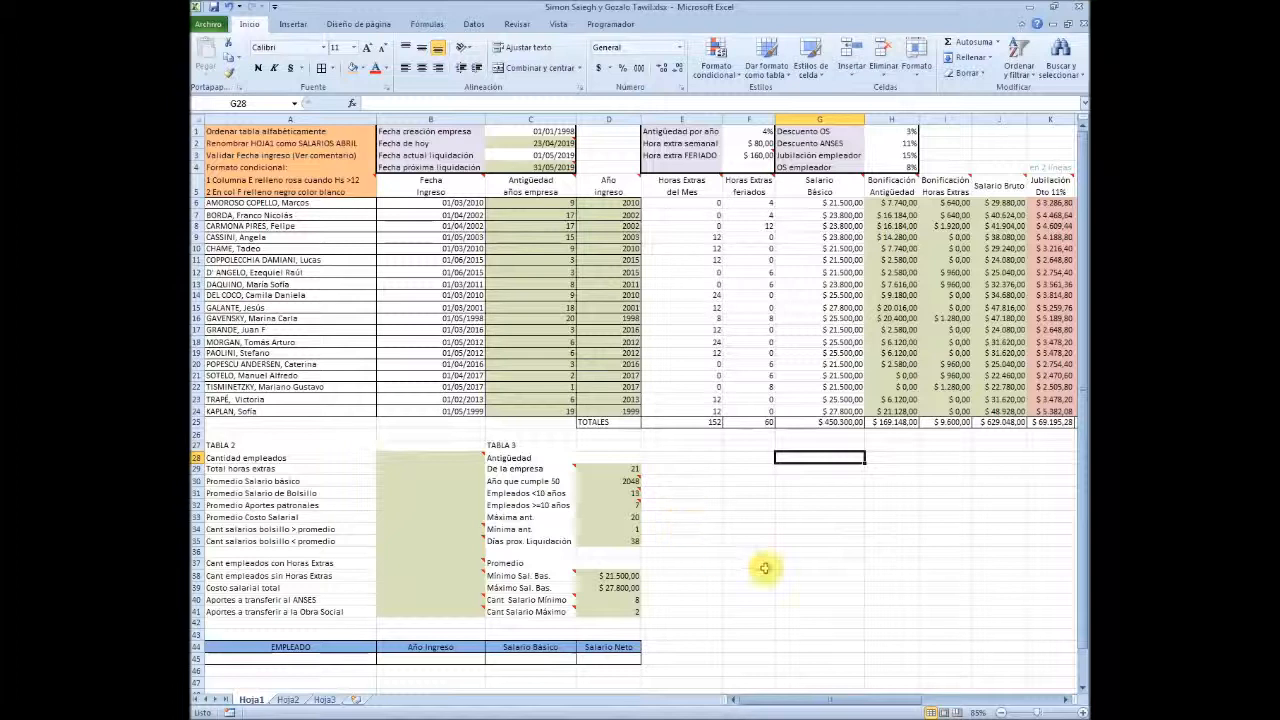
Examine the payroll sheet from the instructions and date cells across row 6 to column U, including the Salario Neto column
{"action": "key", "text": "Left"}
{"action": "key", "text": "Home"}
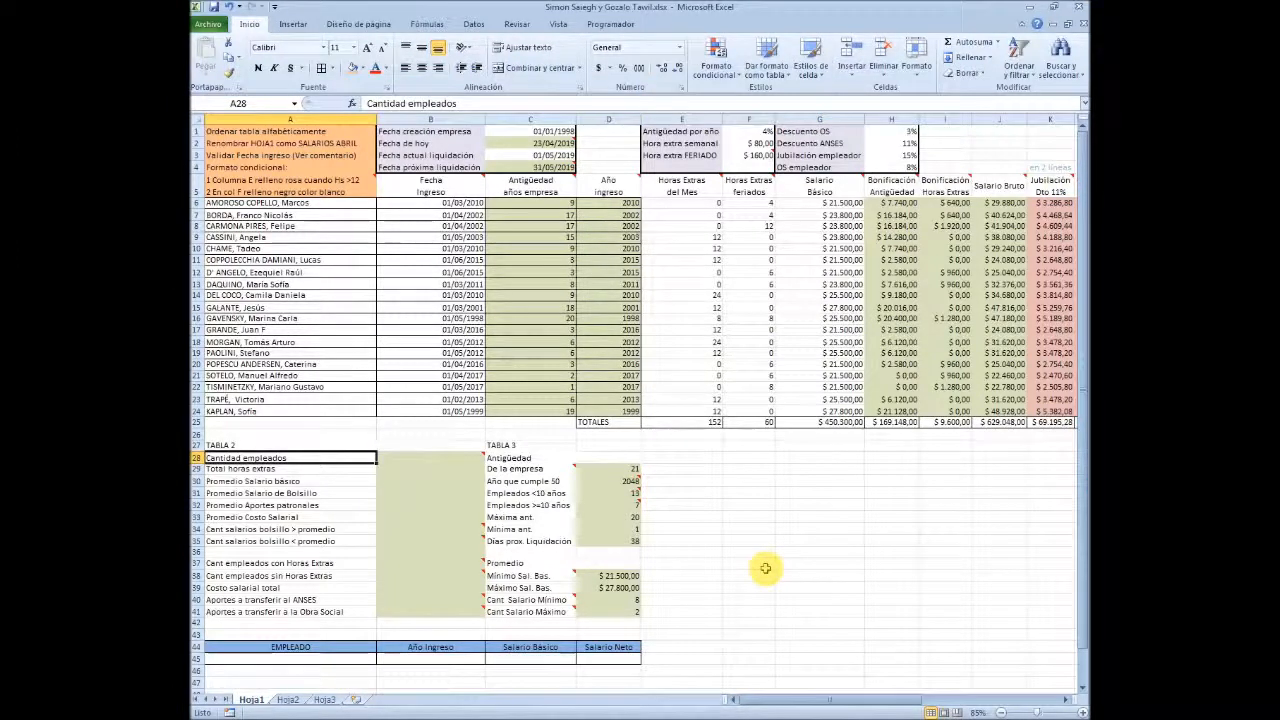
{"action": "key", "text": "Up"}
{"action": "key", "text": "Up"}
{"action": "key", "text": "Up"}
{"action": "key", "text": "Up"}
{"action": "key", "text": "Up"}
{"action": "key", "text": "Up"}
{"action": "key", "text": "Up"}
{"action": "key", "text": "Up"}
{"action": "key", "text": "Up"}
{"action": "key", "text": "Up"}
{"action": "key", "text": "Up"}
{"action": "key", "text": "Up"}
{"action": "key", "text": "Up"}
{"action": "key", "text": "Up"}
{"action": "key", "text": "Up"}
{"action": "key", "text": "Up"}
{"action": "key", "text": "Up"}
{"action": "key", "text": "Up"}
{"action": "key", "text": "Up"}
{"action": "key", "text": "Up"}
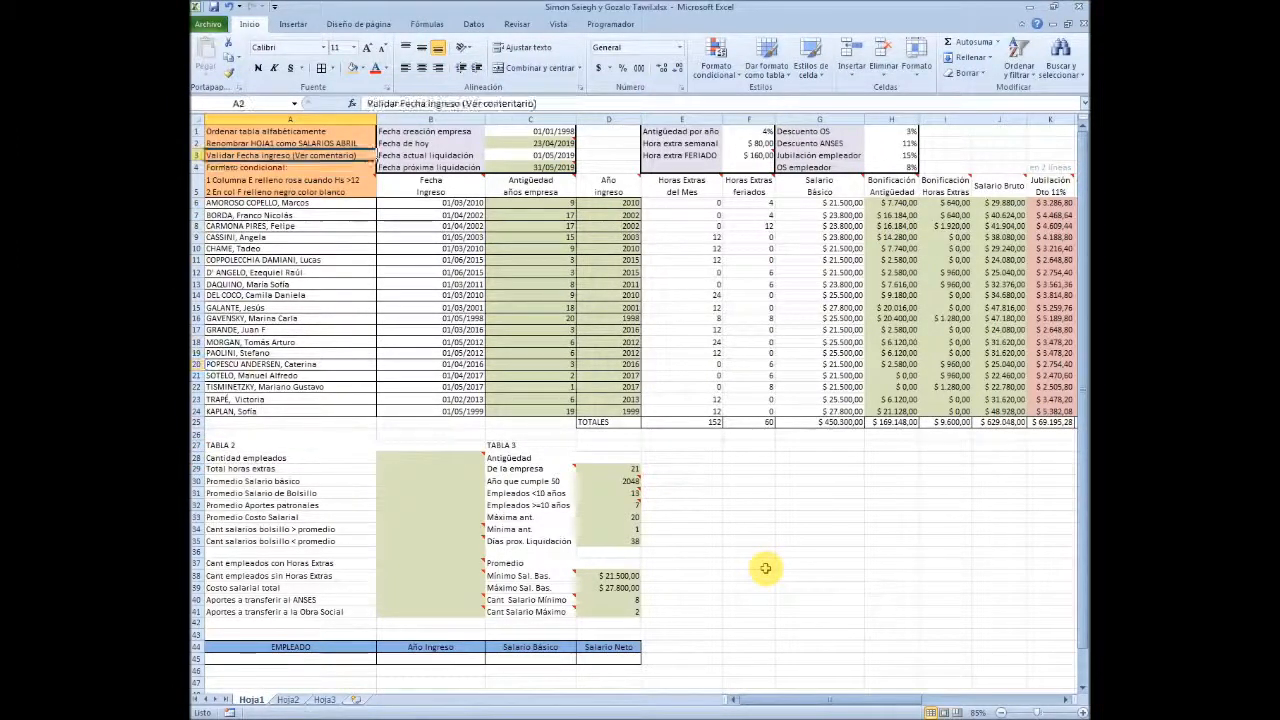
{"action": "key", "text": "Right"}
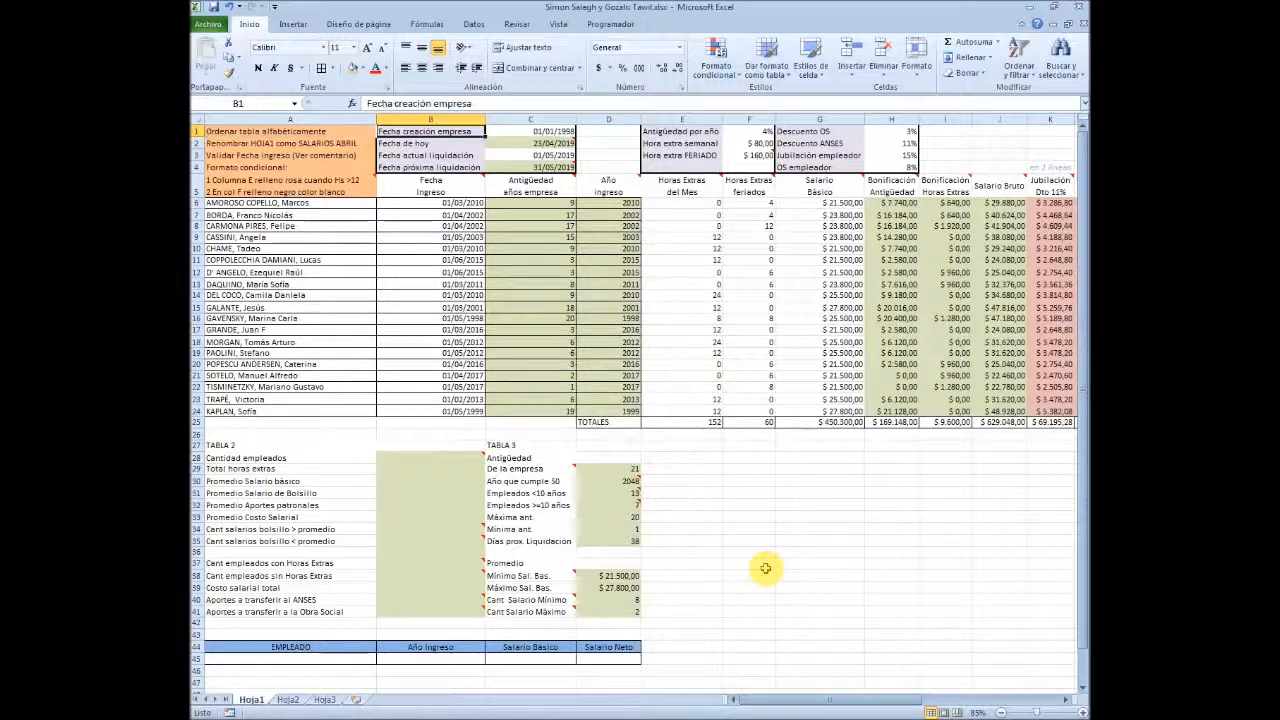
{"action": "key", "text": "Down"}
{"action": "key", "text": "Down"}
{"action": "key", "text": "Down"}
{"action": "key", "text": "Down"}
{"action": "key", "text": "Down"}
{"action": "key", "text": "Right"}
{"action": "key", "text": "Right"}
{"action": "key", "text": "Right"}
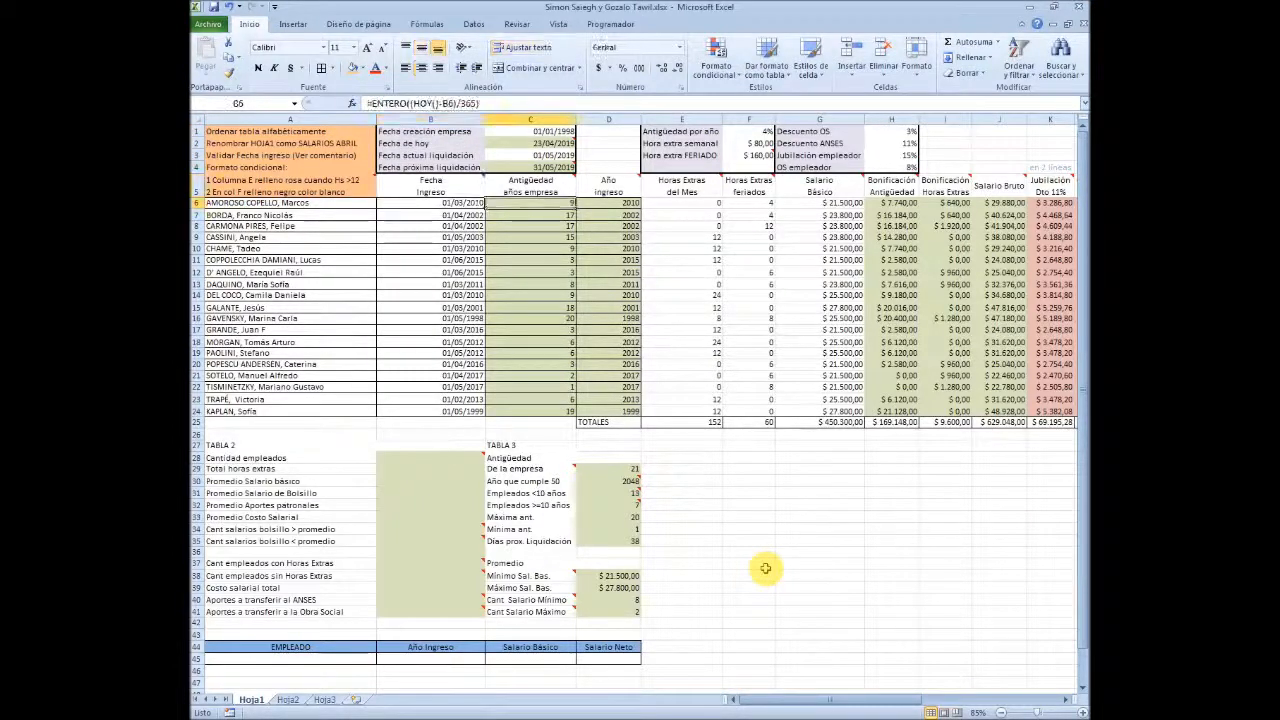
{"action": "key", "text": "Right"}
{"action": "key", "text": "Right"}
{"action": "key", "text": "Right"}
{"action": "key", "text": "Right"}
{"action": "key", "text": "Right"}
{"action": "key", "text": "Right"}
{"action": "key", "text": "Right"}
{"action": "key", "text": "Right"}
{"action": "key", "text": "Right"}
{"action": "key", "text": "Right"}
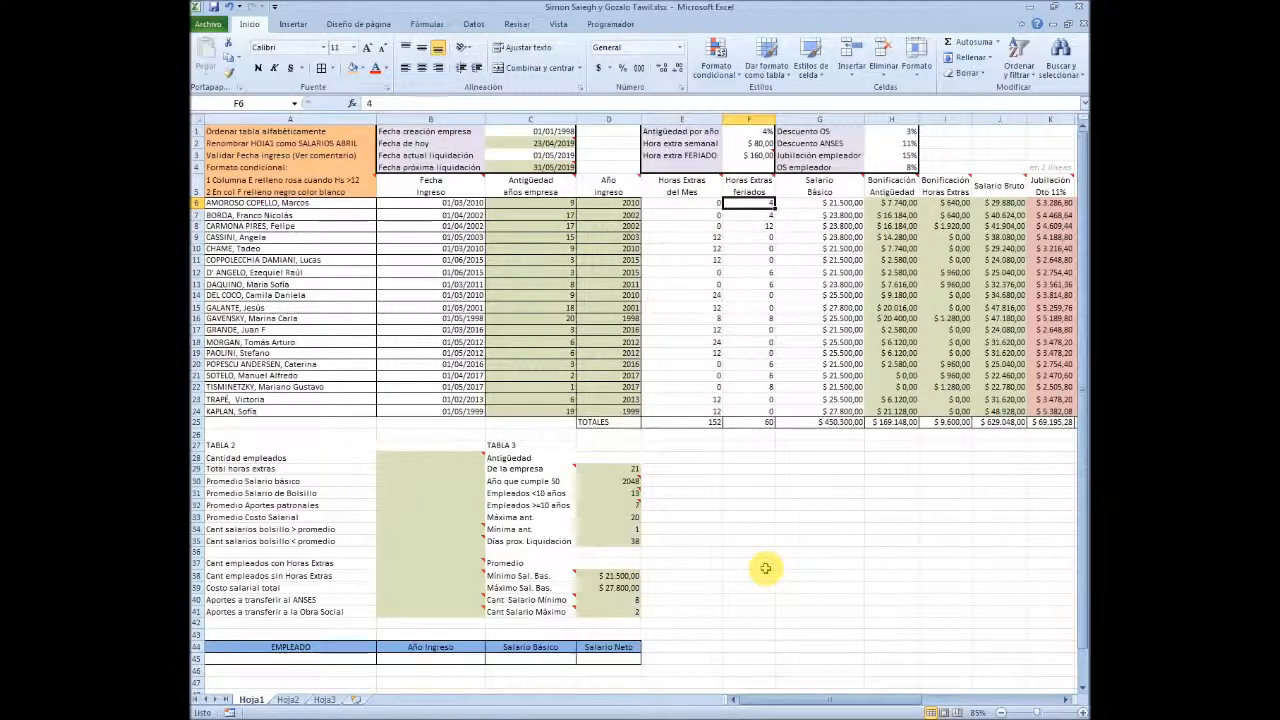
{"action": "key", "text": "Right"}
{"action": "key", "text": "Right"}
{"action": "key", "text": "Right"}
{"action": "key", "text": "Right"}
{"action": "key", "text": "Right"}
{"action": "key", "text": "Right"}
{"action": "key", "text": "Right"}
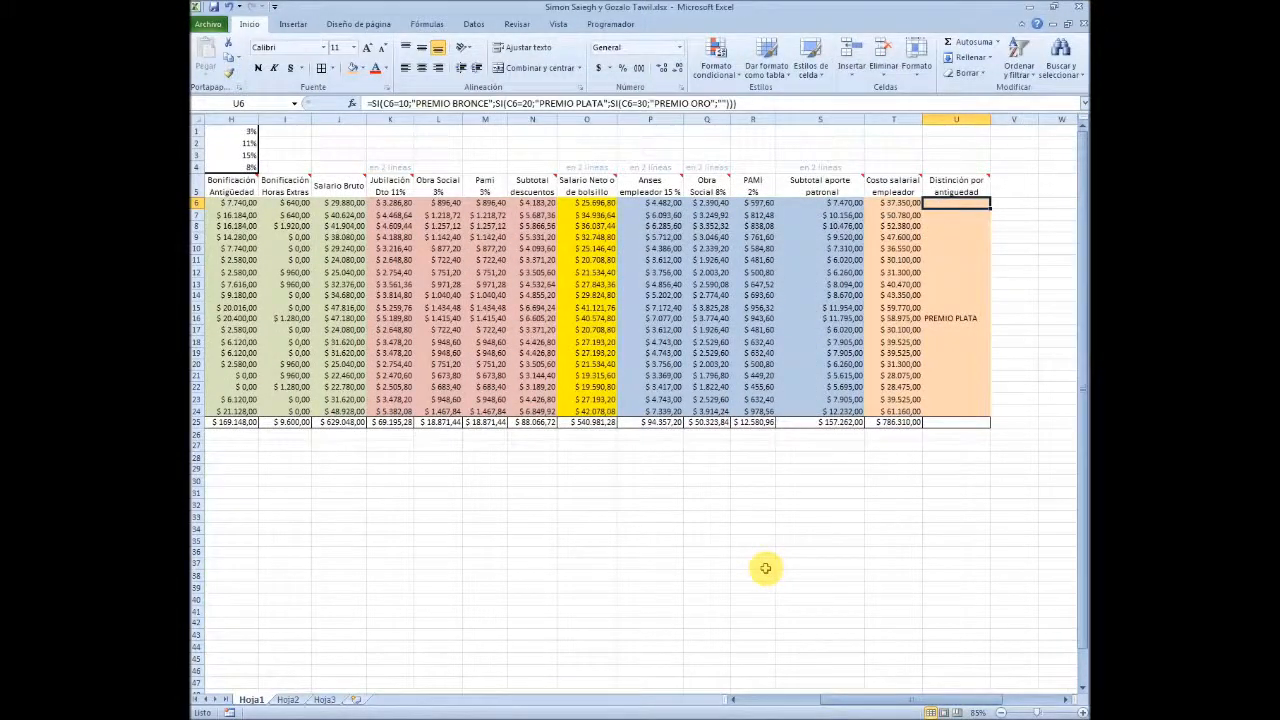
{"action": "key", "text": "Left"}
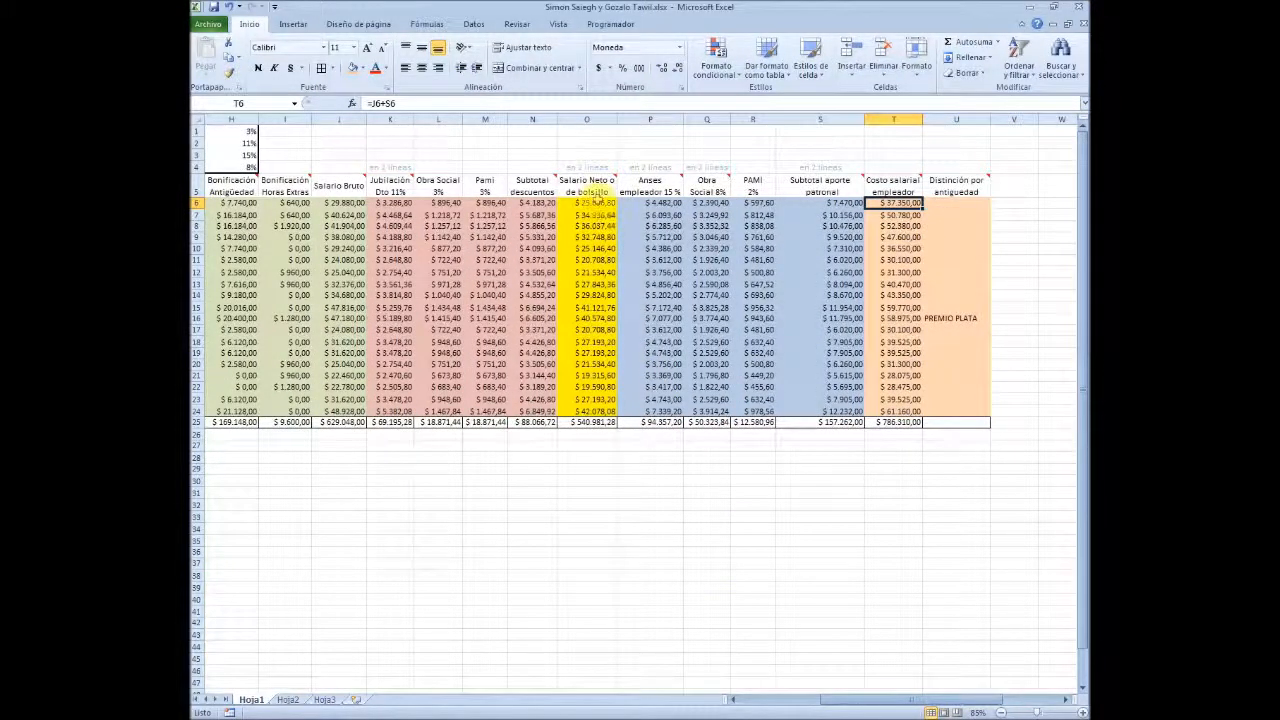
{"action": "left_click_drag", "start_coordinate": [595, 190], "coordinate": [609, 425]}
{"action": "left_click", "coordinate": [746, 502]}
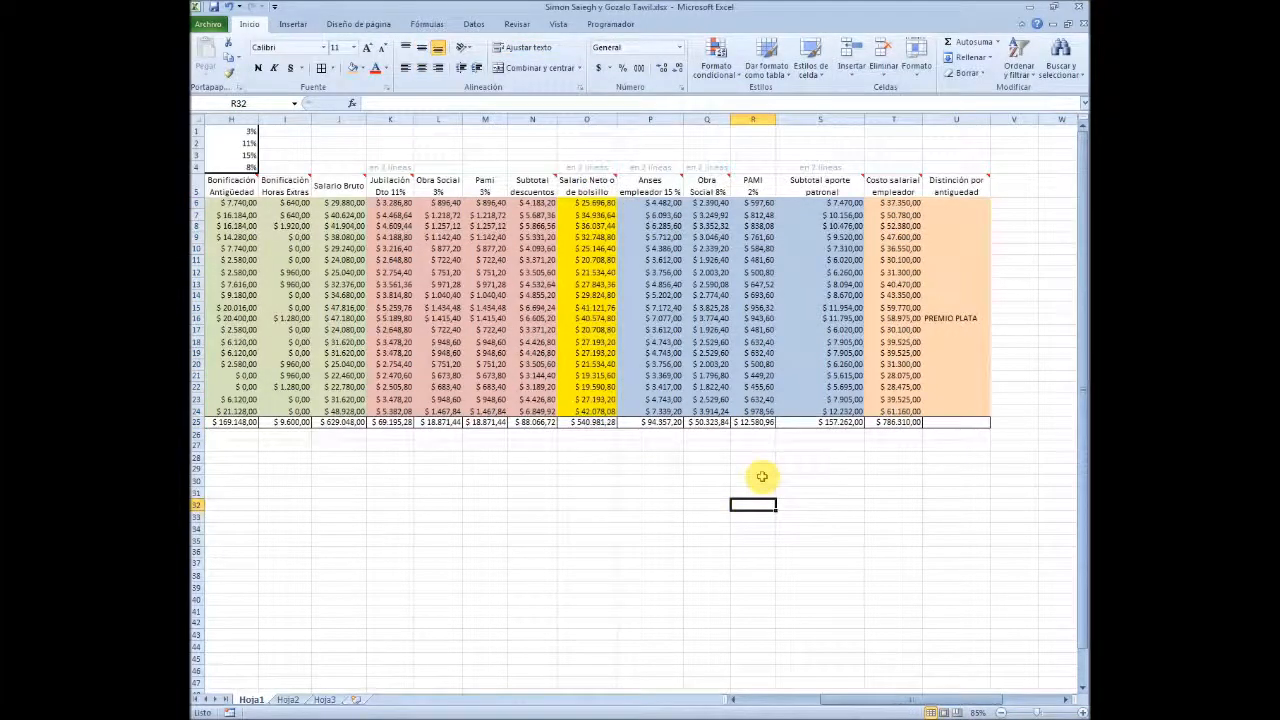
Examine the seniority and entry-year columns and the formulas across row 17 up to the Distinción por antigüedad column
{"action": "key", "text": "Left"}
{"action": "key", "text": "Left"}
{"action": "key", "text": "Left"}
{"action": "key", "text": "Left"}
{"action": "key", "text": "Left"}
{"action": "key", "text": "Left"}
{"action": "key", "text": "Left"}
{"action": "key", "text": "Left"}
{"action": "key", "text": "Left"}
{"action": "key", "text": "Left"}
{"action": "key", "text": "Left"}
{"action": "key", "text": "Left"}
{"action": "key", "text": "Left"}
{"action": "key", "text": "Left"}
{"action": "key", "text": "Left"}
{"action": "key", "text": "Left"}
{"action": "key", "text": "Left"}
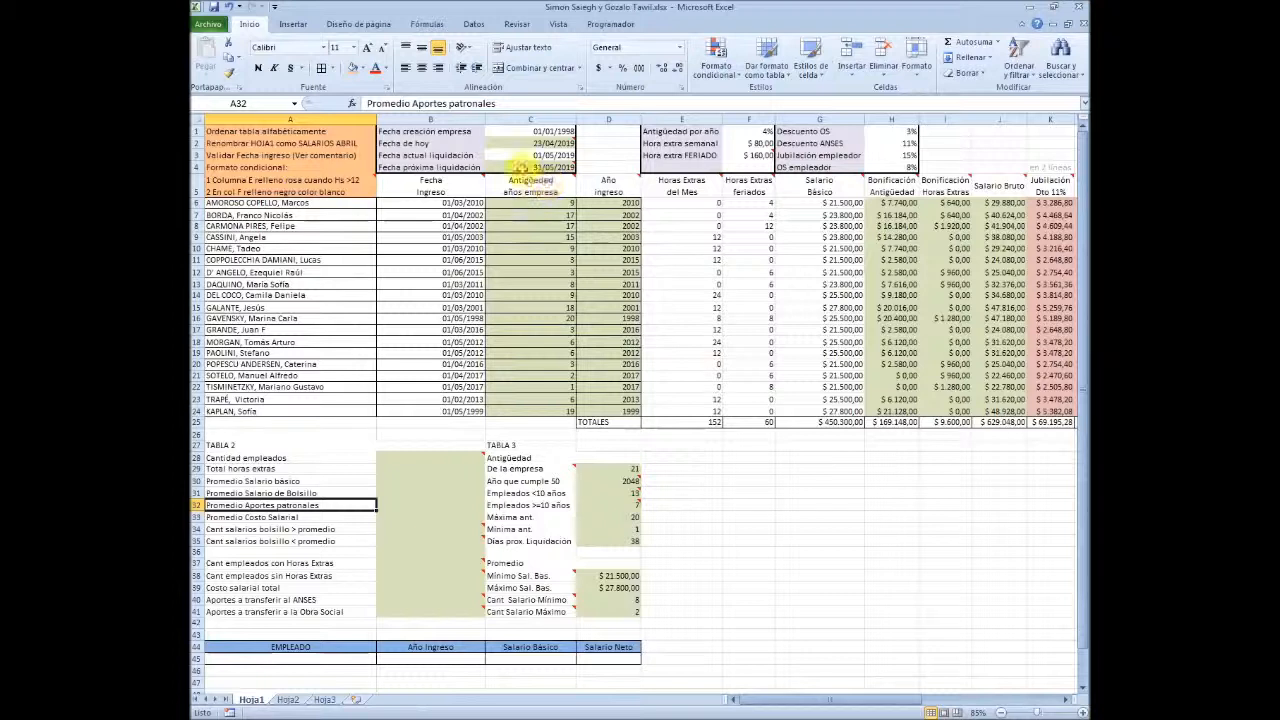
{"action": "left_click_drag", "start_coordinate": [531, 185], "coordinate": [611, 411]}
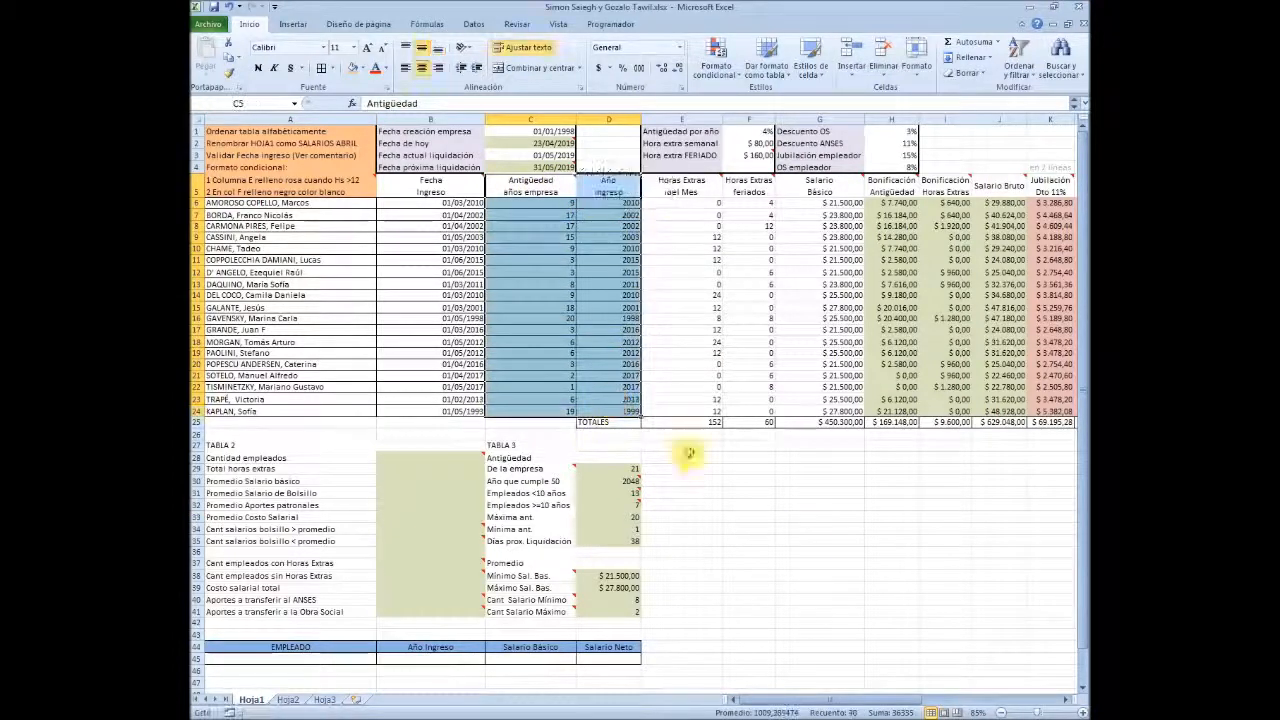
{"action": "left_click", "coordinate": [819, 528]}
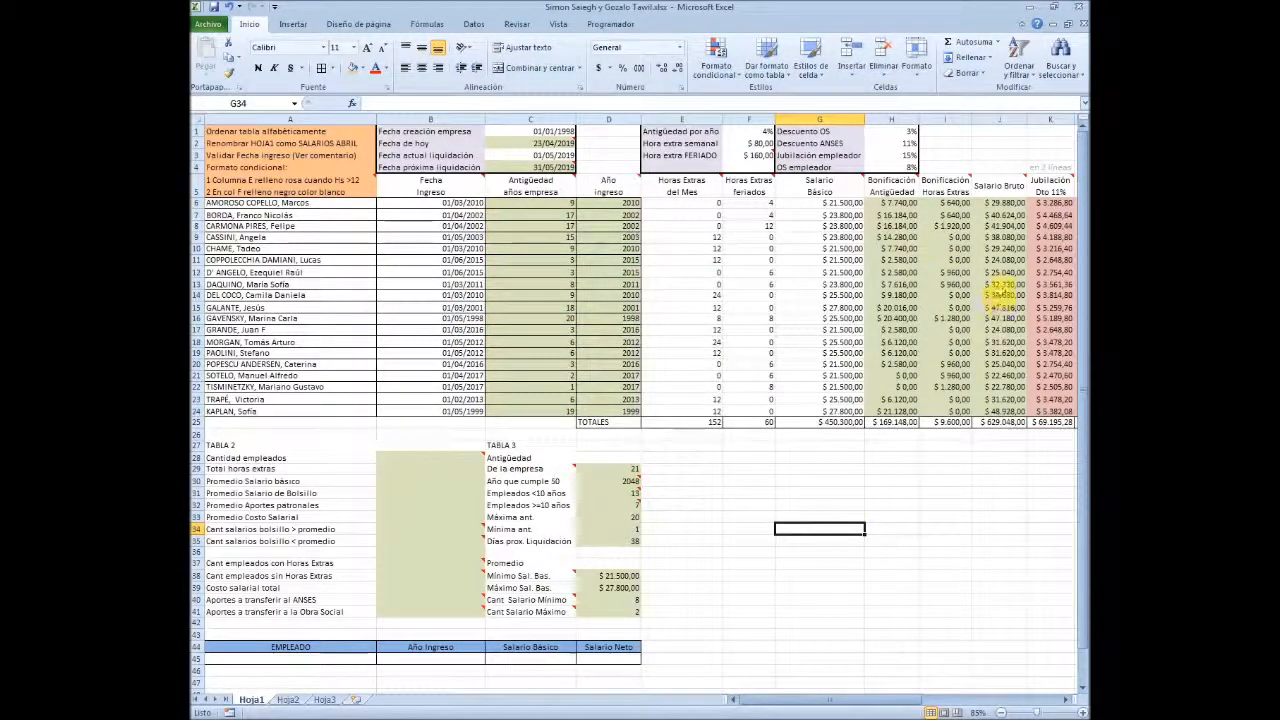
{"action": "key", "text": "Up"}
{"action": "key", "text": "Up"}
{"action": "key", "text": "Up"}
{"action": "key", "text": "Up"}
{"action": "key", "text": "Up"}
{"action": "key", "text": "Up"}
{"action": "key", "text": "Up"}
{"action": "key", "text": "Up"}
{"action": "key", "text": "Up"}
{"action": "key", "text": "Up"}
{"action": "key", "text": "Up"}
{"action": "key", "text": "Up"}
{"action": "key", "text": "Up"}
{"action": "key", "text": "Up"}
{"action": "key", "text": "Up"}
{"action": "key", "text": "Up"}
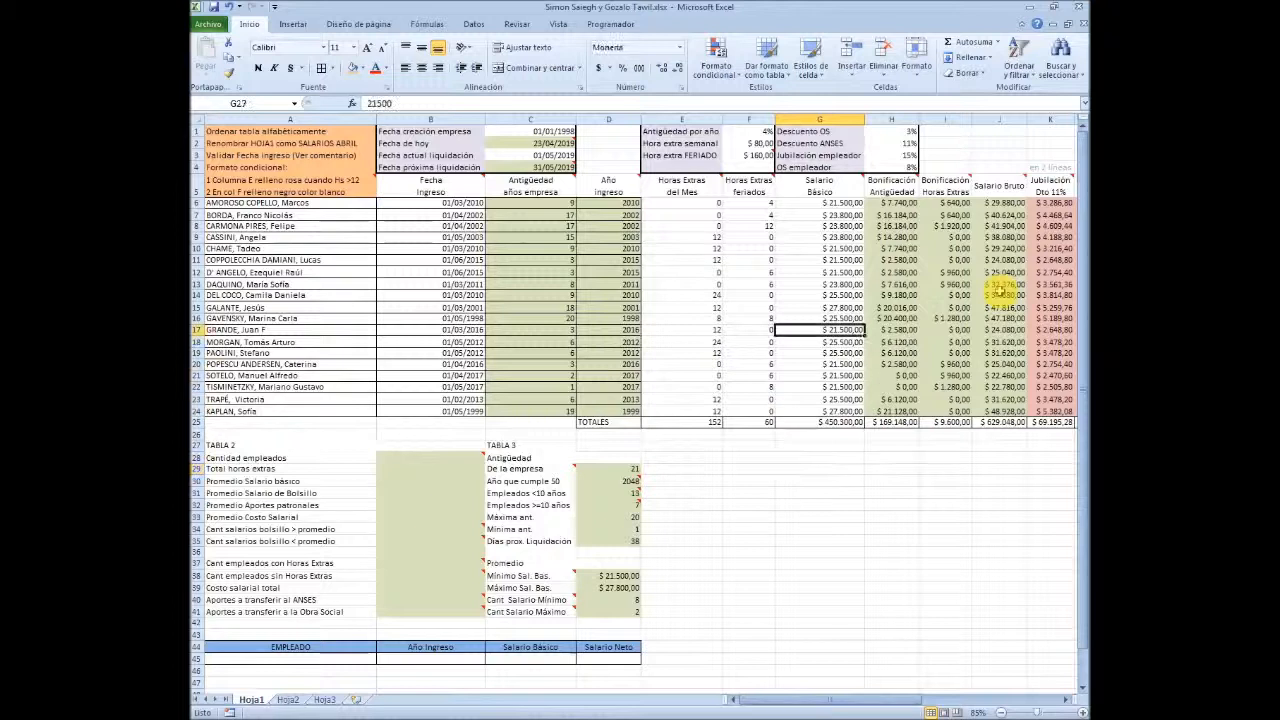
{"action": "key", "text": "Right"}
{"action": "key", "text": "Right"}
{"action": "key", "text": "Right"}
{"action": "key", "text": "Right"}
{"action": "key", "text": "Right"}
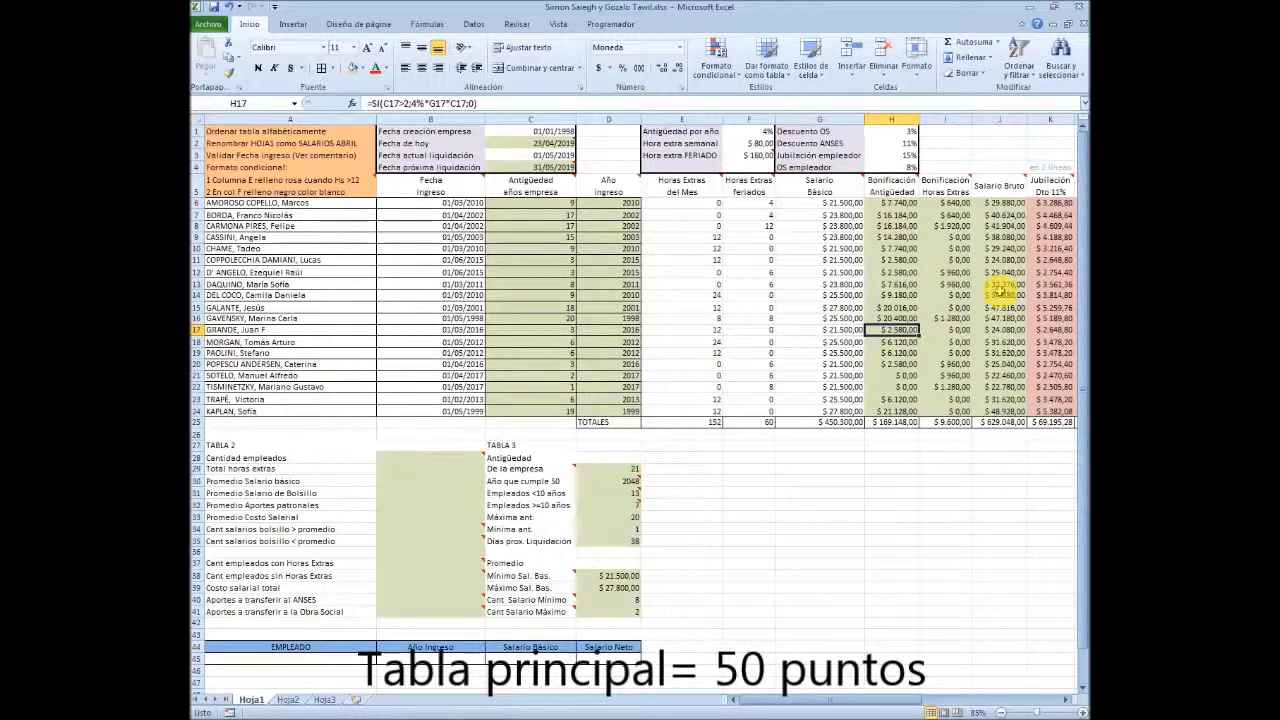
{"action": "key", "text": "Right"}
{"action": "key", "text": "Right"}
{"action": "key", "text": "Right"}
{"action": "key", "text": "Right"}
{"action": "key", "text": "Right"}
{"action": "key", "text": "Right"}
{"action": "key", "text": "Right"}
{"action": "key", "text": "Right"}
{"action": "key", "text": "Right"}
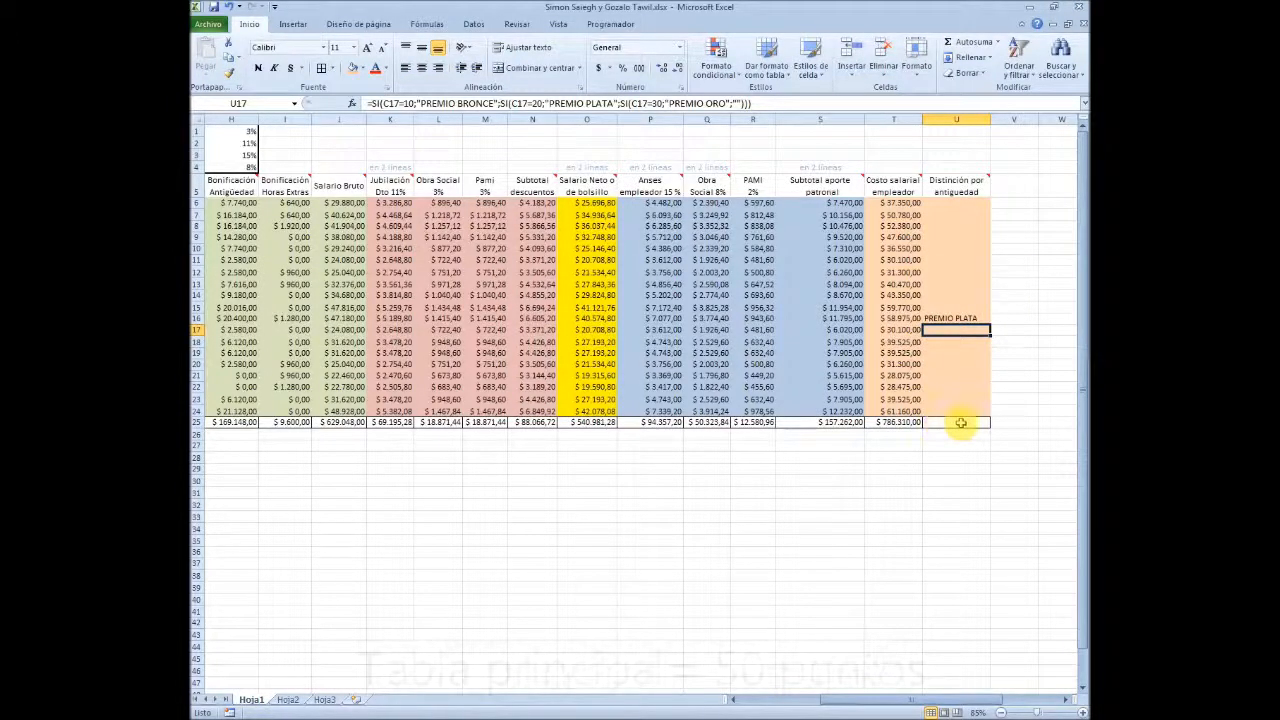
Apply all borders to the main payroll table range B5:U24
{"action": "left_click_drag", "start_coordinate": [958, 416], "coordinate": [413, 185]}
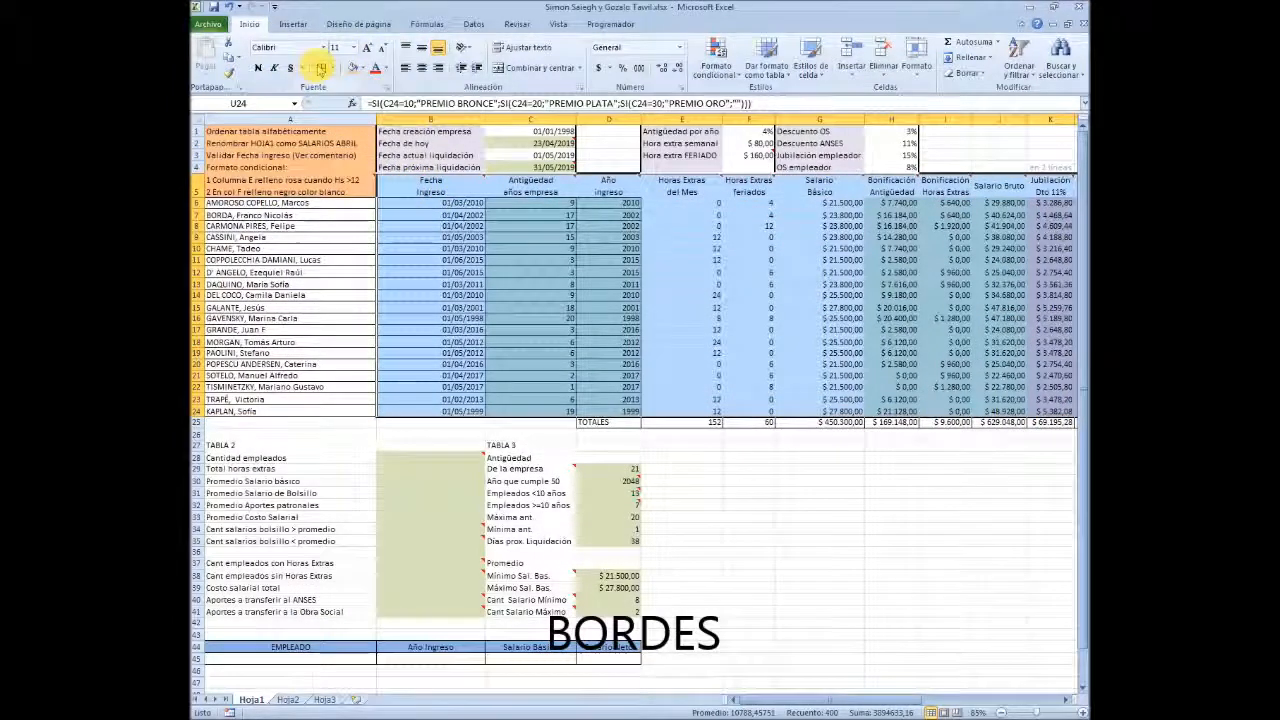
{"action": "left_click", "coordinate": [321, 68]}
{"action": "left_click", "coordinate": [753, 270]}
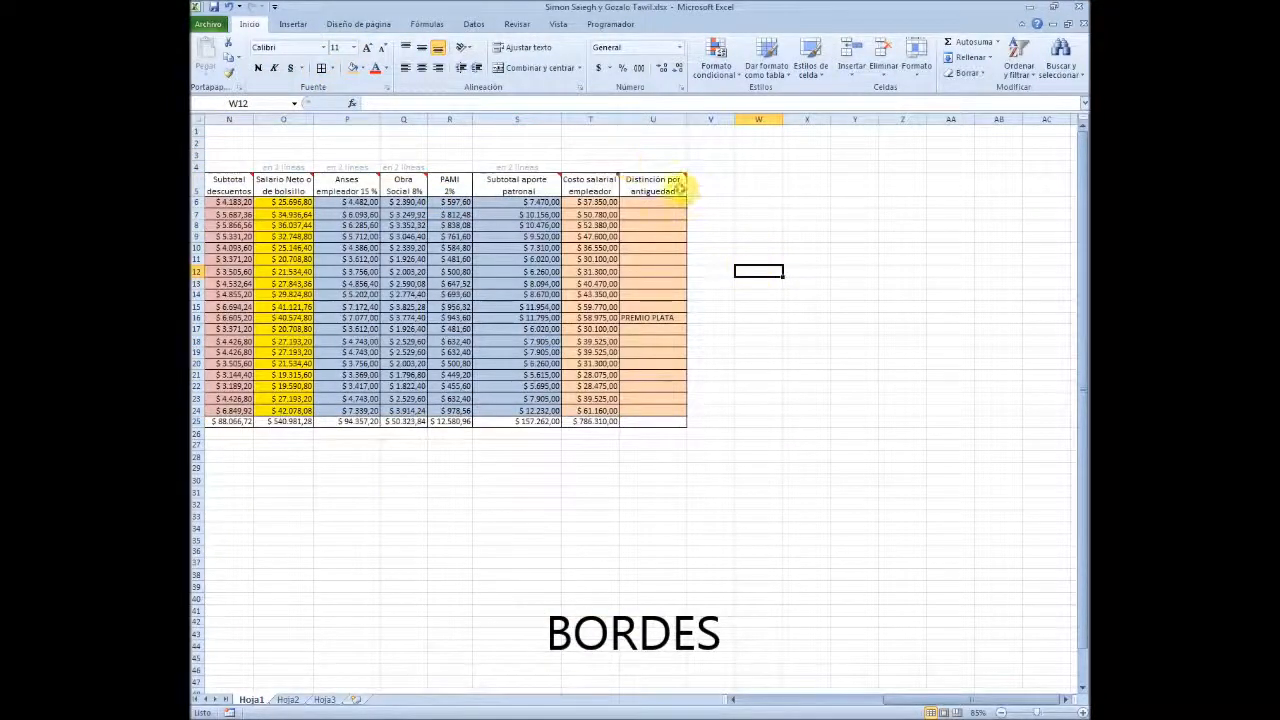
Fill the main table's header cells B5:U5 with black and set their text colour to white
{"action": "left_click_drag", "start_coordinate": [680, 188], "coordinate": [414, 177]}
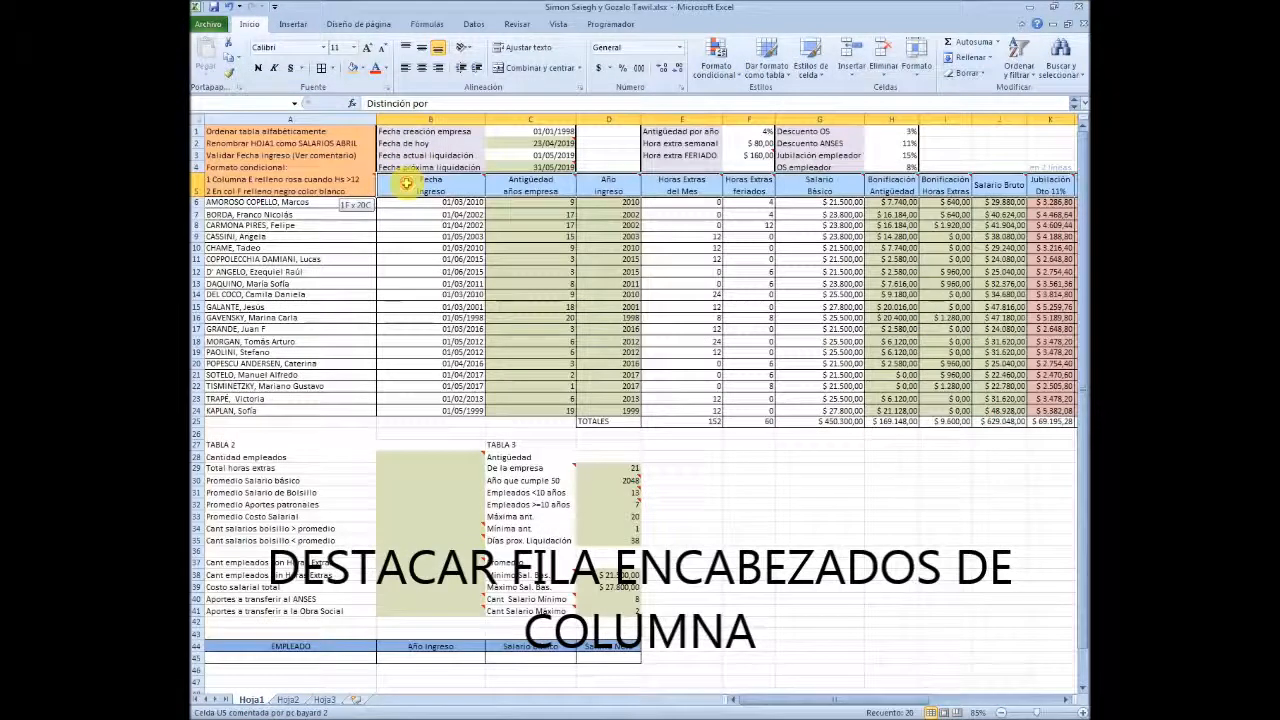
{"action": "scroll", "coordinate": [453, 213], "scroll_direction": "up", "scroll_amount": 1, "text": "ctrl"}
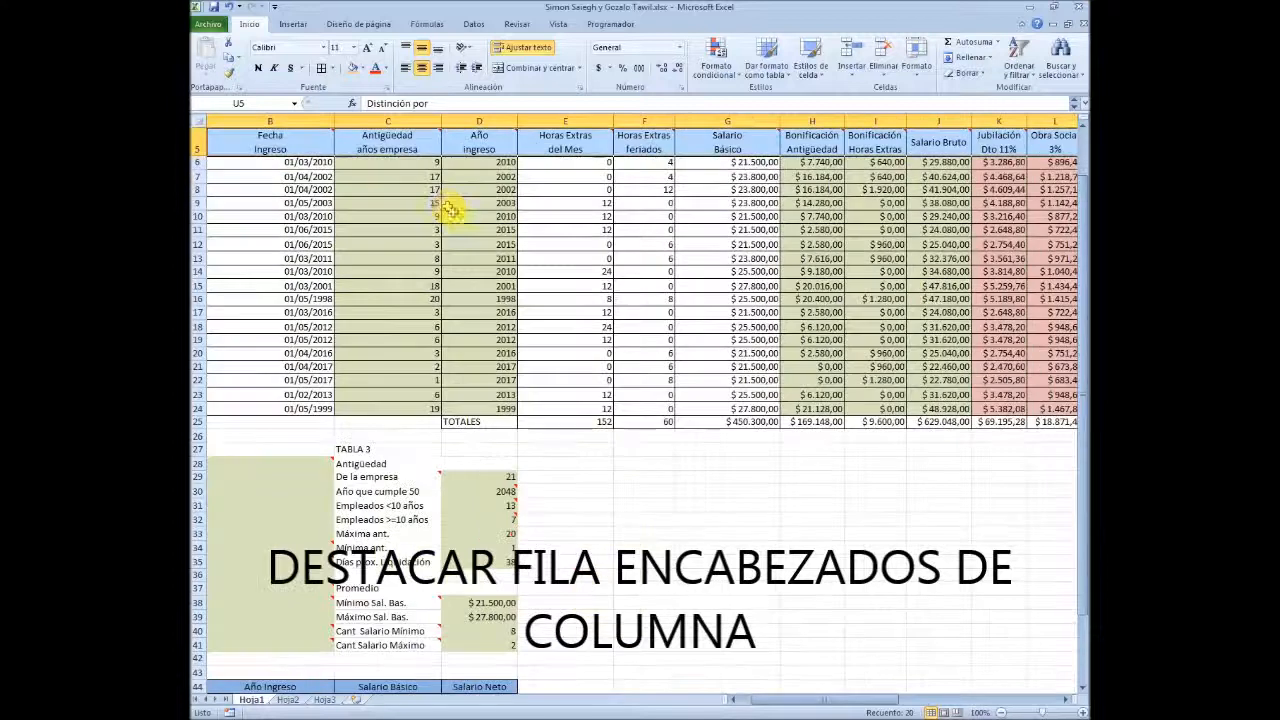
{"action": "scroll", "coordinate": [438, 208], "scroll_direction": "up", "scroll_amount": 2}
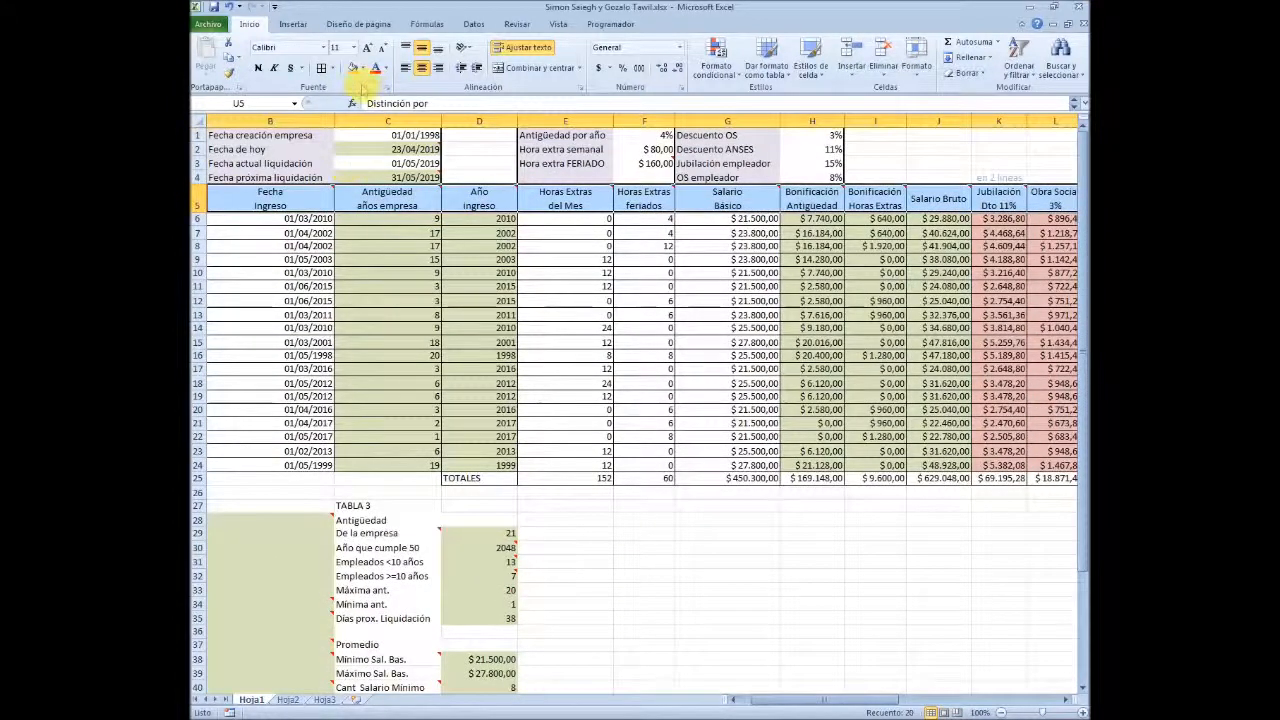
{"action": "left_click", "coordinate": [361, 68]}
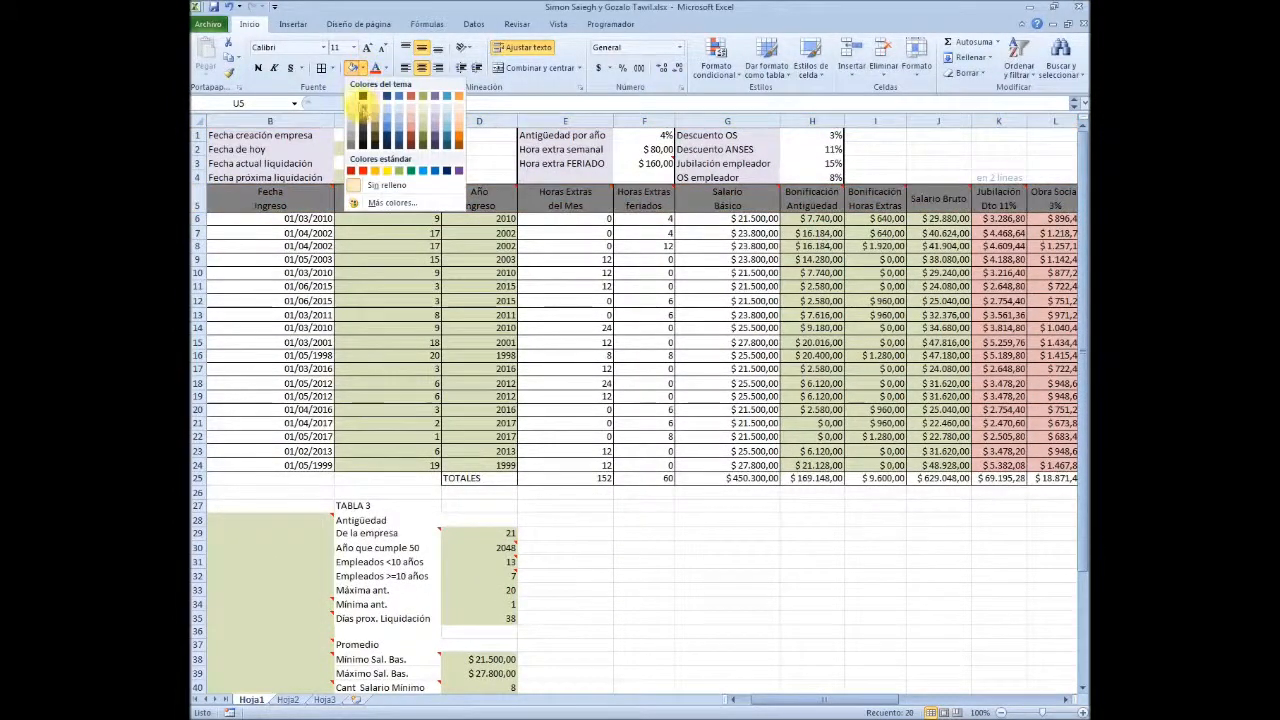
{"action": "left_click", "coordinate": [362, 96]}
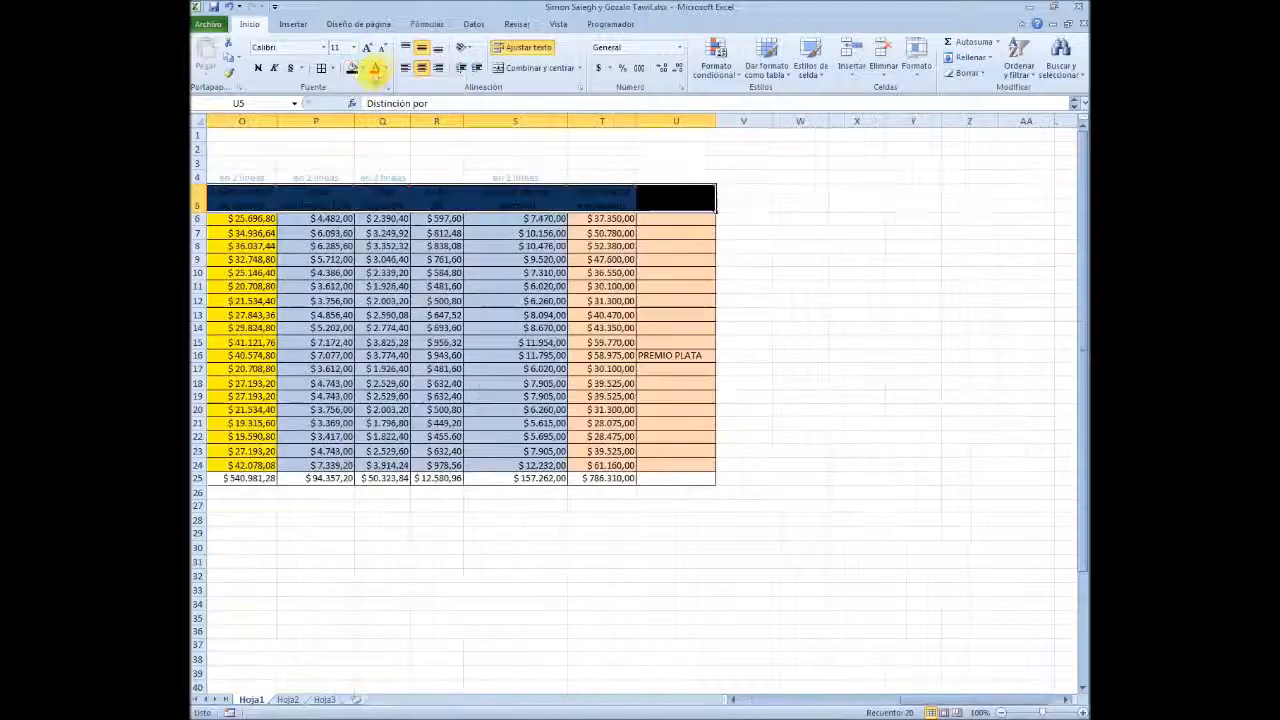
{"action": "left_click", "coordinate": [385, 68]}
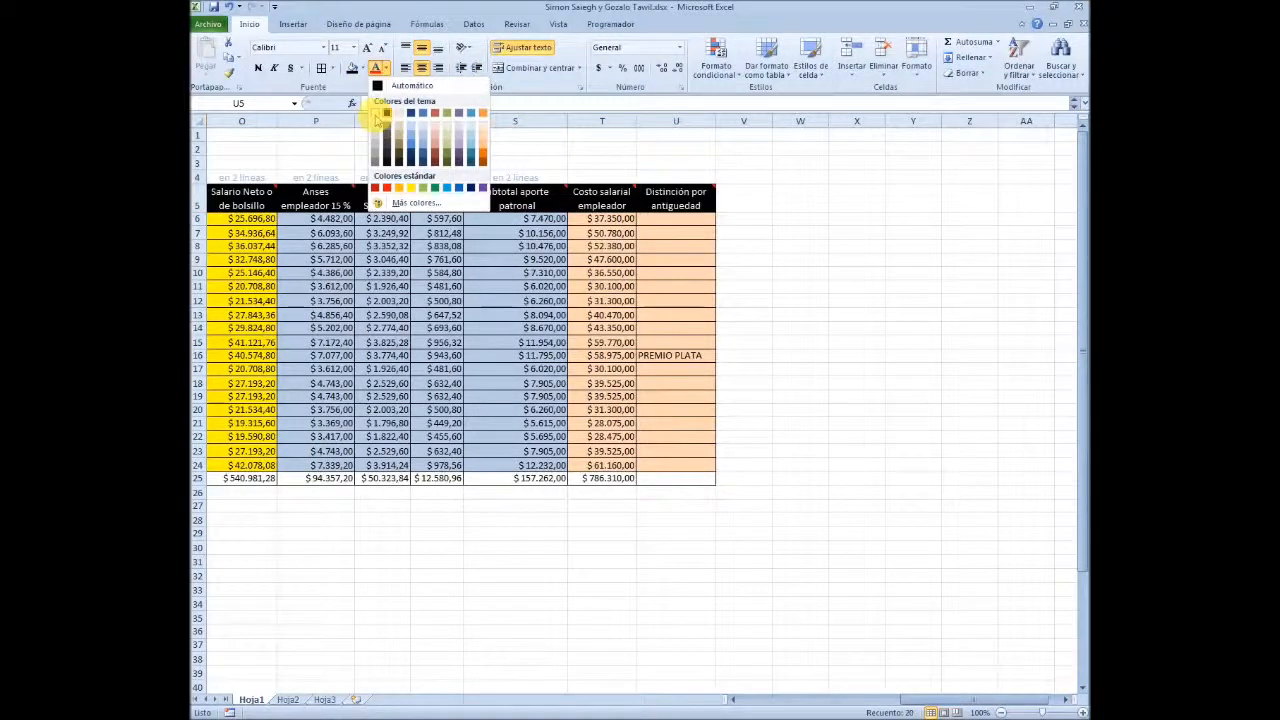
{"action": "left_click", "coordinate": [386, 113]}
{"action": "left_click", "coordinate": [846, 355]}
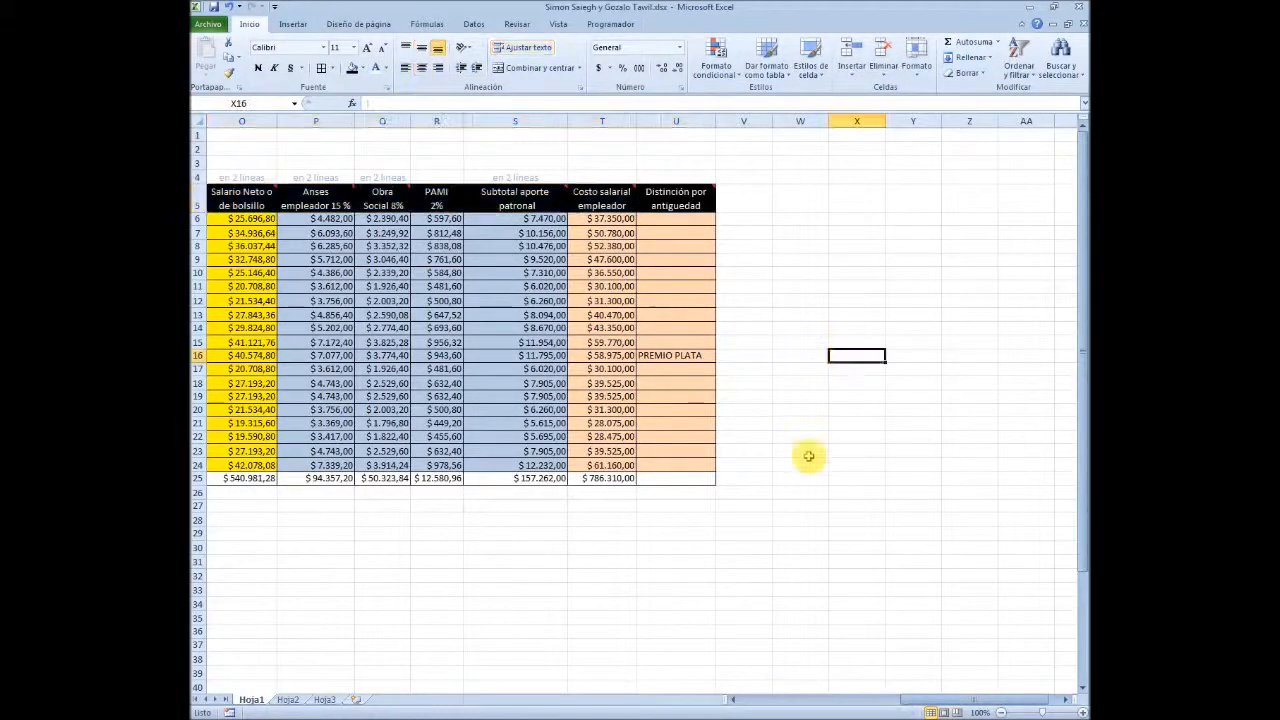
Autofit the widths of column U (Distinción por antigüedad) and column S (Subtotal aporte patronal)
{"action": "key", "text": "Left"}
{"action": "key", "text": "Left"}
{"action": "key", "text": "Left"}
{"action": "key", "text": "Left"}
{"action": "key", "text": "Left"}
{"action": "key", "text": "Left"}
{"action": "key", "text": "Left"}
{"action": "key", "text": "Left"}
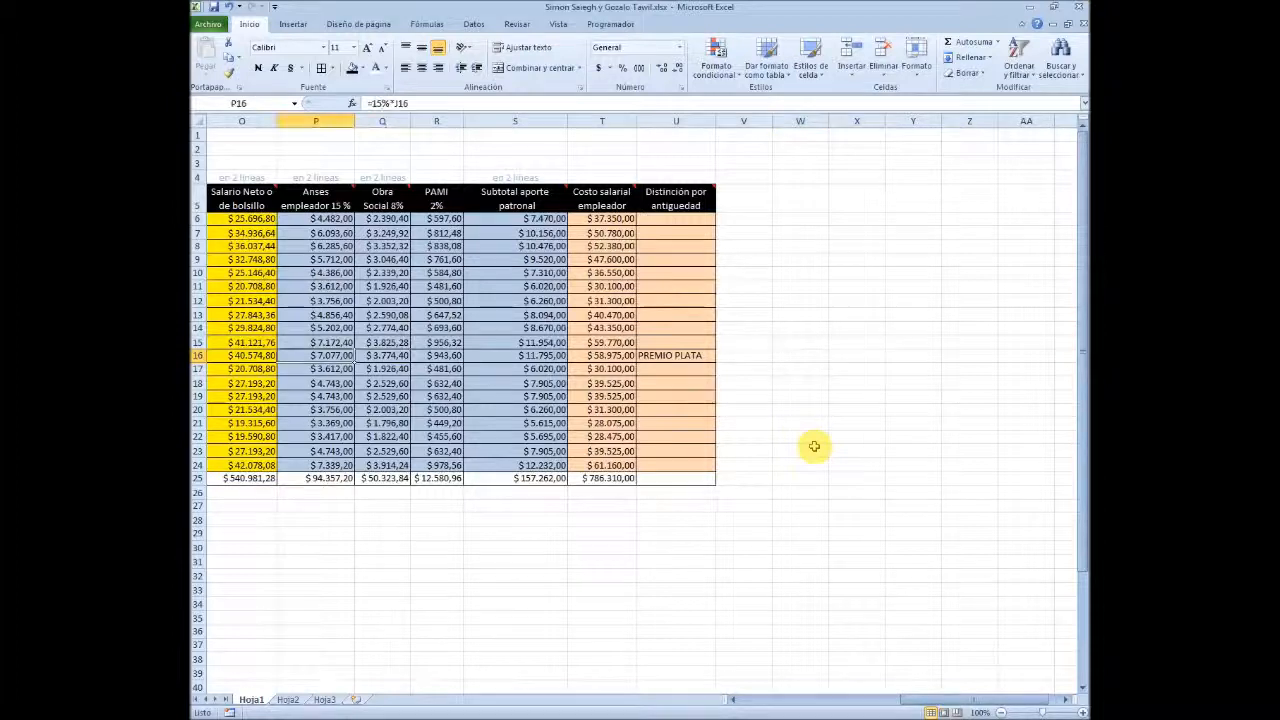
{"action": "double_click", "coordinate": [715, 121]}
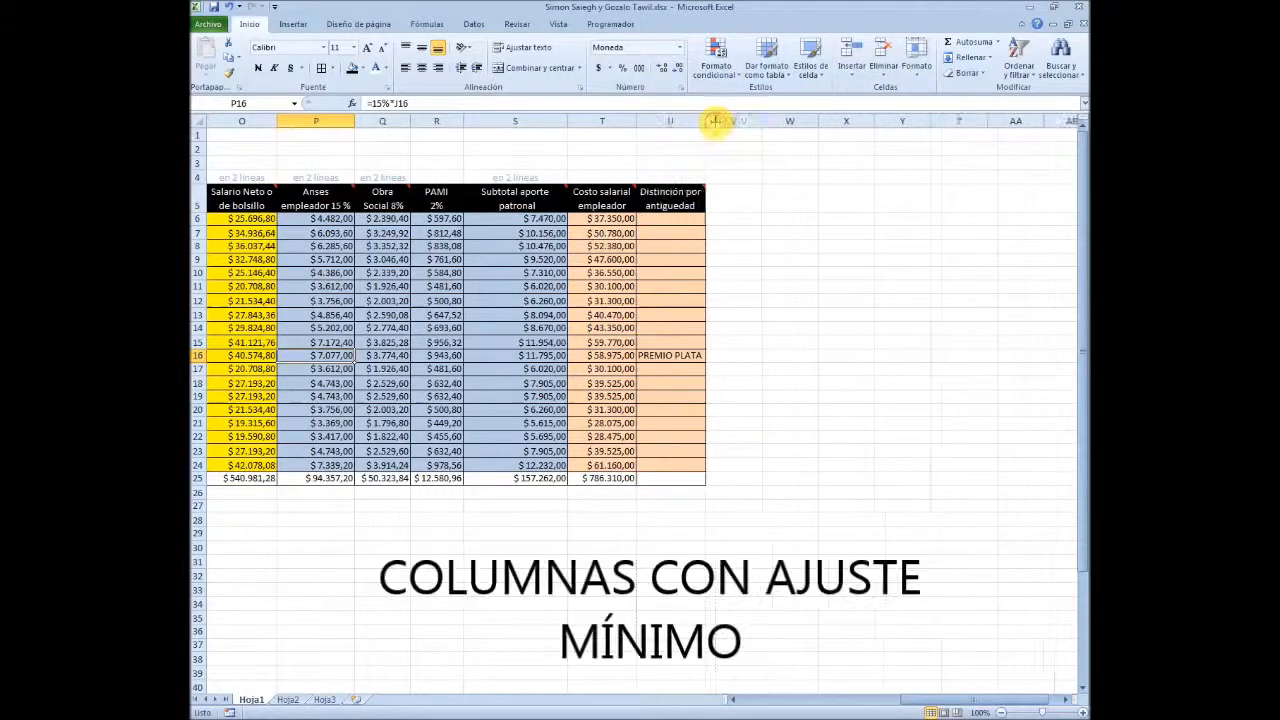
{"action": "double_click", "coordinate": [566, 121]}
{"action": "left_click", "coordinate": [499, 574]}
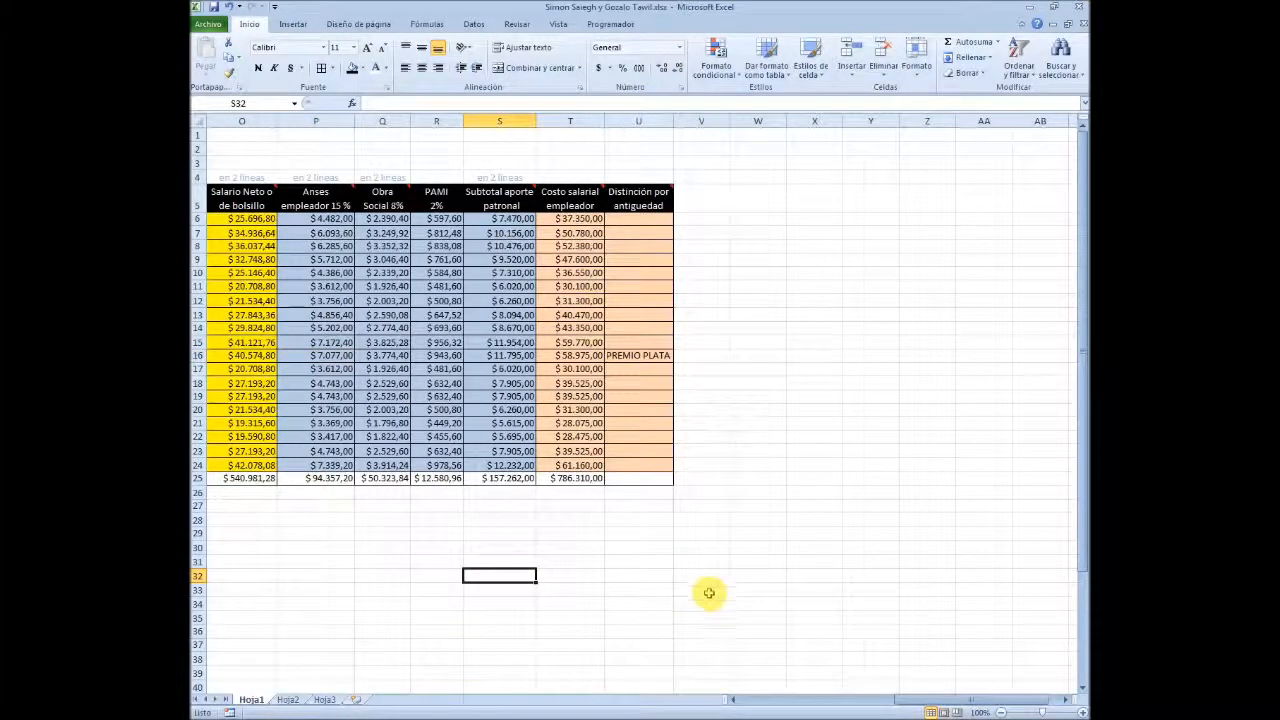
Examine the SUMA formulas along the totals row 25 and the orange instruction block in A1:A5
{"action": "key", "text": "Up"}
{"action": "key", "text": "Up"}
{"action": "key", "text": "Up"}
{"action": "key", "text": "Up"}
{"action": "key", "text": "Up"}
{"action": "key", "text": "Up"}
{"action": "key", "text": "Up"}
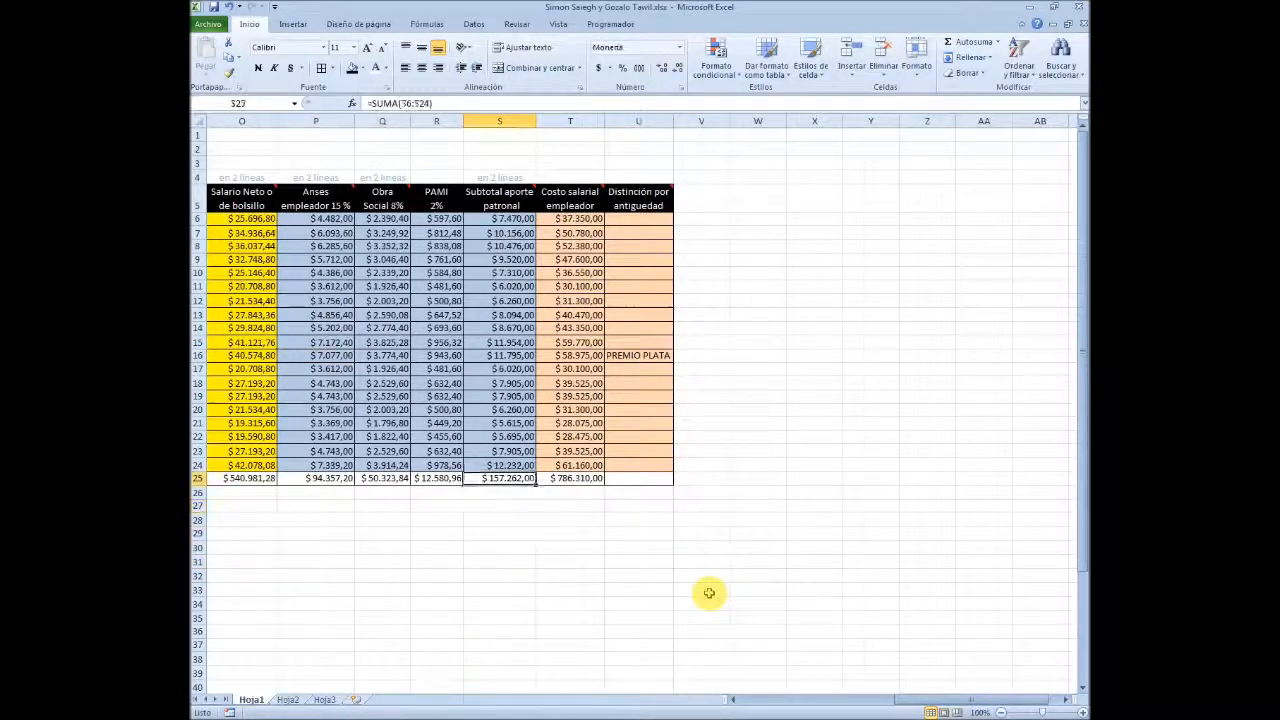
{"action": "key", "text": "Right"}
{"action": "key", "text": "Left"}
{"action": "key", "text": "Left"}
{"action": "key", "text": "Left"}
{"action": "key", "text": "Left"}
{"action": "key", "text": "Left"}
{"action": "key", "text": "Left"}
{"action": "key", "text": "Left"}
{"action": "key", "text": "Left"}
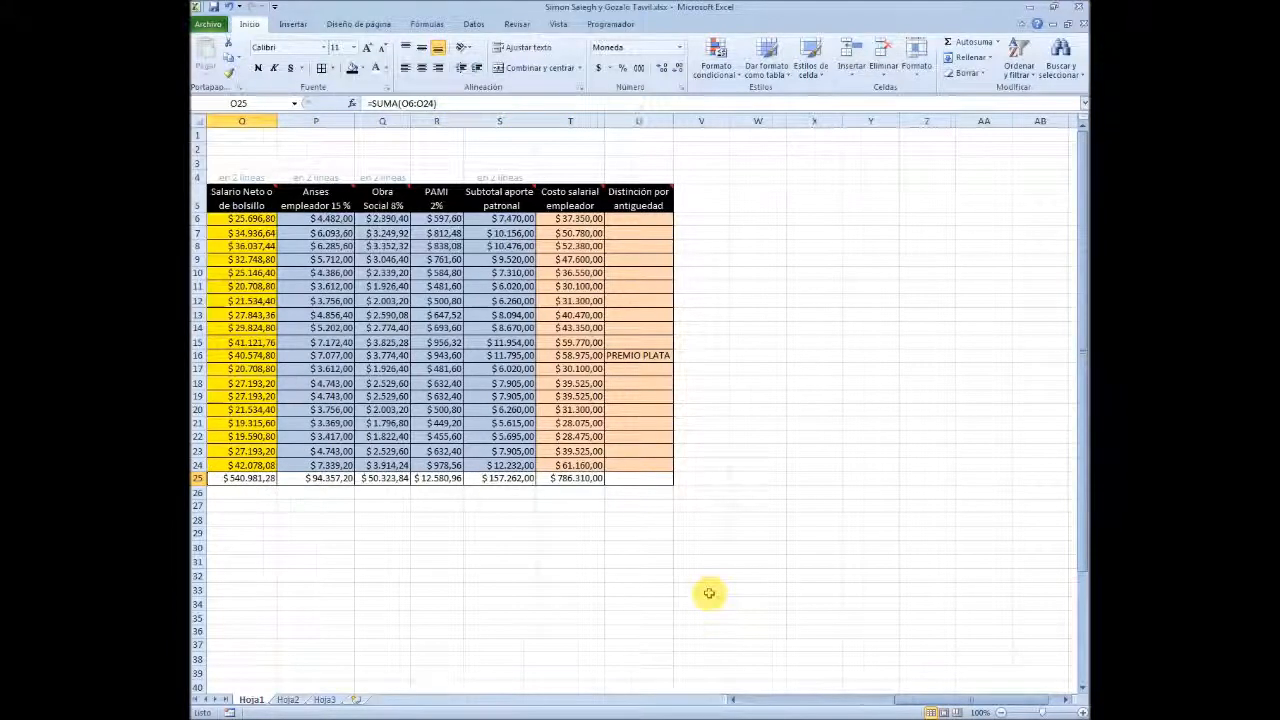
{"action": "key", "text": "Left"}
{"action": "key", "text": "Left"}
{"action": "key", "text": "Left"}
{"action": "key", "text": "Left"}
{"action": "key", "text": "Left"}
{"action": "key", "text": "Left"}
{"action": "key", "text": "Left"}
{"action": "key", "text": "Left"}
{"action": "key", "text": "Left"}
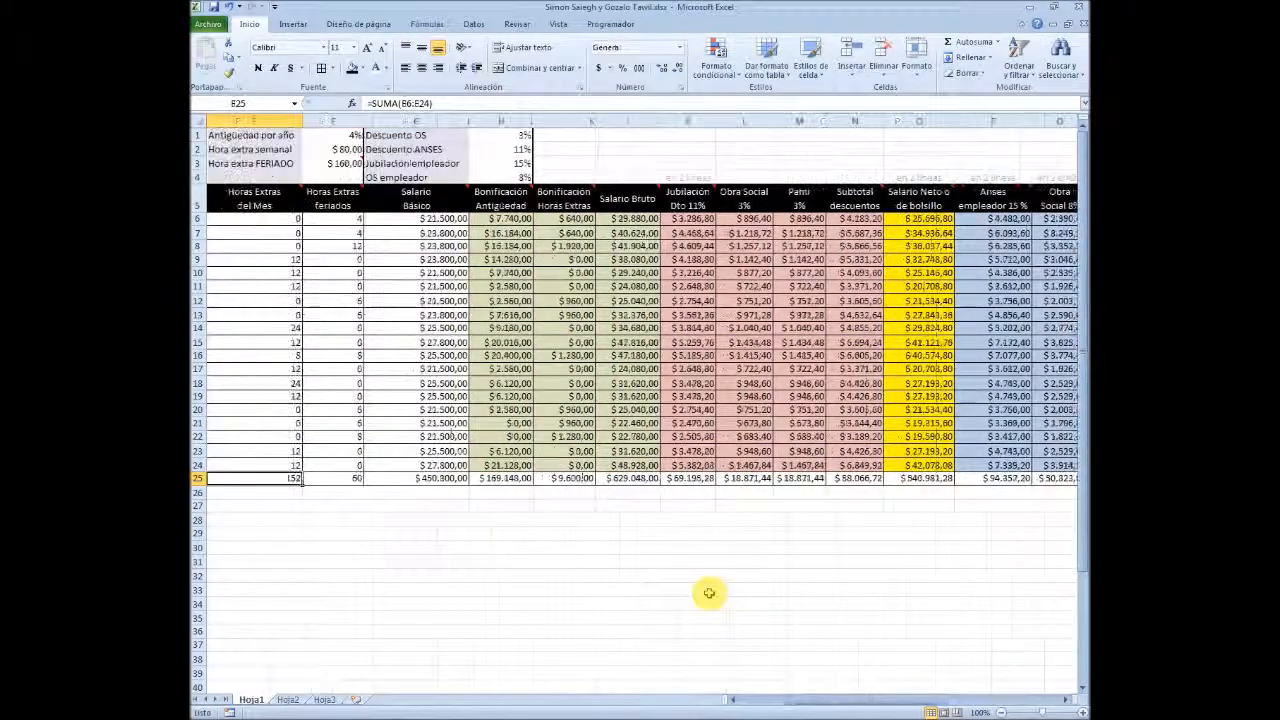
{"action": "key", "text": "Right"}
{"action": "key", "text": "Right"}
{"action": "key", "text": "Right"}
{"action": "key", "text": "Right"}
{"action": "key", "text": "Right"}
{"action": "key", "text": "Right"}
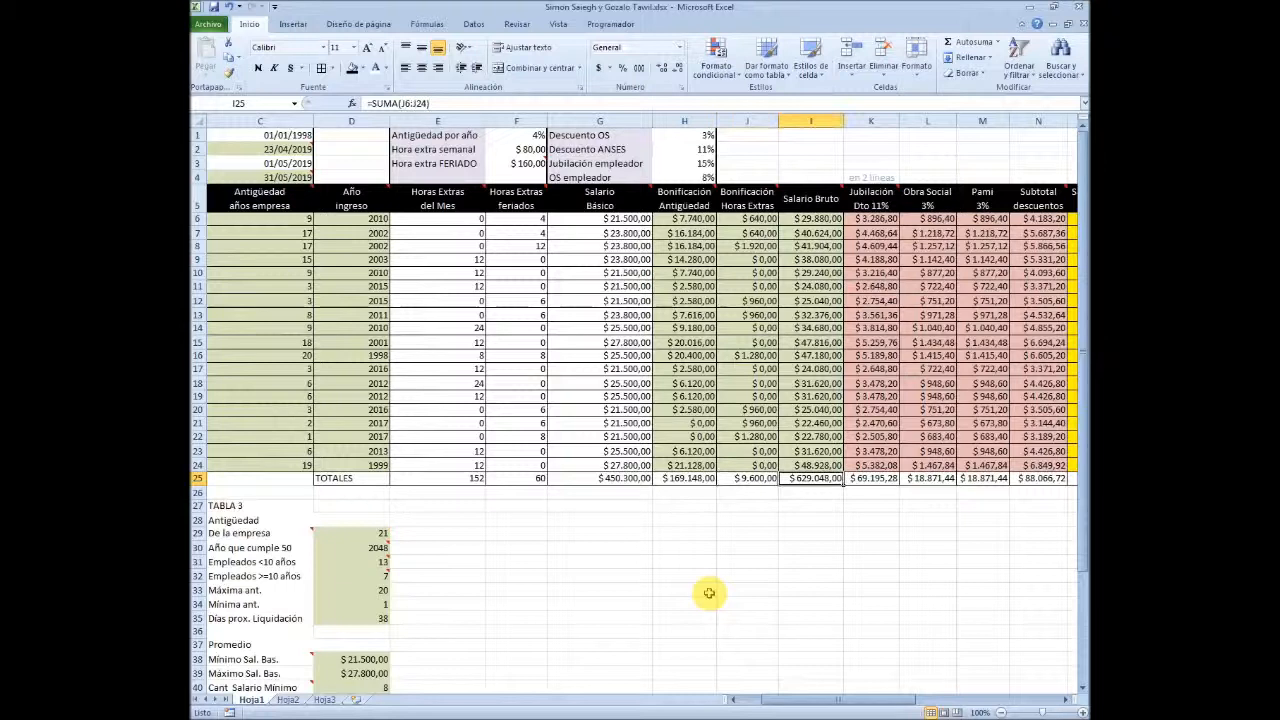
{"action": "key", "text": "Home"}
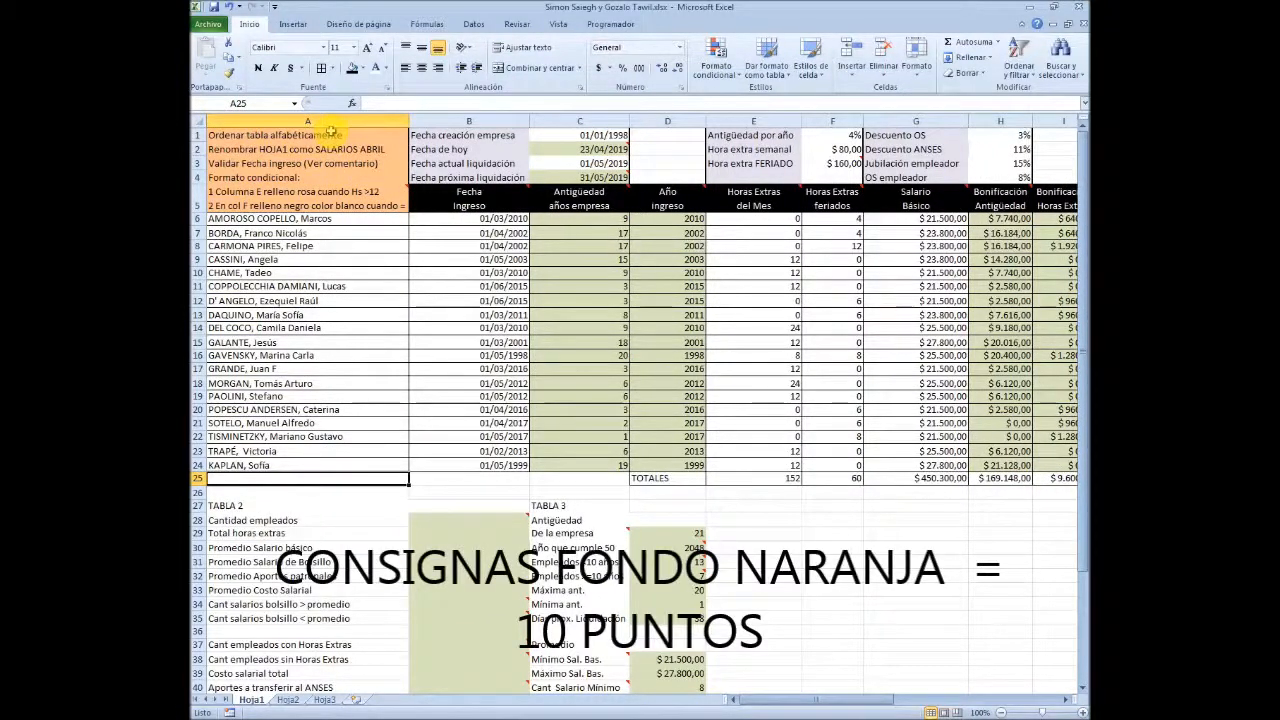
{"action": "left_click_drag", "start_coordinate": [330, 133], "coordinate": [334, 200]}
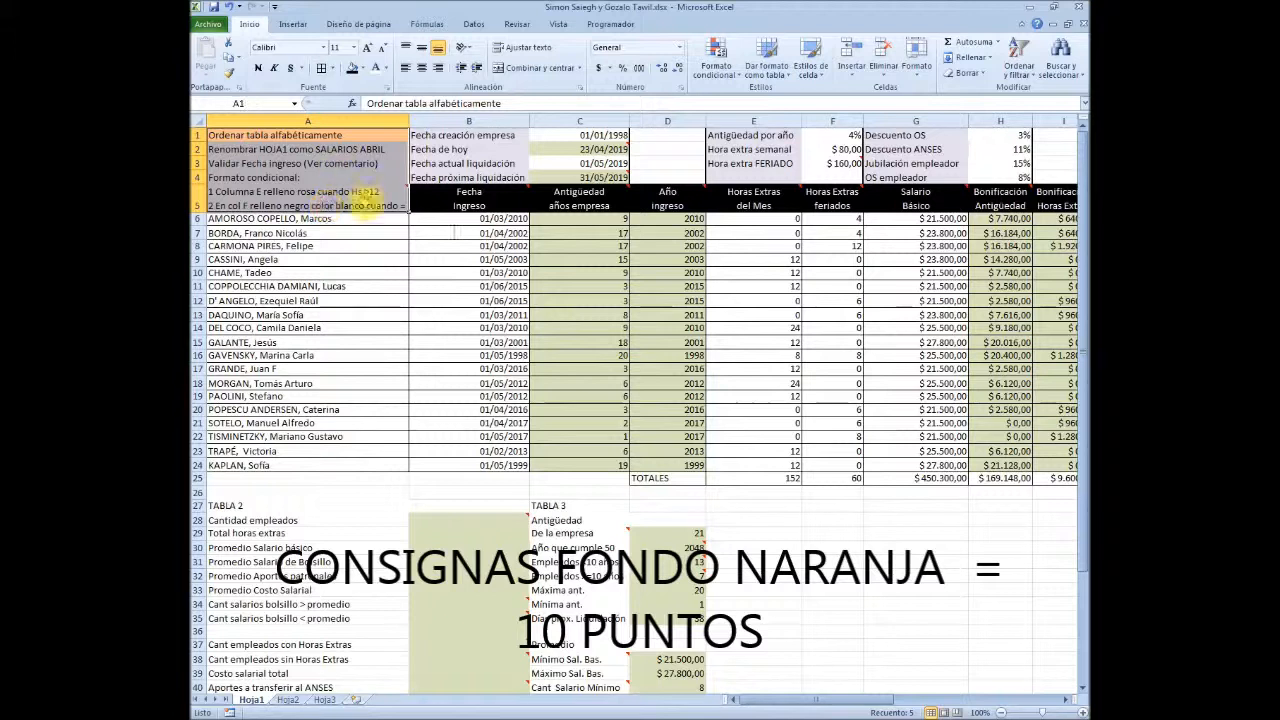
{"action": "left_click", "coordinate": [758, 562]}
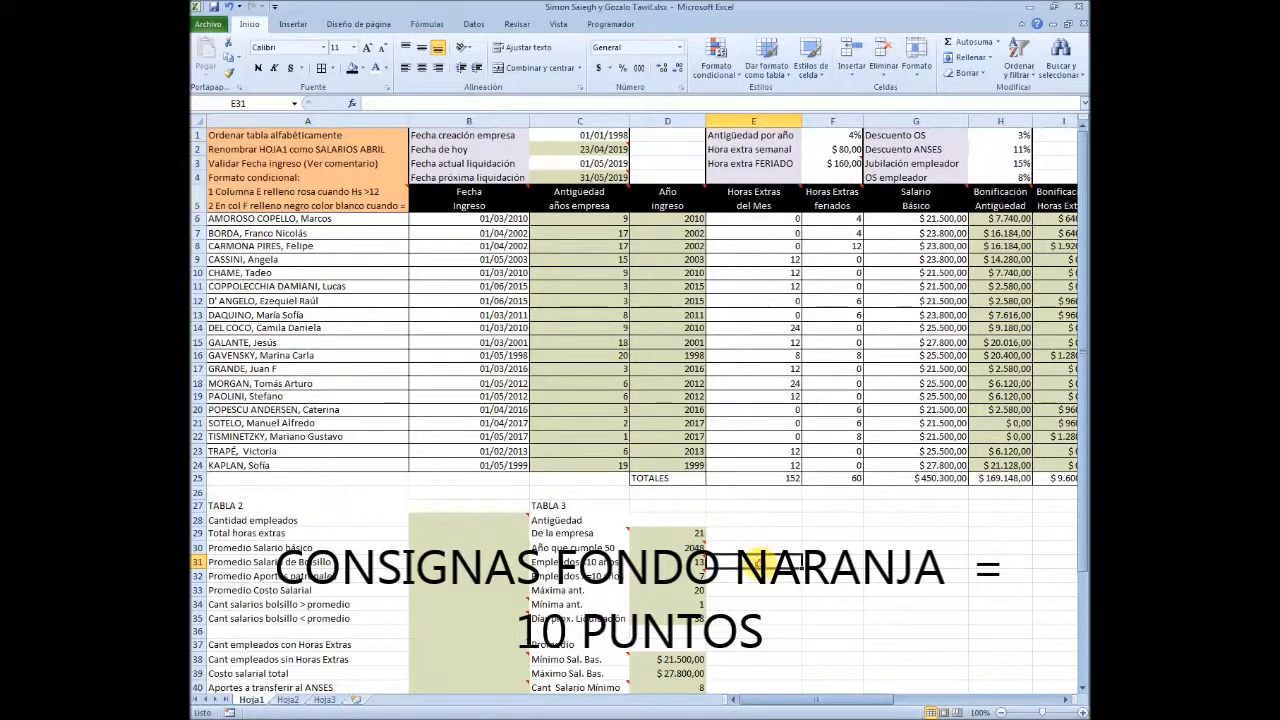
Sort the main table rows A6:U24 alphabetically from A to Z by employee name
{"action": "left_click", "coordinate": [316, 134]}
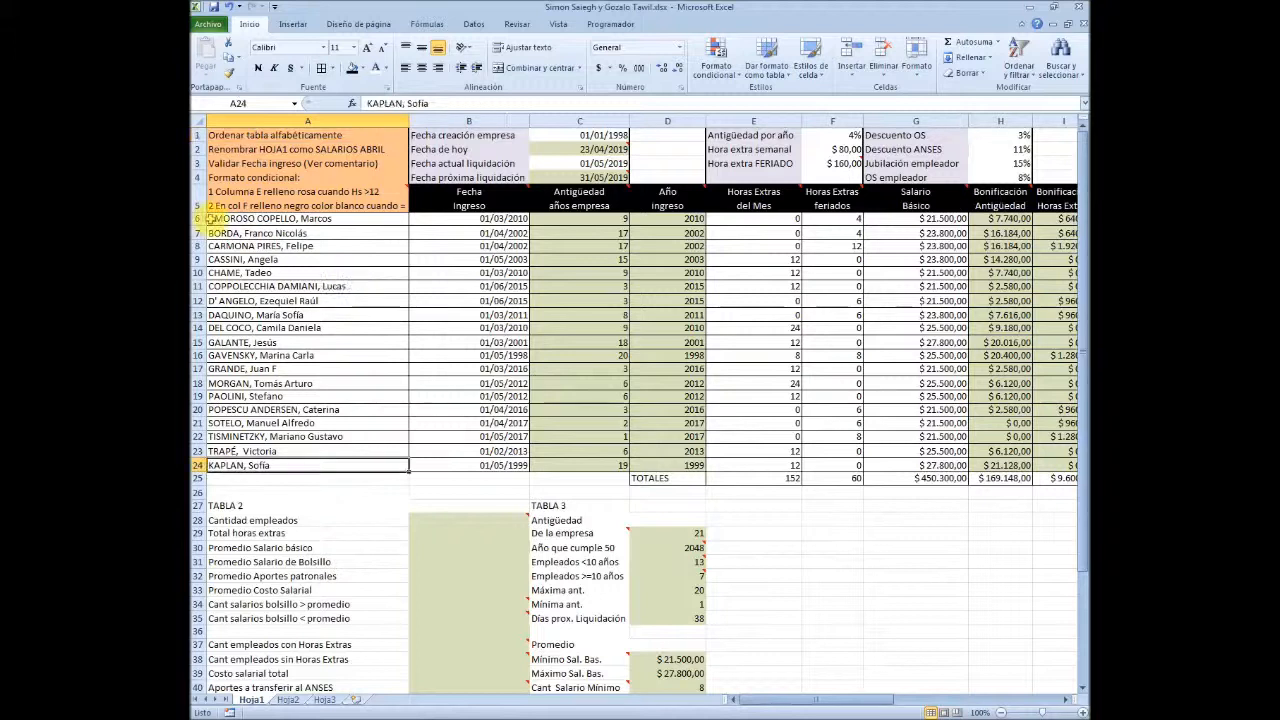
{"action": "left_click_drag", "start_coordinate": [214, 219], "coordinate": [965, 464]}
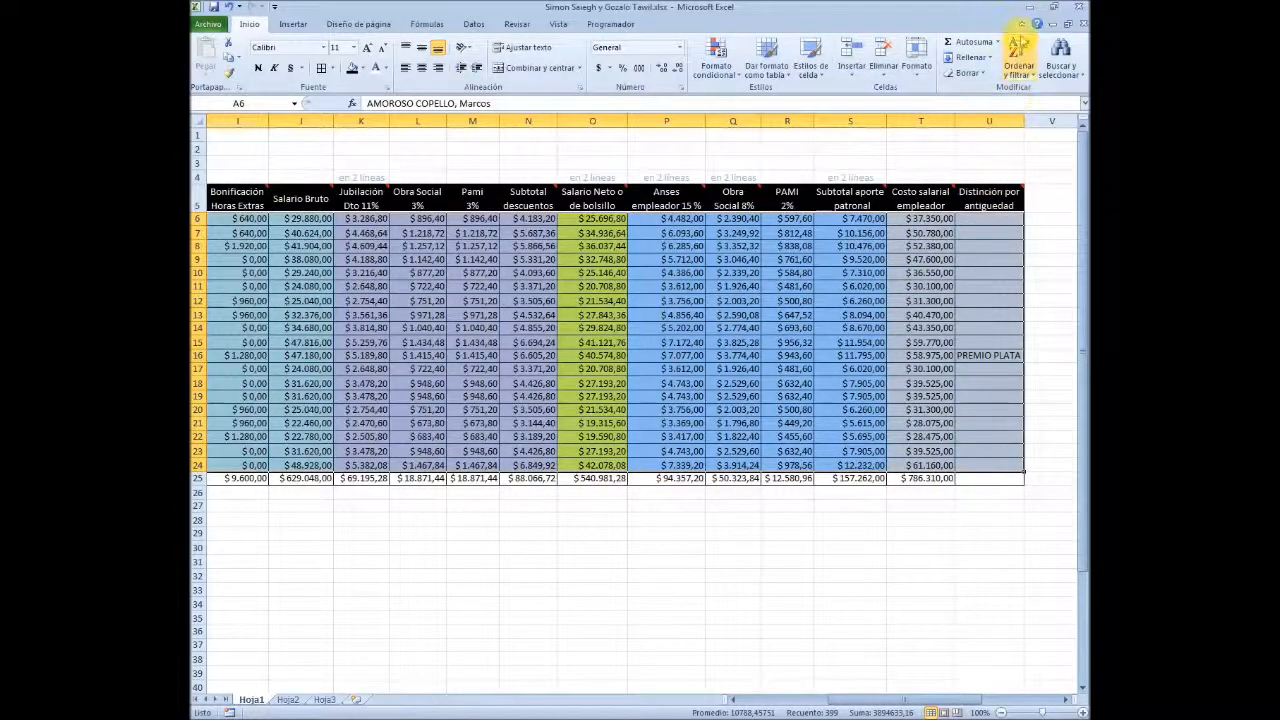
{"action": "left_click", "coordinate": [1020, 60]}
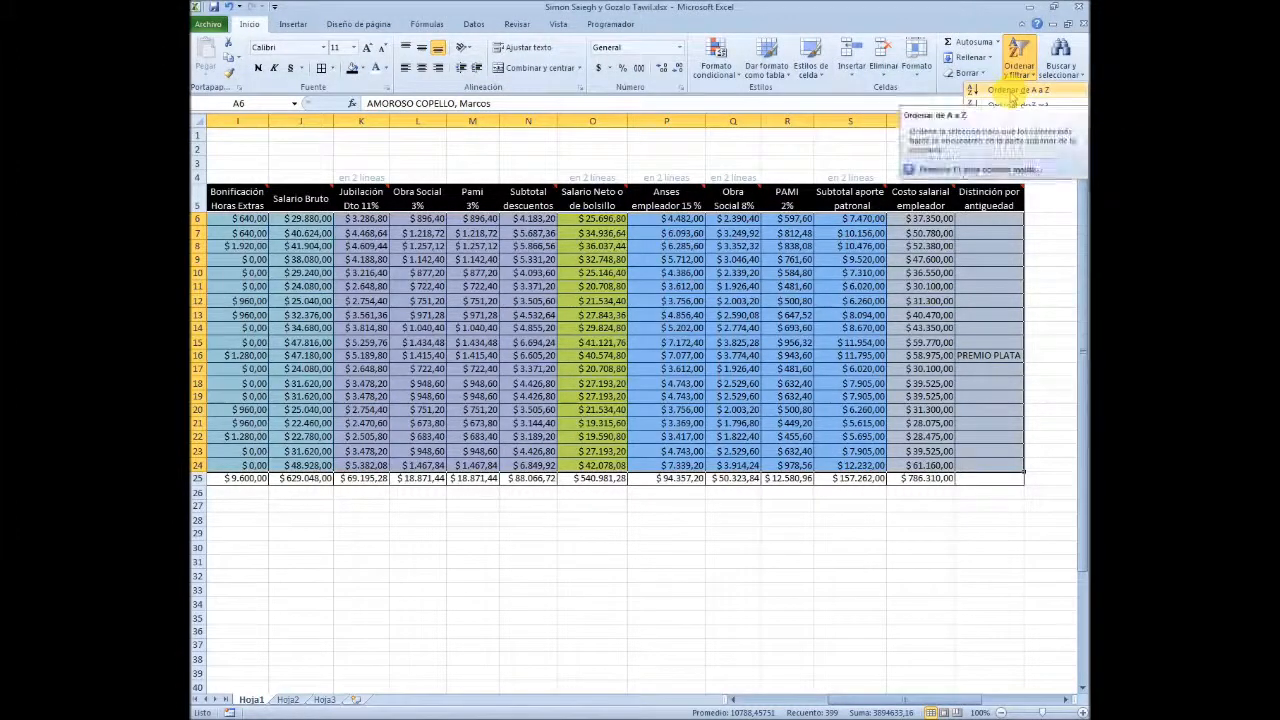
{"action": "left_click", "coordinate": [1013, 90]}
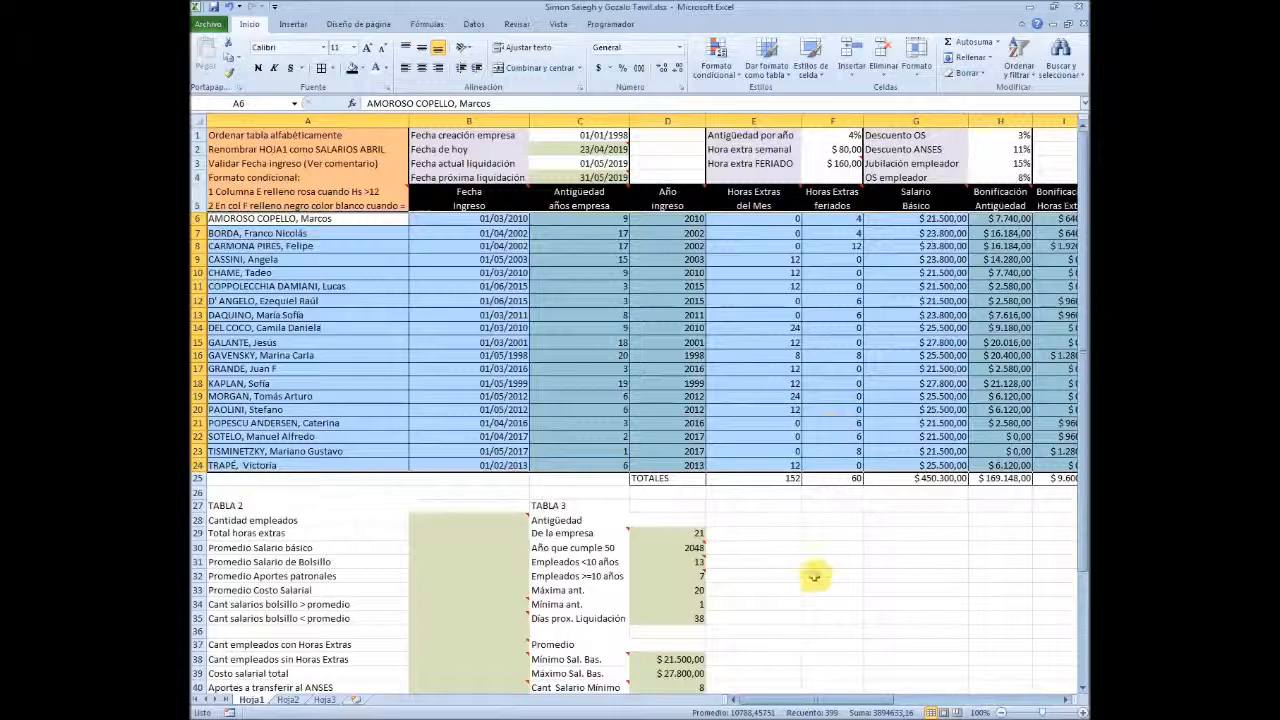
{"action": "left_click", "coordinate": [300, 383]}
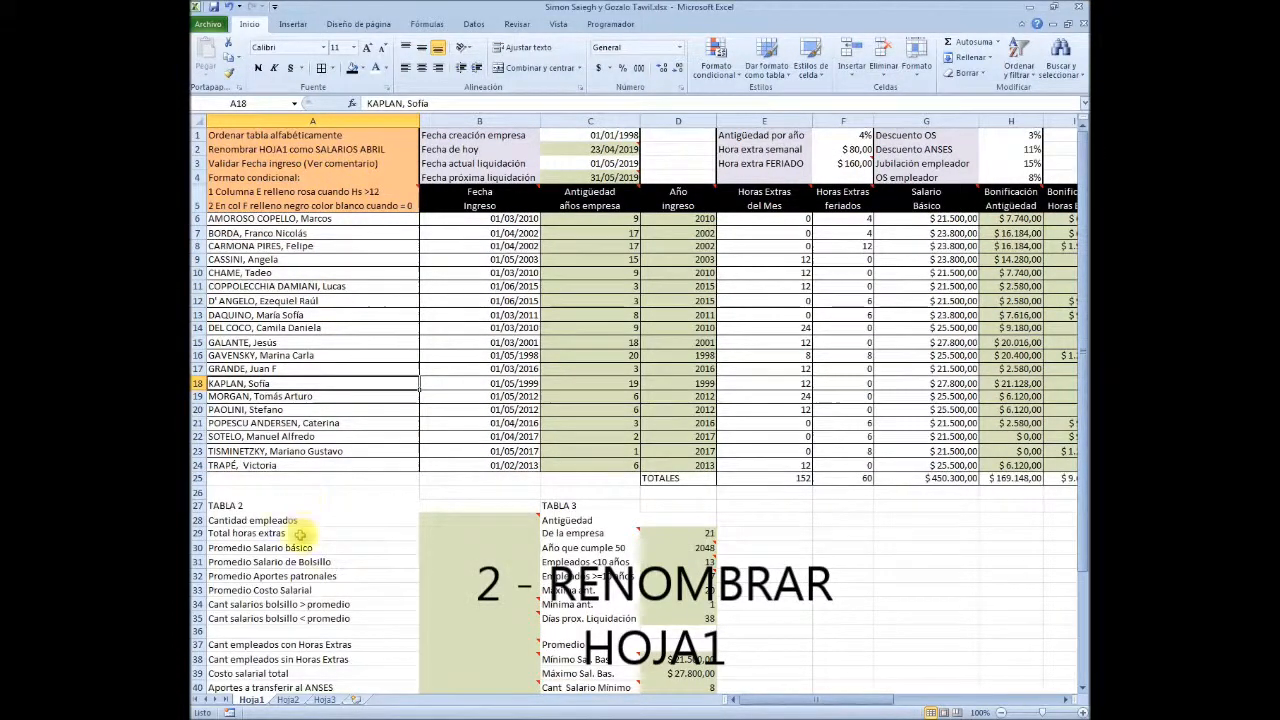
Rename the sheet Hoja1 as SALARIOS ABRIL
{"action": "right_click", "coordinate": [251, 700]}
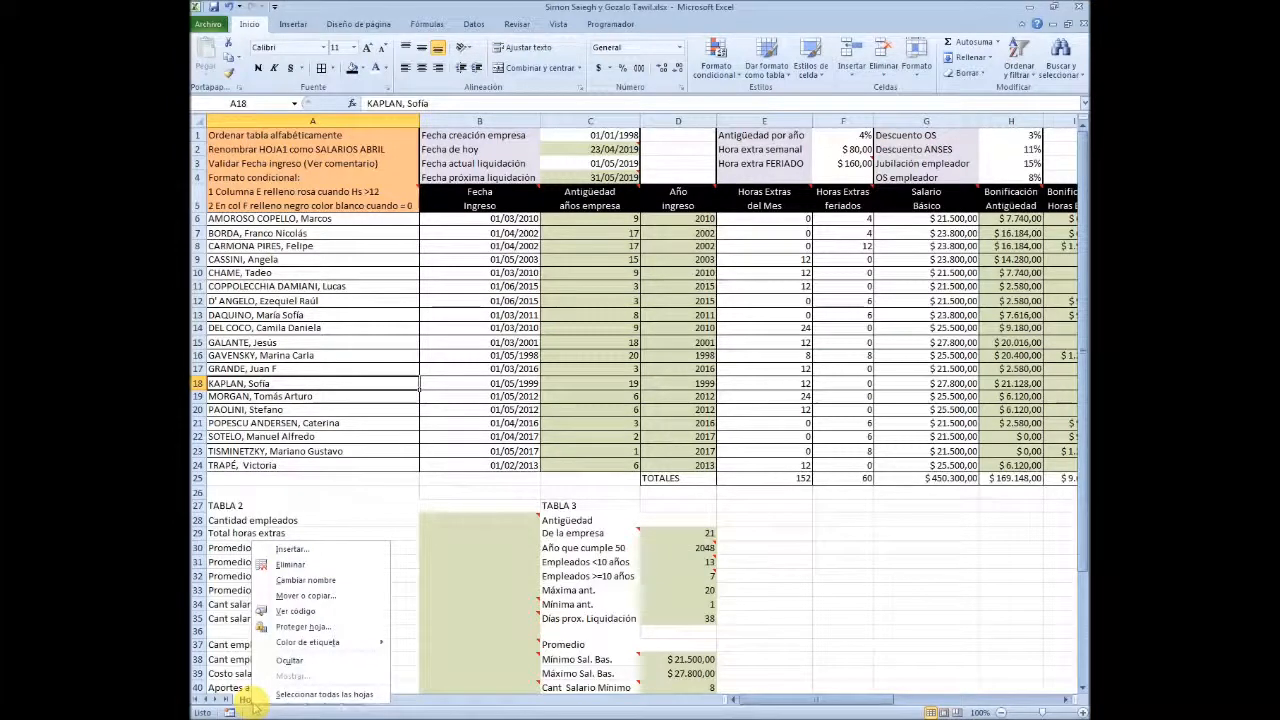
{"action": "left_click", "coordinate": [318, 581]}
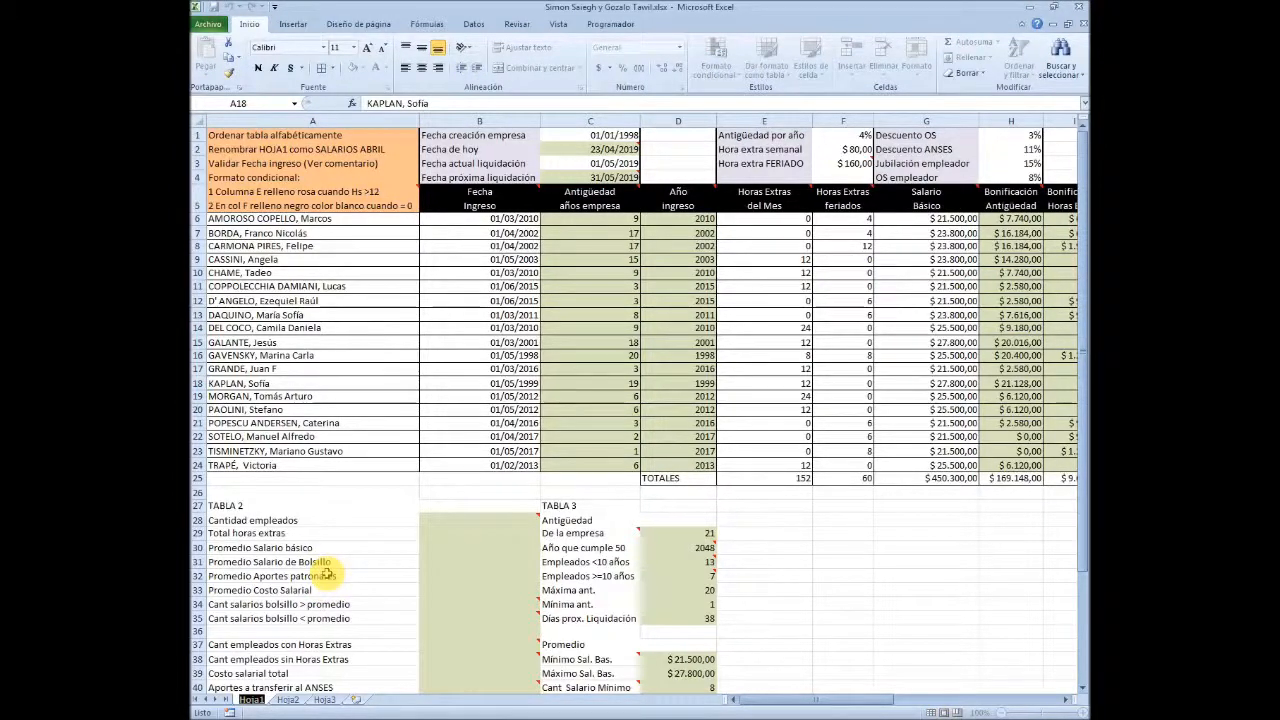
{"action": "type", "text": "SALARIOS"}
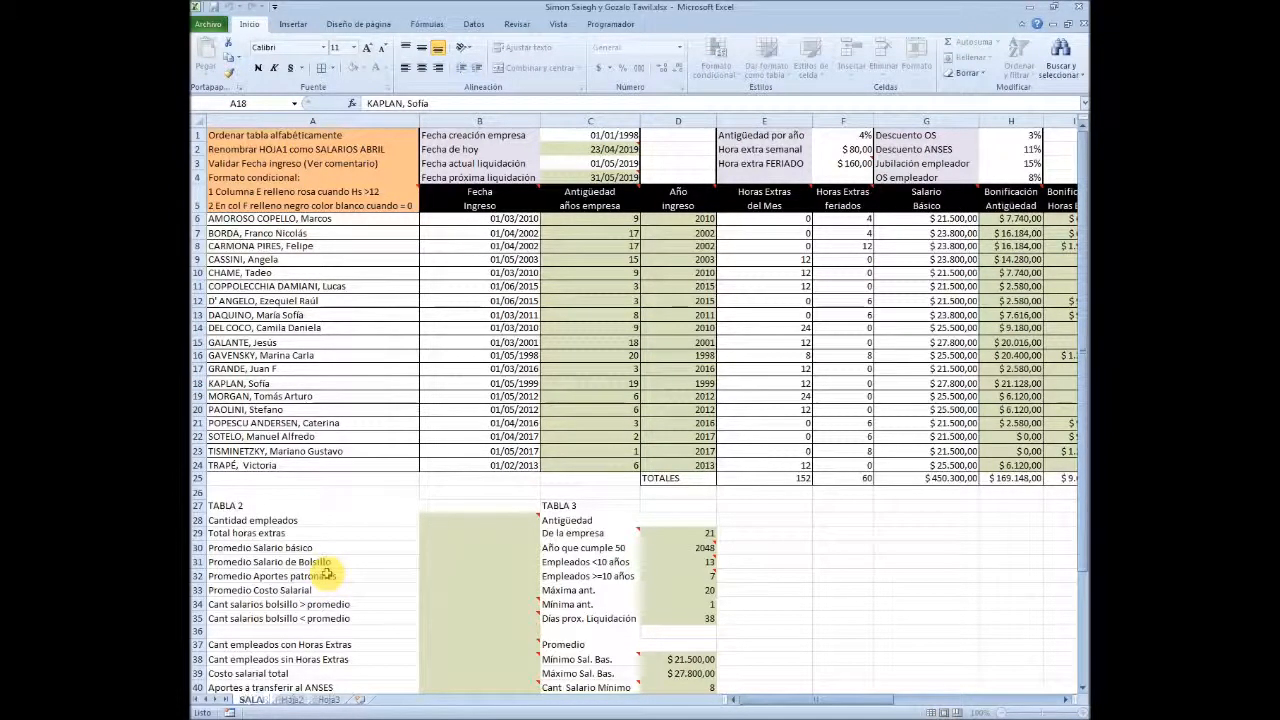
{"action": "type", "text": " ABRIL"}
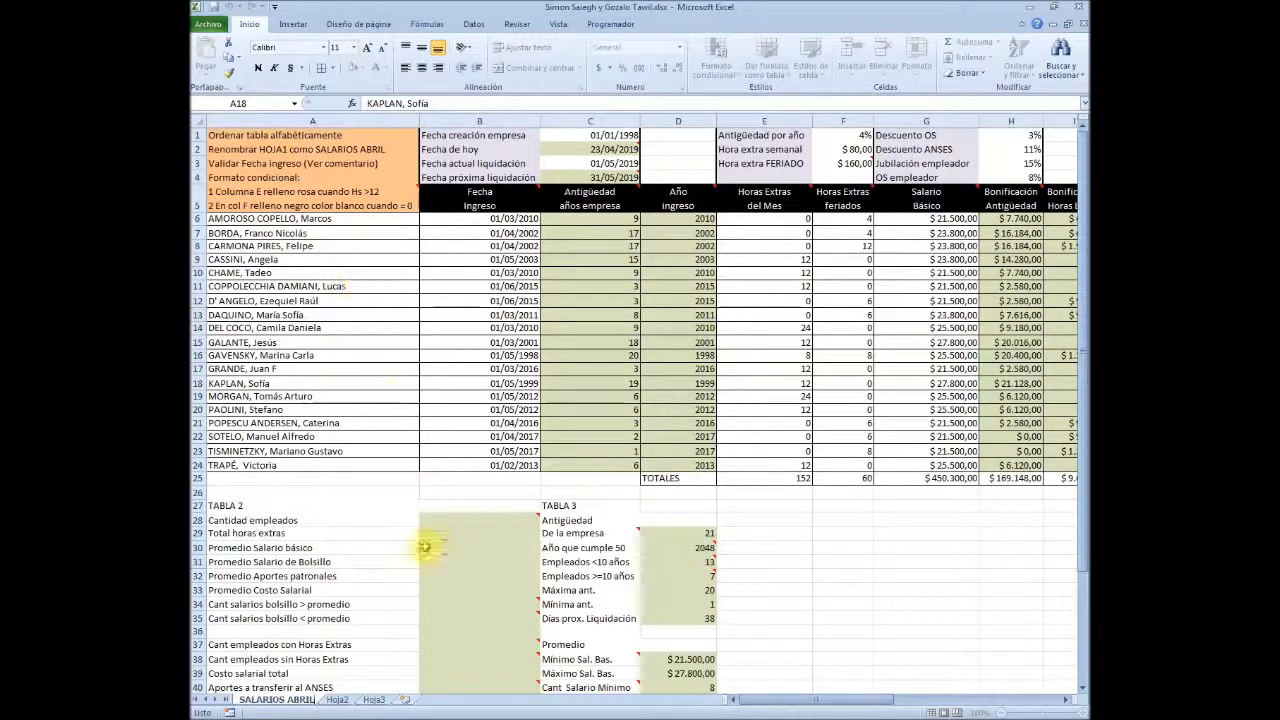
{"action": "left_click", "coordinate": [422, 548]}
Examine the validation instruction in A3, the comment on the Fecha Ingreso header and the company creation date in C1
{"action": "left_click", "coordinate": [250, 163]}
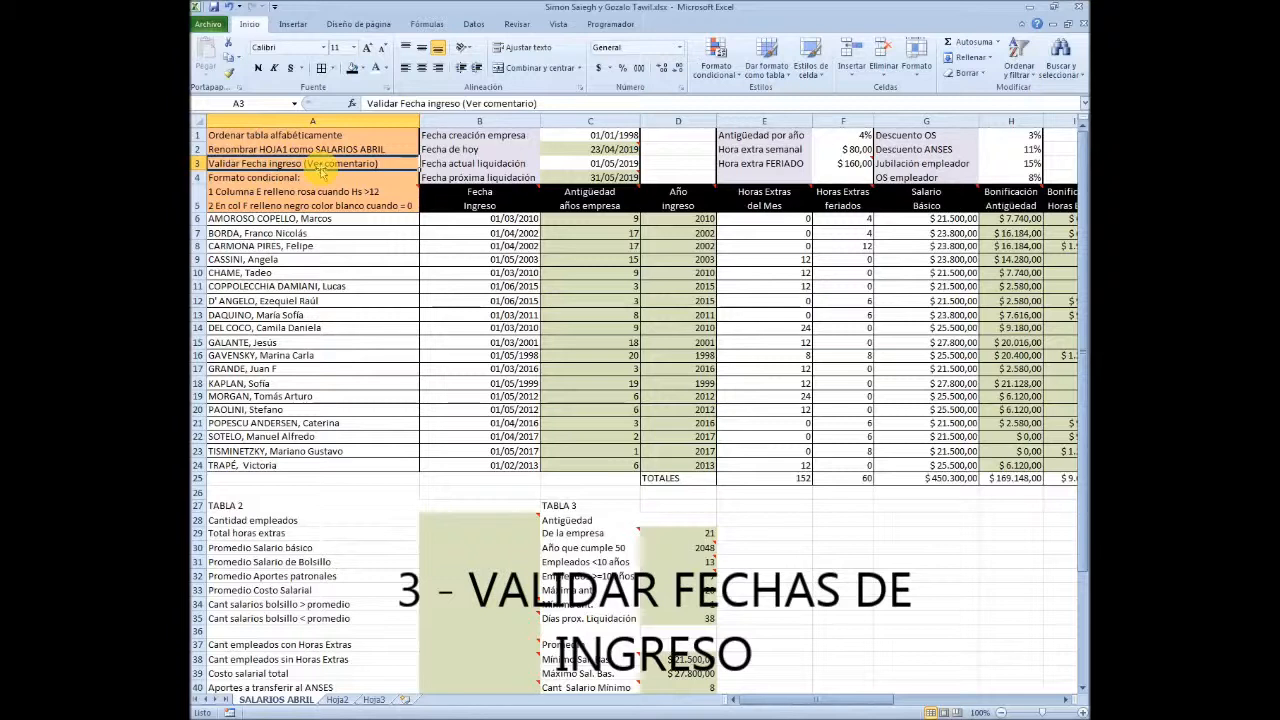
{"action": "mouse_move", "coordinate": [521, 192]}
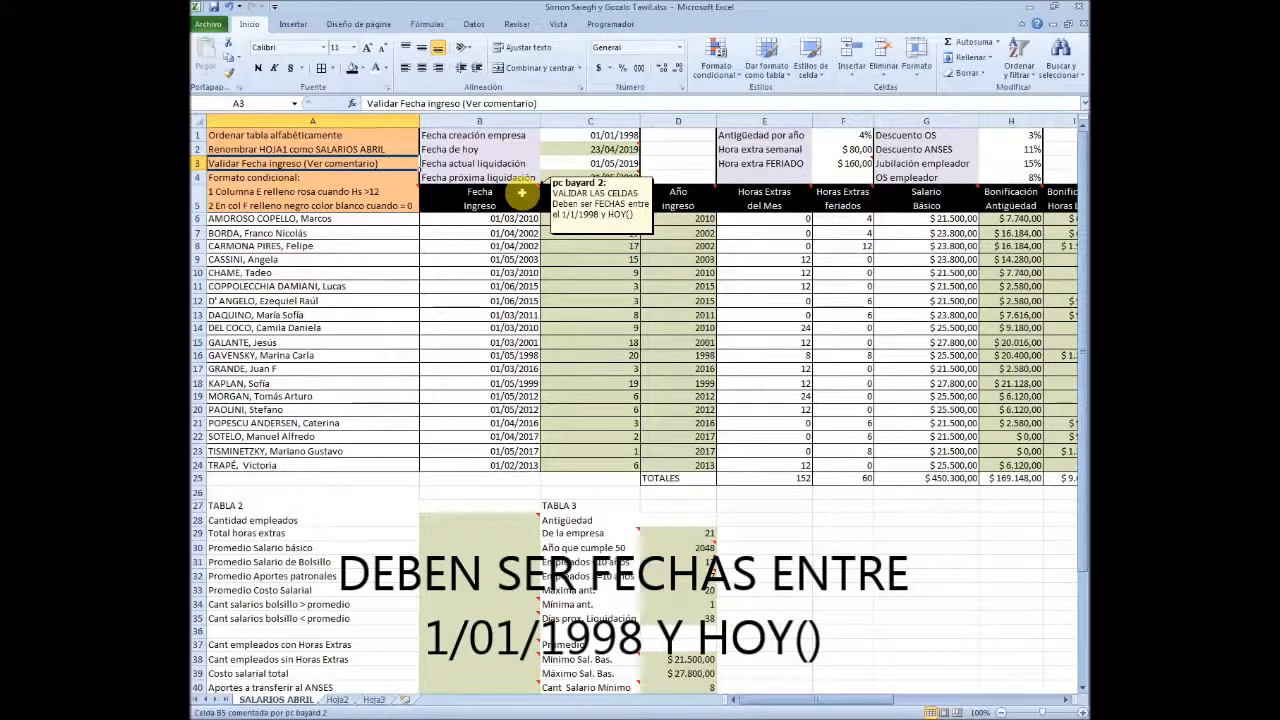
{"action": "left_click", "coordinate": [614, 136]}
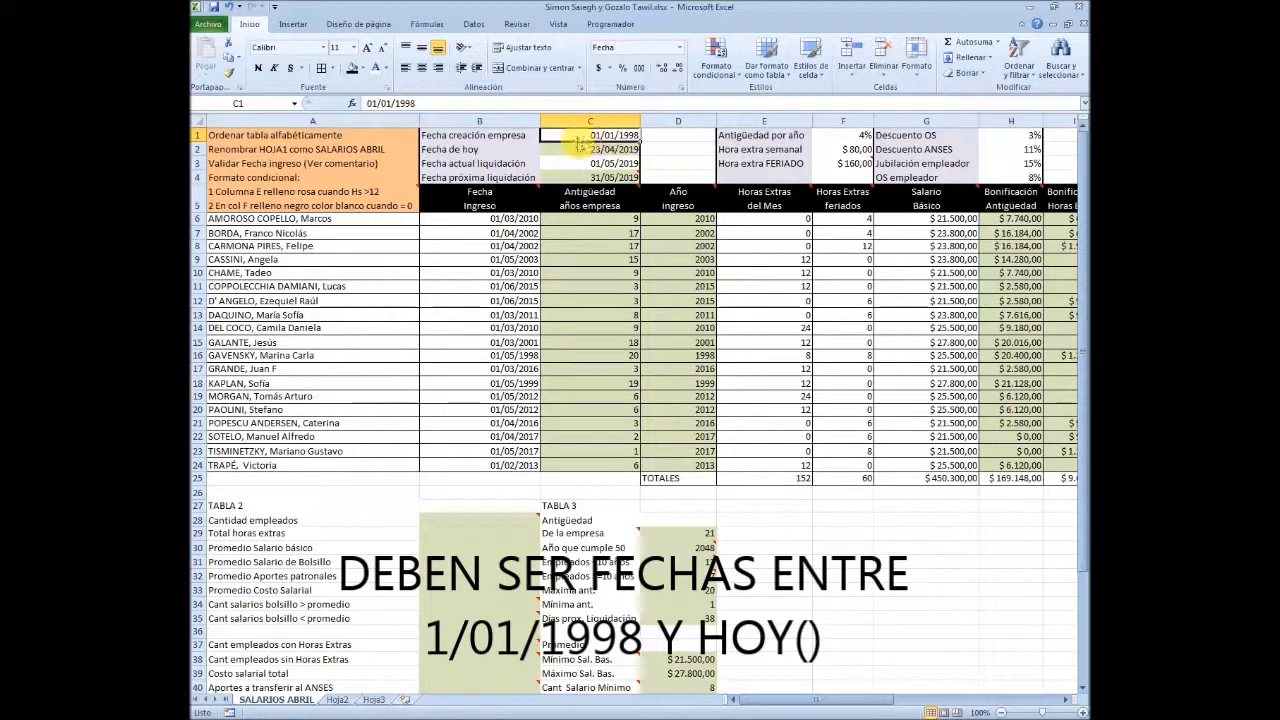
{"action": "scroll", "coordinate": [598, 150], "scroll_direction": "up", "scroll_amount": 5}
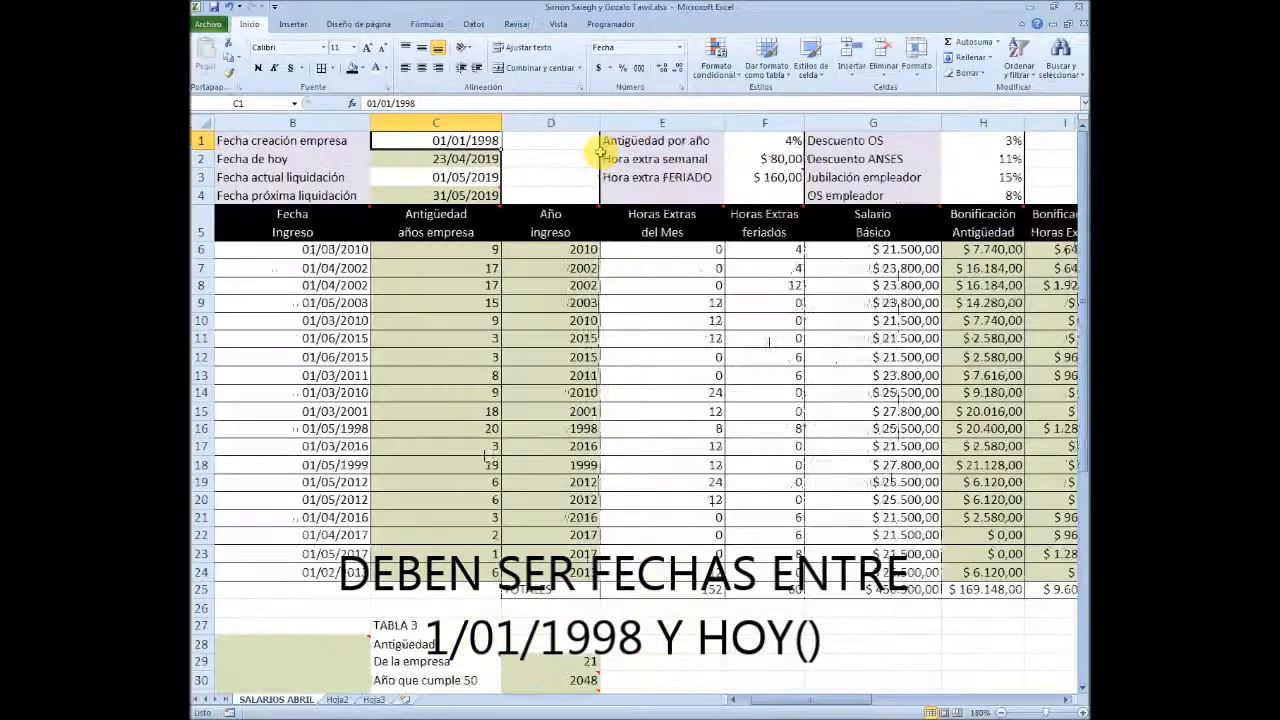
{"action": "scroll", "coordinate": [598, 150], "scroll_direction": "up", "scroll_amount": 2}
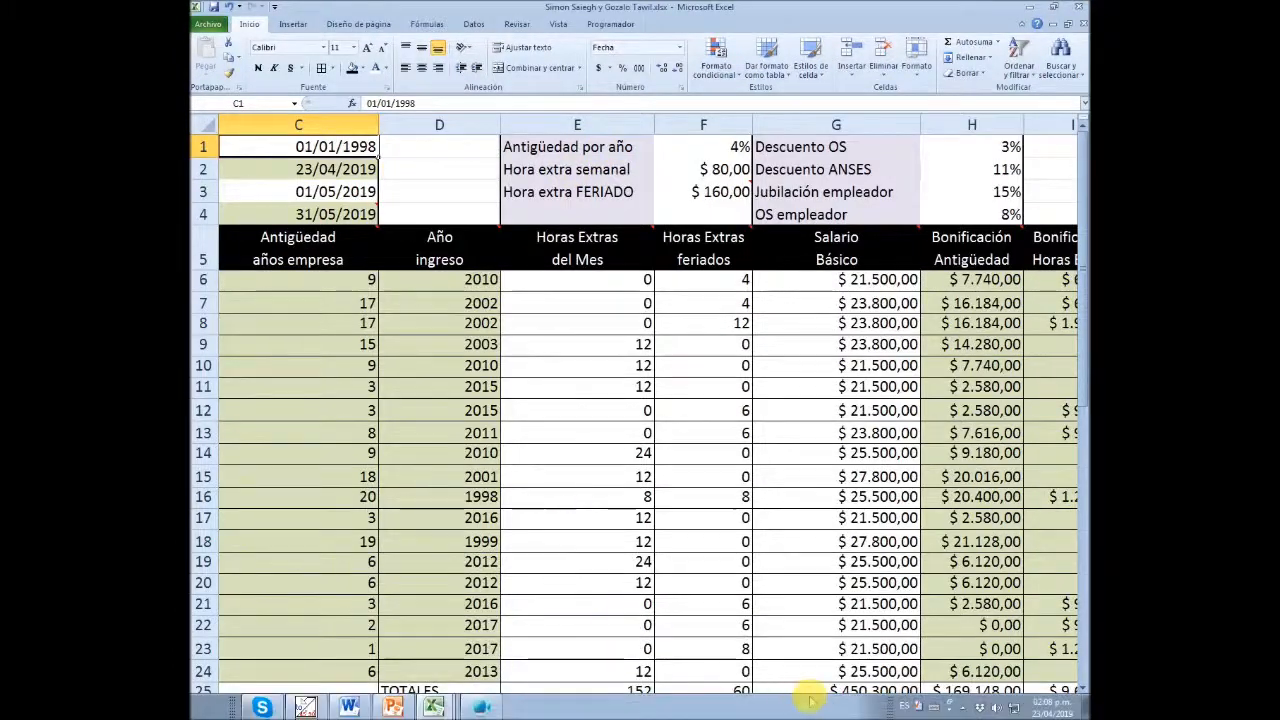
{"action": "left_click_drag", "start_coordinate": [783, 699], "coordinate": [749, 700]}
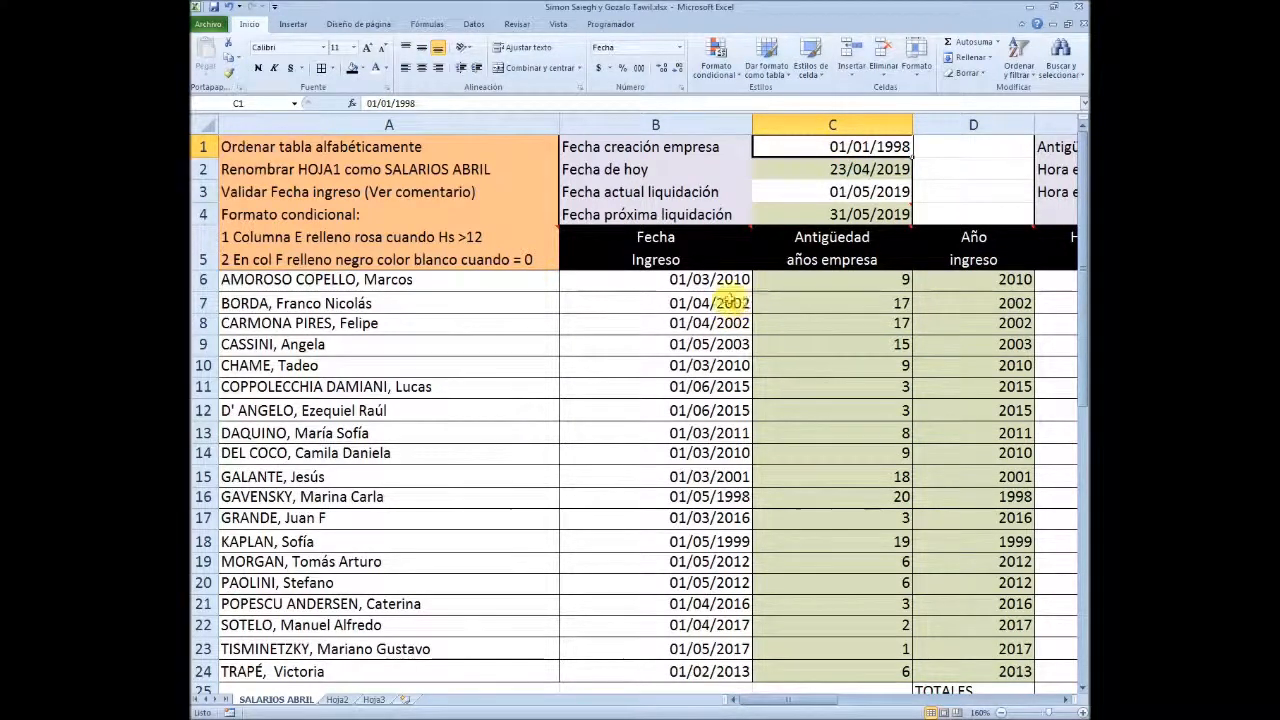
{"action": "scroll", "coordinate": [700, 270], "scroll_direction": "down", "scroll_amount": 2}
{"action": "scroll", "coordinate": [676, 215], "scroll_direction": "up", "scroll_amount": 1}
Set up data validation for the Fecha Ingreso cells B6:B24 with Fecha as the allowed type
{"action": "left_click_drag", "start_coordinate": [676, 212], "coordinate": [654, 600]}
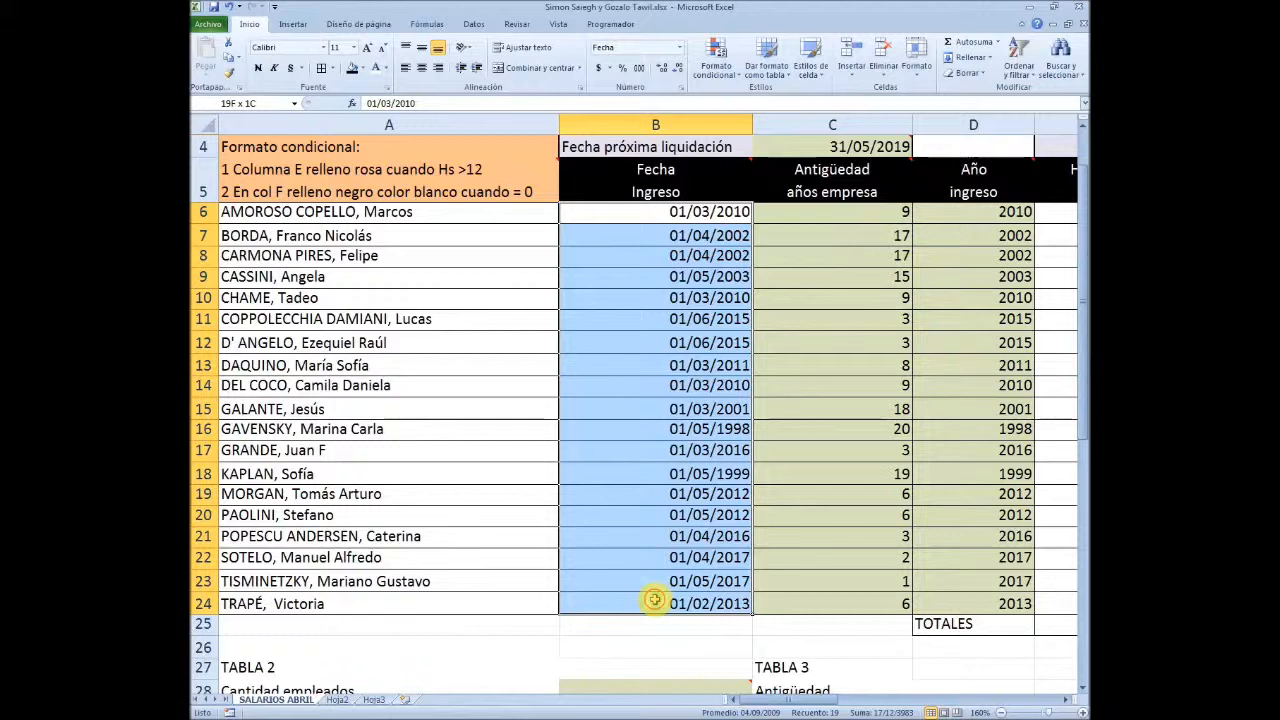
{"action": "left_click", "coordinate": [476, 28]}
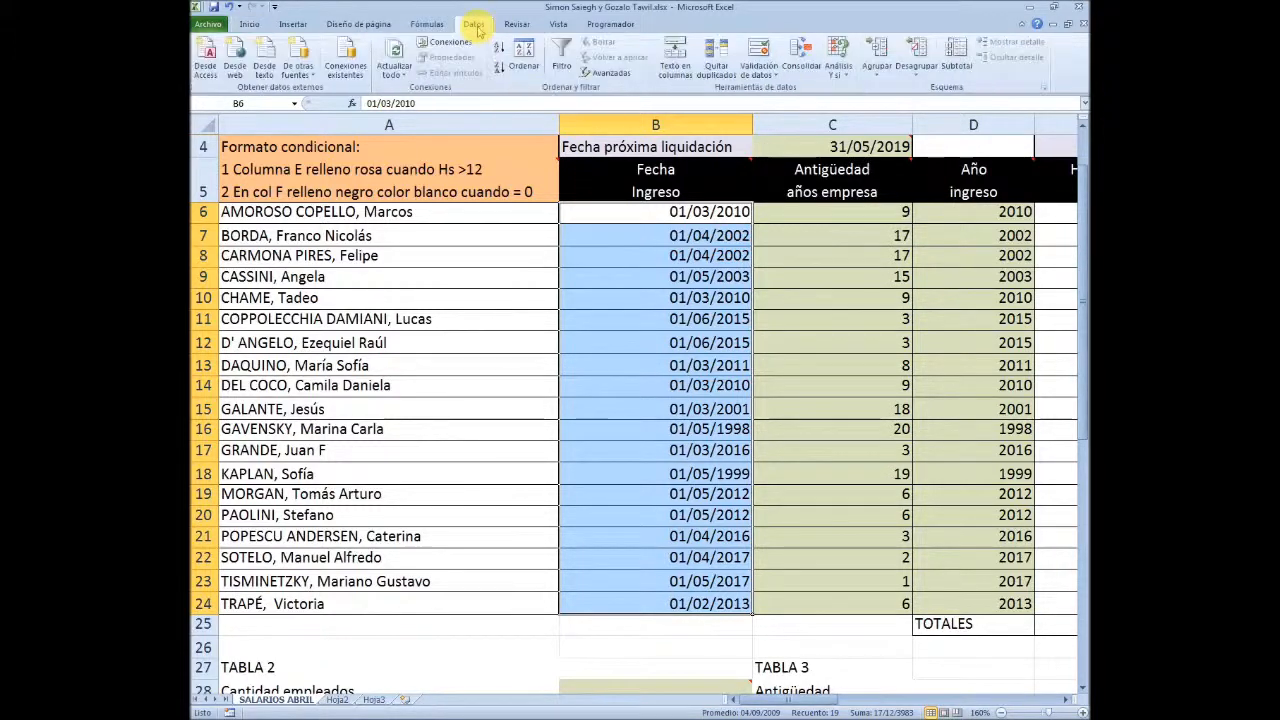
{"action": "left_click", "coordinate": [775, 77]}
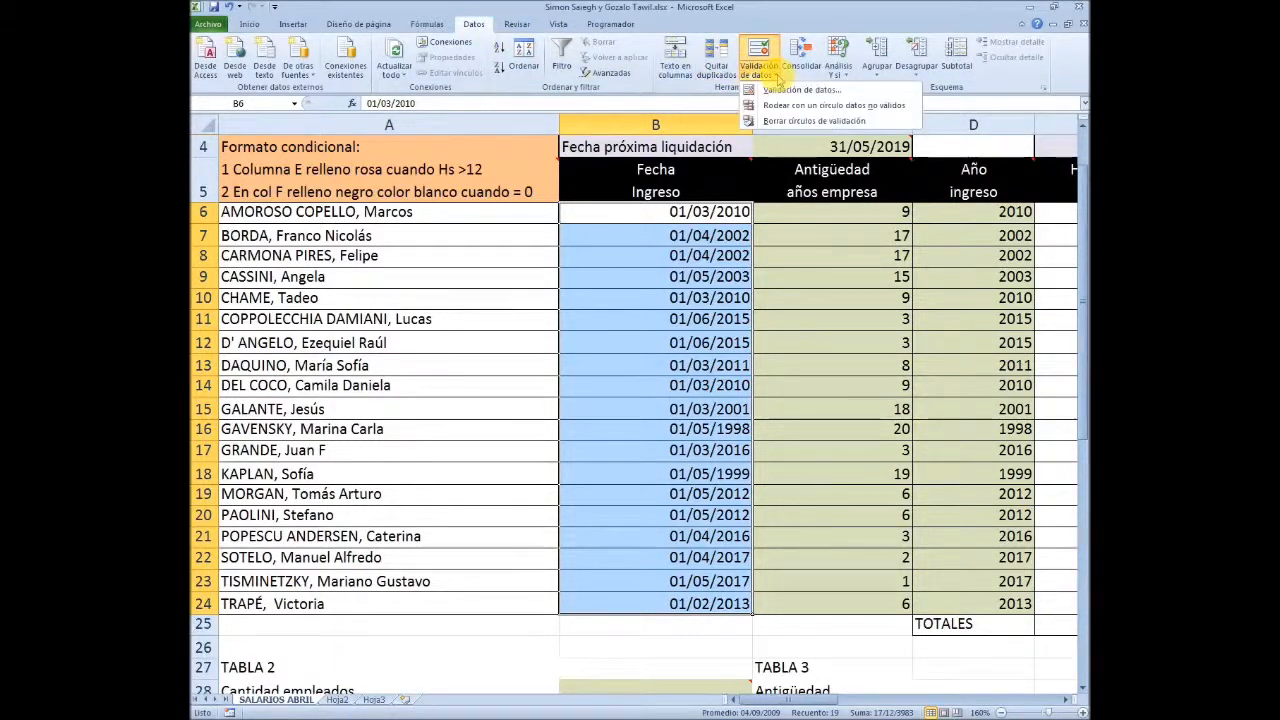
{"action": "left_click", "coordinate": [801, 89]}
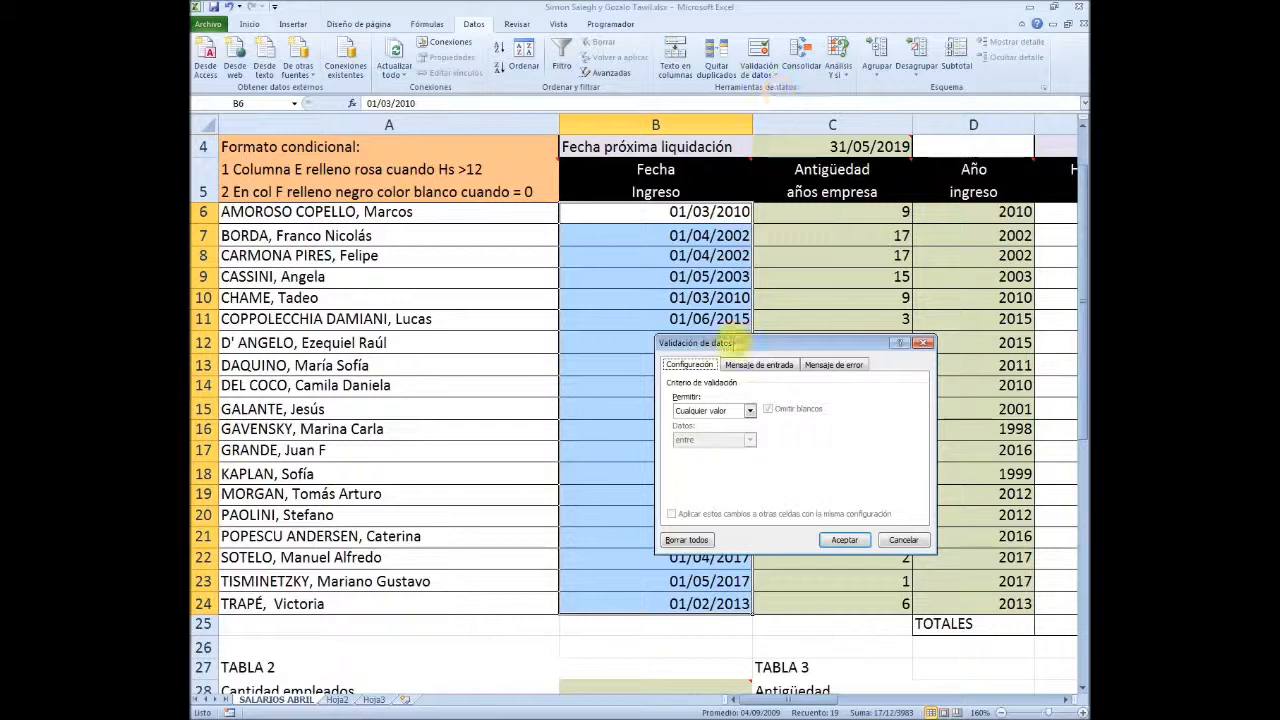
{"action": "left_click_drag", "start_coordinate": [730, 340], "coordinate": [597, 178]}
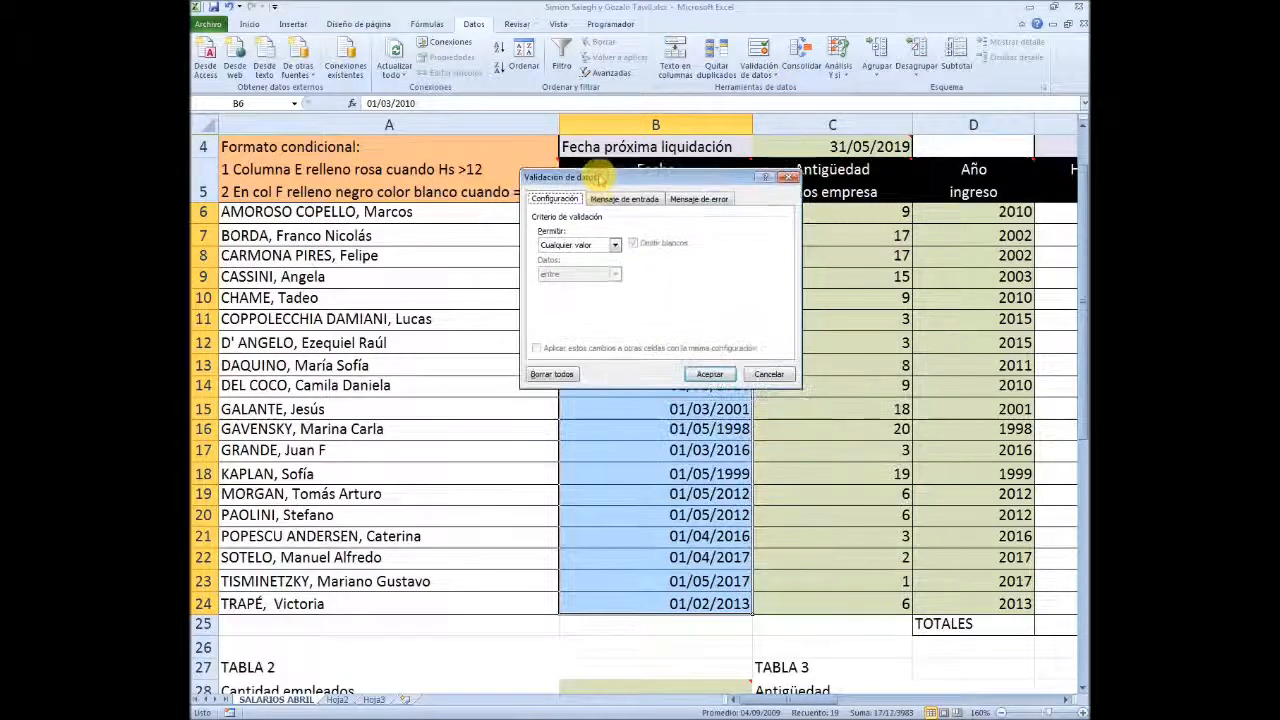
{"action": "left_click", "coordinate": [615, 246]}
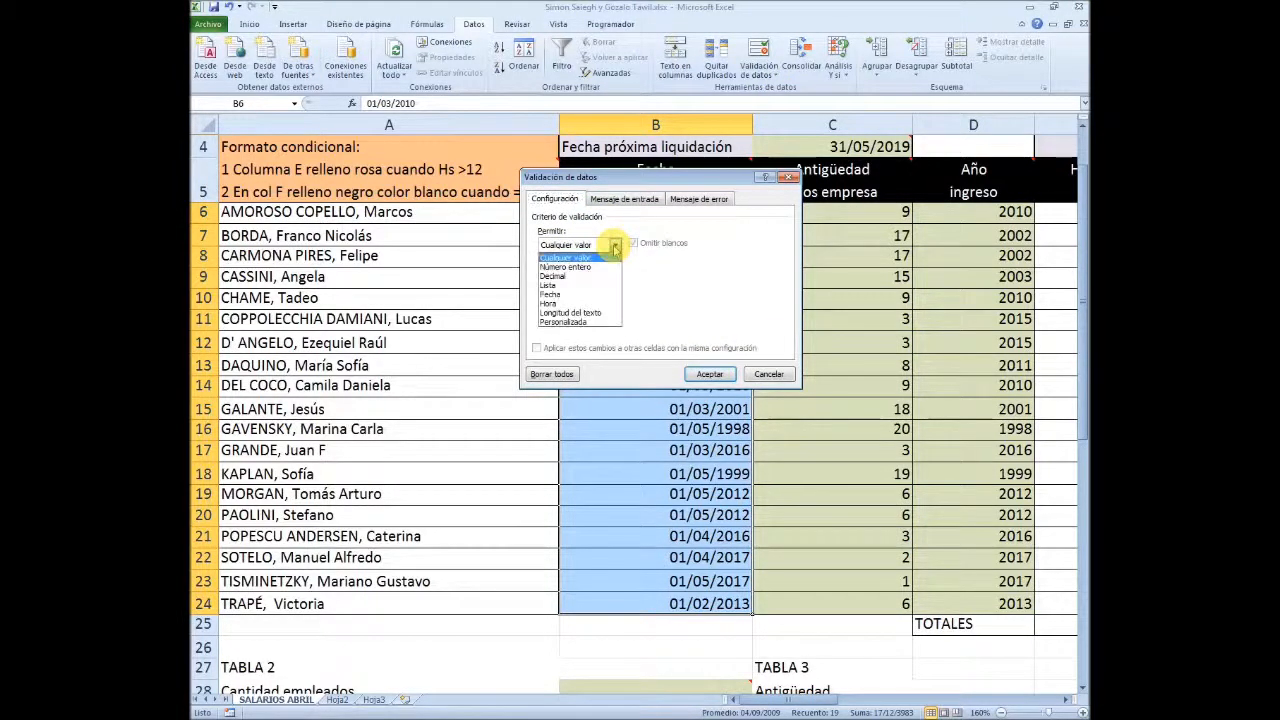
{"action": "left_click", "coordinate": [551, 294]}
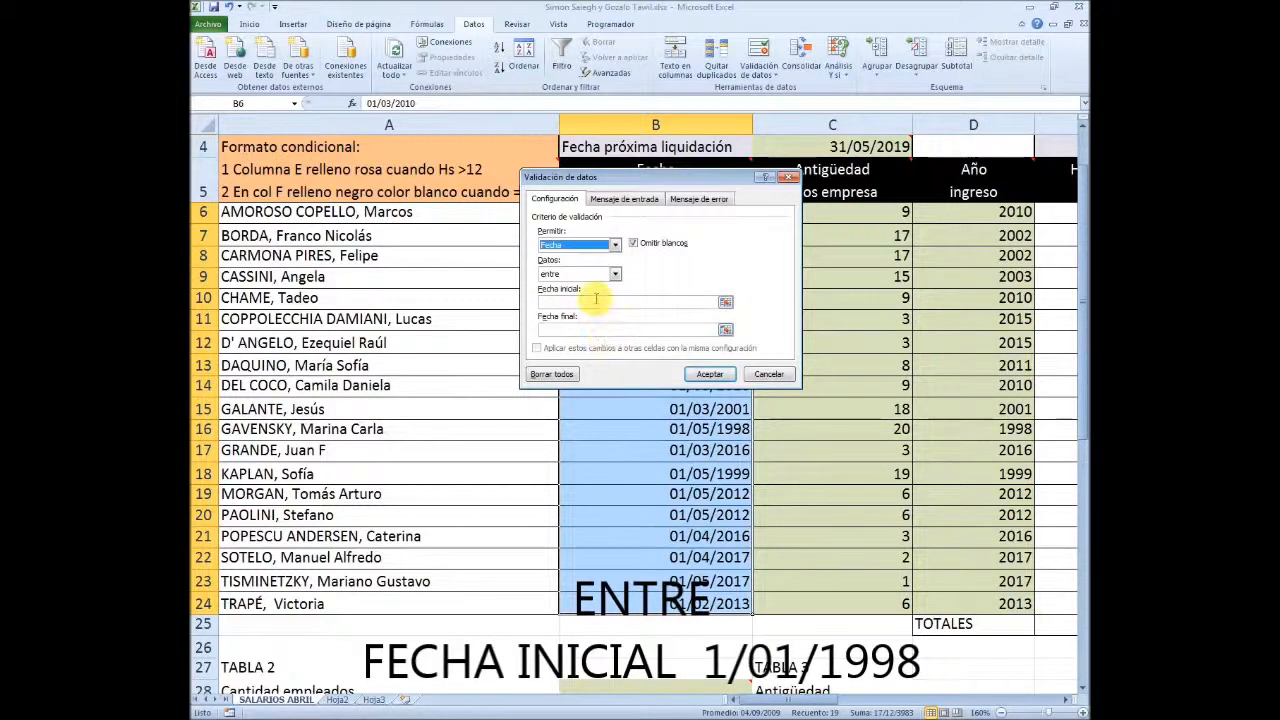
Limit the validated dates to between 1/1/1998 and =HOY(), and apply the validation rule
{"action": "left_click", "coordinate": [595, 300]}
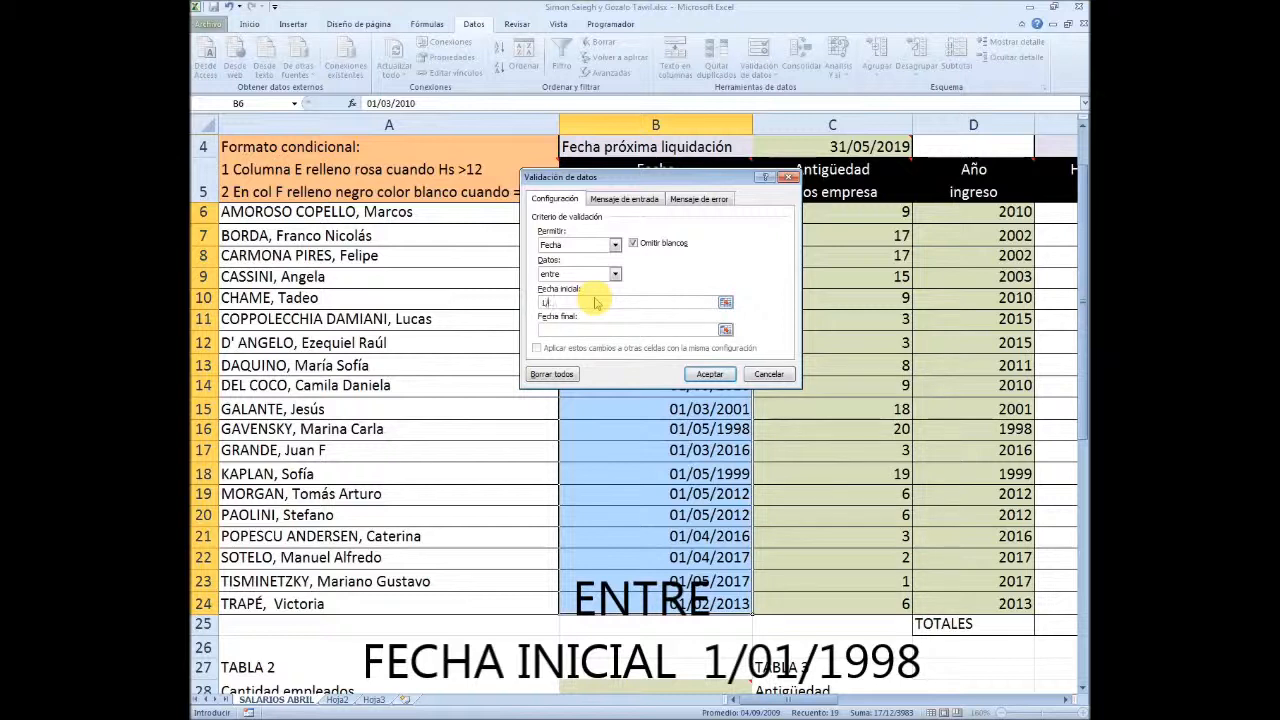
{"action": "type", "text": "1/1/1998"}
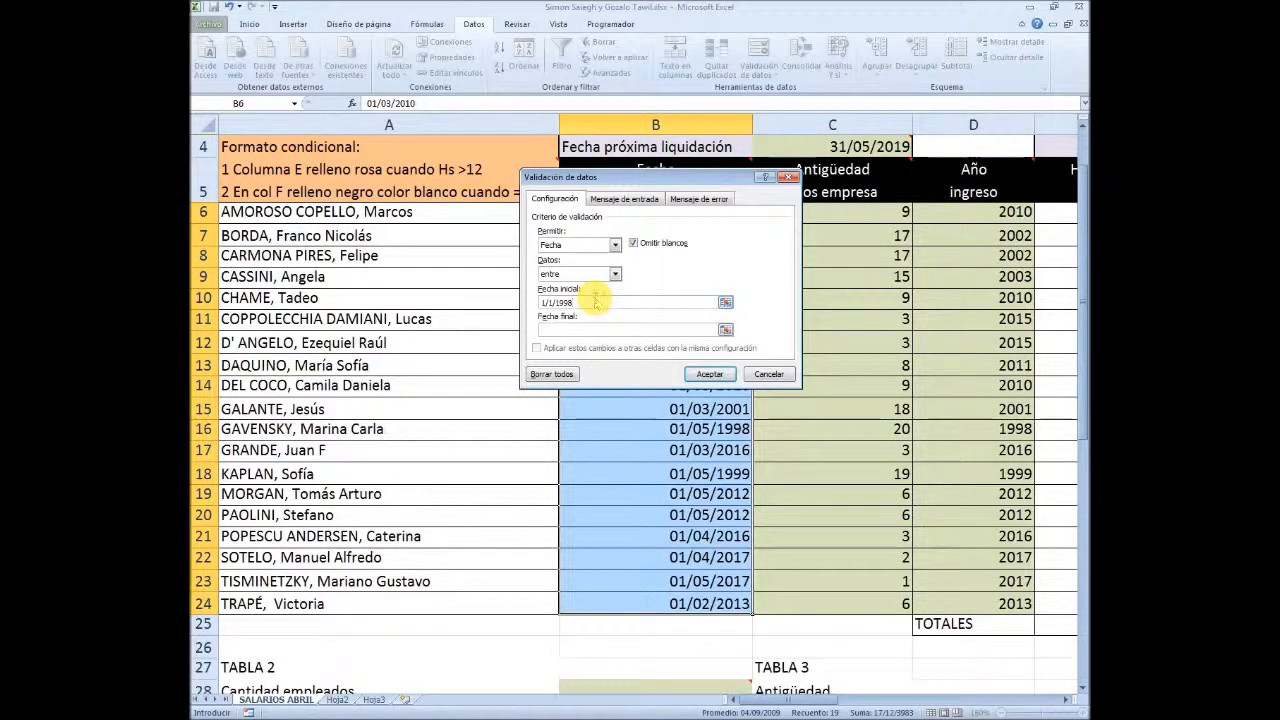
{"action": "left_click", "coordinate": [592, 330]}
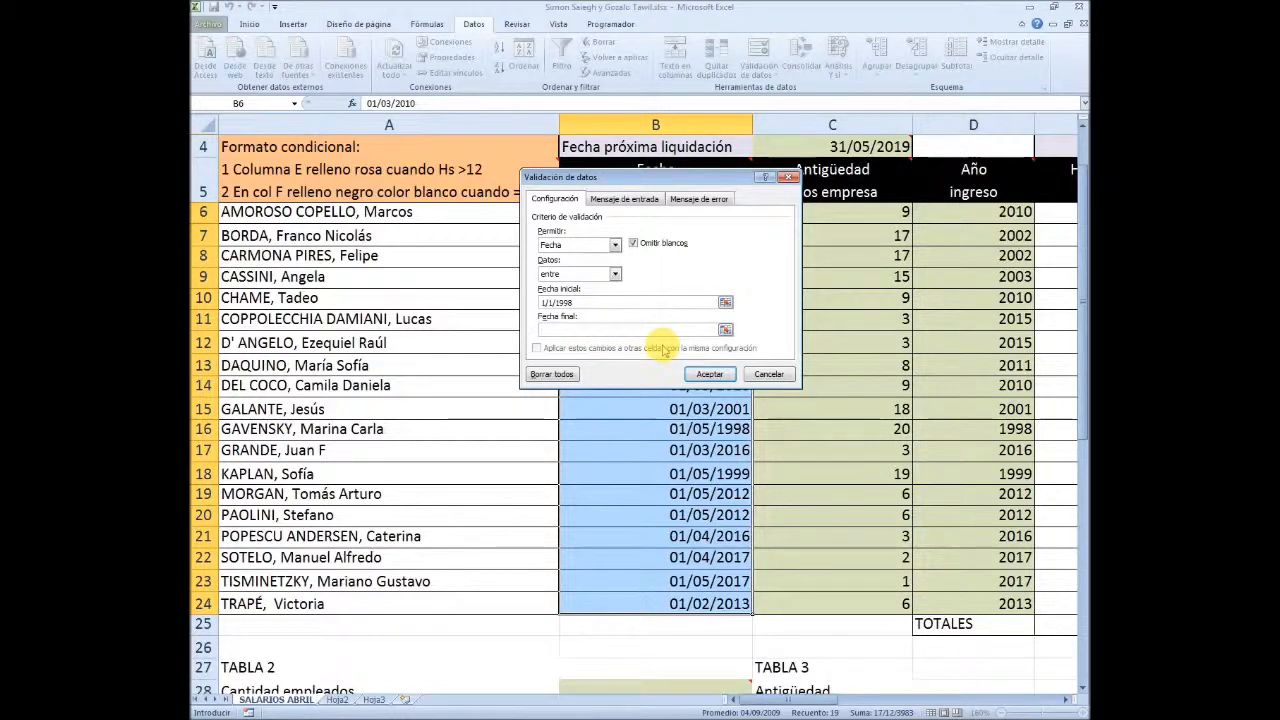
{"action": "type", "text": "=HOY("}
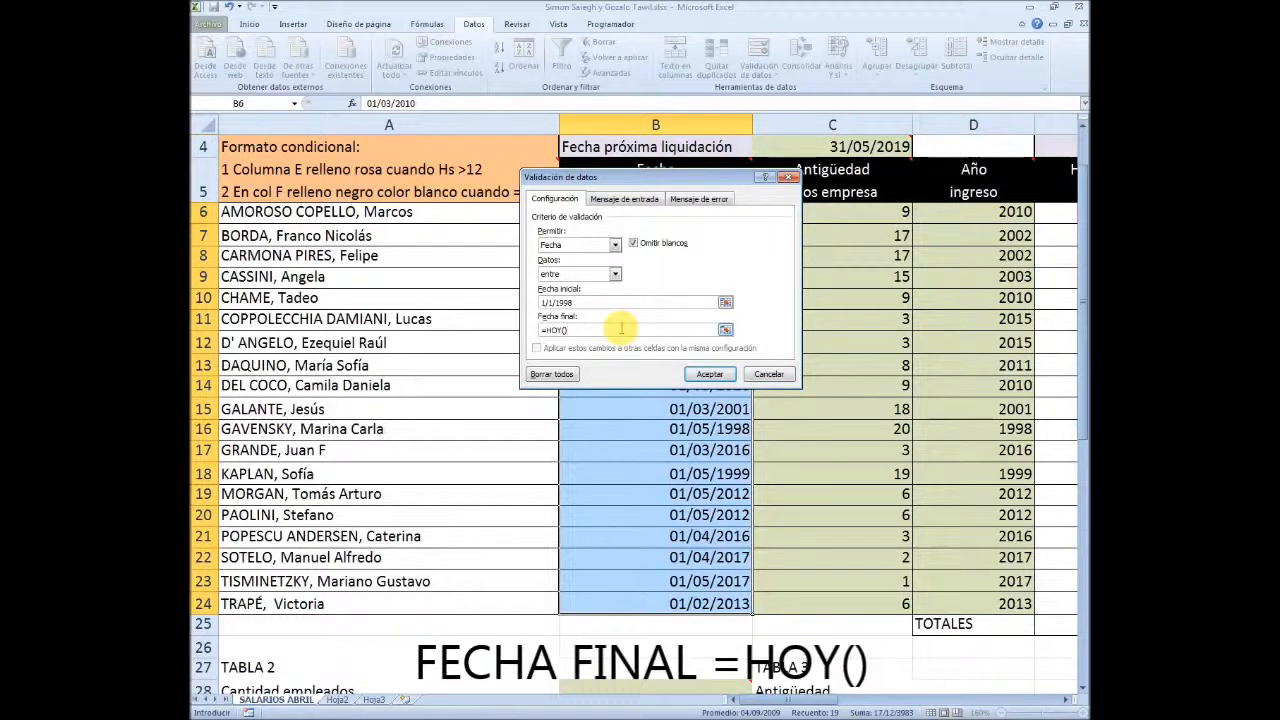
{"action": "left_click", "coordinate": [709, 374]}
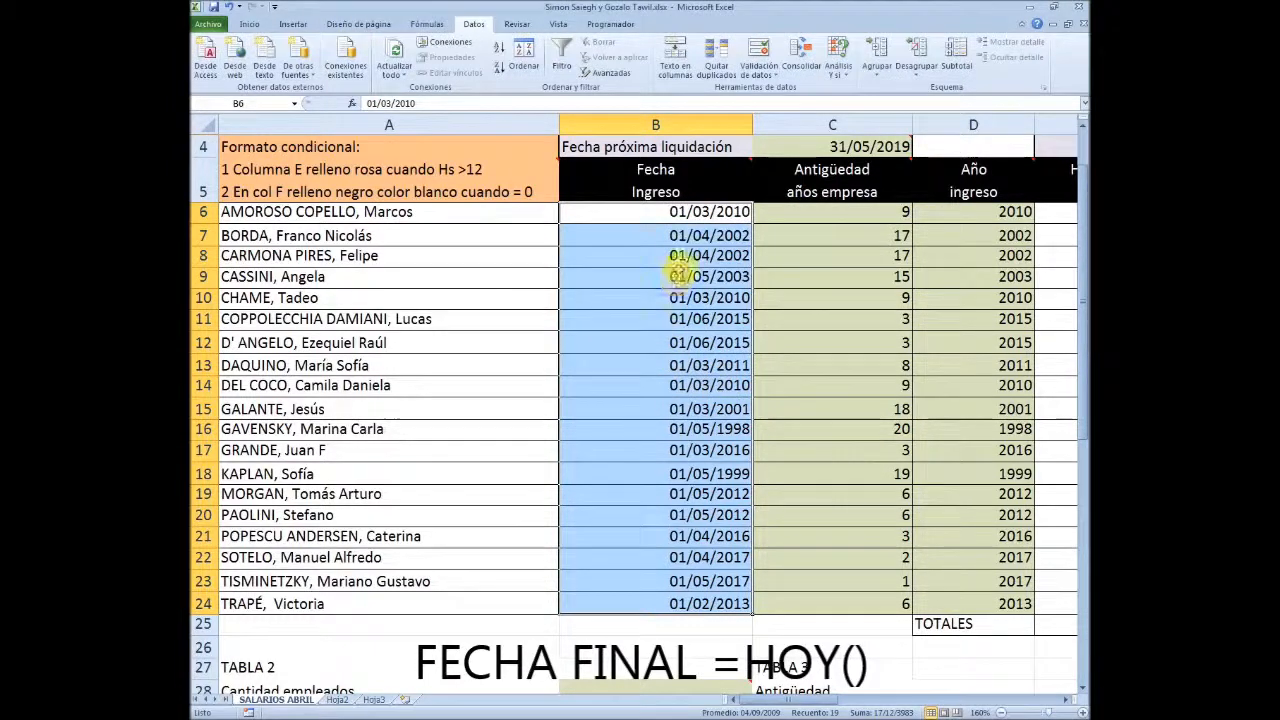
Test the validation by trying to enter 01/03/2020 in B6, and cancel the entry
{"action": "left_click", "coordinate": [655, 212]}
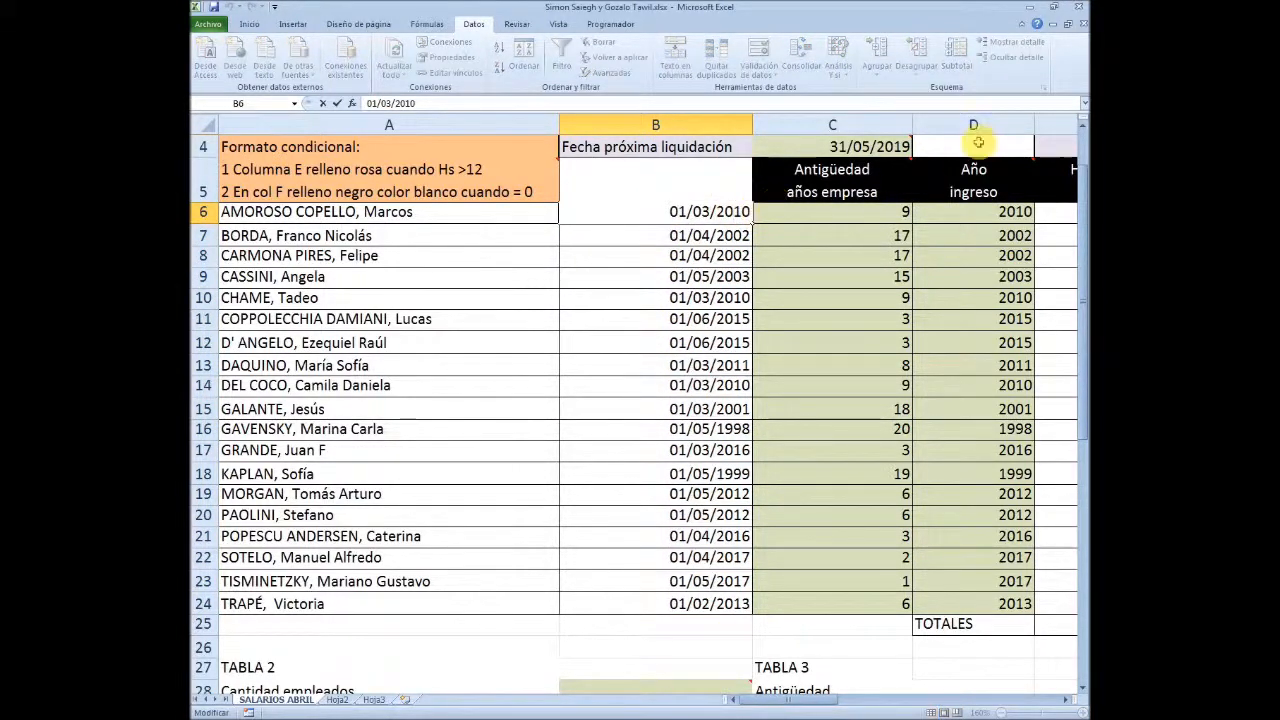
{"action": "key", "text": "Delete"}
{"action": "left_click", "coordinate": [978, 143]}
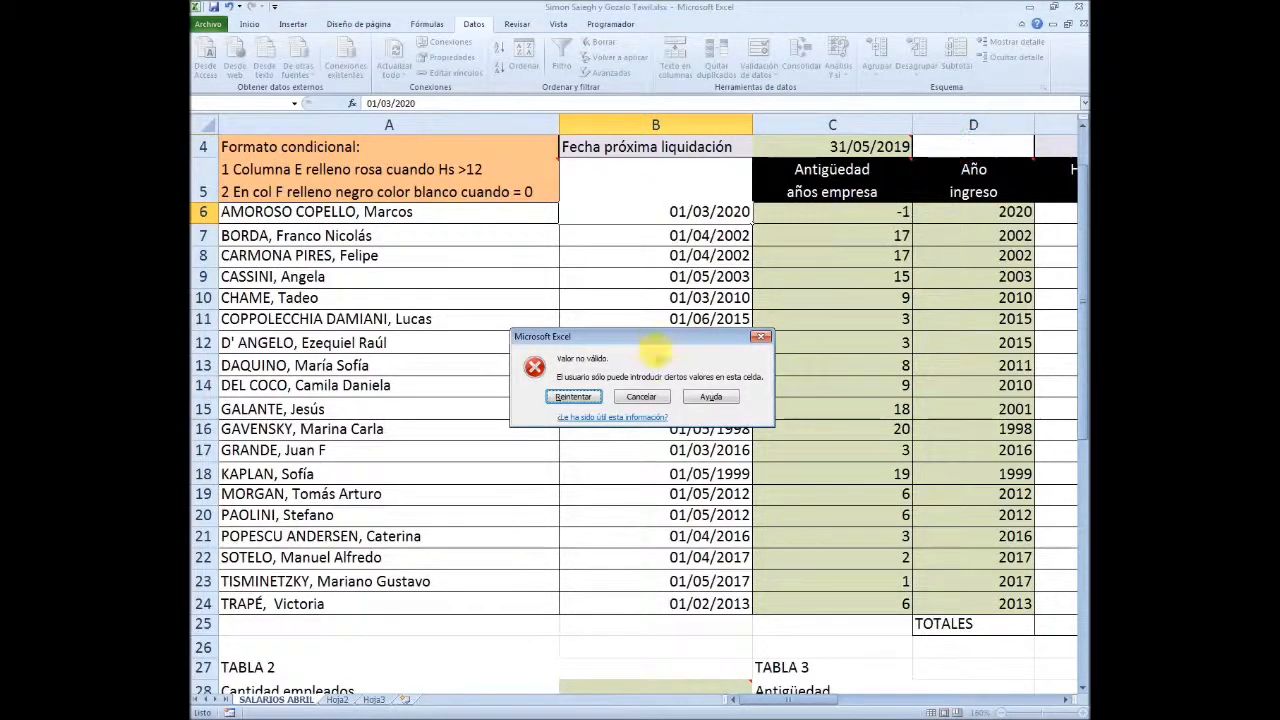
{"action": "left_click", "coordinate": [648, 397]}
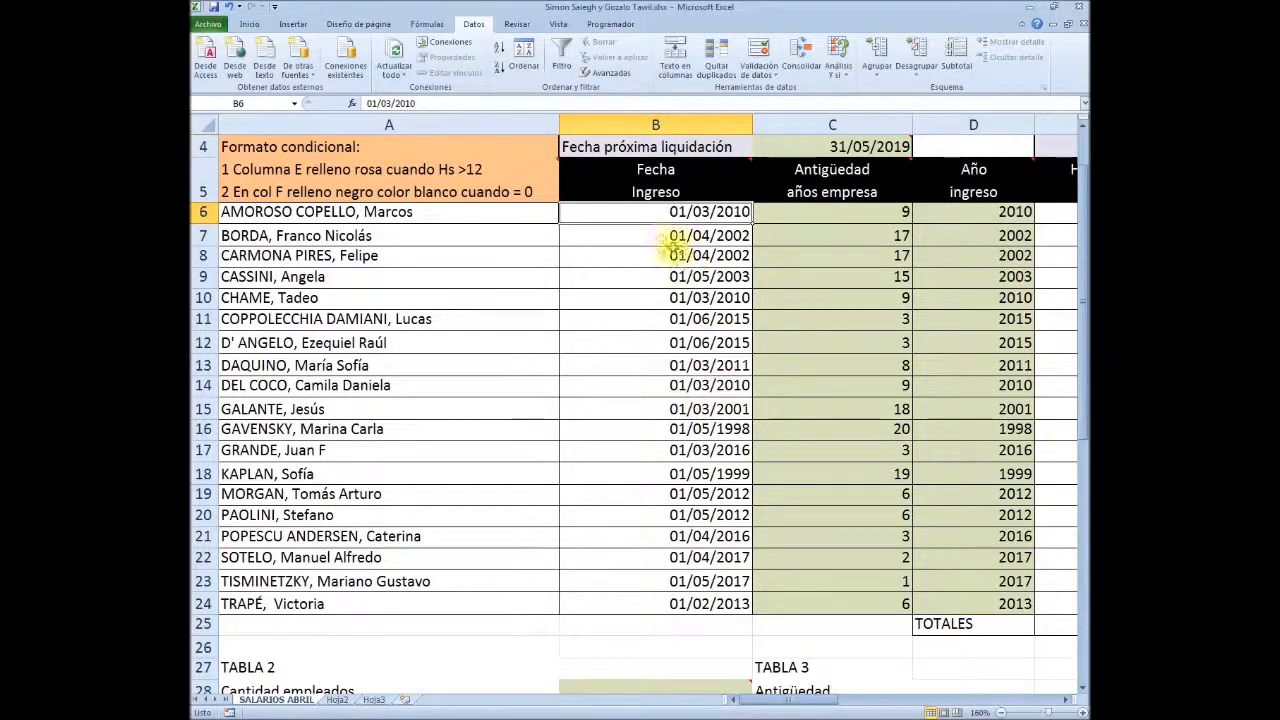
Start a conditional formatting rule for Horas Extras del Mes, E6:E24, that formats only cells containing a specified value
{"action": "scroll", "coordinate": [627, 306], "scroll_direction": "up", "scroll_amount": 1}
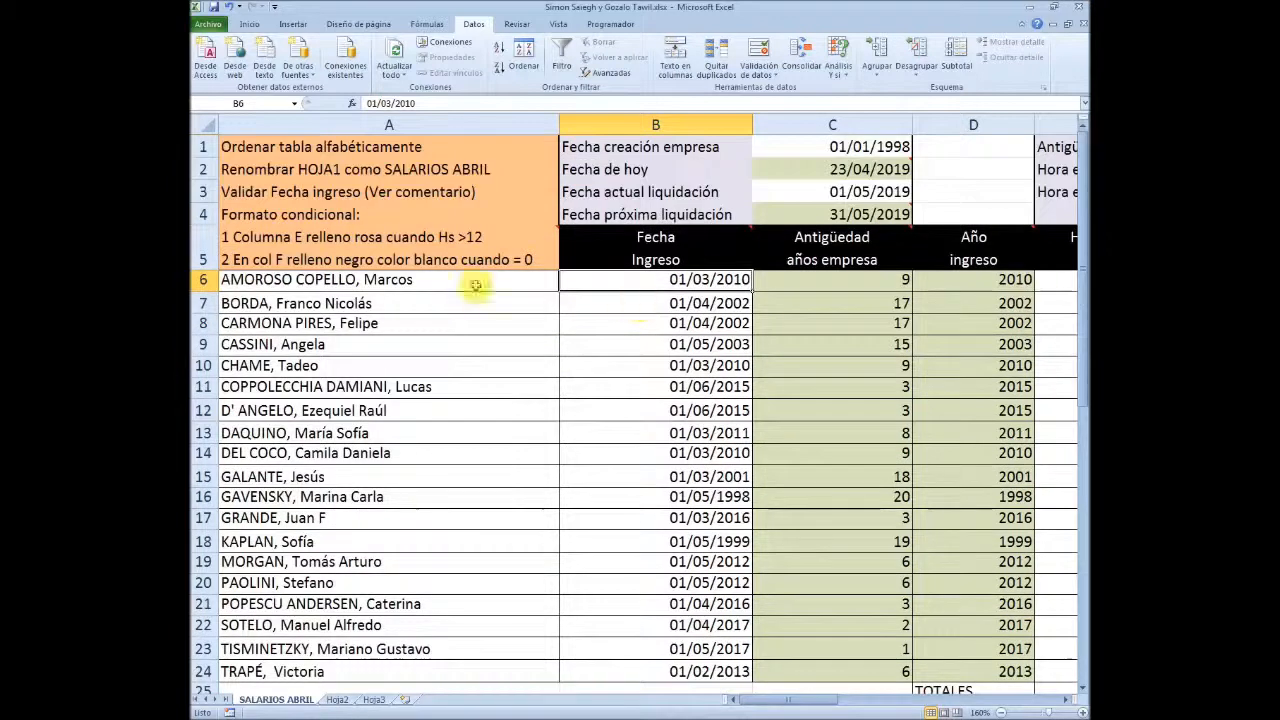
{"action": "left_click", "coordinate": [328, 215]}
{"action": "left_click", "coordinate": [340, 241]}
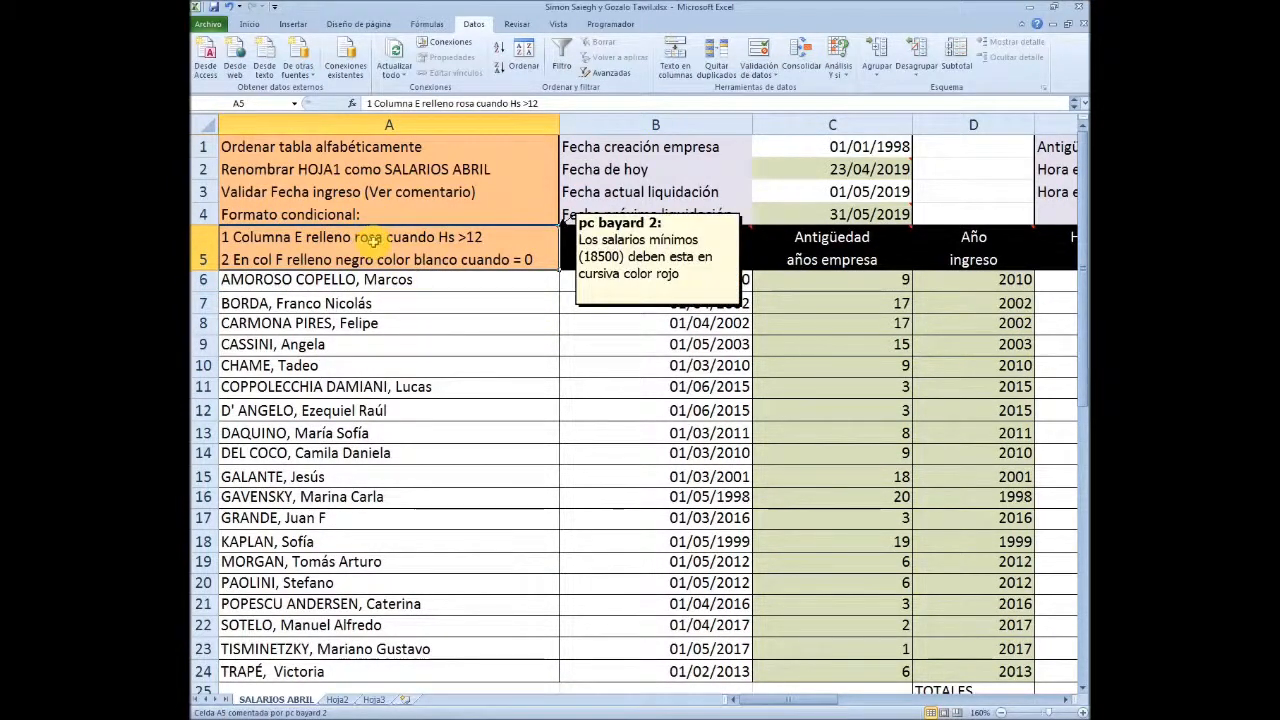
{"action": "left_click", "coordinate": [1068, 700]}
{"action": "left_click", "coordinate": [772, 284]}
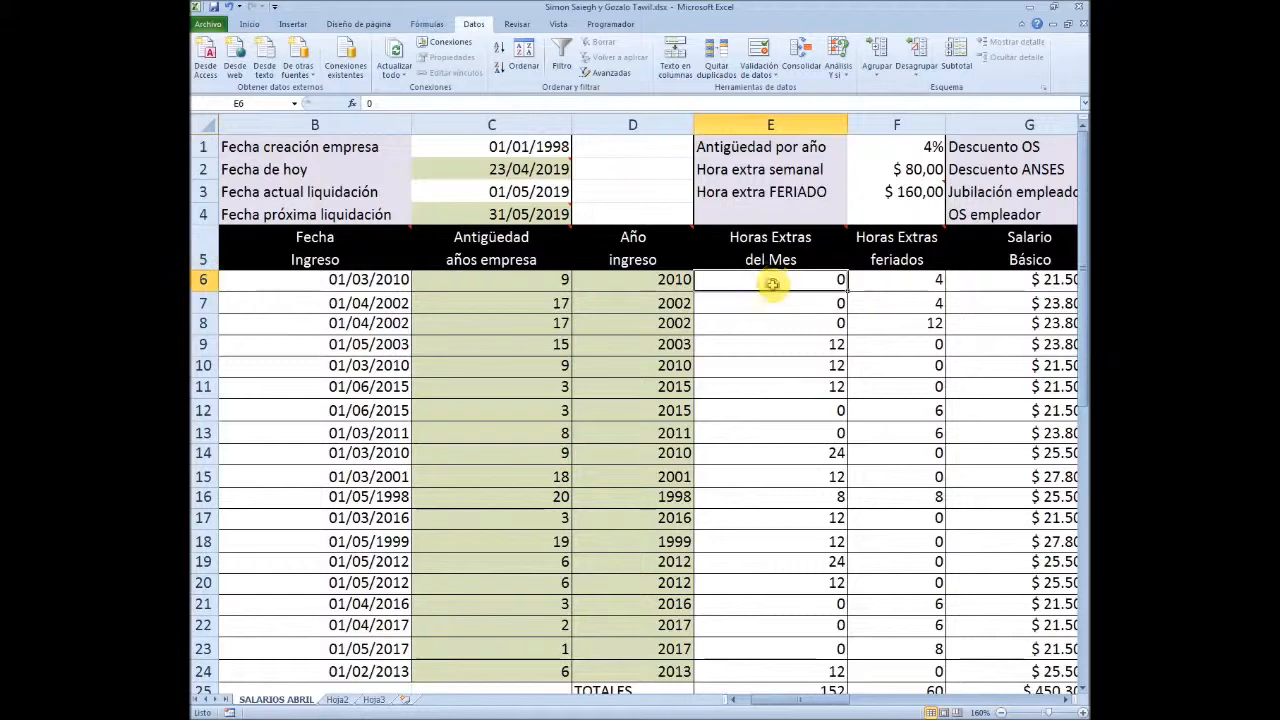
{"action": "left_click_drag", "start_coordinate": [773, 281], "coordinate": [773, 670]}
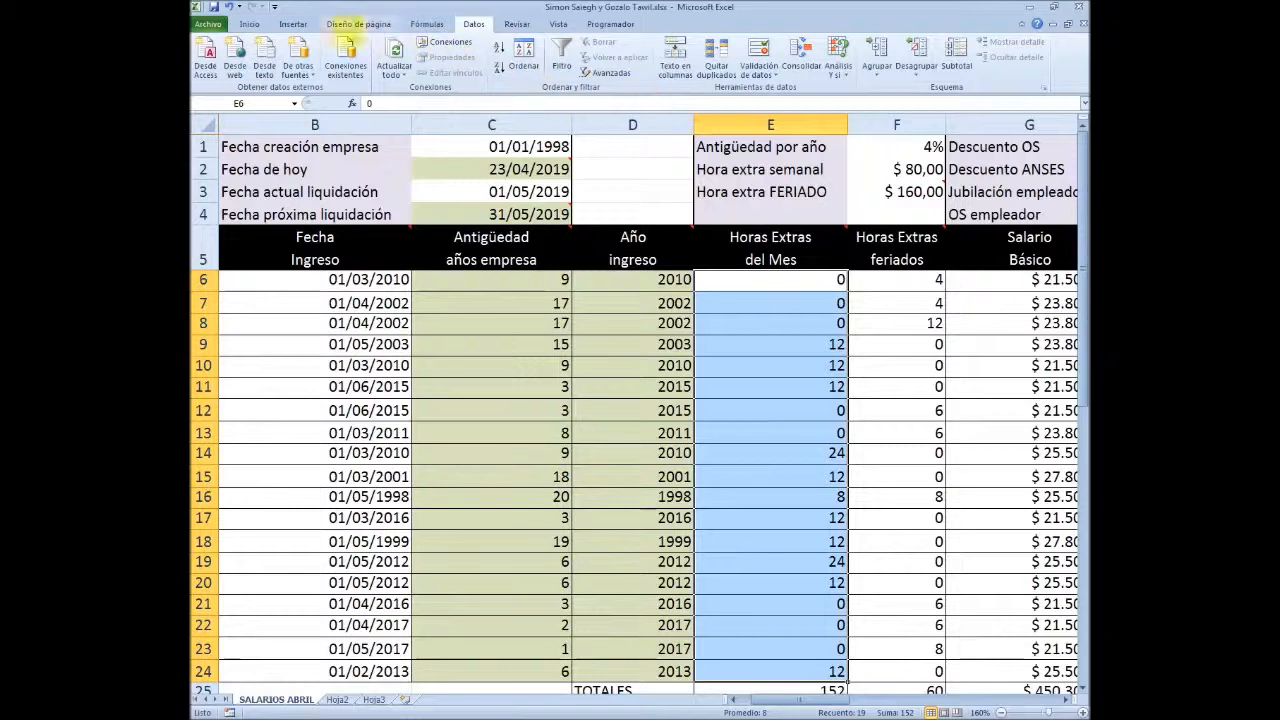
{"action": "left_click", "coordinate": [250, 23]}
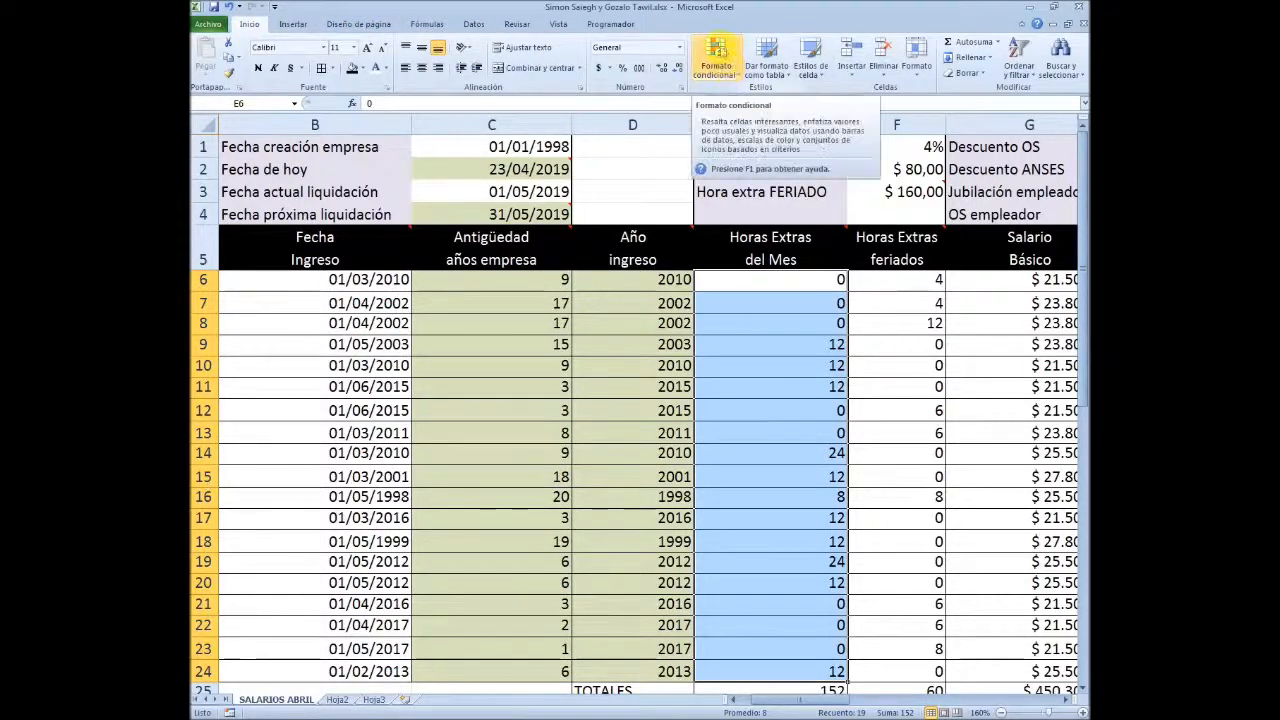
{"action": "left_click", "coordinate": [729, 70]}
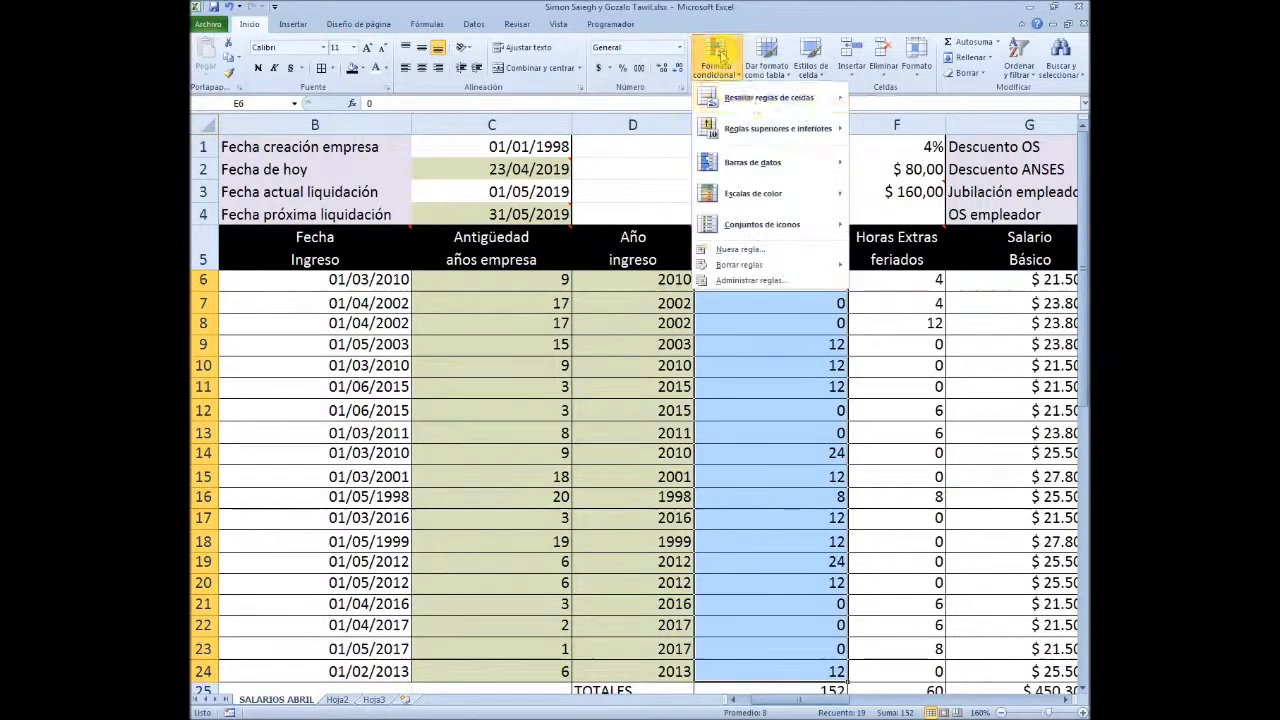
{"action": "left_click", "coordinate": [768, 259]}
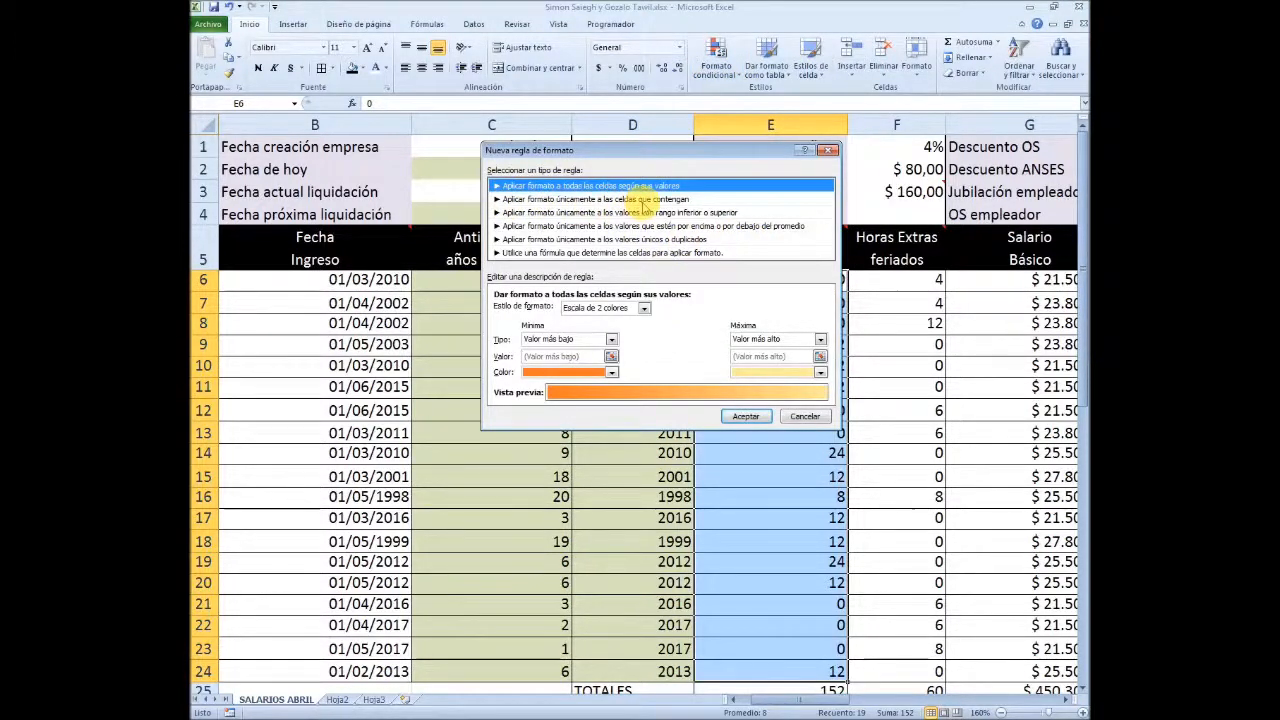
{"action": "left_click", "coordinate": [642, 199]}
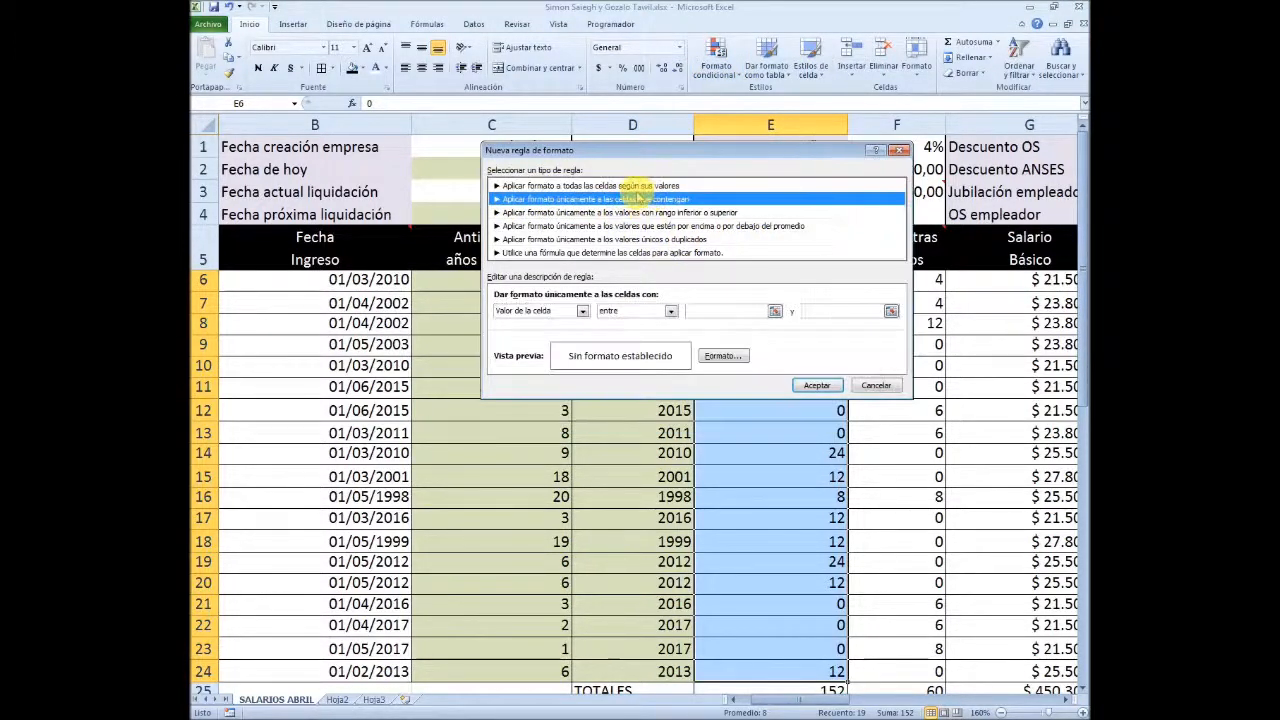
Set the rule's condition to cell values greater than (mayor que) 12
{"action": "left_click", "coordinate": [669, 312]}
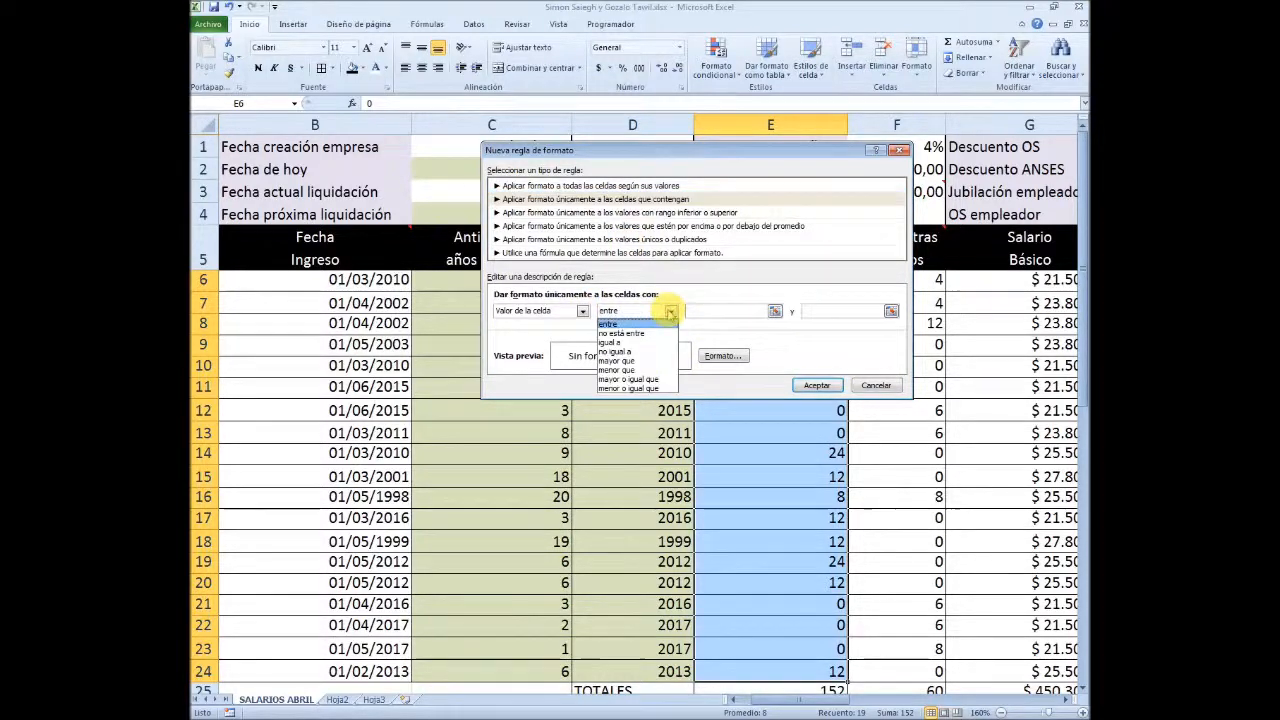
{"action": "left_click", "coordinate": [630, 360]}
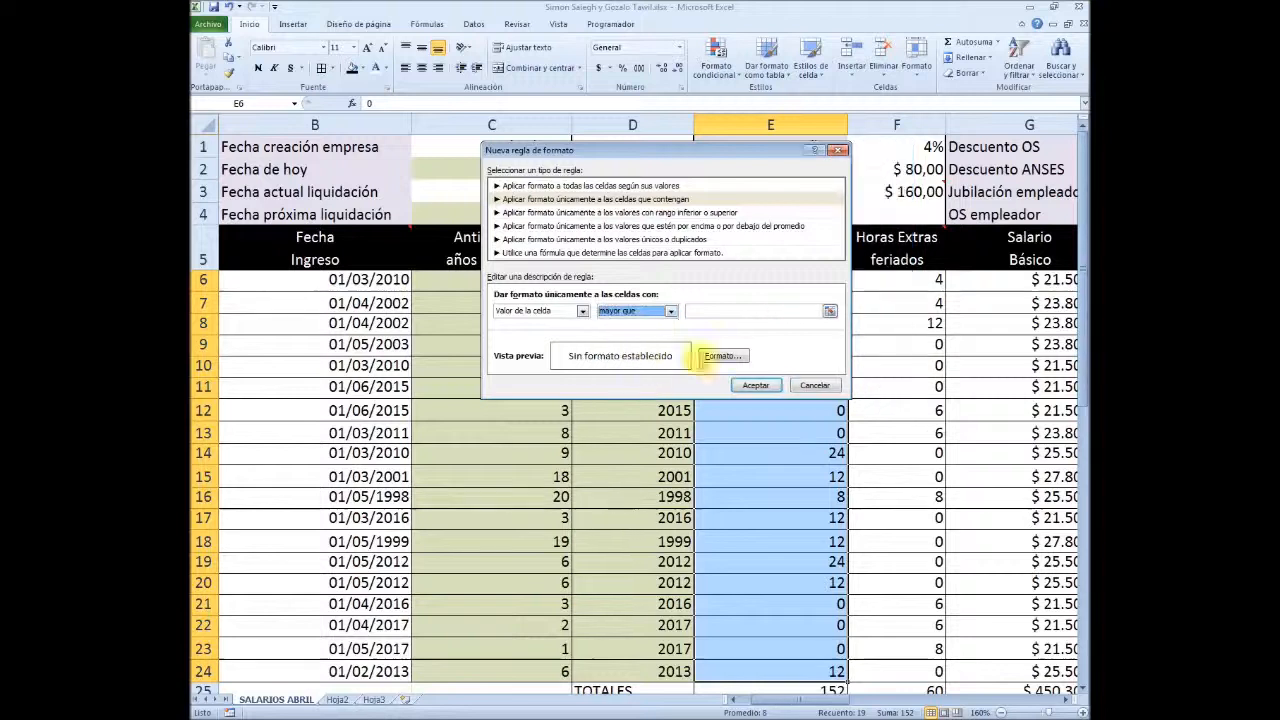
{"action": "left_click", "coordinate": [736, 311]}
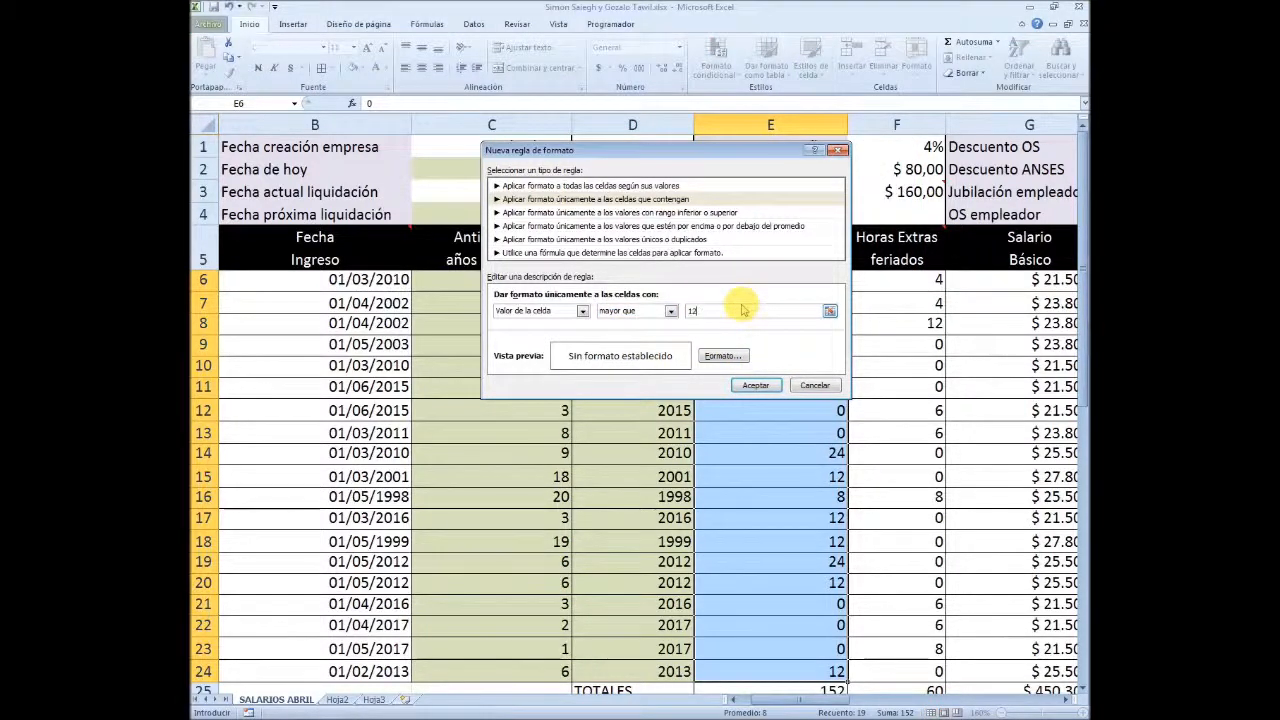
Give the matching cells in E6:E24 a pink background fill and apply the rule
{"action": "left_click", "coordinate": [720, 358]}
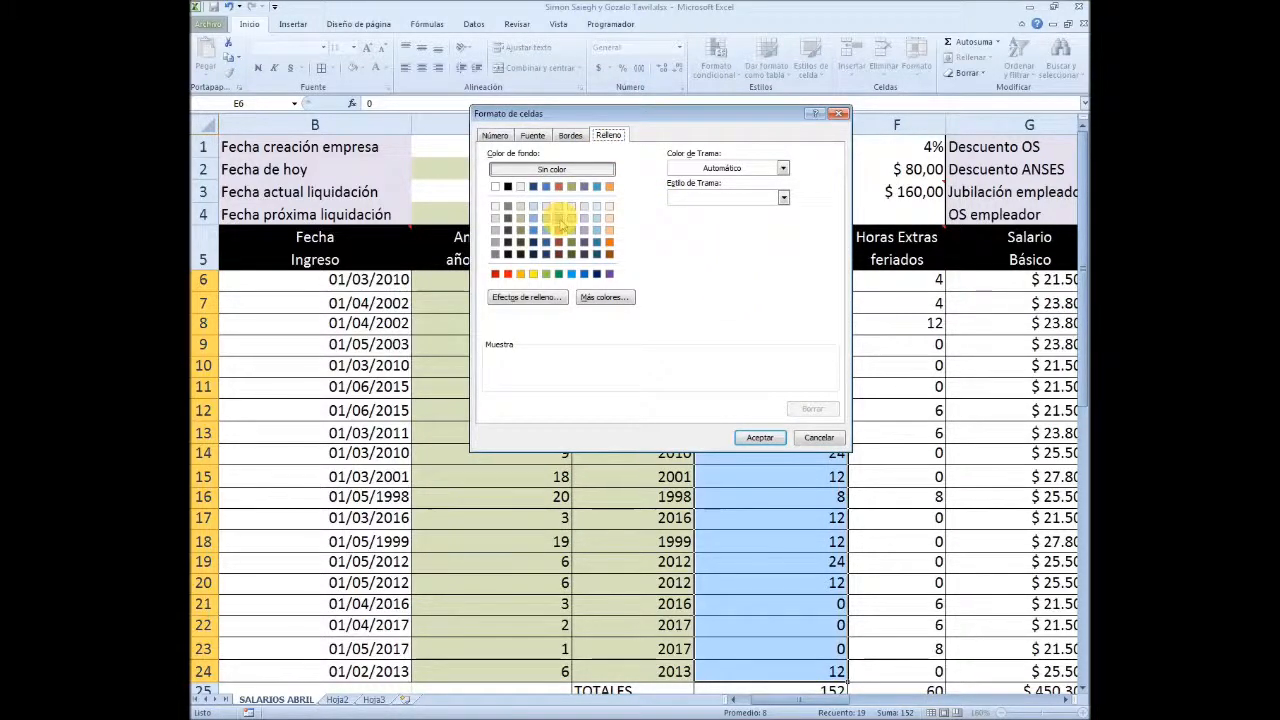
{"action": "left_click", "coordinate": [558, 230]}
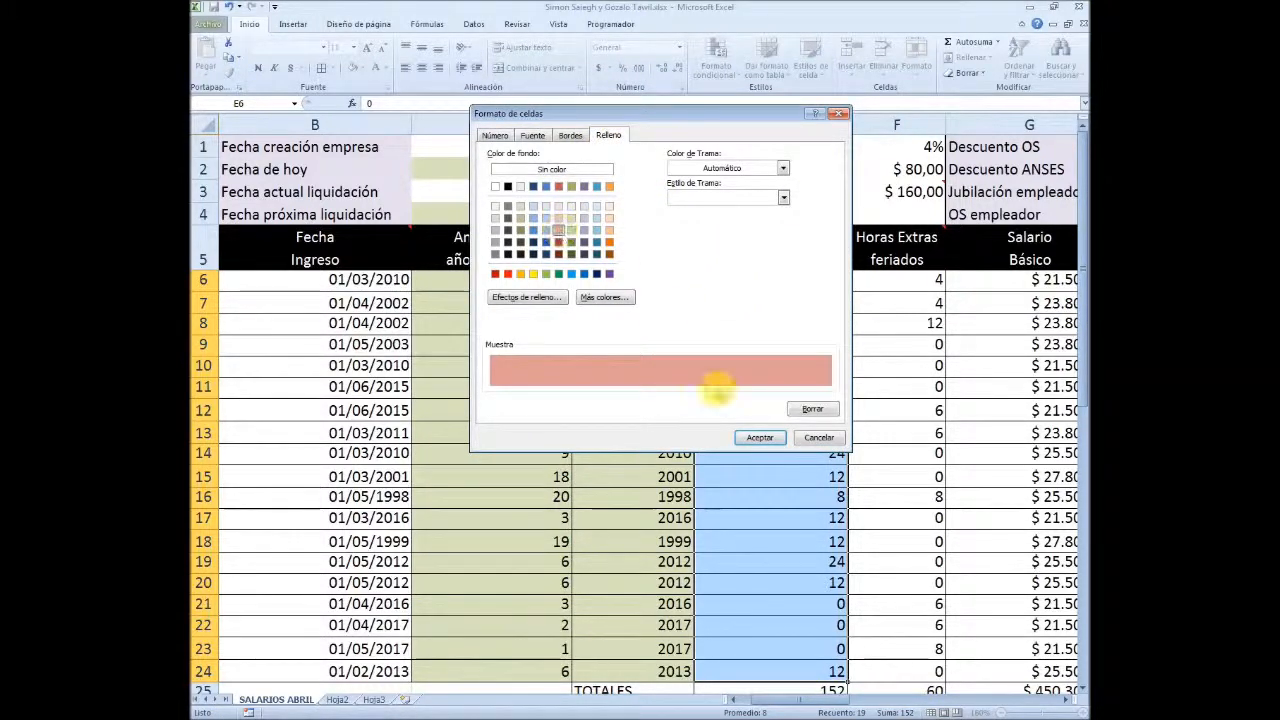
{"action": "left_click", "coordinate": [759, 439]}
{"action": "left_click", "coordinate": [755, 385]}
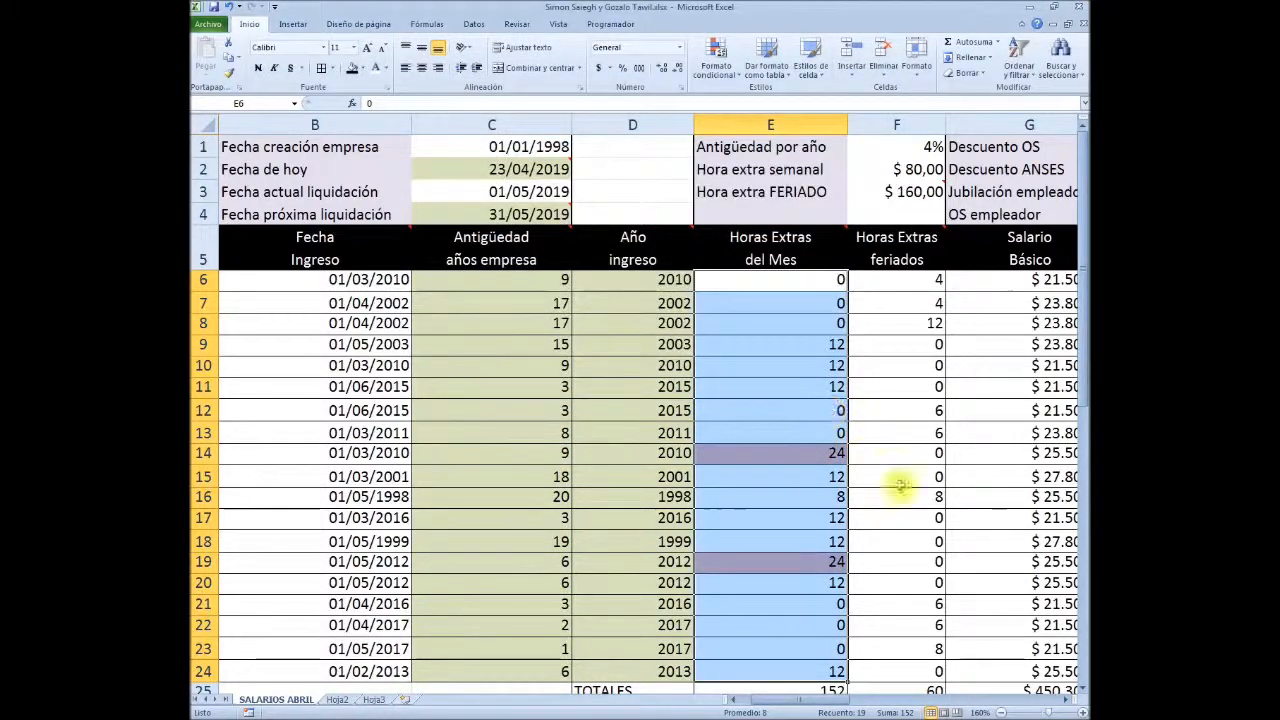
{"action": "scroll", "coordinate": [832, 425], "scroll_direction": "down", "scroll_amount": 1}
{"action": "left_click", "coordinate": [779, 257]}
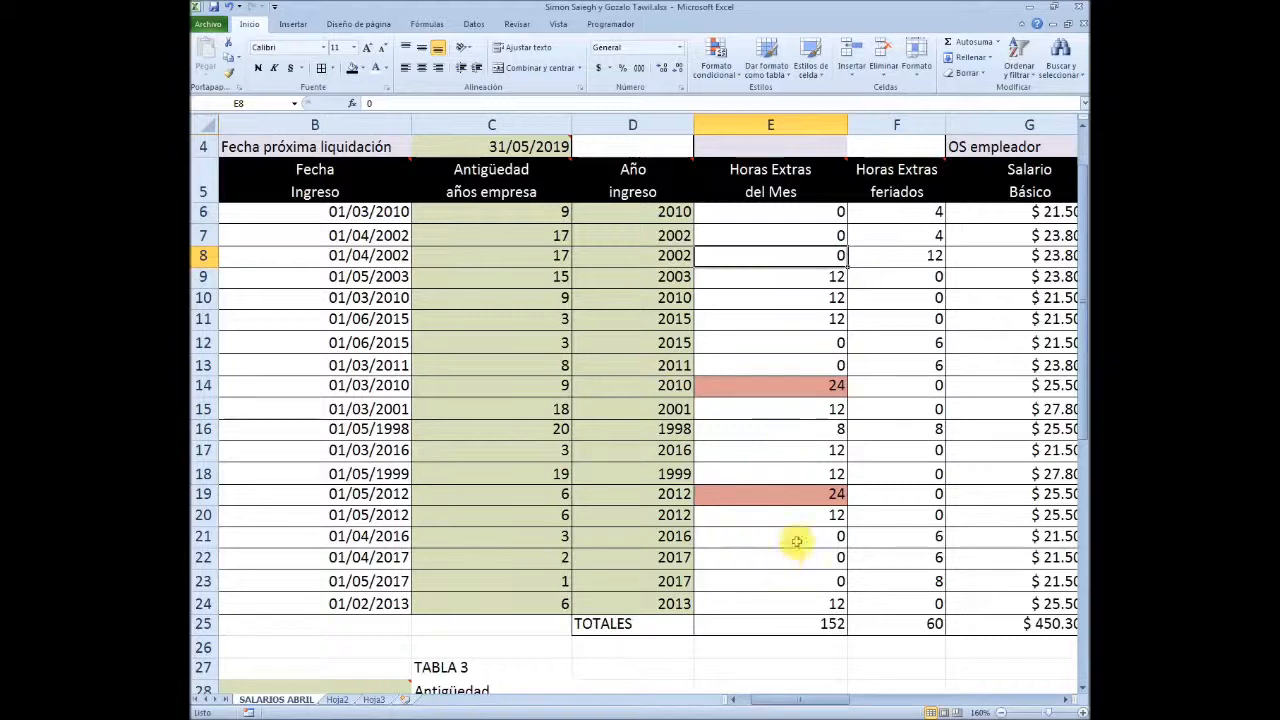
Start a conditional formatting rule for Horas Extras feriados, F6:F24, that formats only cells containing a specified value
{"action": "key", "text": "ctrl+Home"}
{"action": "left_click", "coordinate": [322, 260]}
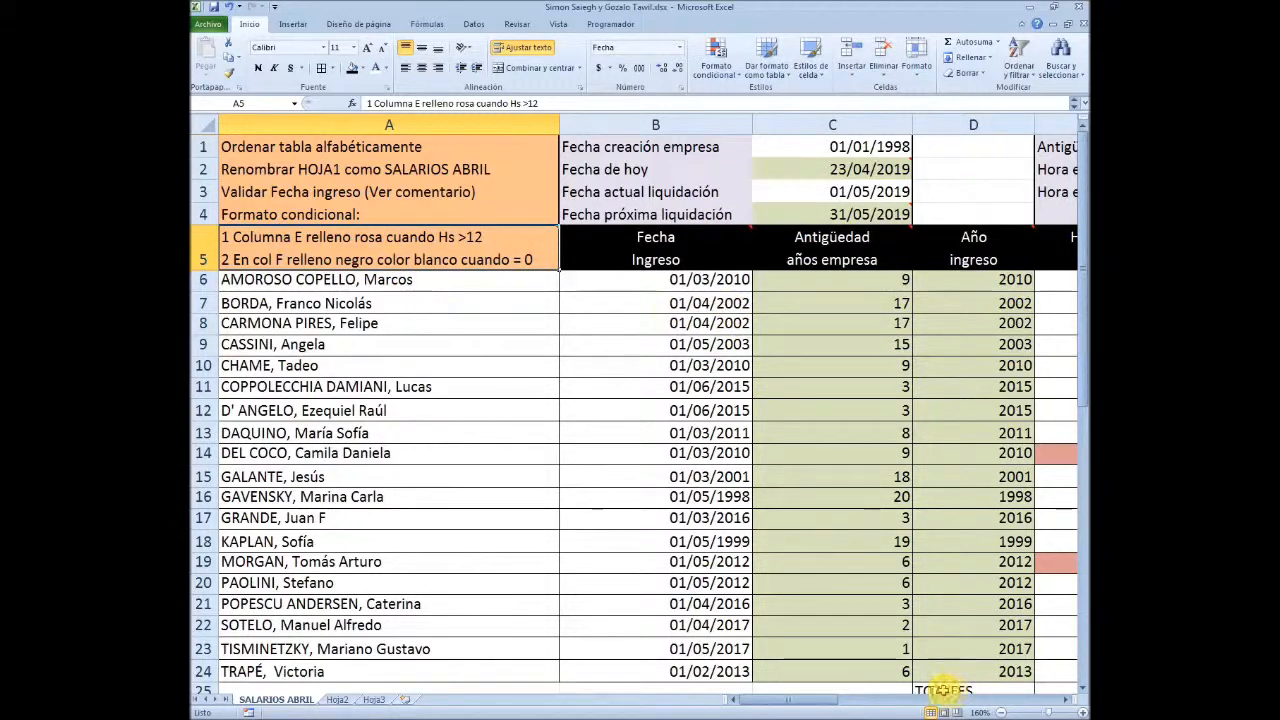
{"action": "left_click_drag", "start_coordinate": [817, 700], "coordinate": [846, 700]}
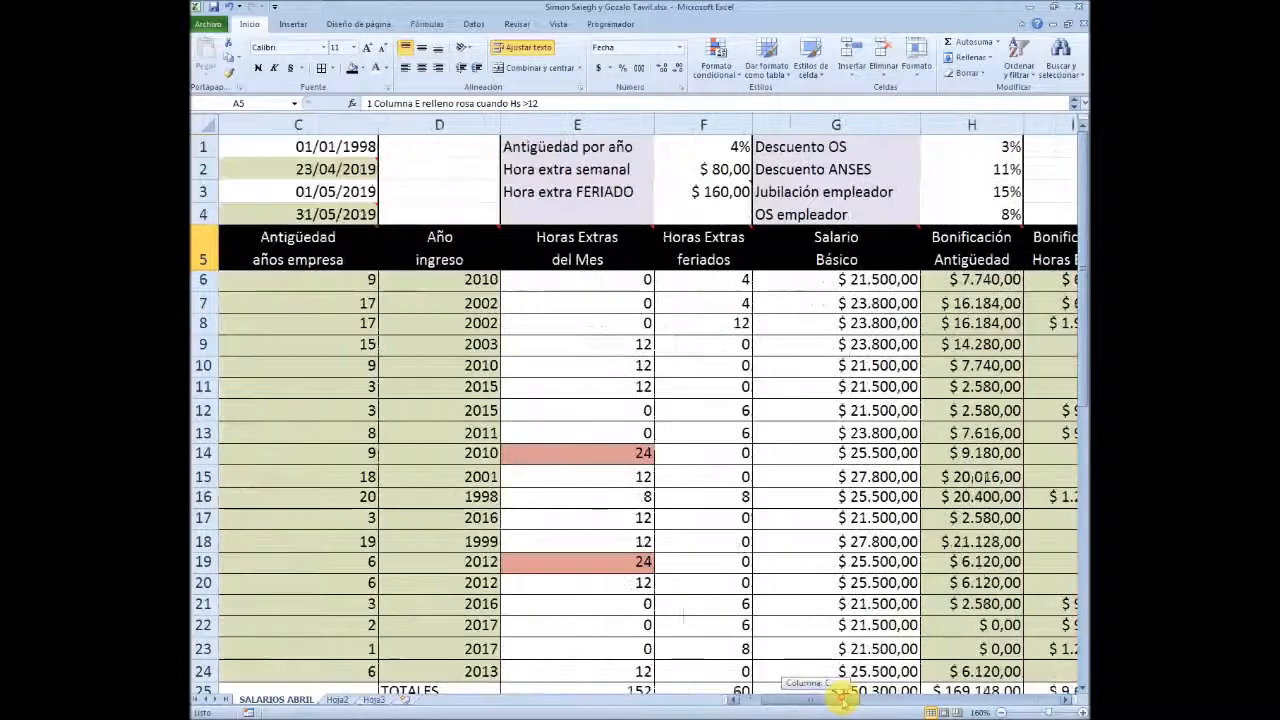
{"action": "left_click_drag", "start_coordinate": [695, 280], "coordinate": [716, 672]}
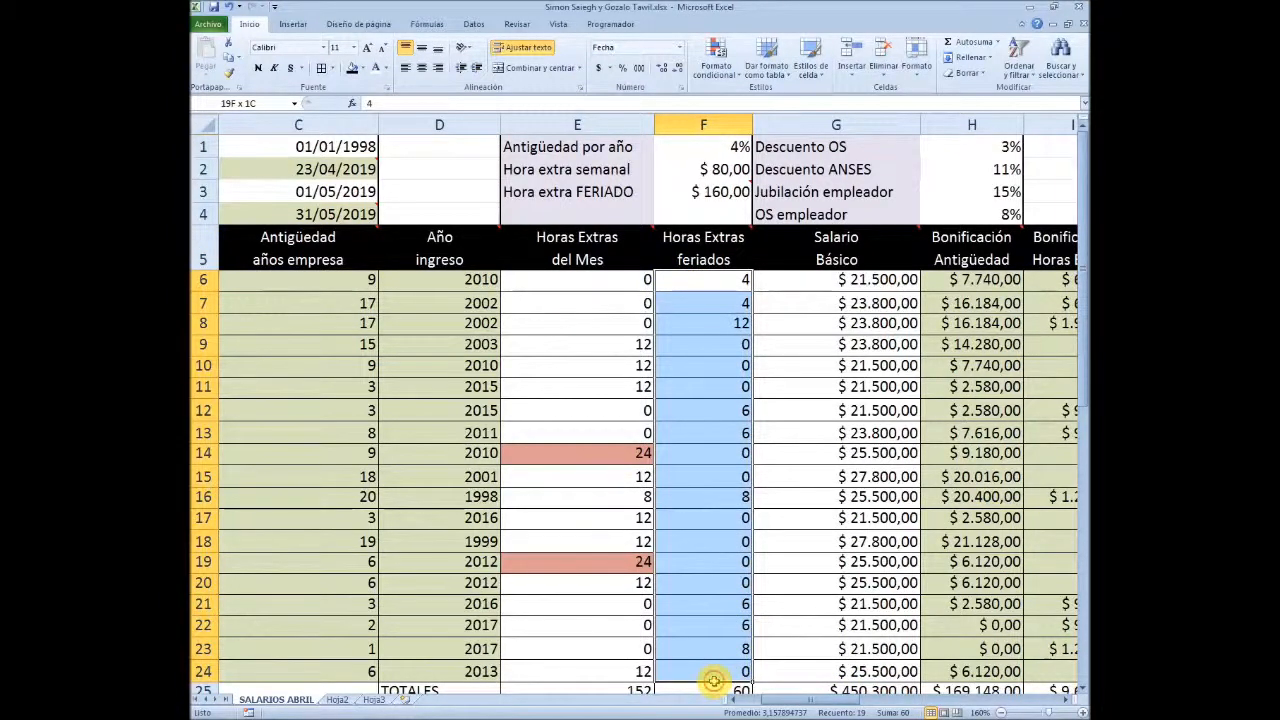
{"action": "scroll", "coordinate": [764, 358], "scroll_direction": "down", "scroll_amount": 1}
{"action": "scroll", "coordinate": [764, 358], "scroll_direction": "up", "scroll_amount": 1}
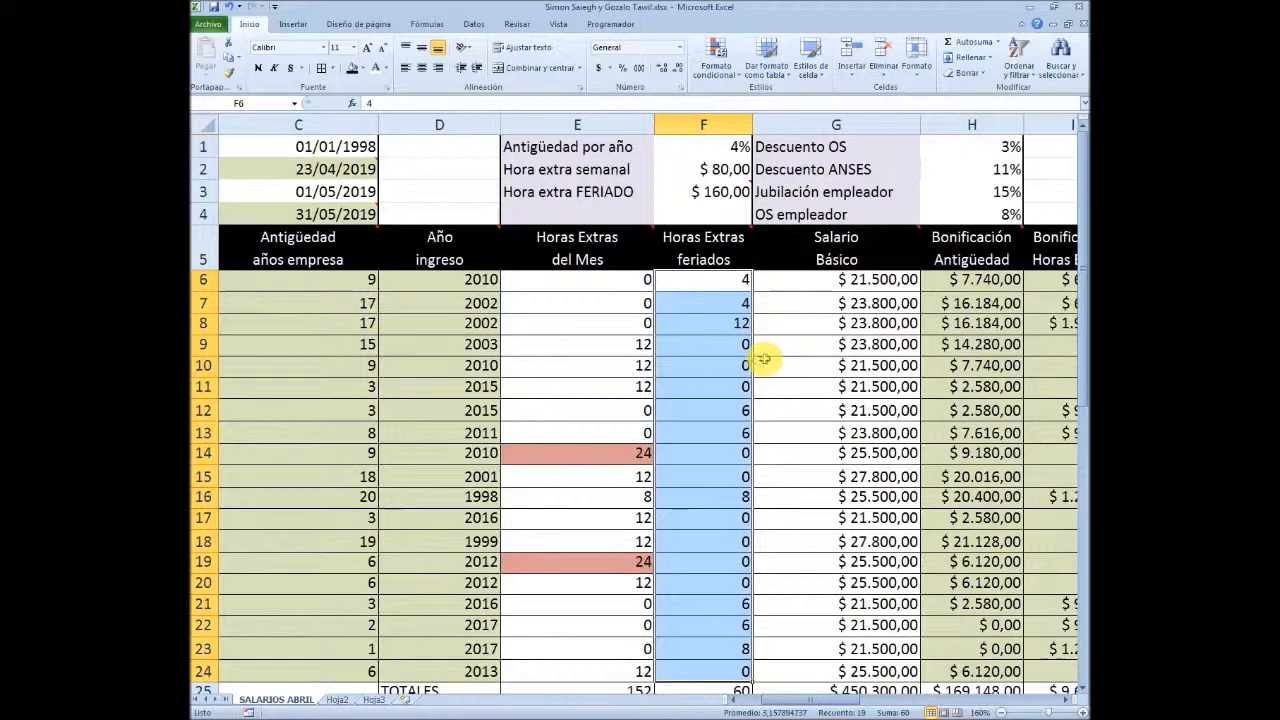
{"action": "left_click", "coordinate": [716, 60]}
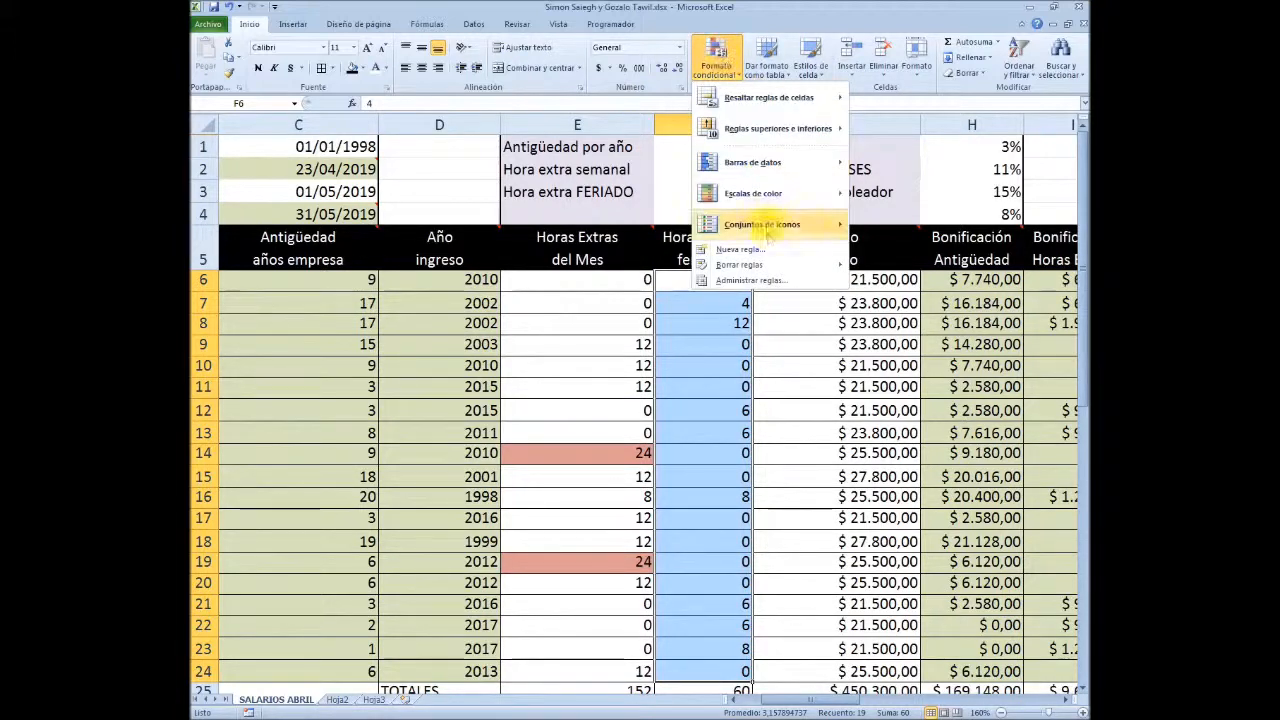
{"action": "left_click", "coordinate": [745, 250]}
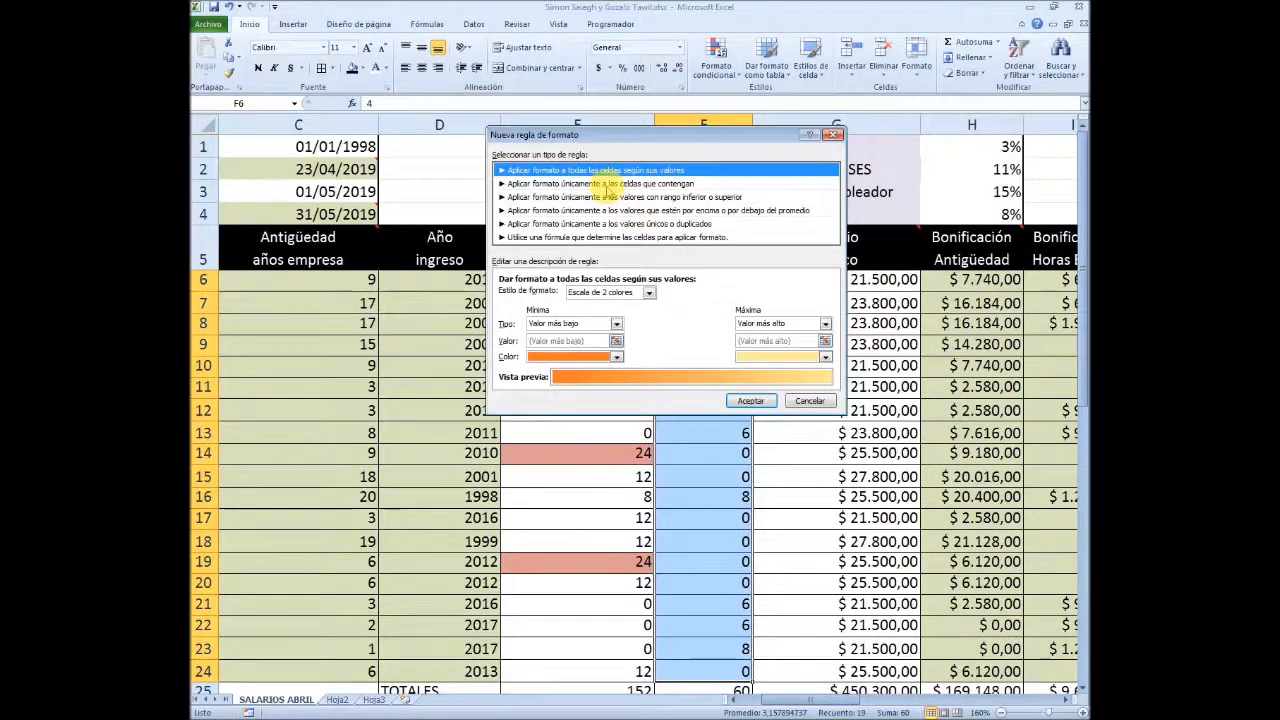
{"action": "left_click", "coordinate": [607, 184]}
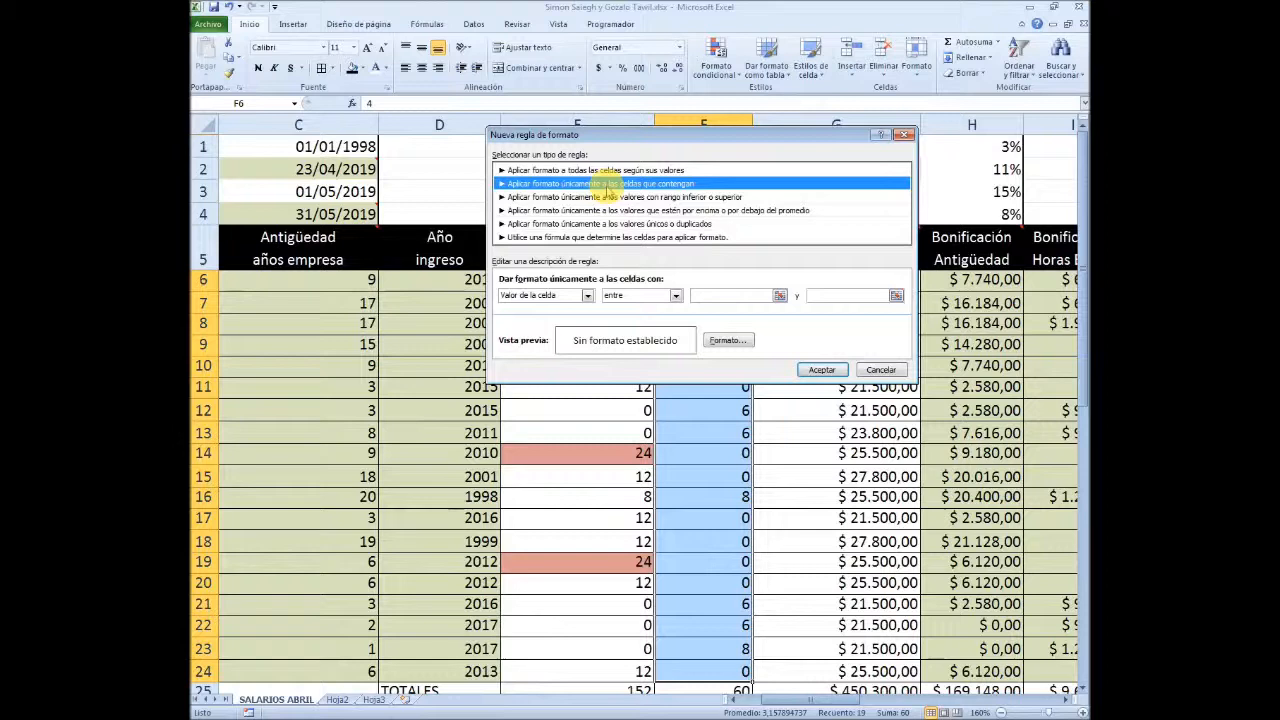
Set the column F rule's condition to cell values equal to (igual a) 0
{"action": "left_click", "coordinate": [676, 296]}
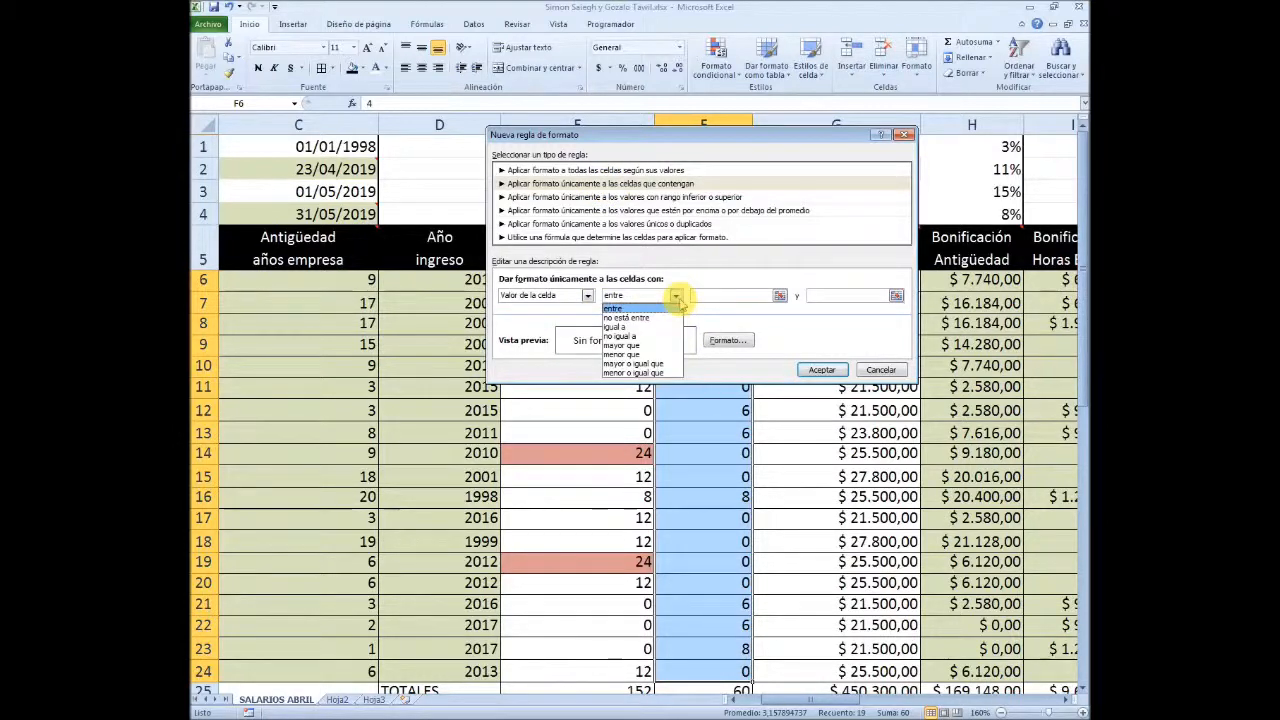
{"action": "left_click", "coordinate": [617, 336]}
{"action": "left_click", "coordinate": [732, 292]}
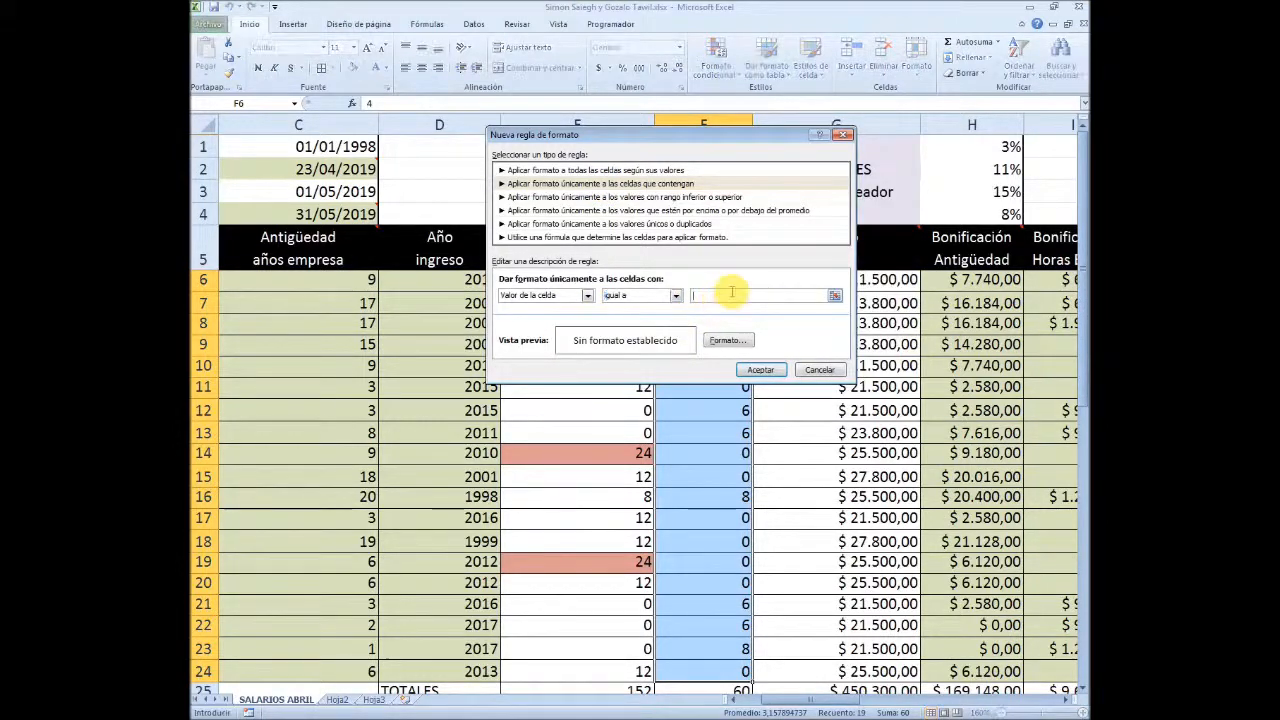
Format the matching cells in F6:F24 with a purple fill and bold white font, and apply the rule
{"action": "left_click", "coordinate": [727, 341]}
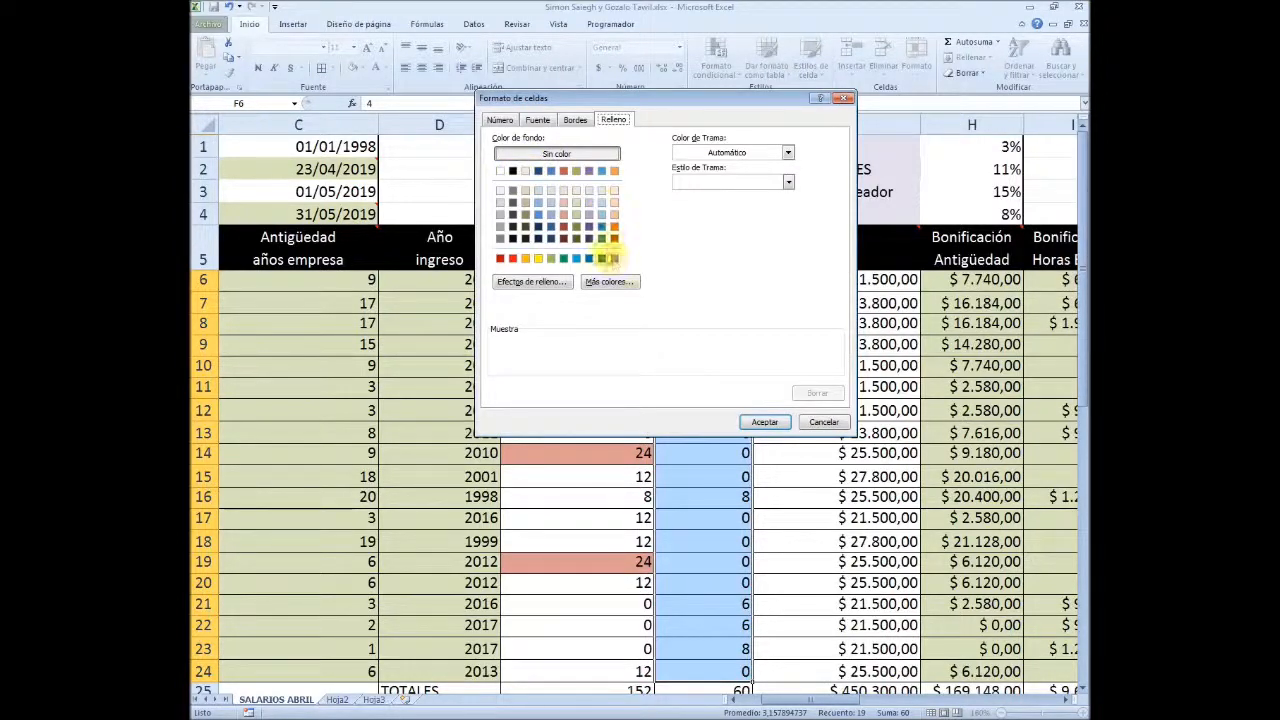
{"action": "left_click", "coordinate": [614, 259]}
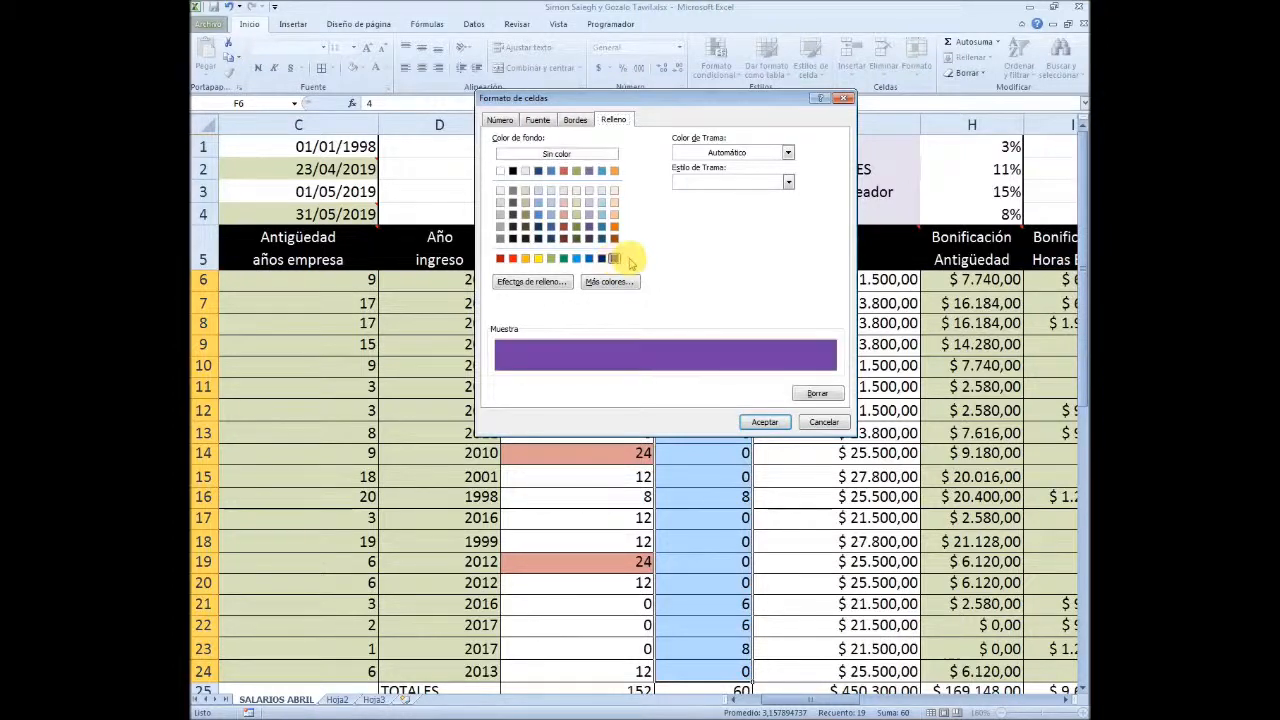
{"action": "left_click", "coordinate": [538, 121]}
{"action": "left_click", "coordinate": [698, 183]}
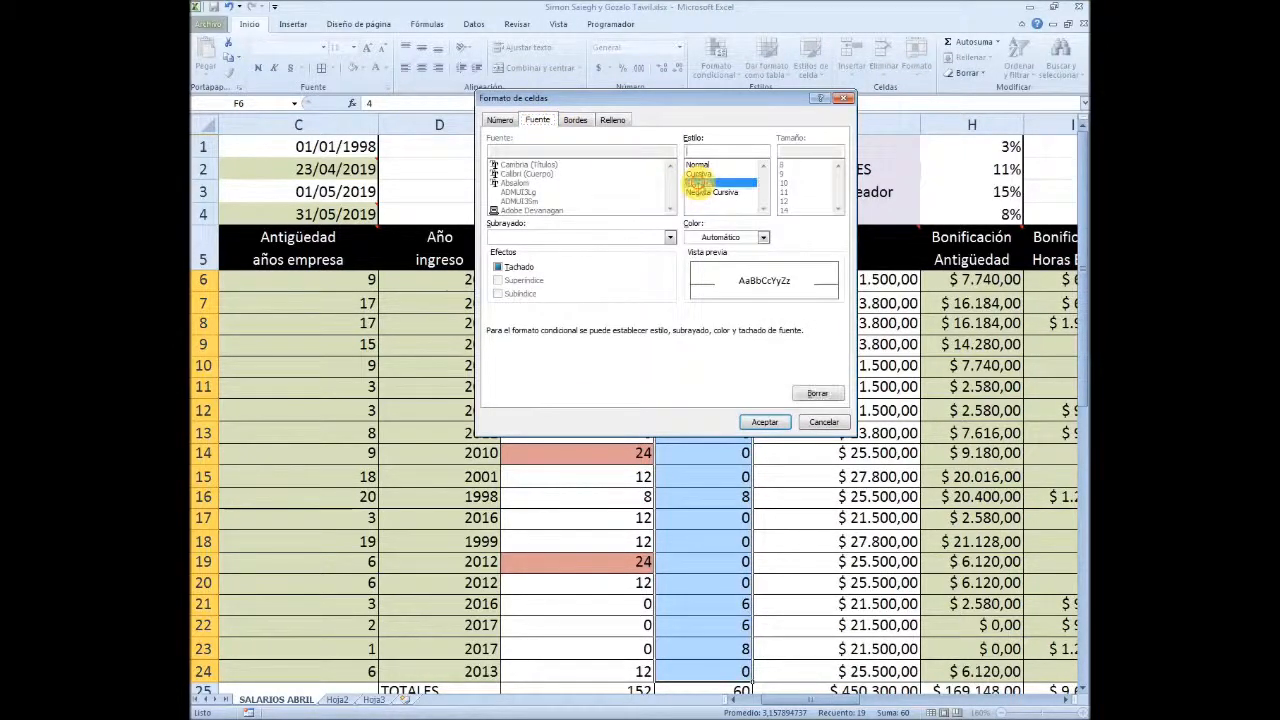
{"action": "left_click", "coordinate": [728, 238]}
{"action": "left_click", "coordinate": [692, 282]}
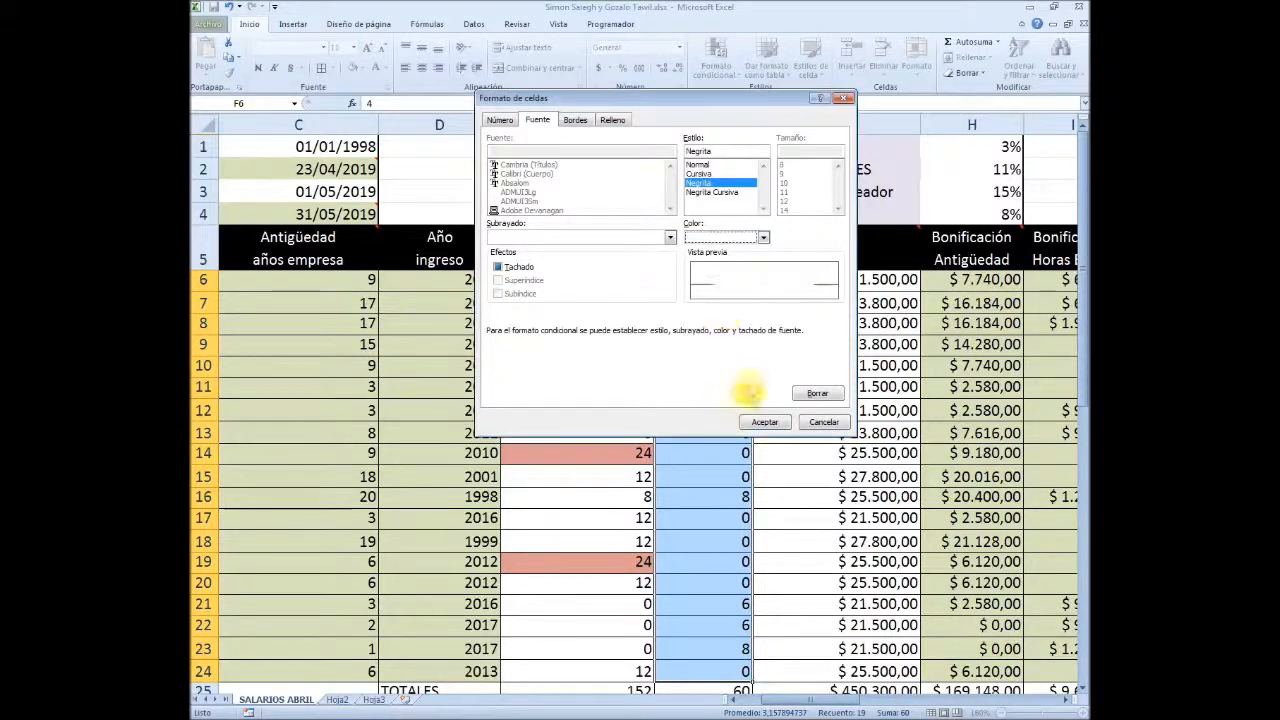
{"action": "left_click", "coordinate": [764, 422]}
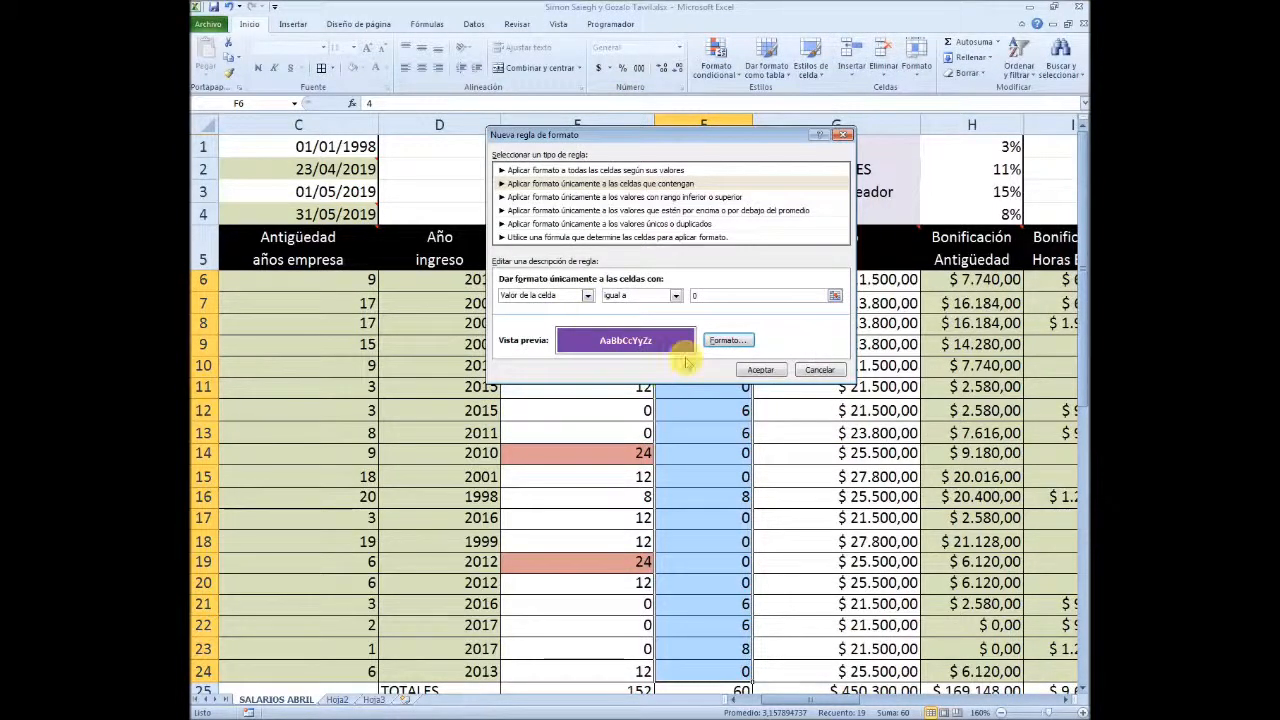
{"action": "left_click", "coordinate": [760, 369]}
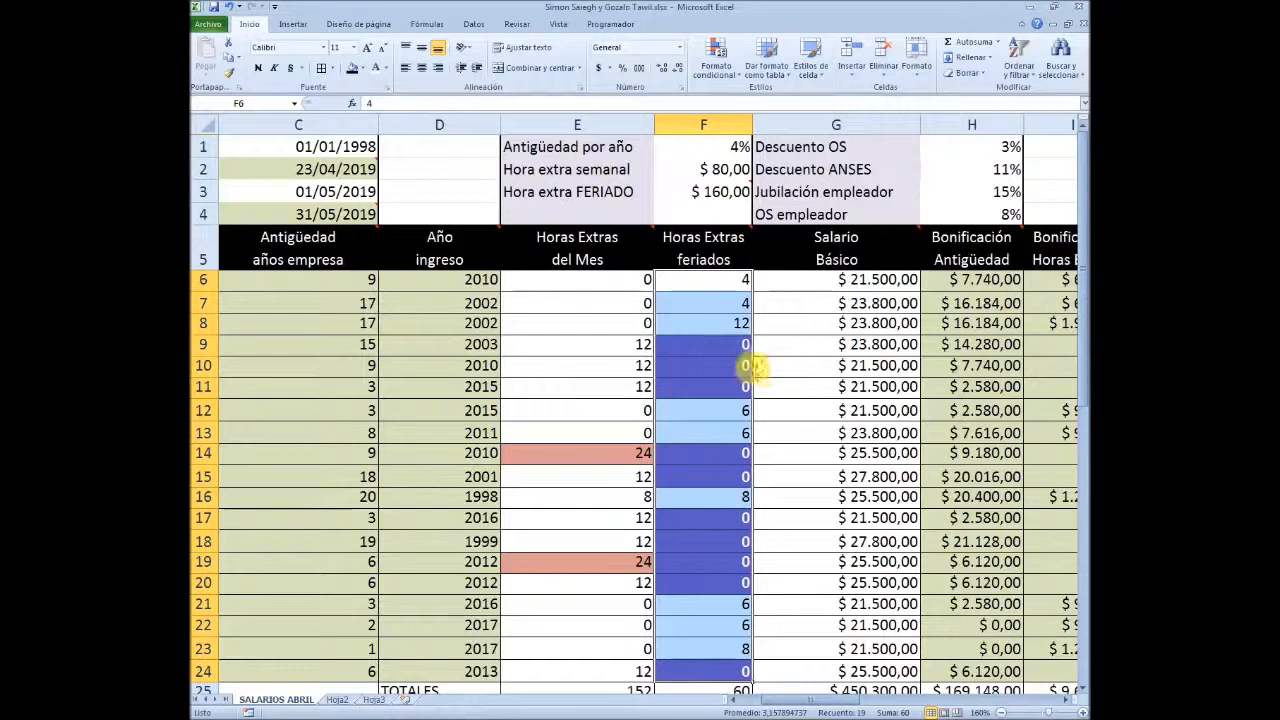
{"action": "scroll", "coordinate": [769, 366], "scroll_direction": "down", "scroll_amount": 2}
{"action": "left_click", "coordinate": [700, 597]}
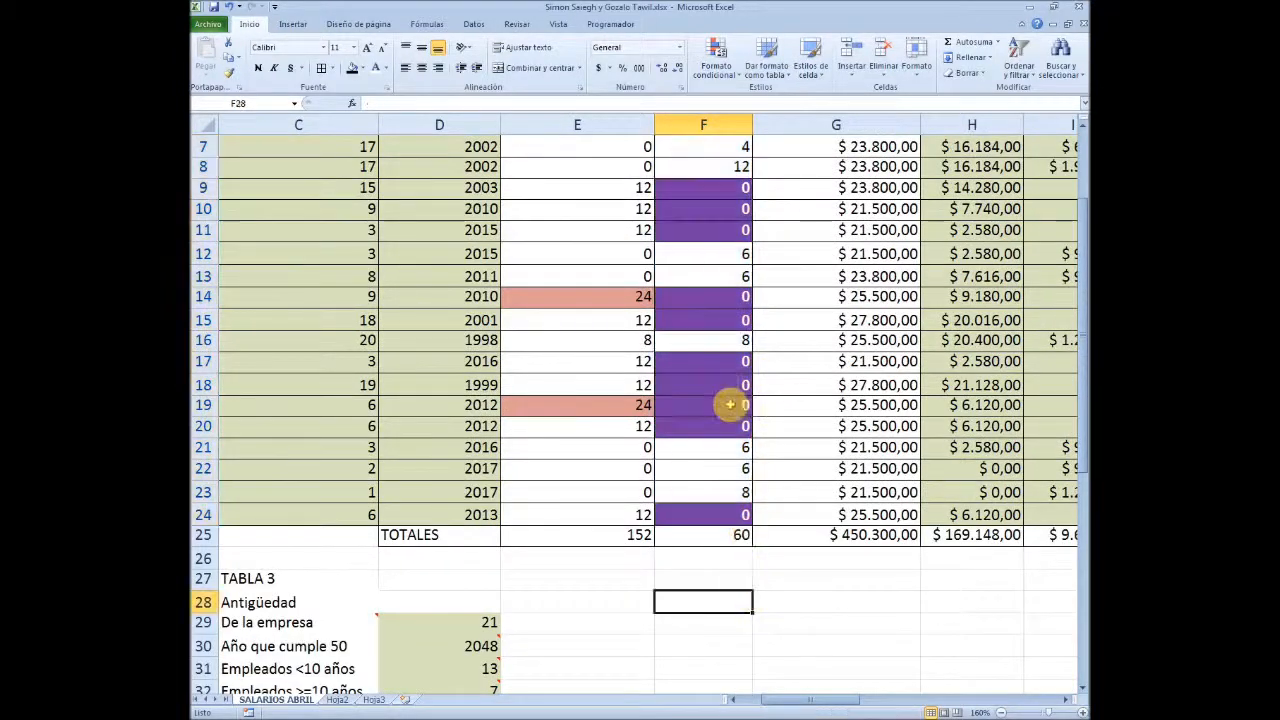
Fill the TABLA 2 and TABLA 3 range A27:D41 with black
{"action": "scroll", "coordinate": [700, 330], "scroll_direction": "up", "scroll_amount": 2}
{"action": "left_click_drag", "start_coordinate": [799, 700], "coordinate": [760, 700]}
{"action": "left_click_drag", "start_coordinate": [340, 147], "coordinate": [360, 248]}
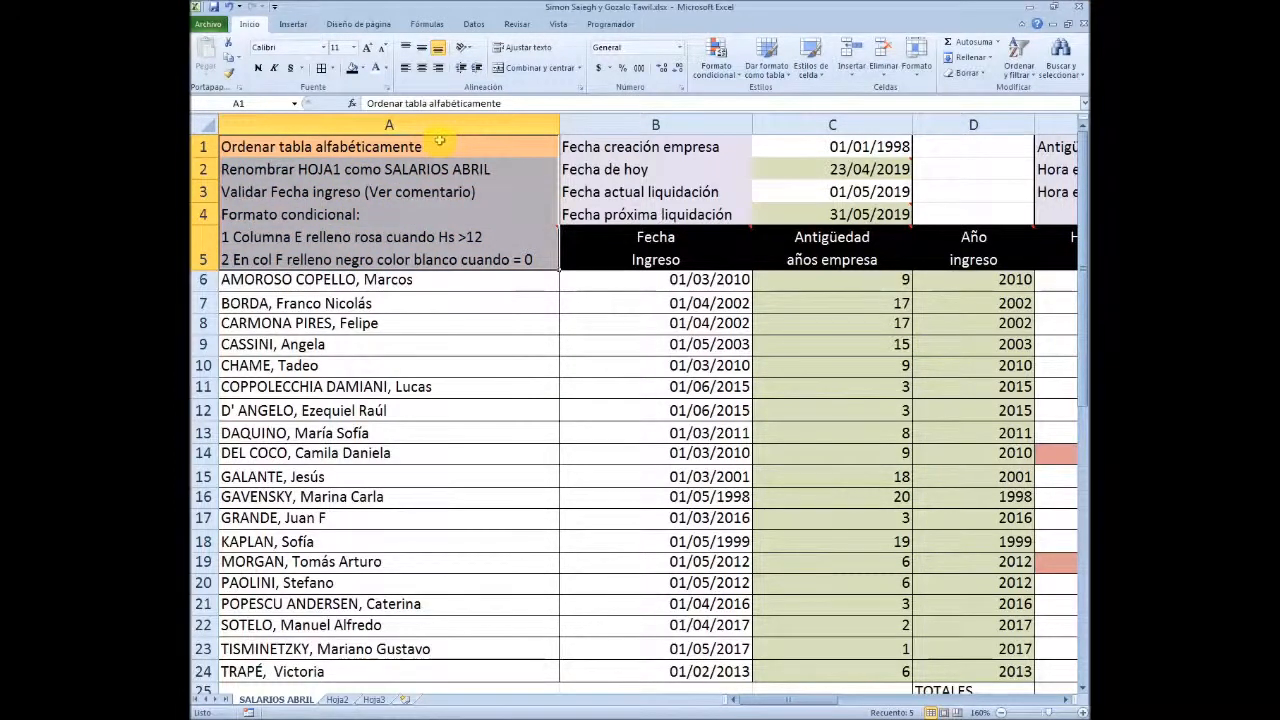
{"action": "scroll", "coordinate": [445, 160], "scroll_direction": "down", "scroll_amount": 8}
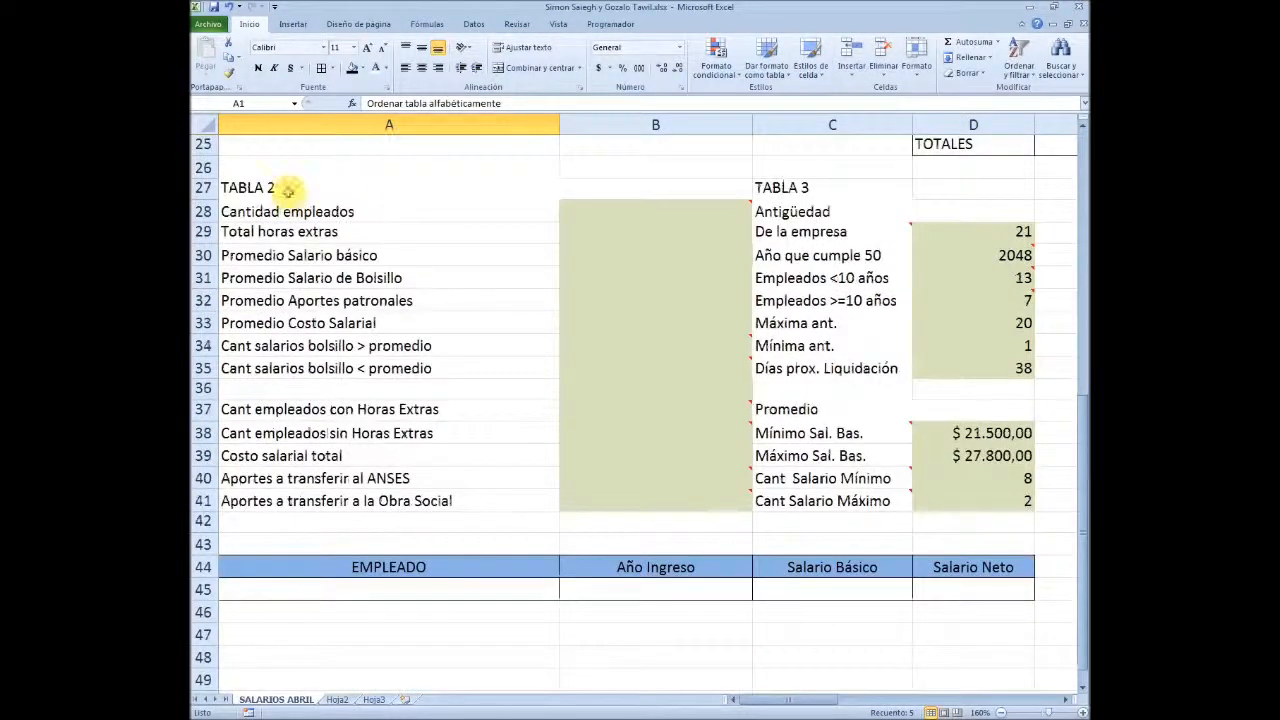
{"action": "left_click_drag", "start_coordinate": [289, 187], "coordinate": [941, 494]}
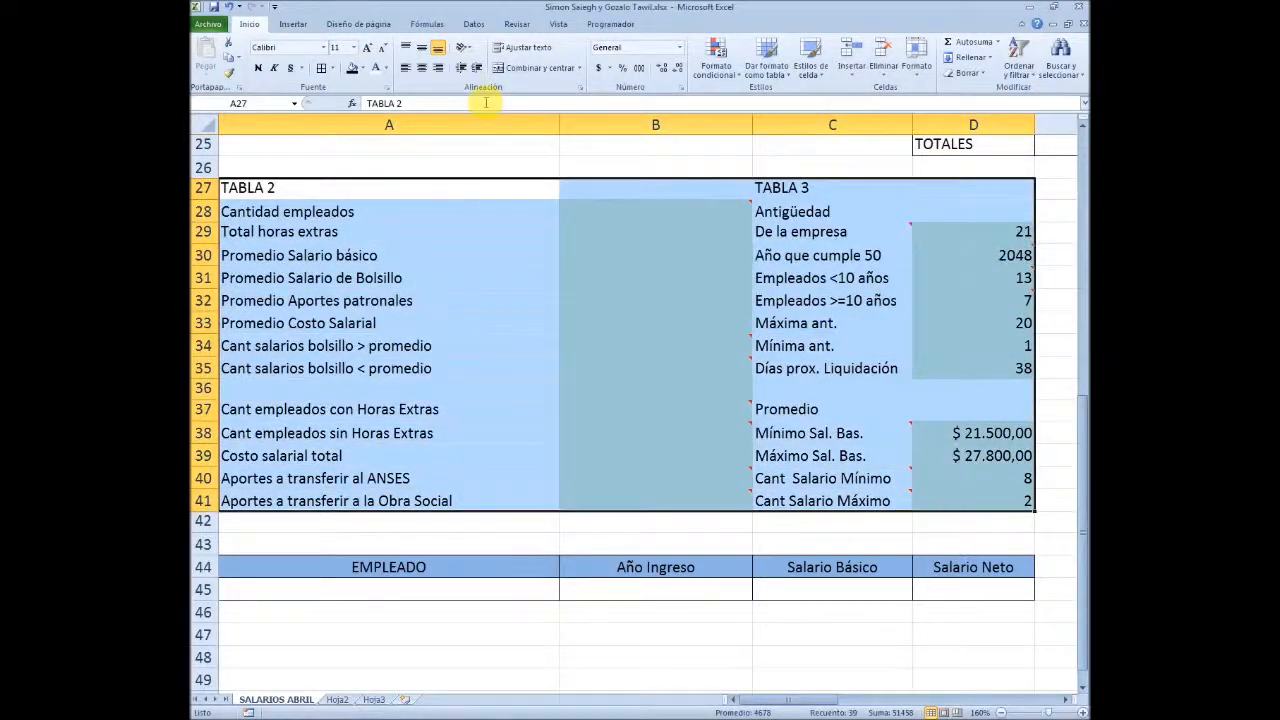
{"action": "left_click", "coordinate": [352, 68]}
{"action": "left_click", "coordinate": [534, 343]}
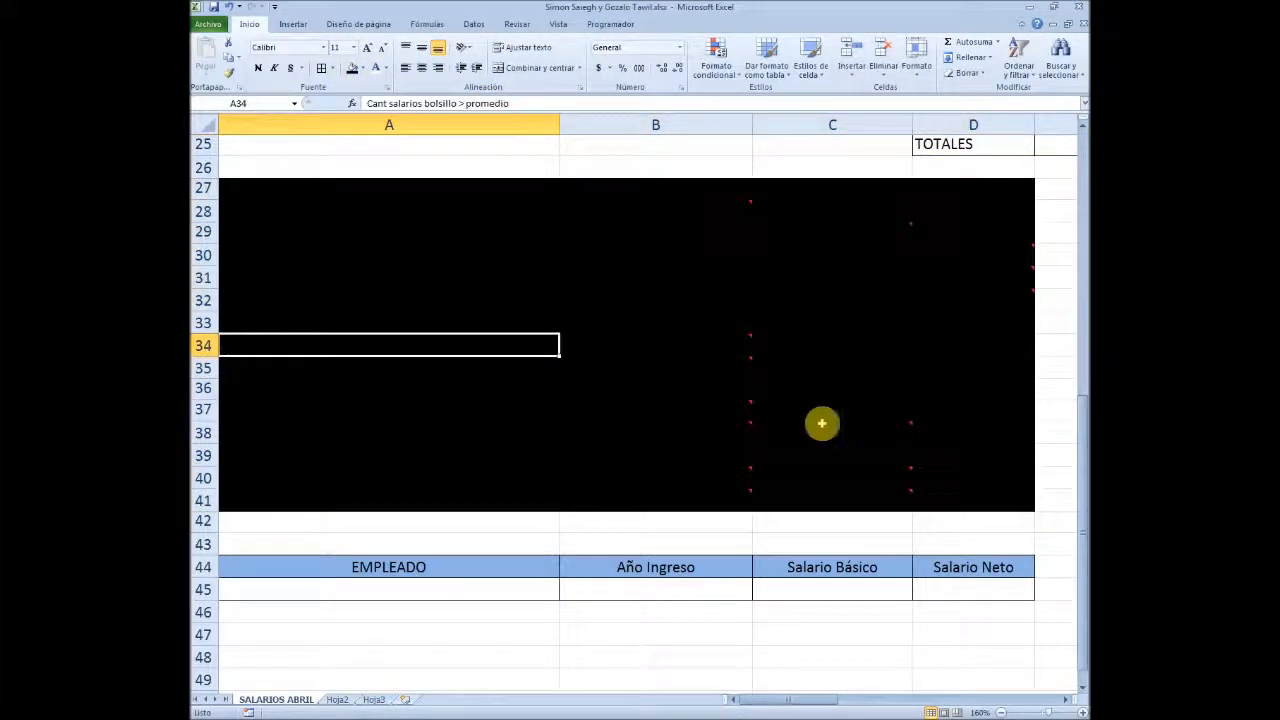
Examine the EMPLEADO, Año Ingreso, Salario Básico and Salario Neto headers in row 44 and the cells beneath them in A45:D45
{"action": "scroll", "coordinate": [608, 411], "scroll_direction": "down", "scroll_amount": 3}
{"action": "left_click", "coordinate": [543, 457]}
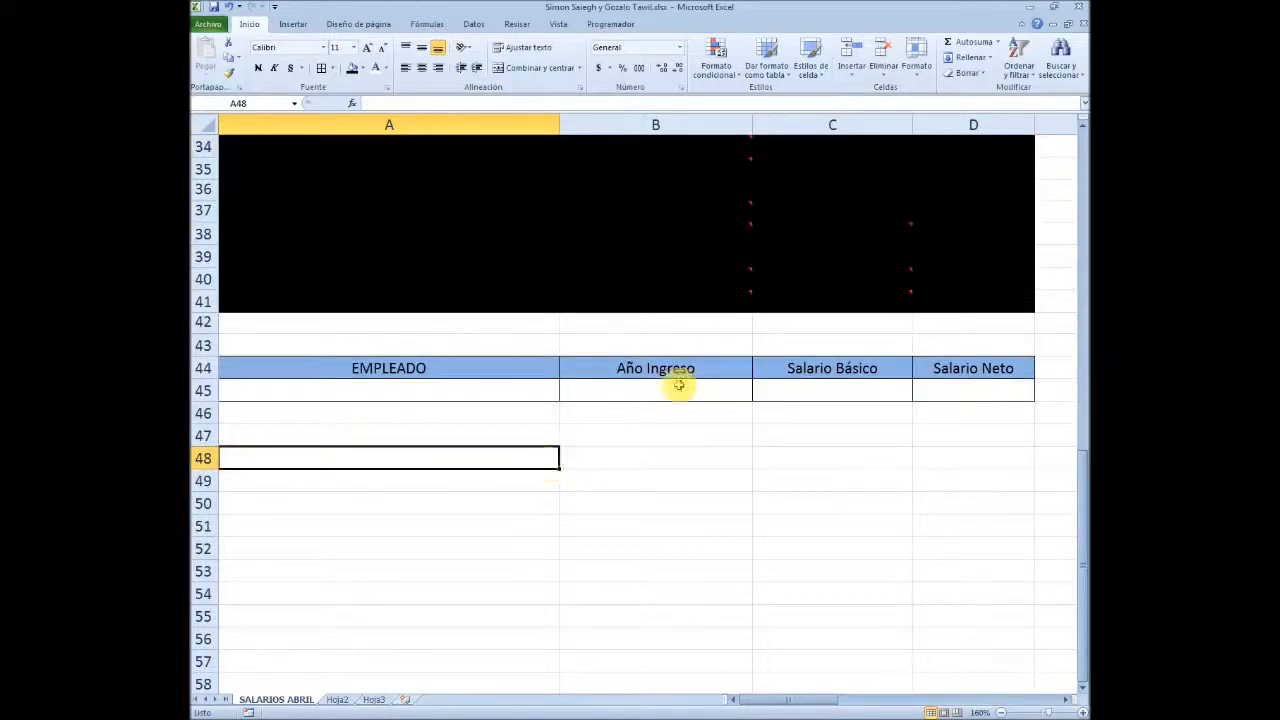
{"action": "key", "text": "Up"}
{"action": "key", "text": "Up"}
{"action": "key", "text": "Up"}
{"action": "key", "text": "Right"}
{"action": "key", "text": "Right"}
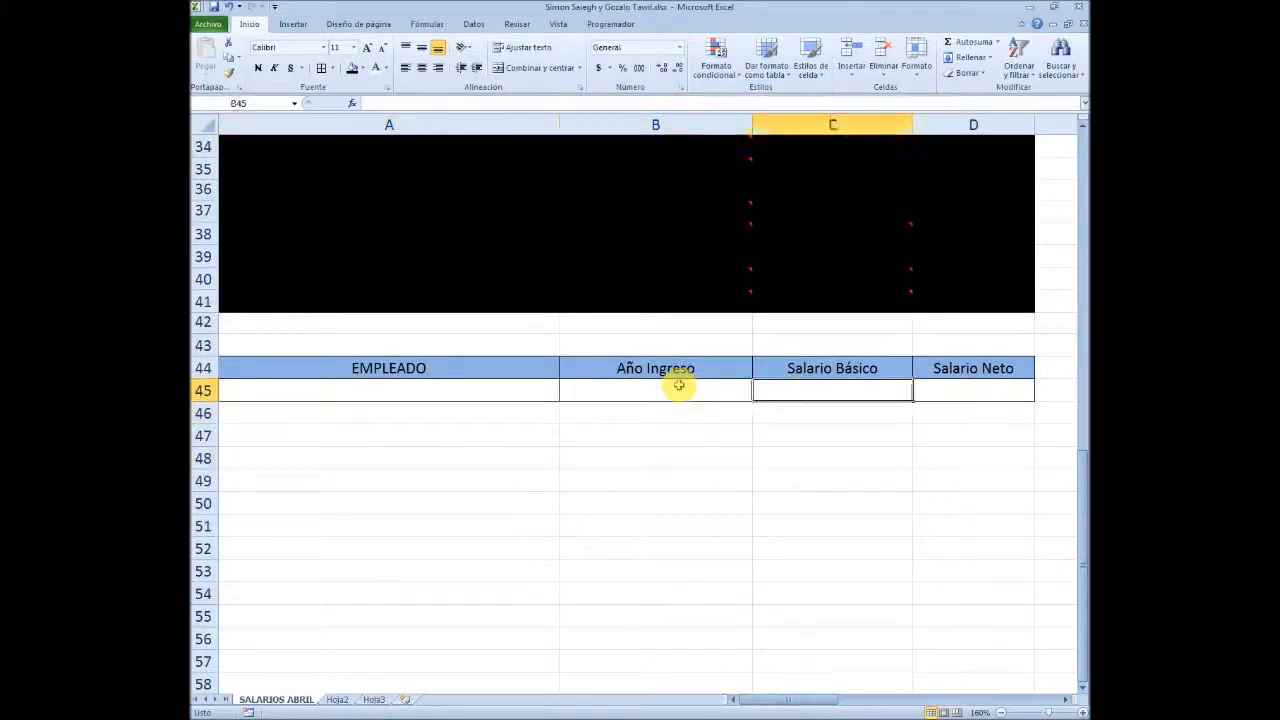
{"action": "key", "text": "Right"}
{"action": "key", "text": "Home"}
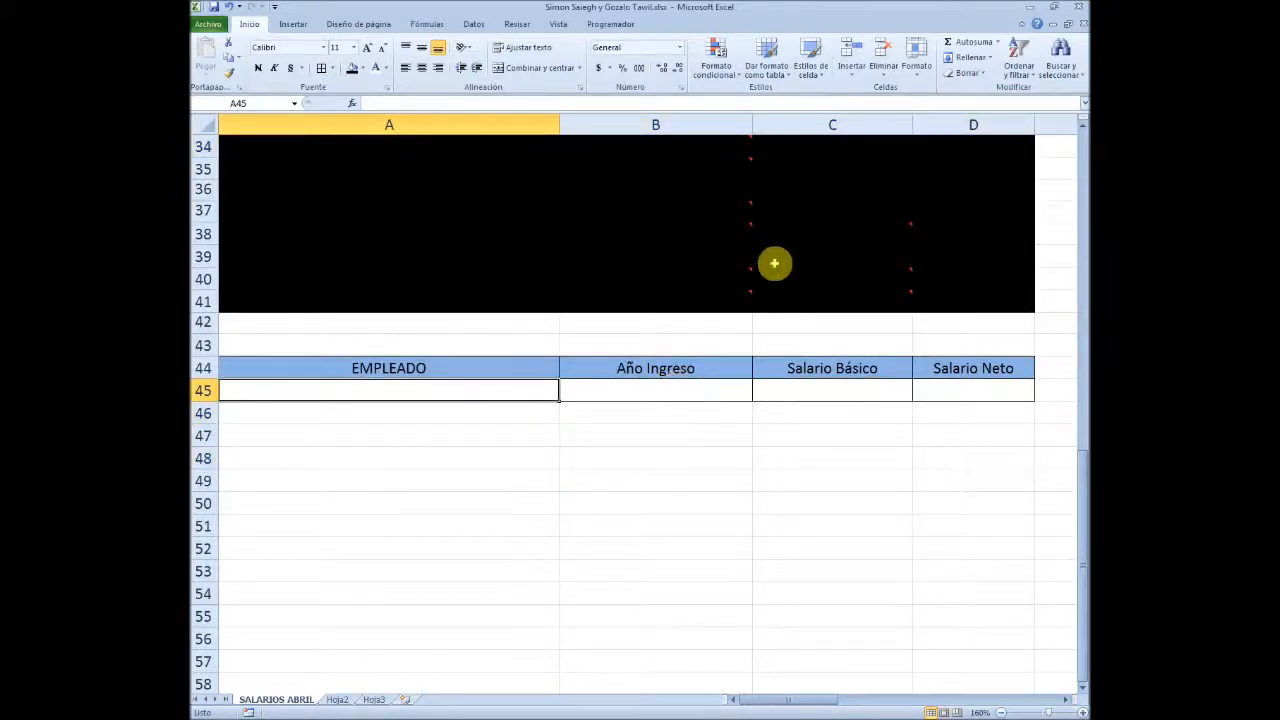
{"action": "left_click", "coordinate": [457, 367]}
{"action": "left_click", "coordinate": [684, 368]}
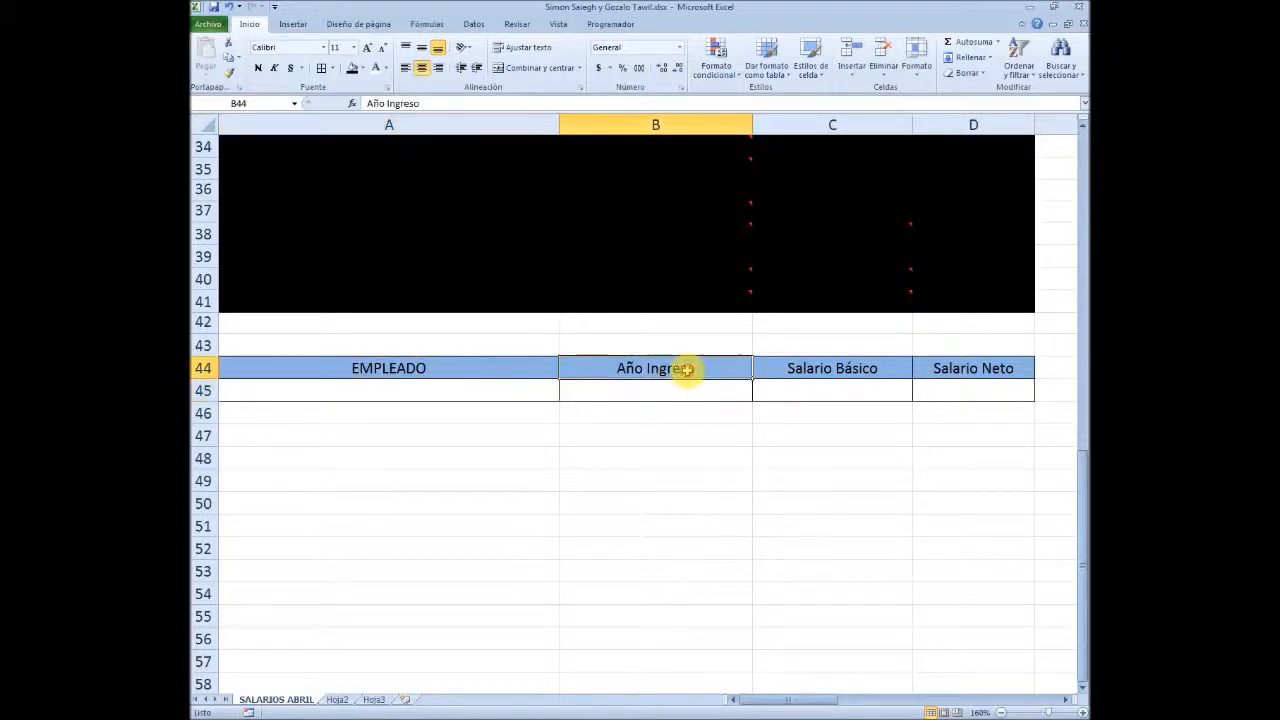
{"action": "left_click", "coordinate": [835, 368]}
{"action": "left_click", "coordinate": [1000, 369]}
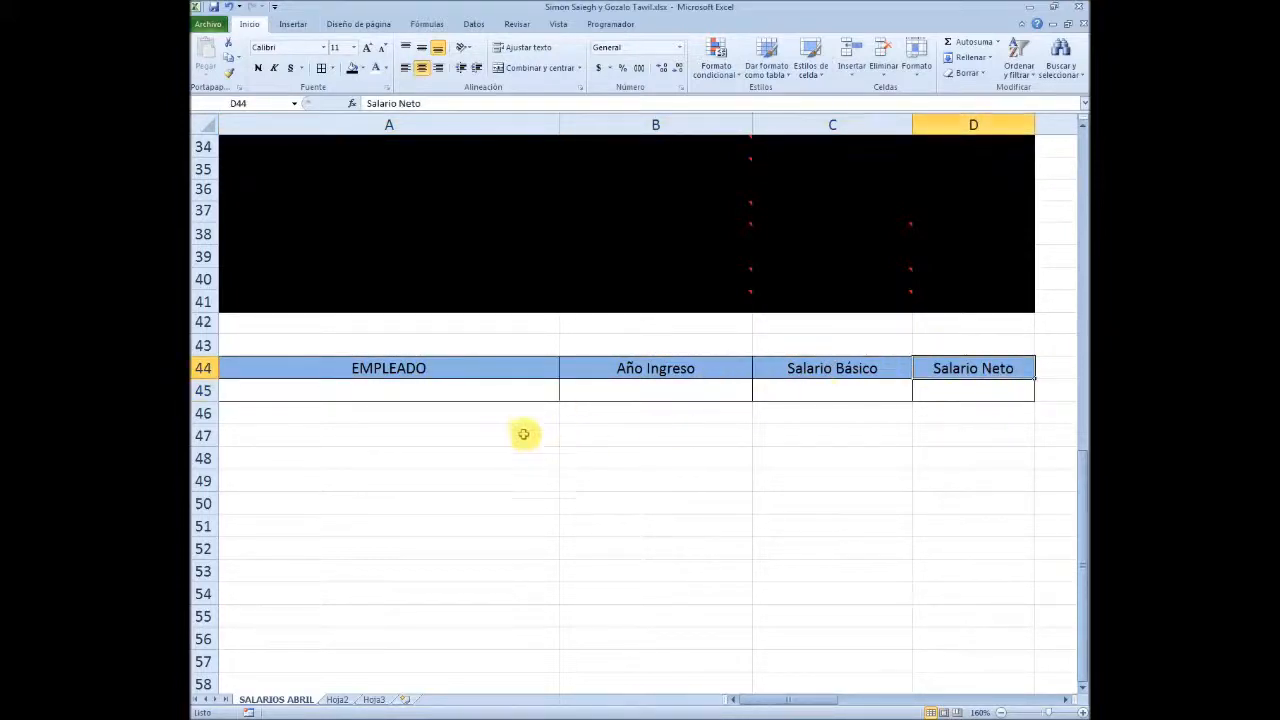
{"action": "left_click", "coordinate": [518, 390]}
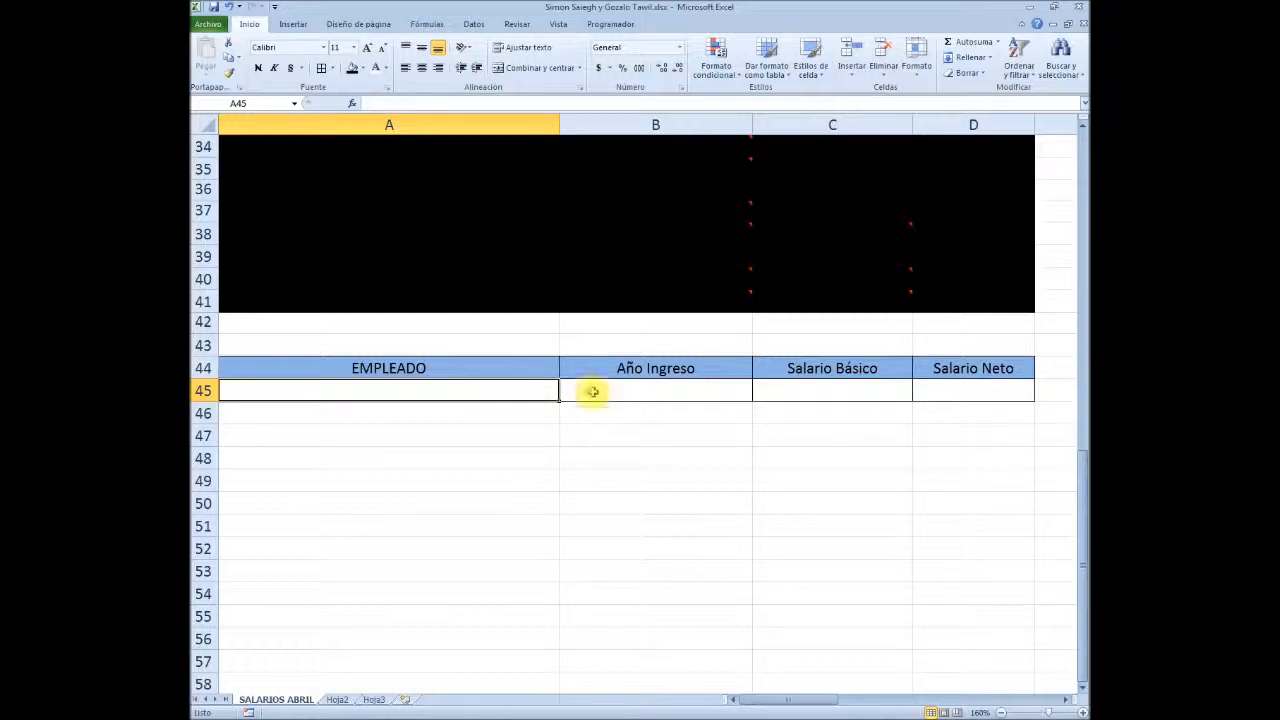
{"action": "left_click", "coordinate": [655, 388]}
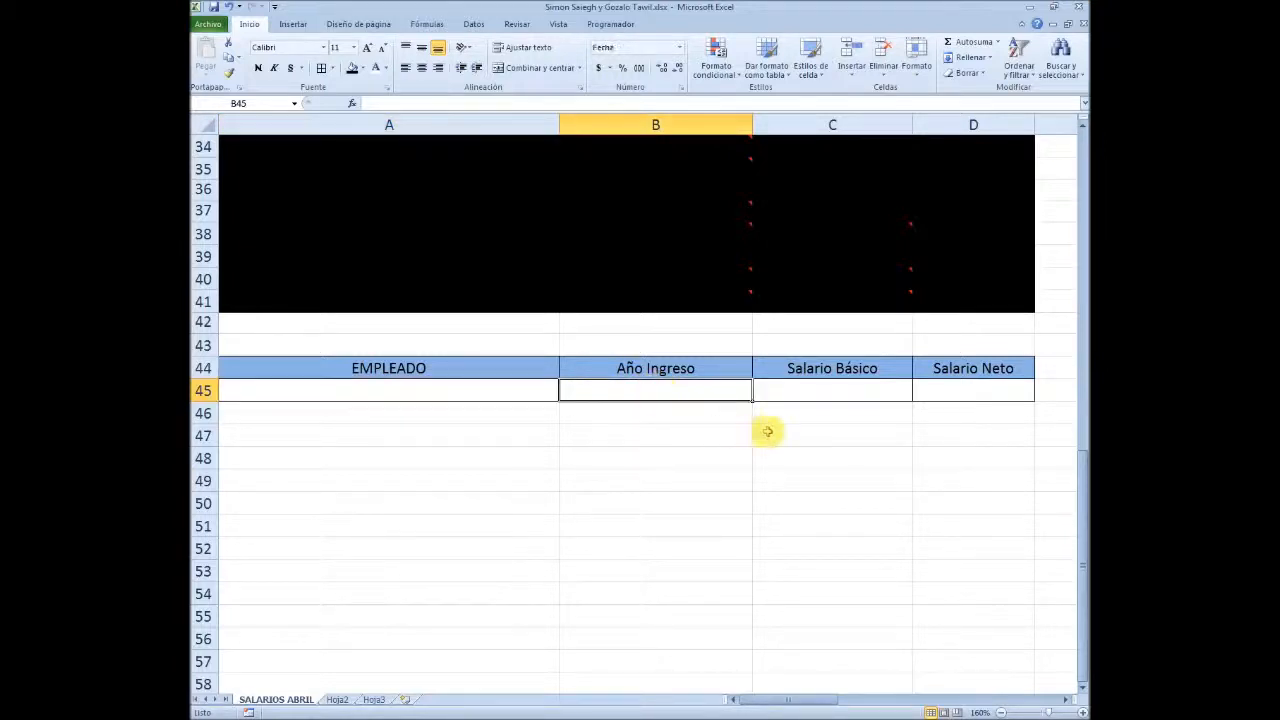
{"action": "left_click", "coordinate": [851, 393]}
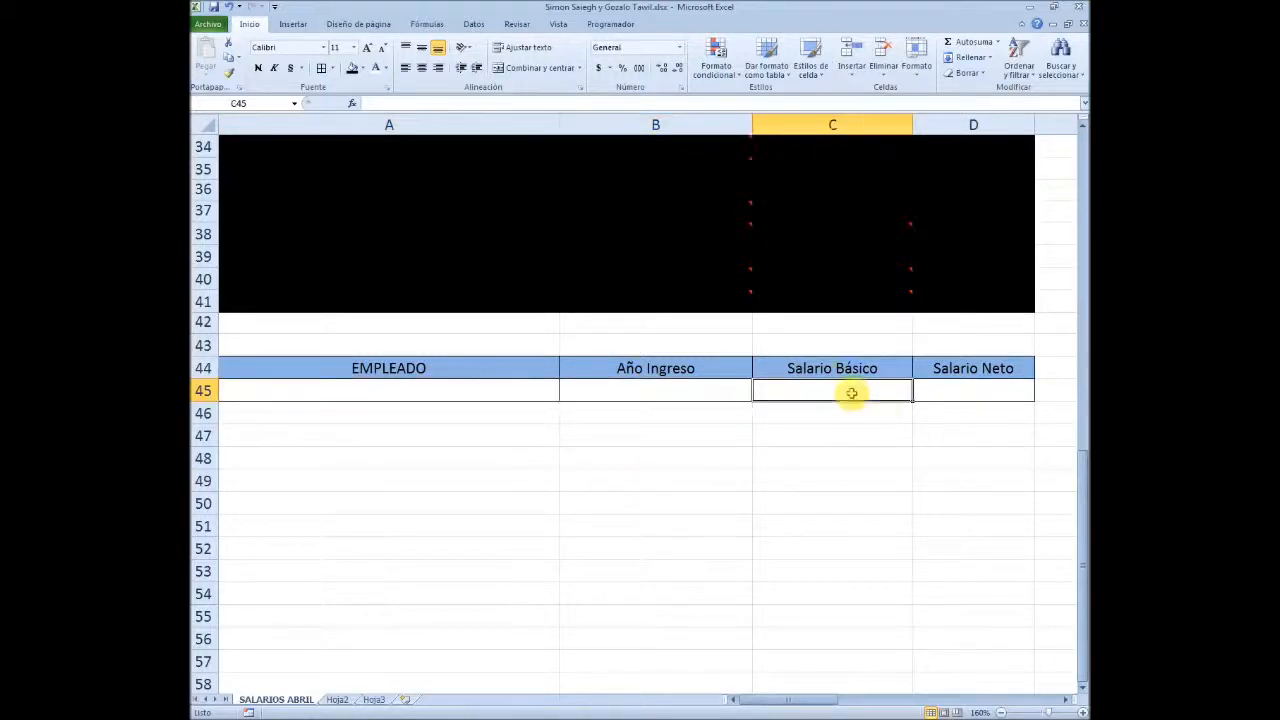
{"action": "left_click", "coordinate": [971, 392]}
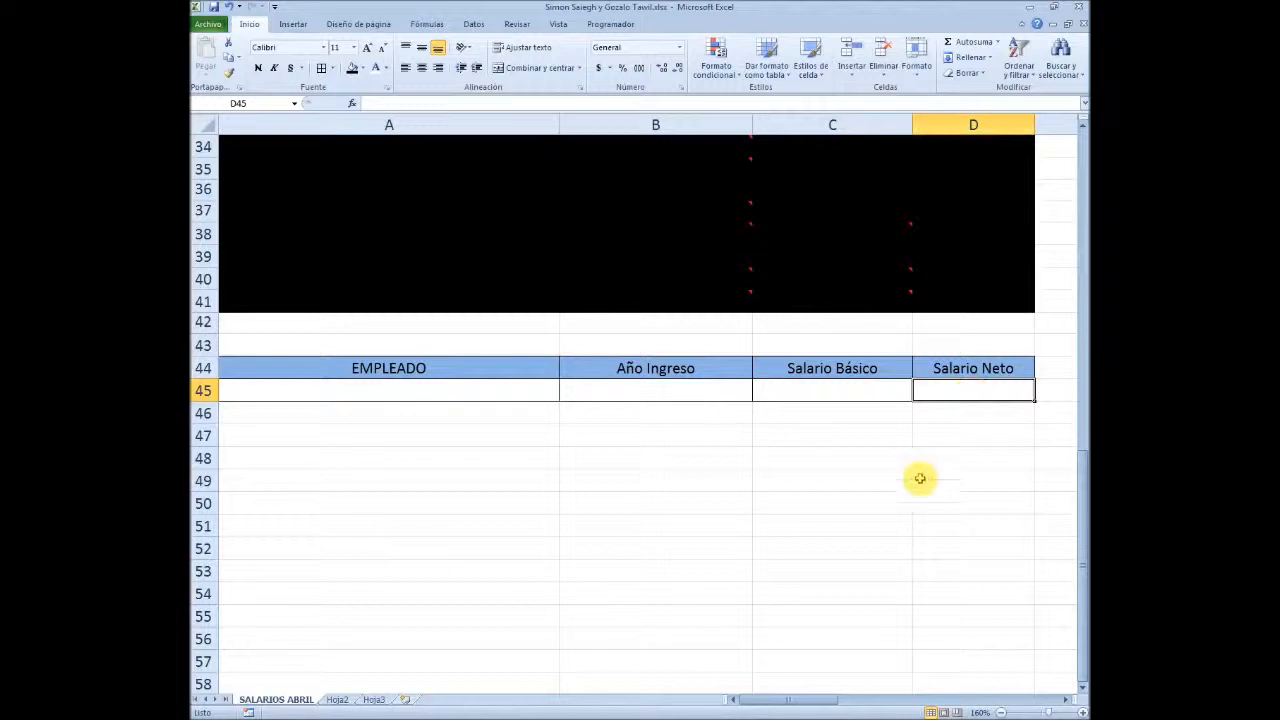
Start a data validation rule for the EMPLEADO cell A45 that allows values from a list (Lista)
{"action": "left_click", "coordinate": [520, 396]}
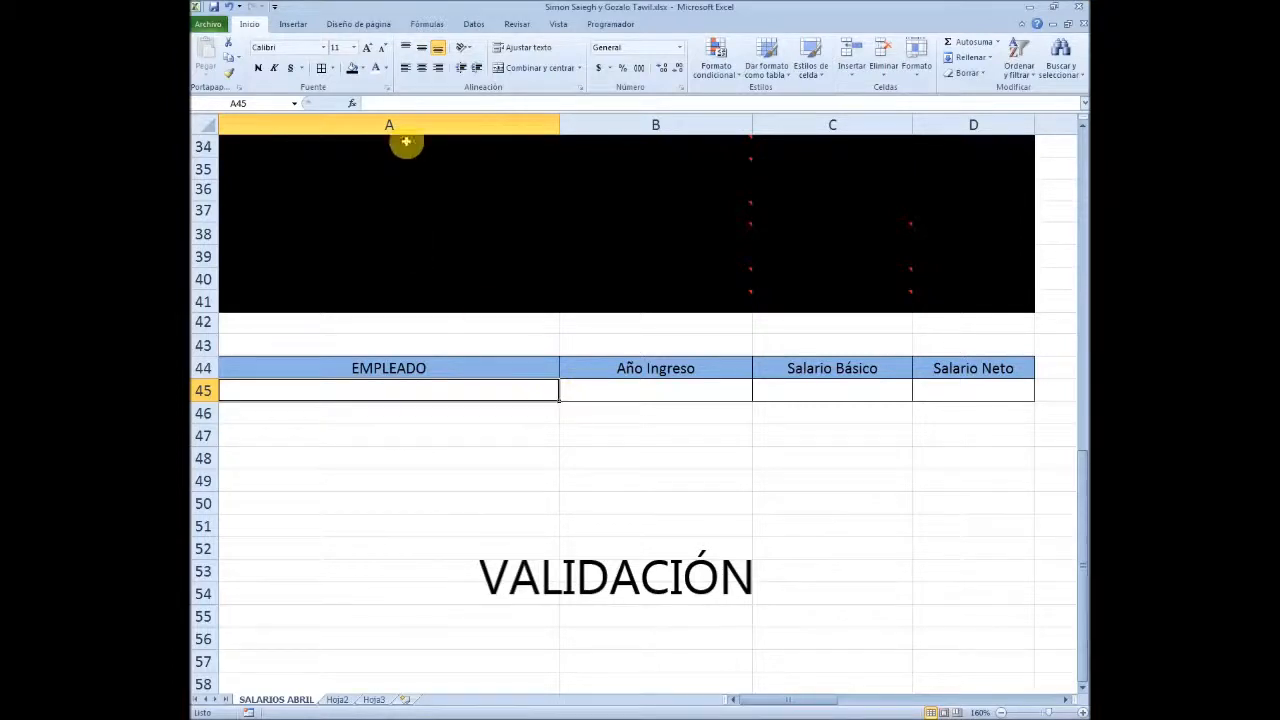
{"action": "left_click", "coordinate": [474, 24]}
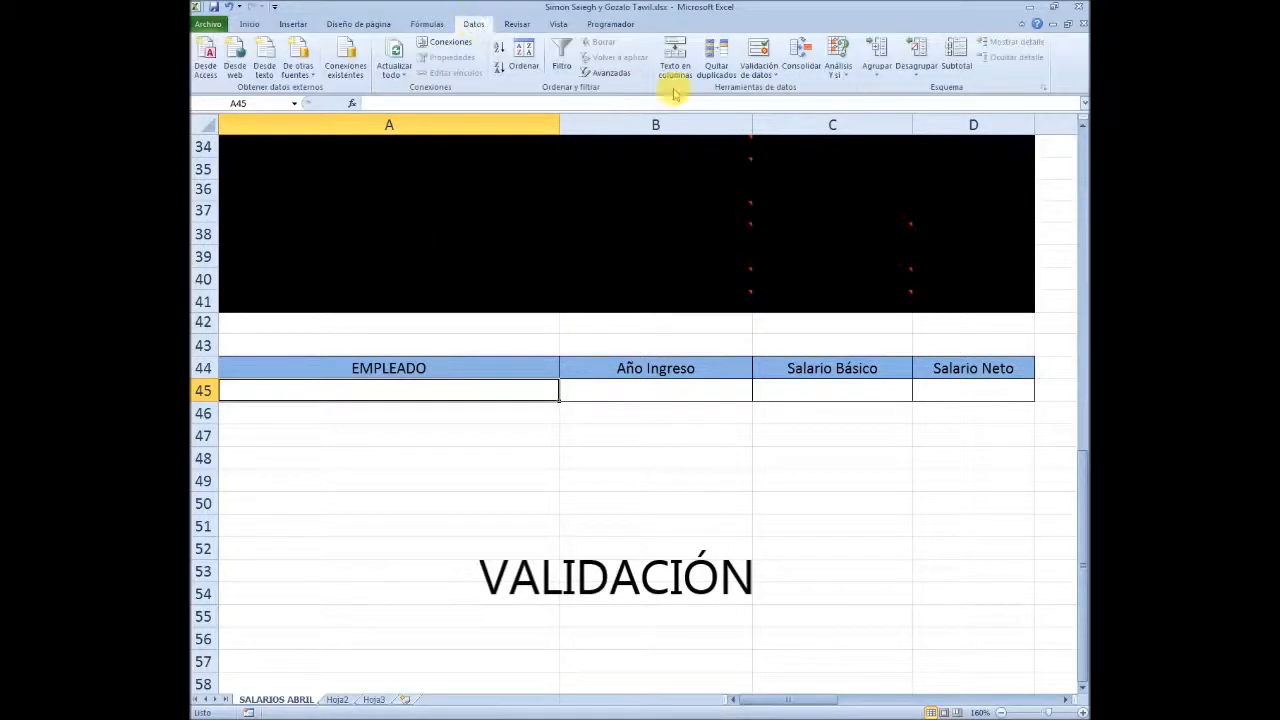
{"action": "left_click", "coordinate": [770, 48]}
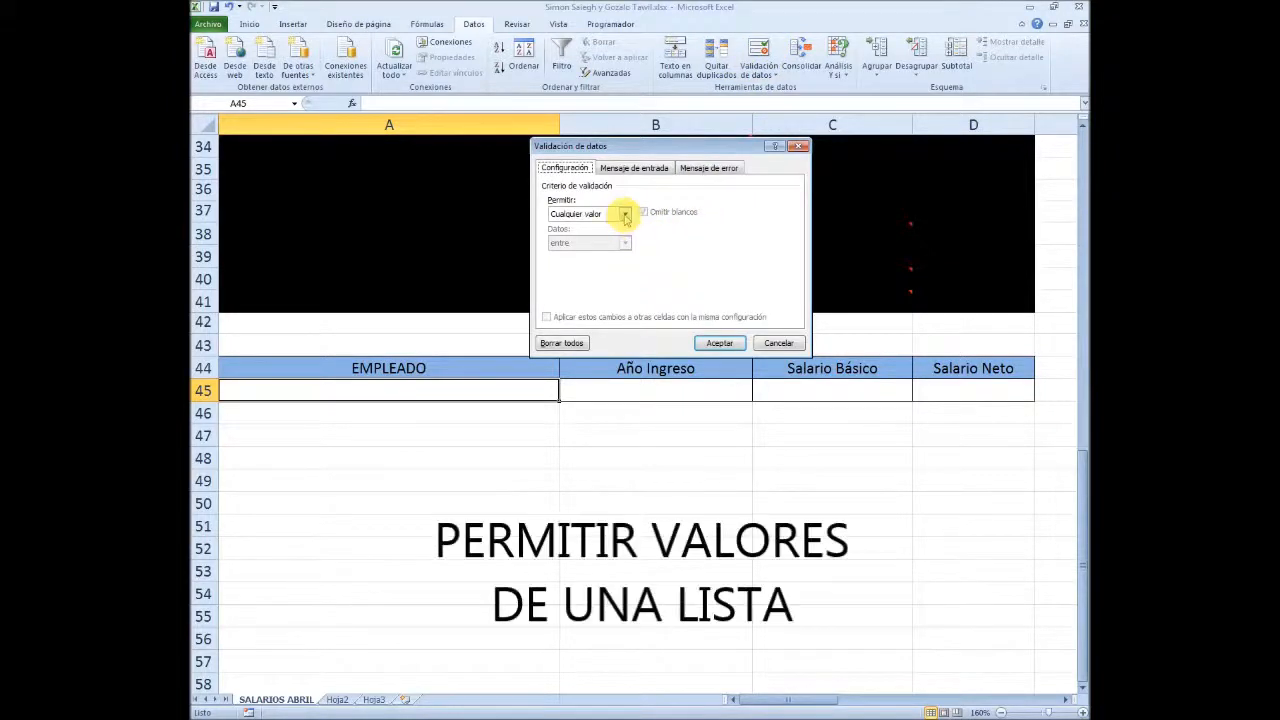
{"action": "left_click", "coordinate": [624, 215]}
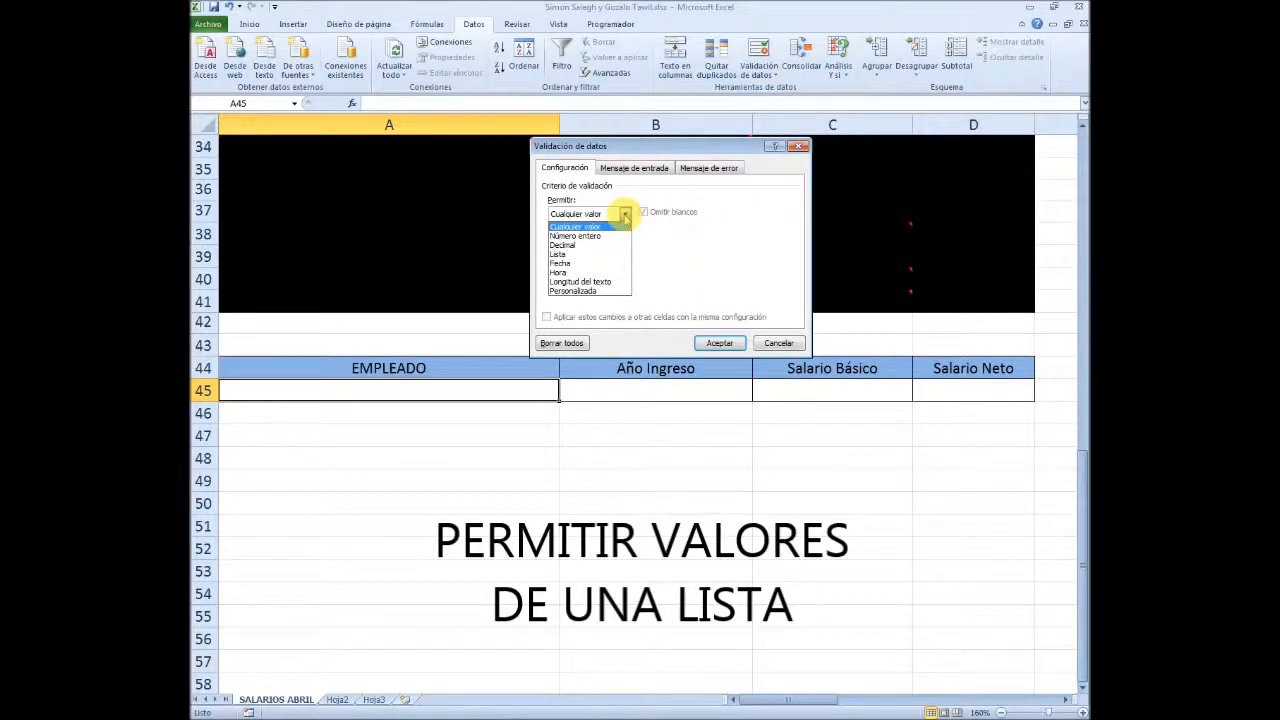
{"action": "left_click", "coordinate": [565, 255]}
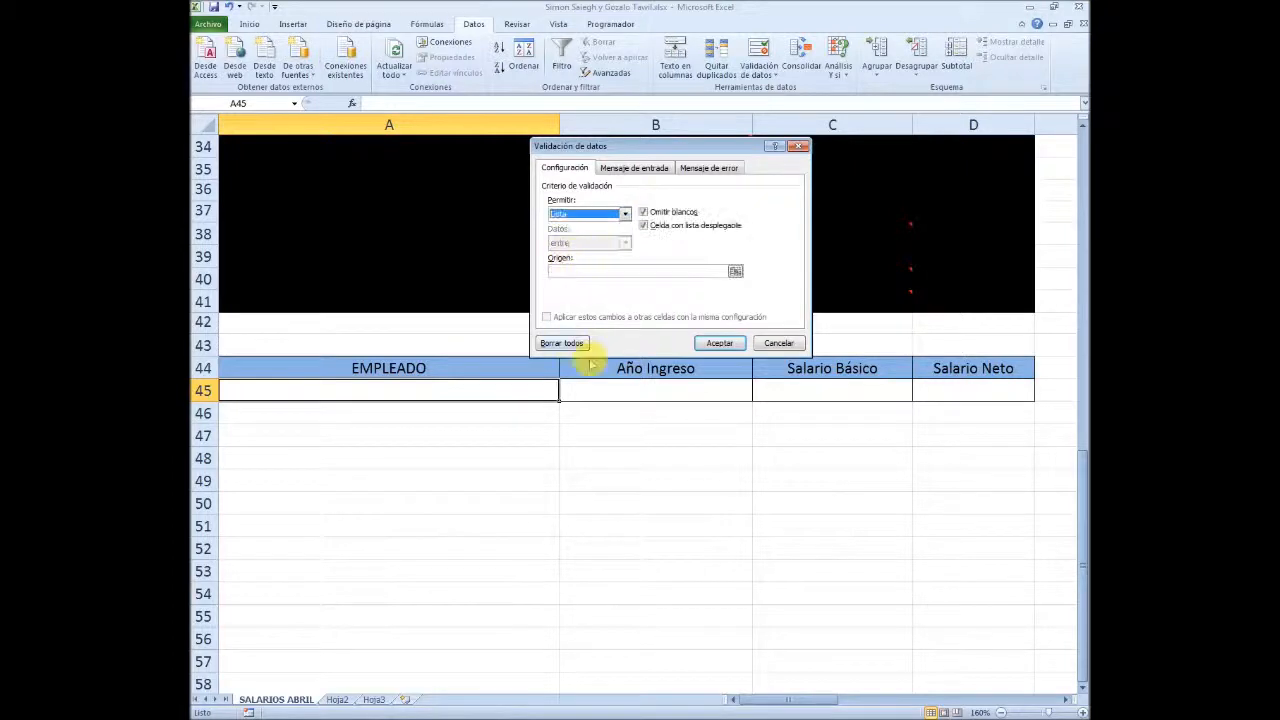
Use the employee names in A6:A24 as the source of A45's validation list and apply the rule
{"action": "left_click", "coordinate": [578, 272]}
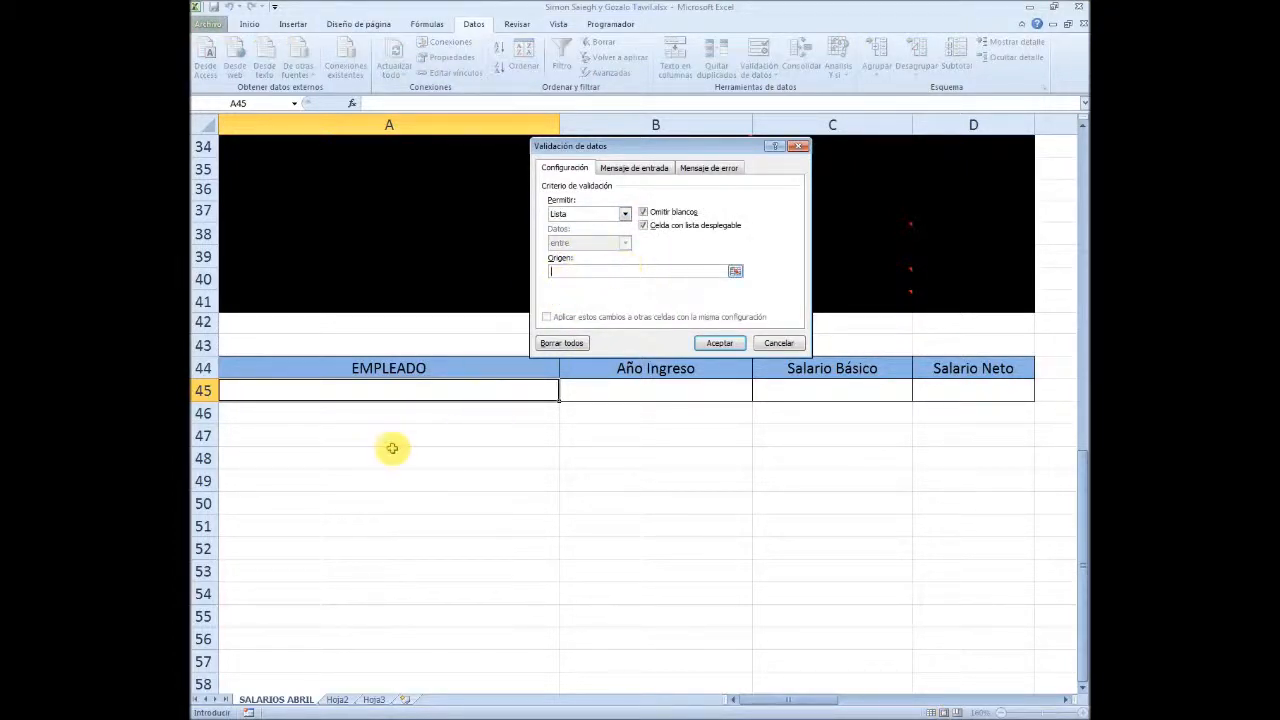
{"action": "scroll", "coordinate": [280, 511], "scroll_direction": "up", "scroll_amount": 2}
{"action": "scroll", "coordinate": [280, 511], "scroll_direction": "up", "scroll_amount": 8}
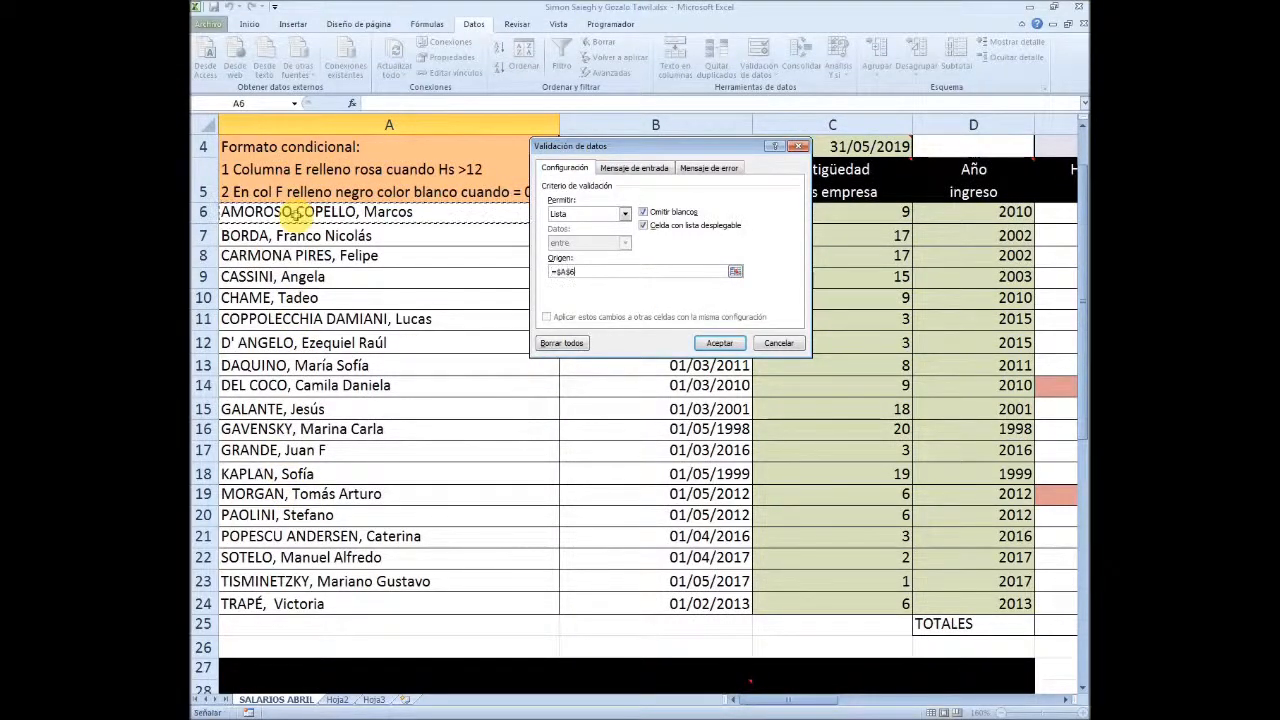
{"action": "left_click_drag", "start_coordinate": [297, 213], "coordinate": [230, 605]}
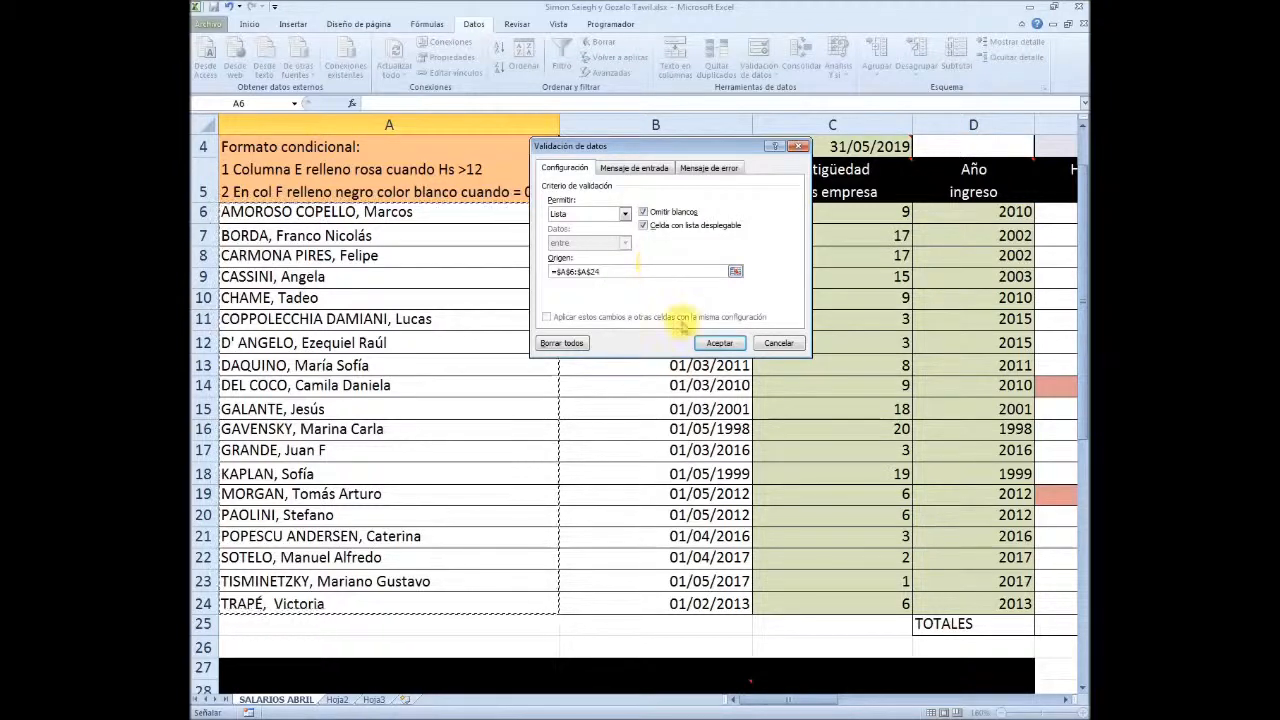
{"action": "left_click", "coordinate": [719, 343]}
Test the A45 dropdown by choosing one employee and replacing it with the next name in the list
{"action": "scroll", "coordinate": [536, 432], "scroll_direction": "down", "scroll_amount": 3}
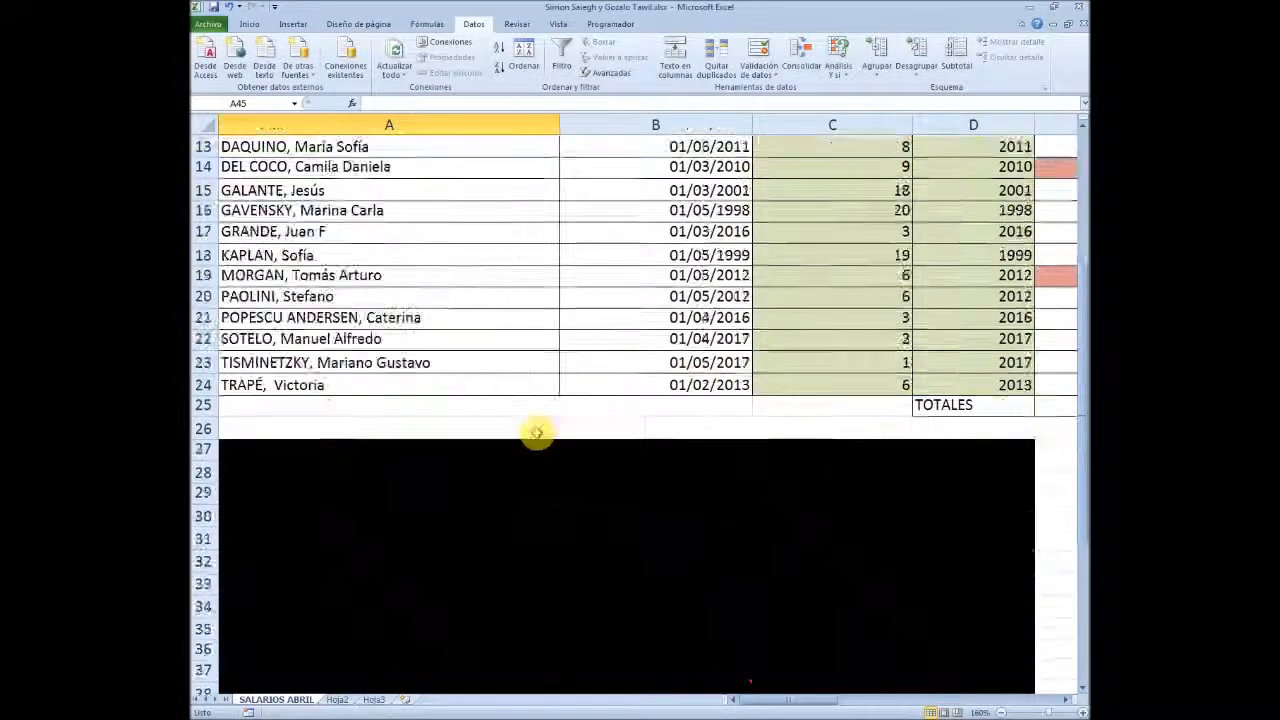
{"action": "scroll", "coordinate": [536, 432], "scroll_direction": "down", "scroll_amount": 6}
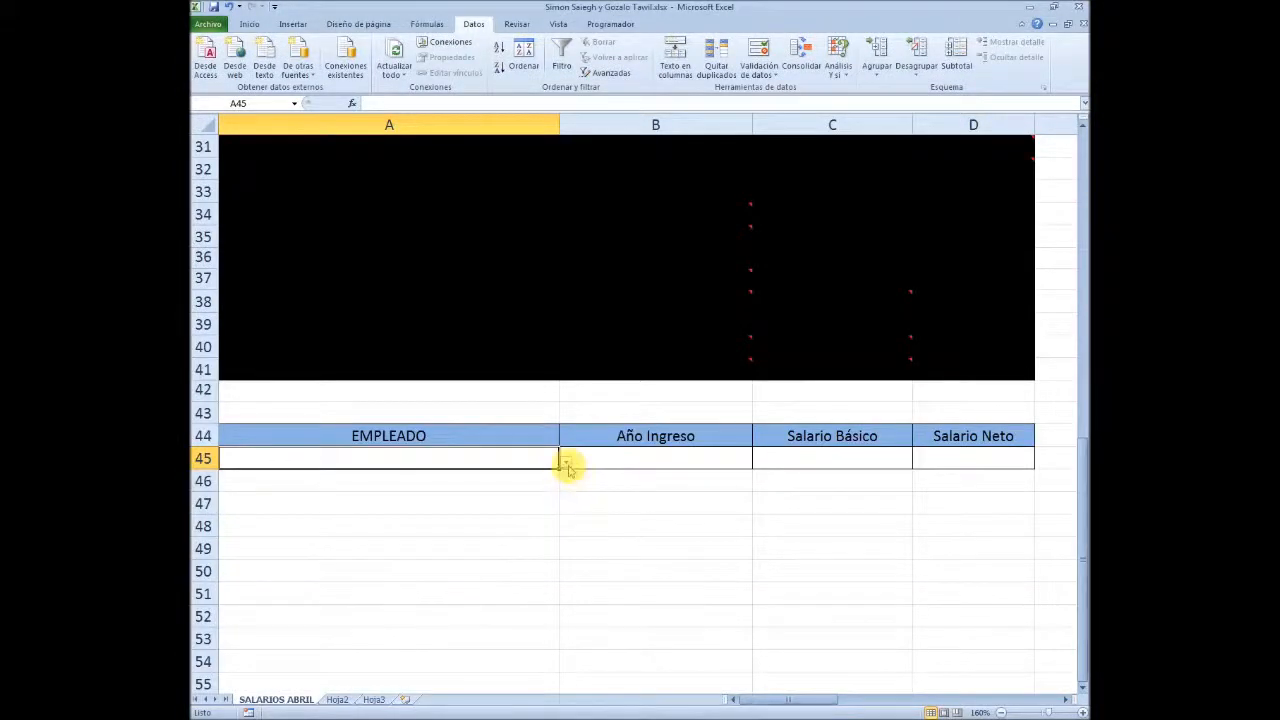
{"action": "left_click", "coordinate": [566, 464]}
{"action": "left_click_drag", "start_coordinate": [574, 503], "coordinate": [578, 517]}
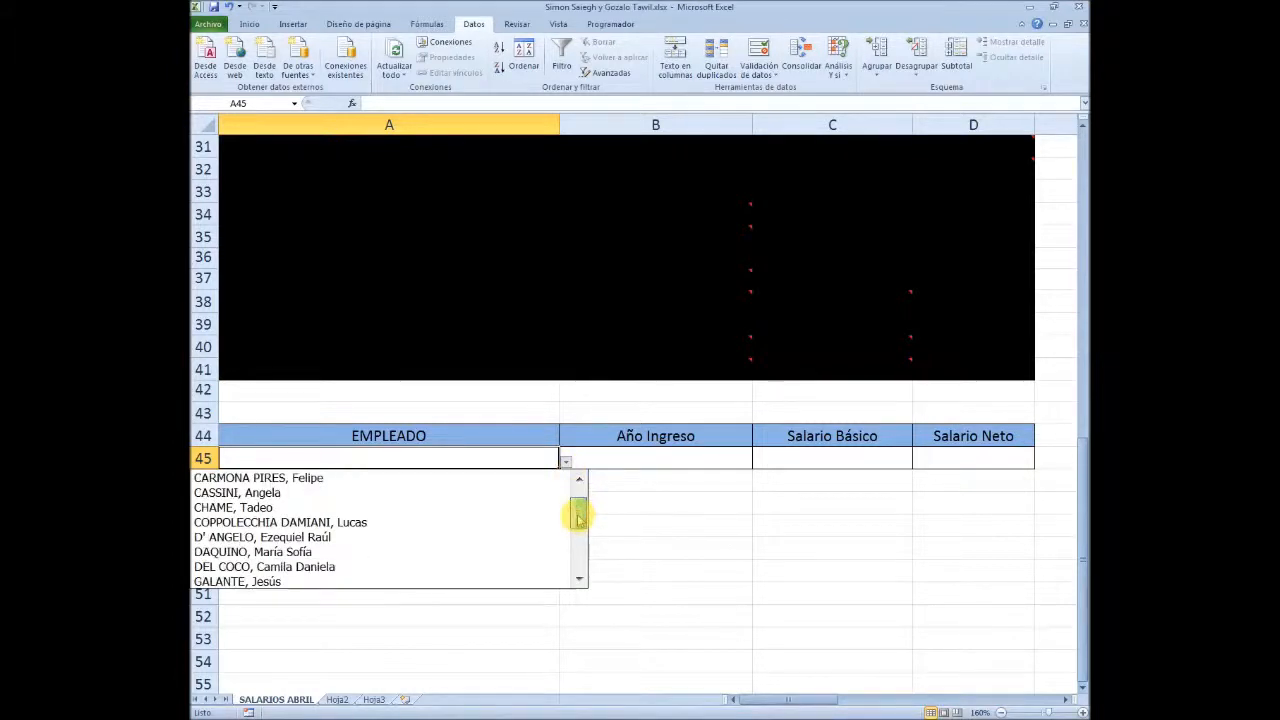
{"action": "left_click", "coordinate": [352, 556]}
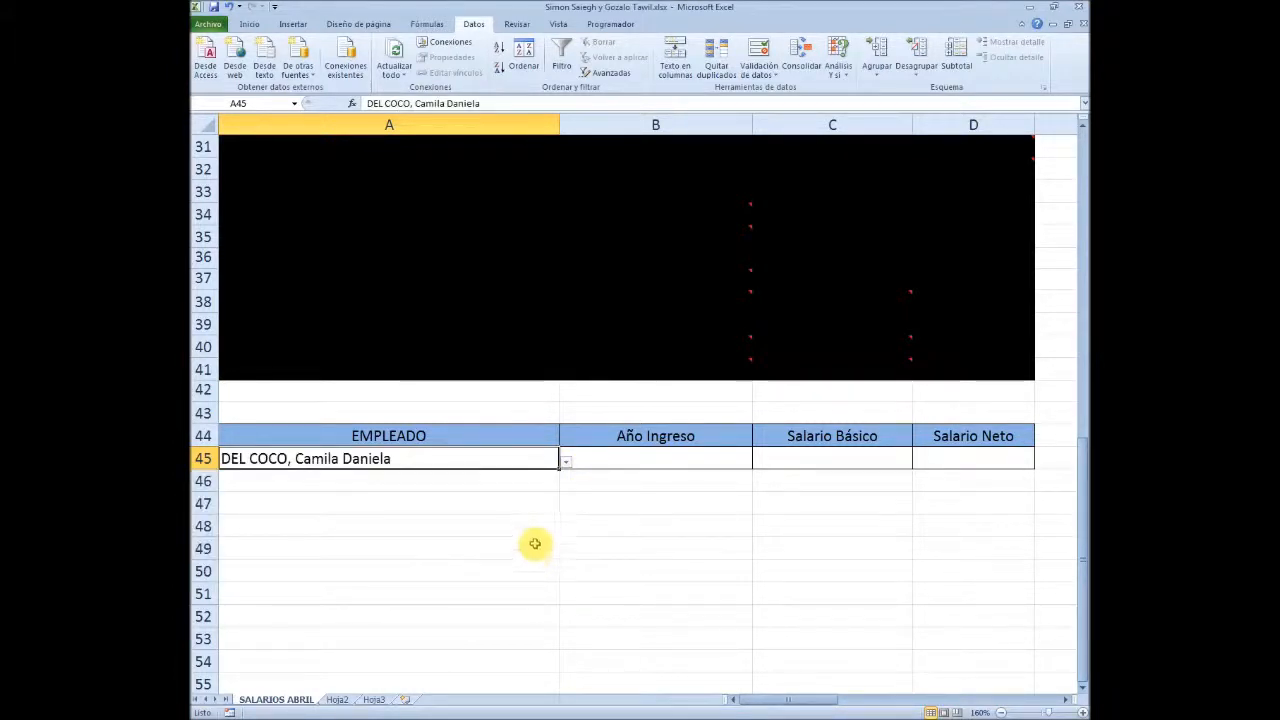
{"action": "left_click", "coordinate": [565, 464]}
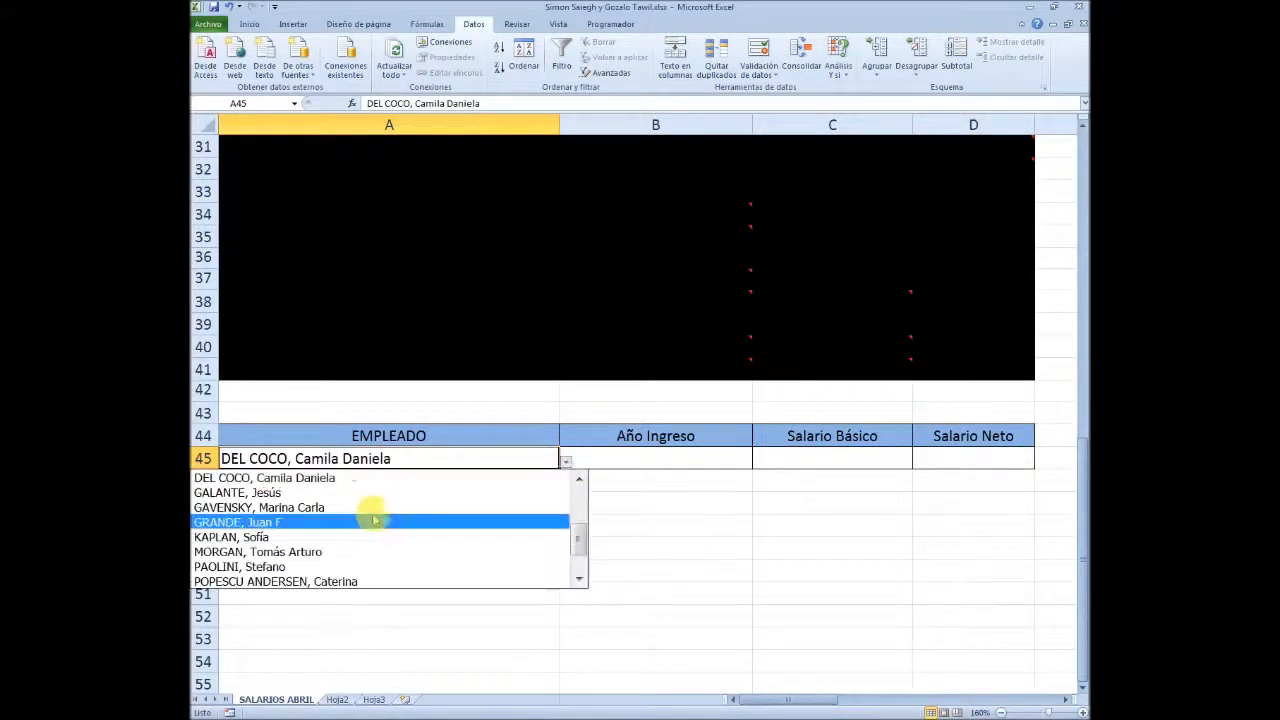
{"action": "left_click", "coordinate": [335, 492]}
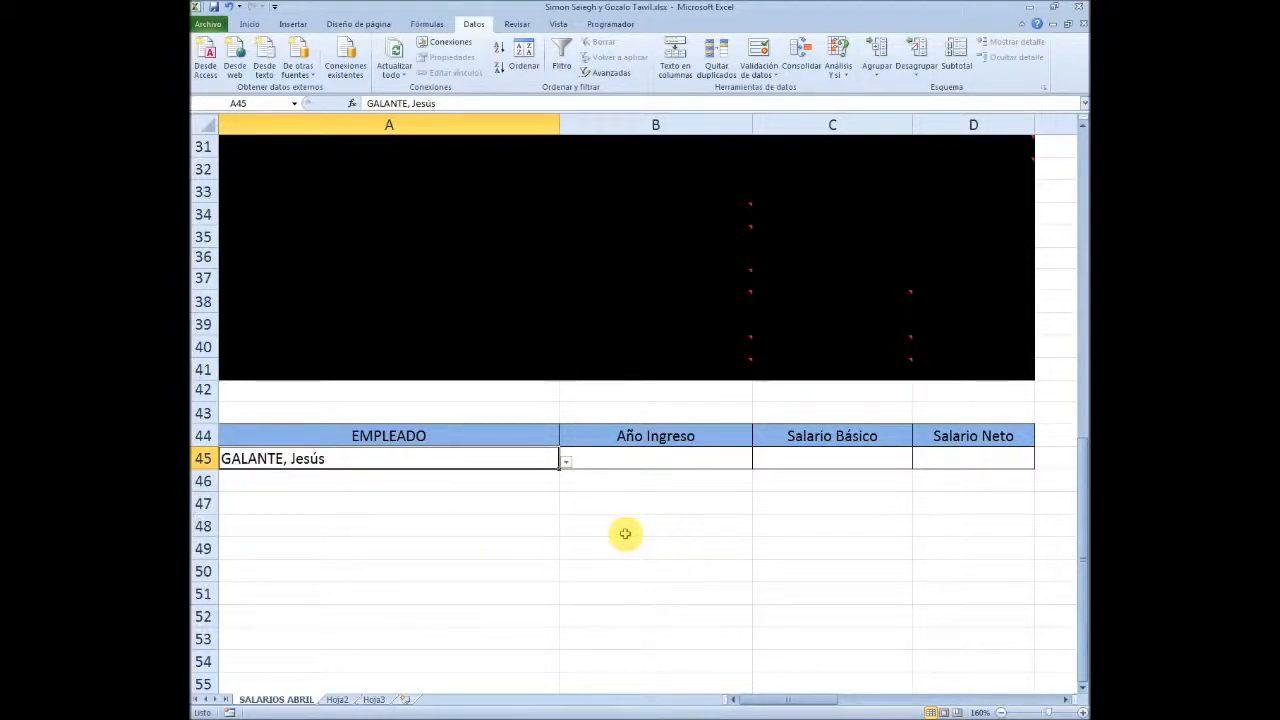
{"action": "left_click", "coordinate": [655, 462]}
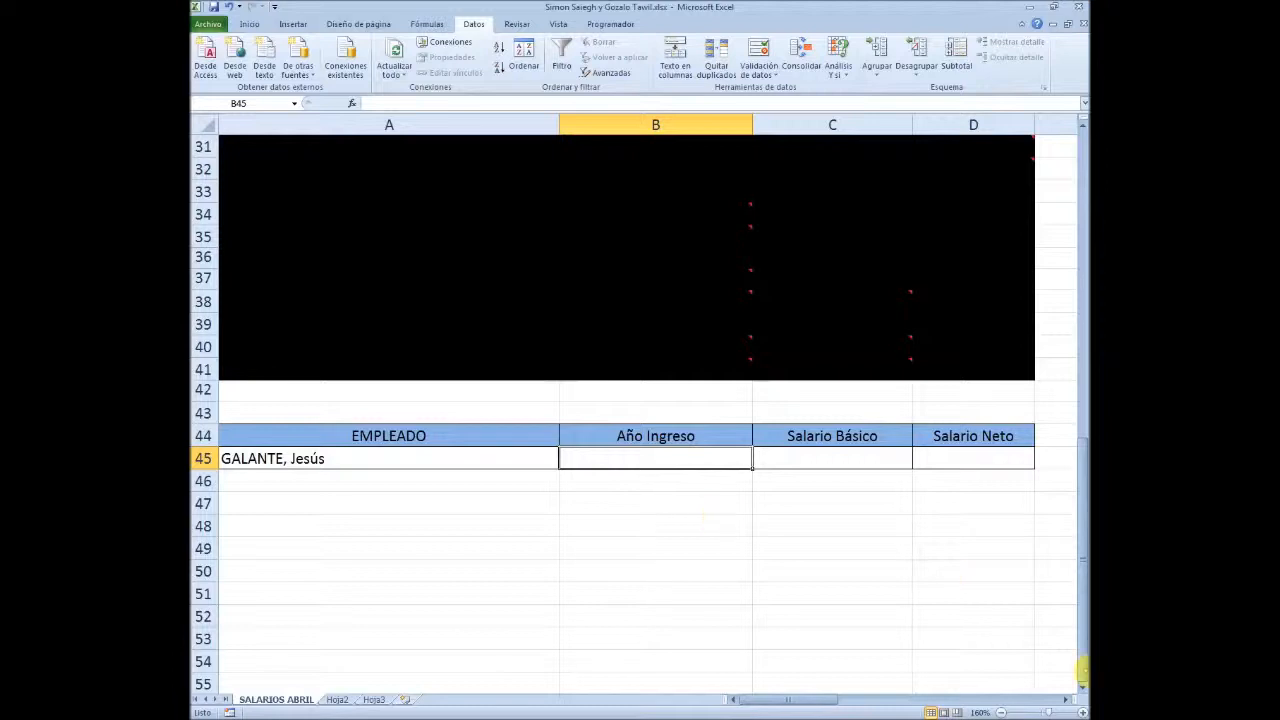
{"action": "left_click", "coordinate": [855, 459]}
{"action": "left_click", "coordinate": [967, 456]}
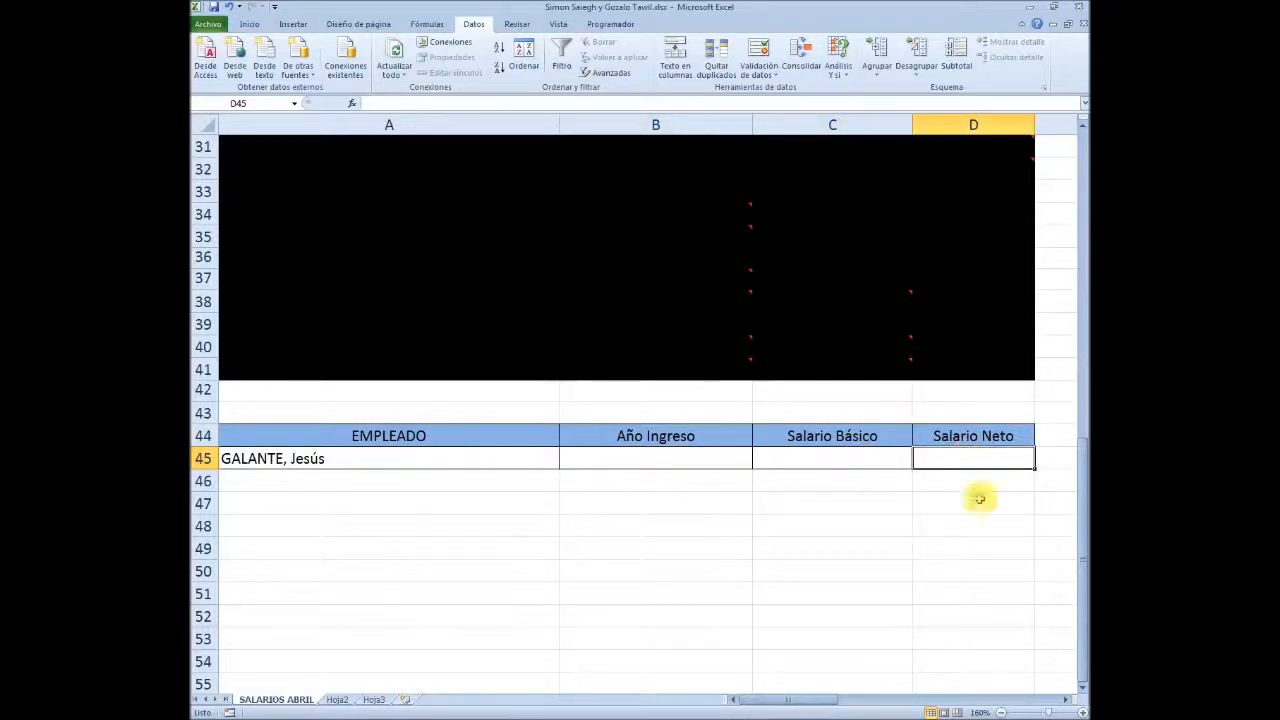
{"action": "left_click", "coordinate": [718, 462]}
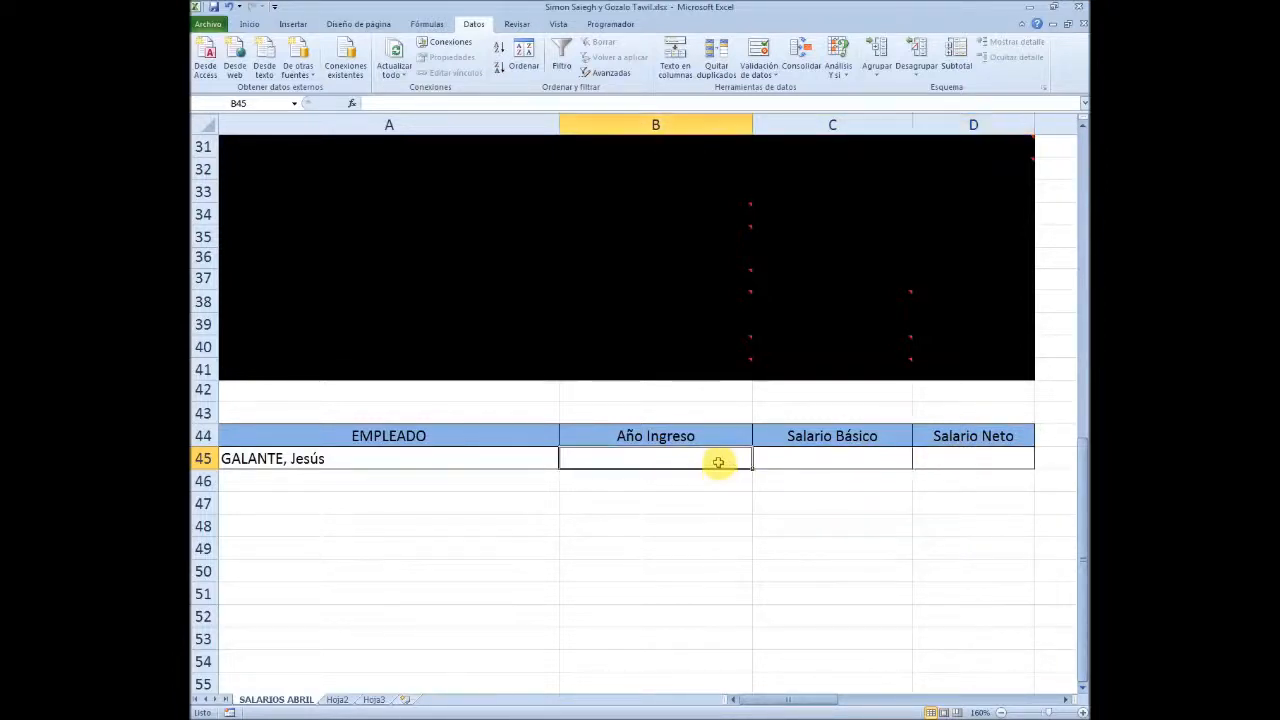
Enter the label ENTRADA in A47, two rows below the selected employee
{"action": "left_click", "coordinate": [490, 459]}
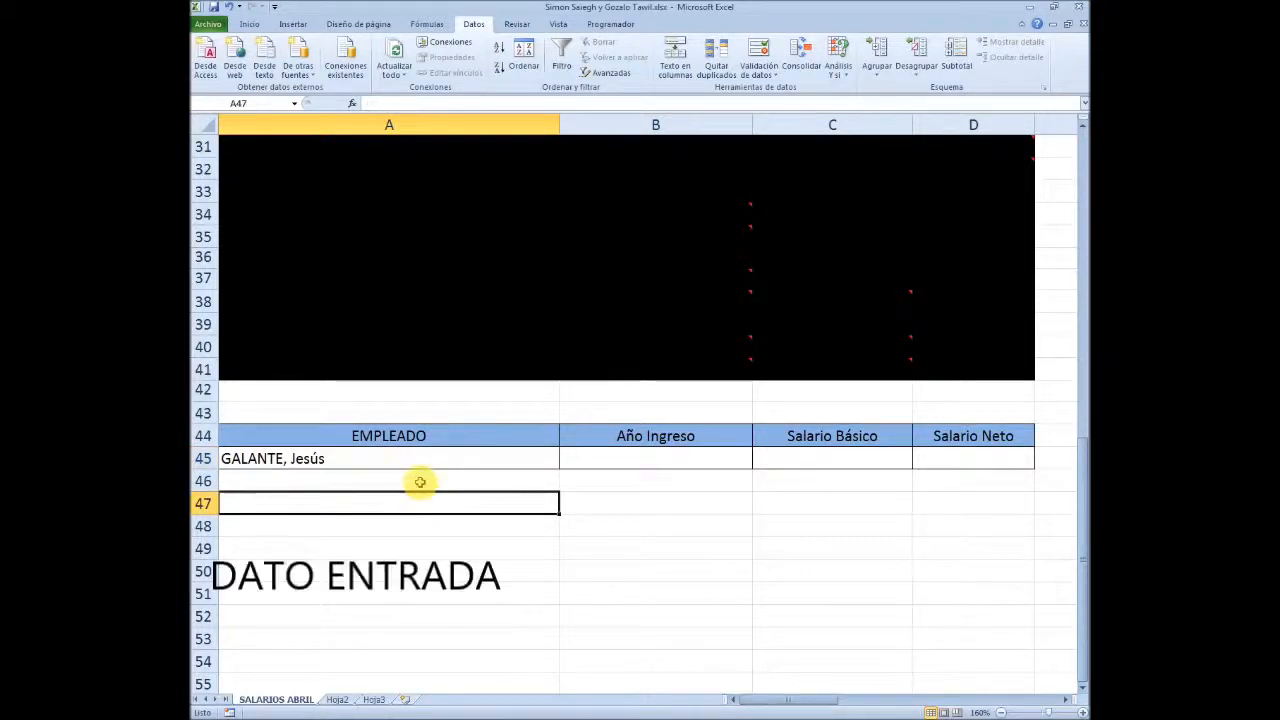
{"action": "type", "text": "E"}
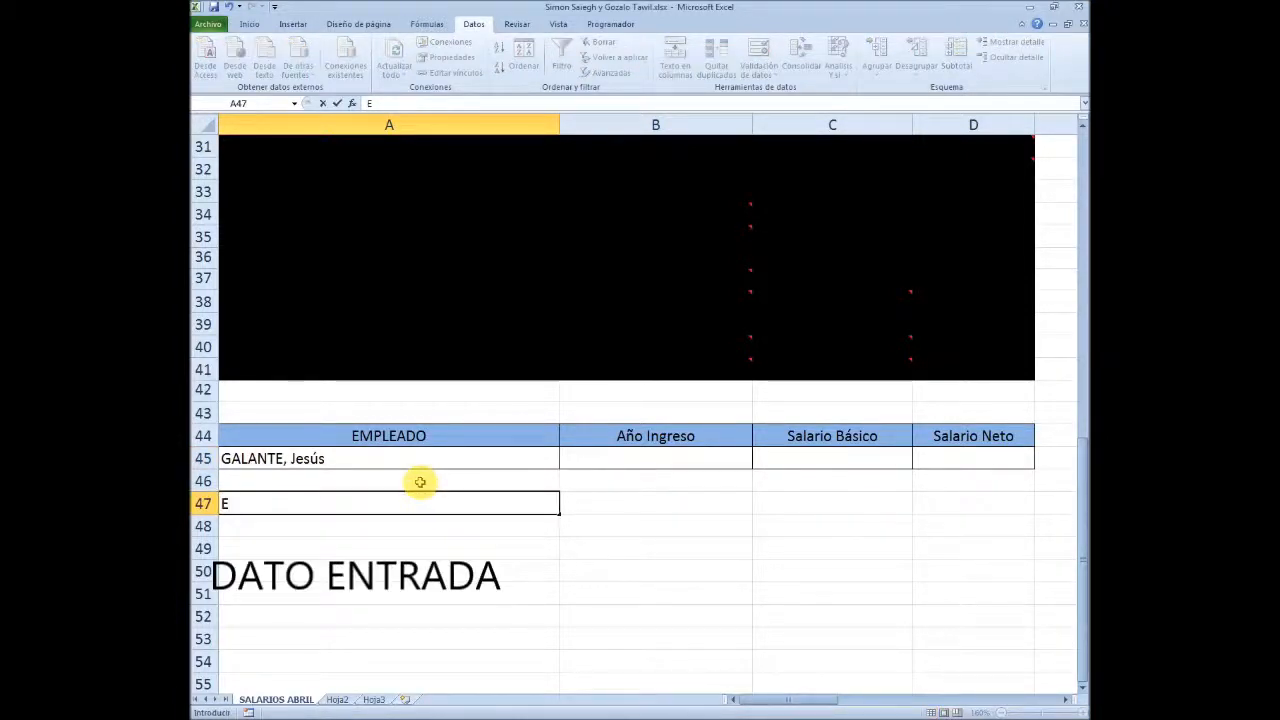
{"action": "type", "text": "NTRADA"}
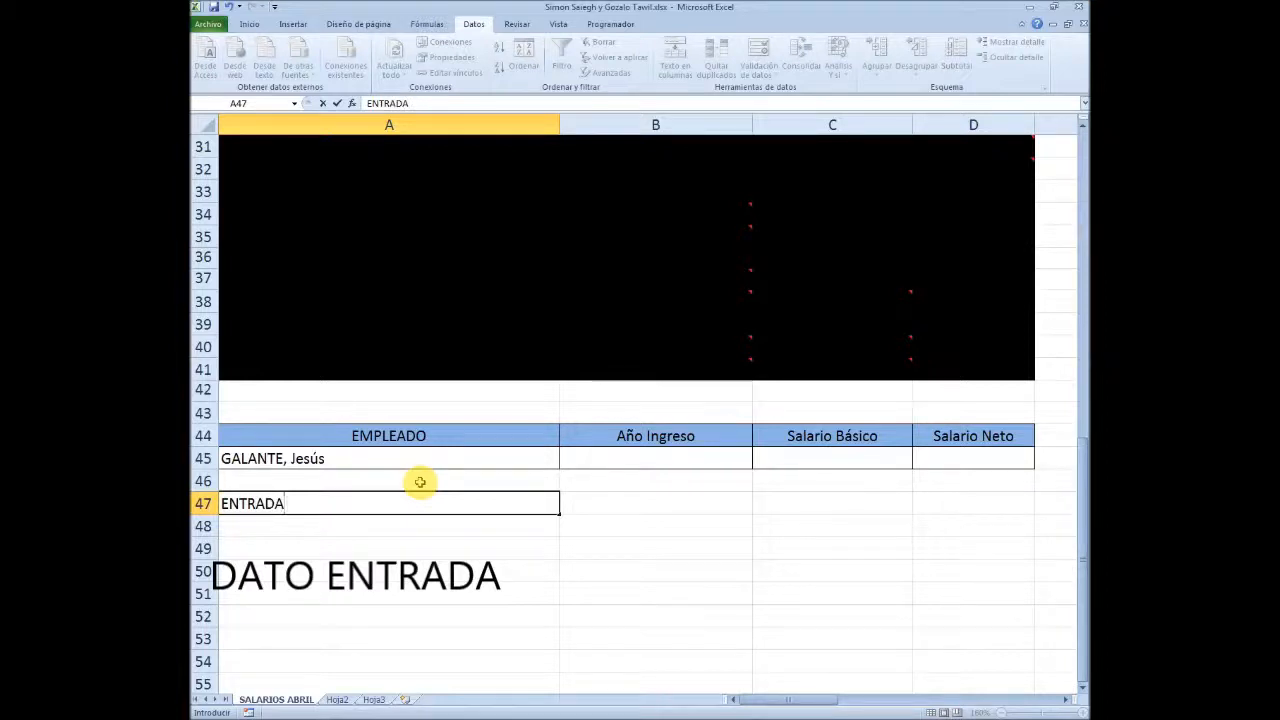
{"action": "key", "text": "Return"}
{"action": "key", "text": "Up"}
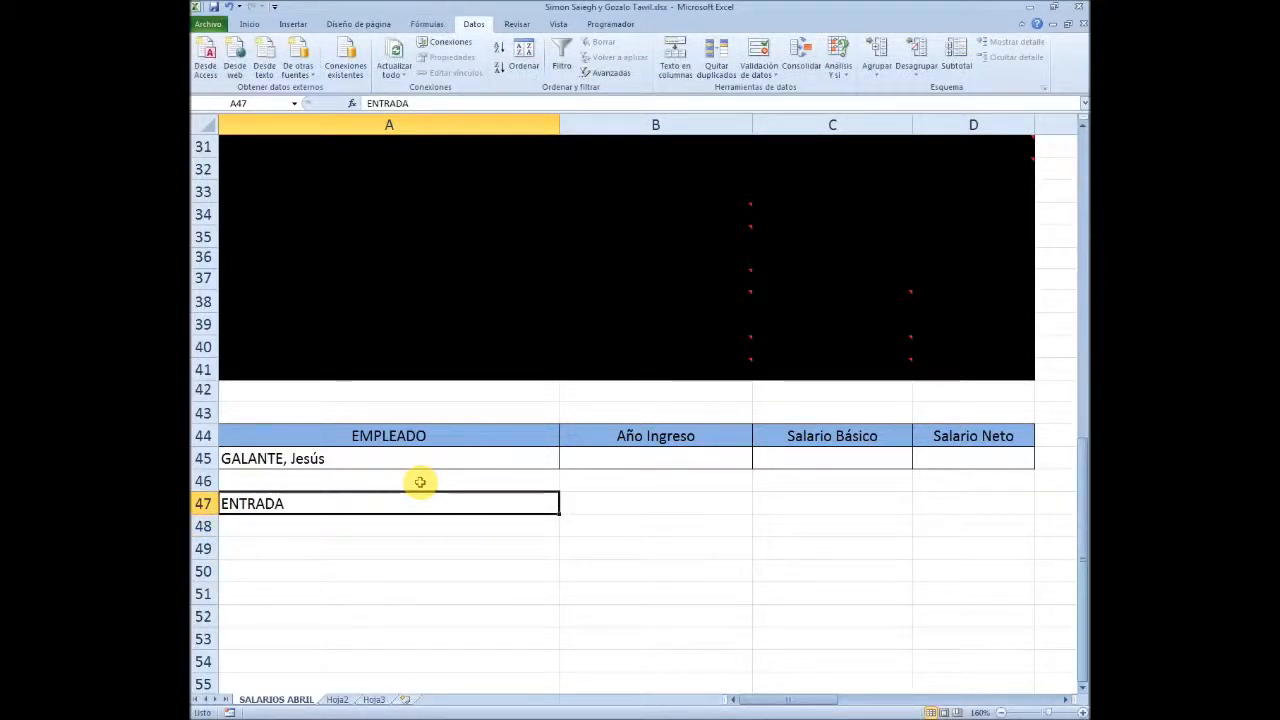
Enter the label COLUMNA ENTRADA in A25, directly below the employee names in A6:A24
{"action": "scroll", "coordinate": [386, 434], "scroll_direction": "up", "scroll_amount": 10}
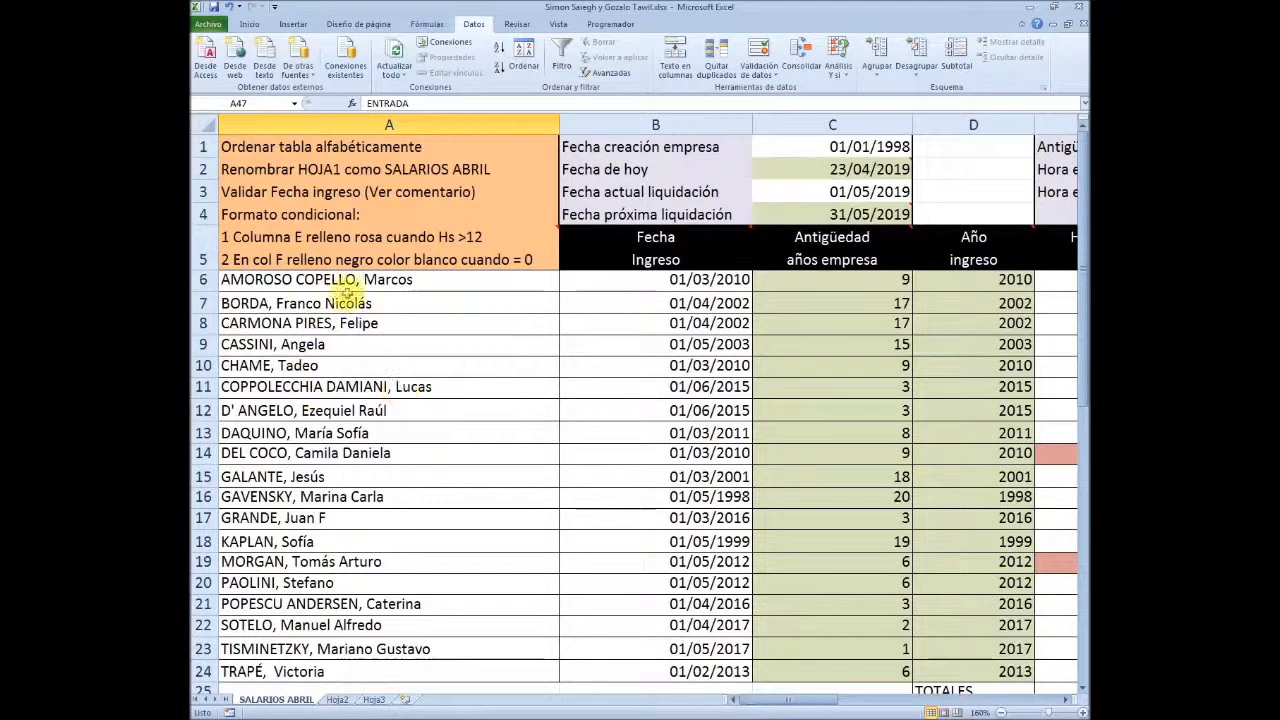
{"action": "left_click_drag", "start_coordinate": [343, 282], "coordinate": [340, 662]}
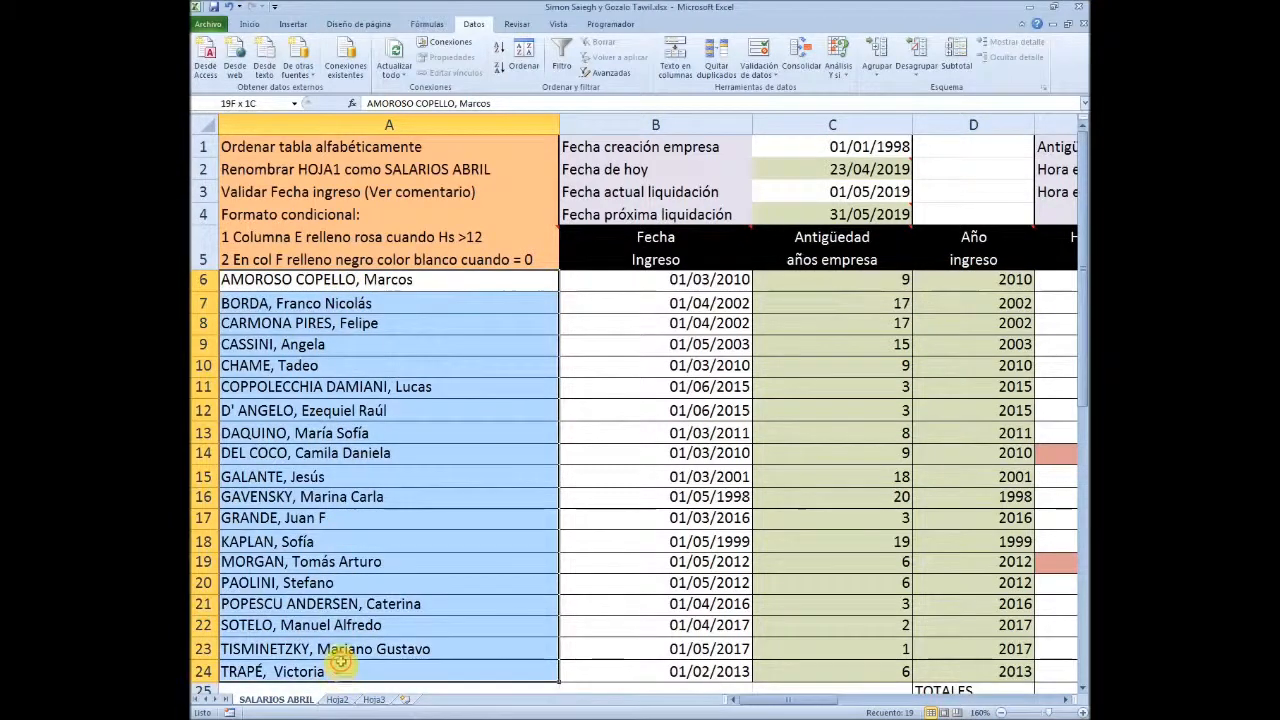
{"action": "scroll", "coordinate": [345, 523], "scroll_direction": "down", "scroll_amount": 8}
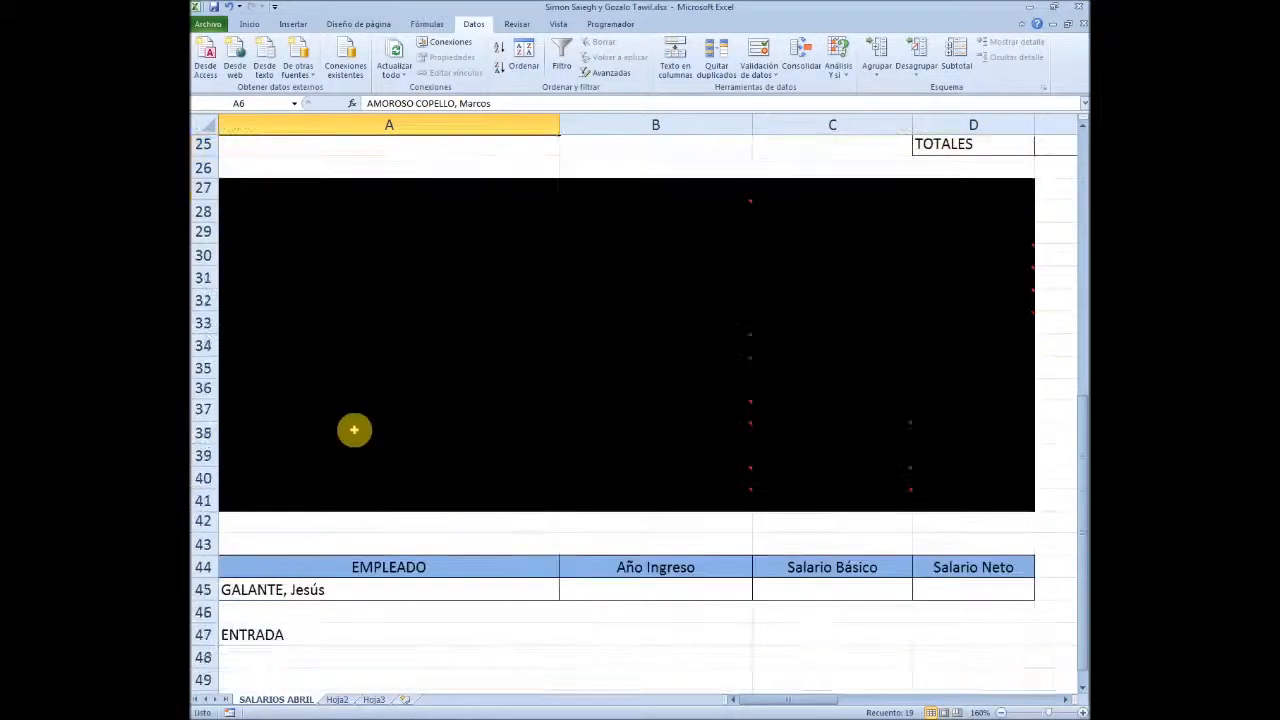
{"action": "scroll", "coordinate": [354, 430], "scroll_direction": "up", "scroll_amount": 2}
{"action": "left_click", "coordinate": [293, 275]}
{"action": "type", "text": "COLUMNA"}
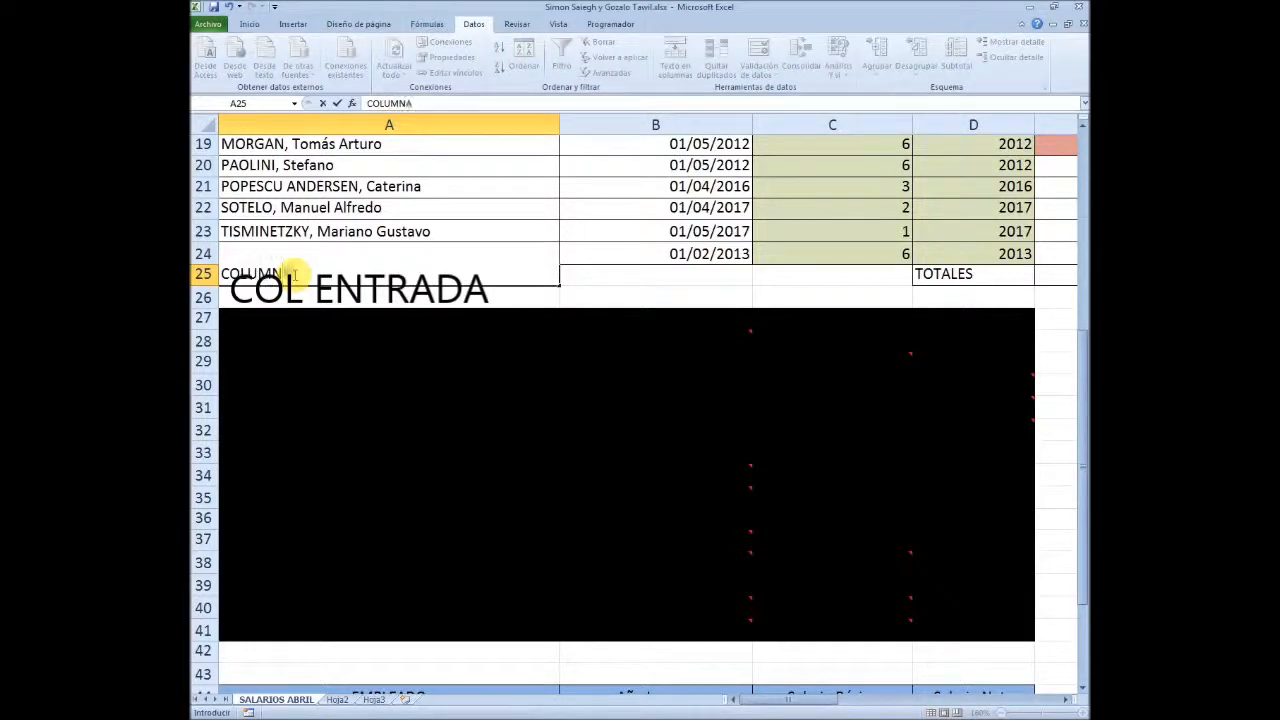
{"action": "type", "text": " ENTRA"}
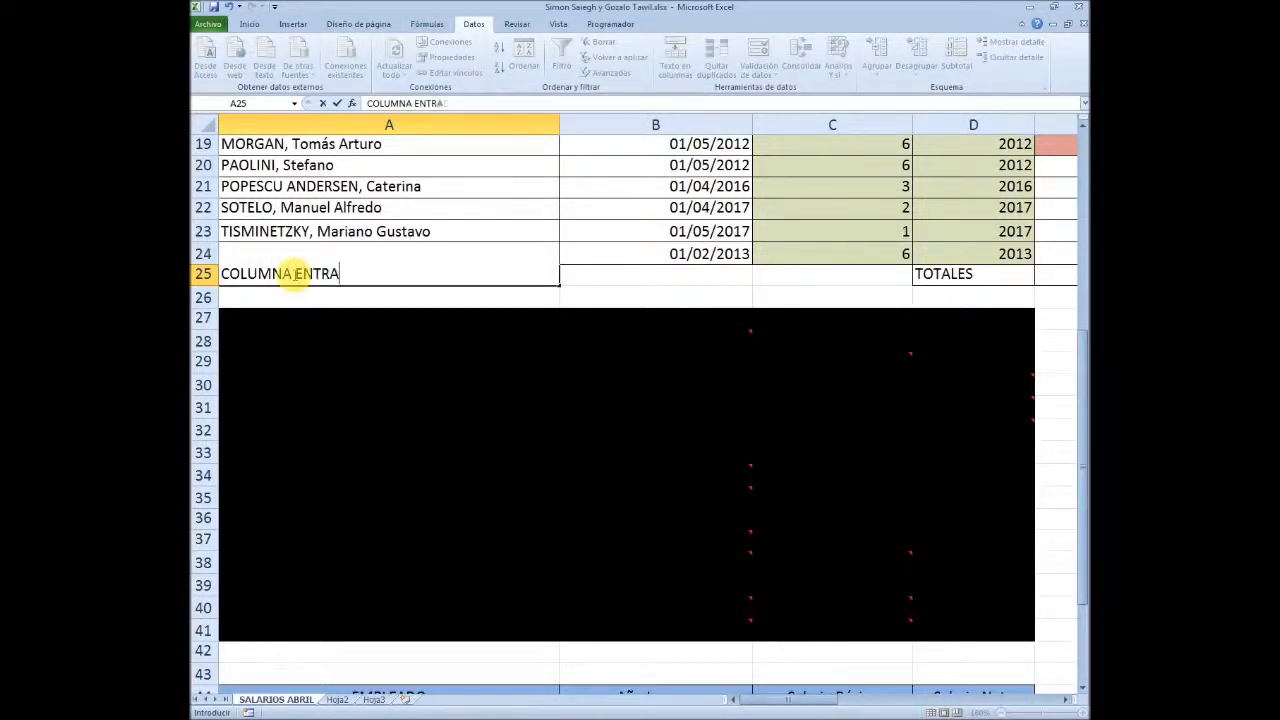
{"action": "type", "text": "DA"}
{"action": "key", "text": "Return"}
Give the COLUMNA ENTRADA cell A25 a light red fill and centre its text
{"action": "left_click", "coordinate": [295, 274]}
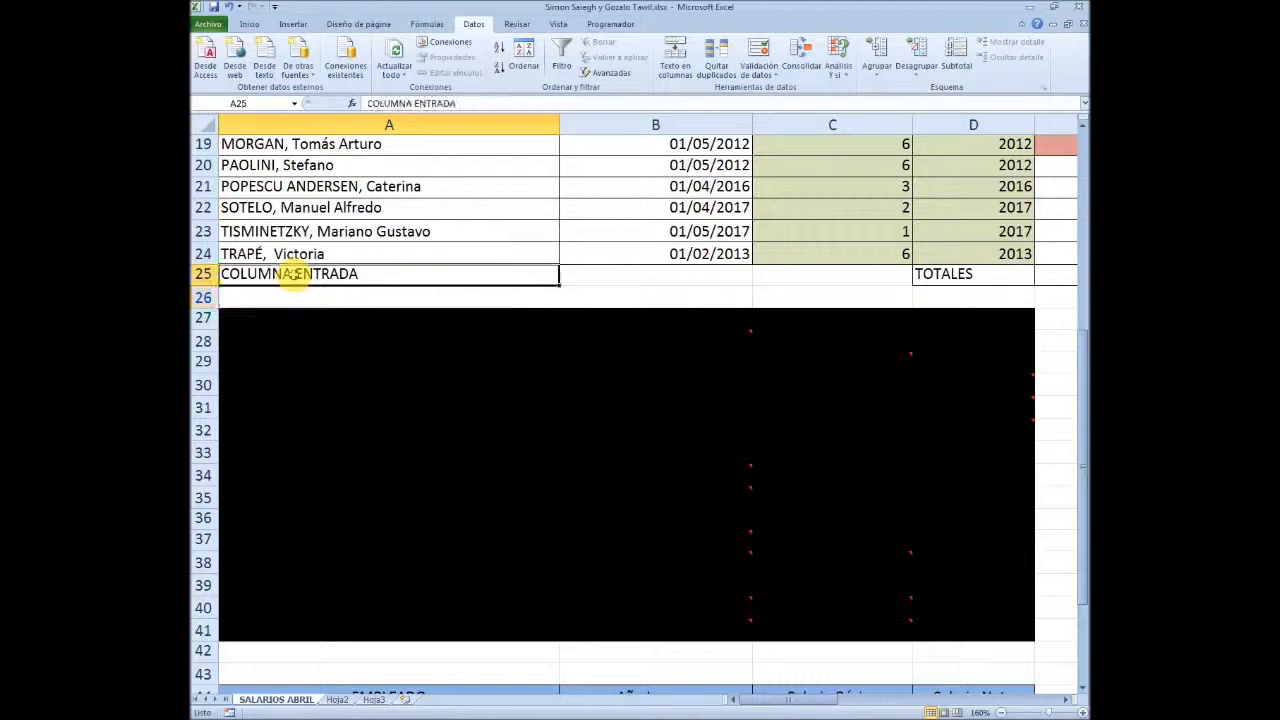
{"action": "left_click", "coordinate": [249, 24]}
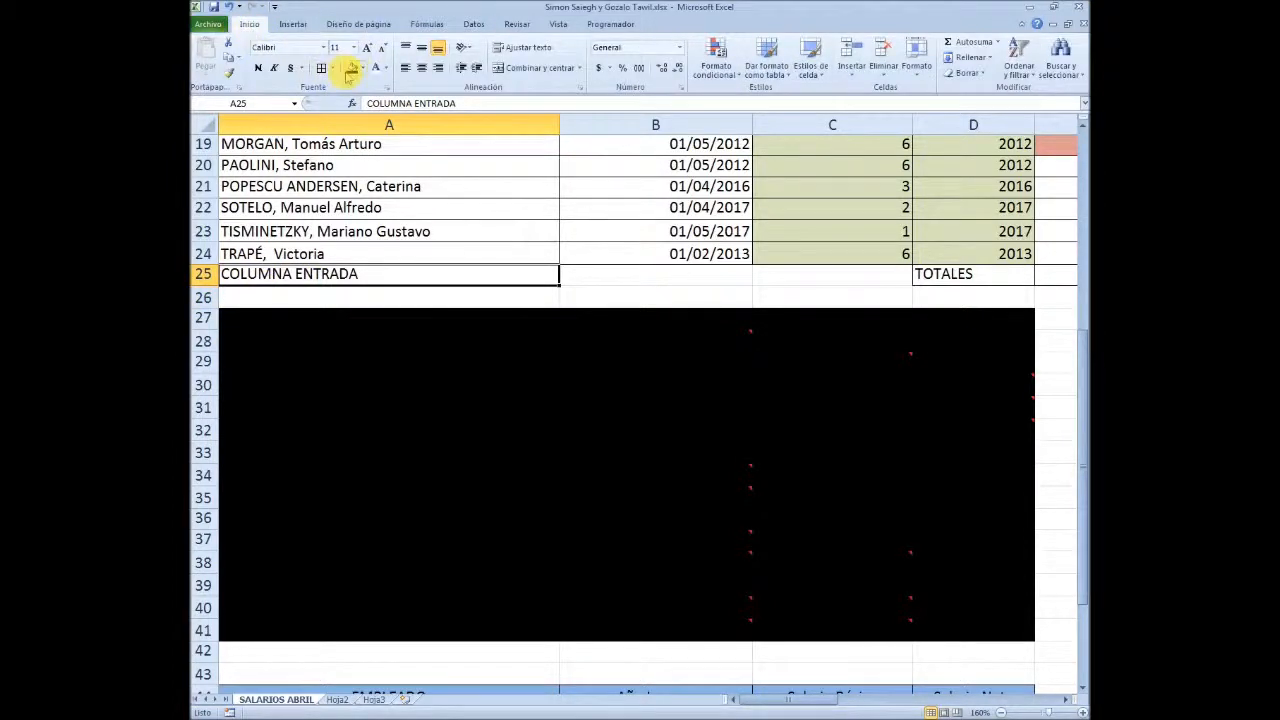
{"action": "left_click", "coordinate": [360, 68]}
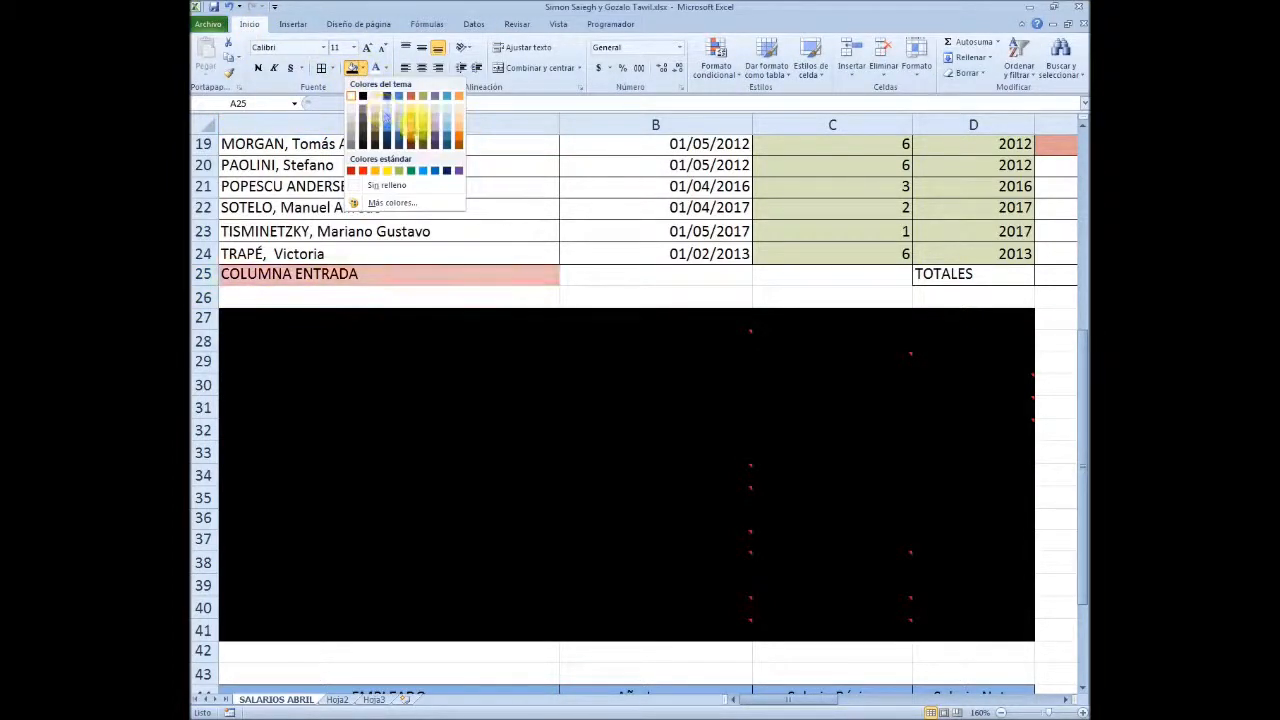
{"action": "left_click", "coordinate": [411, 122]}
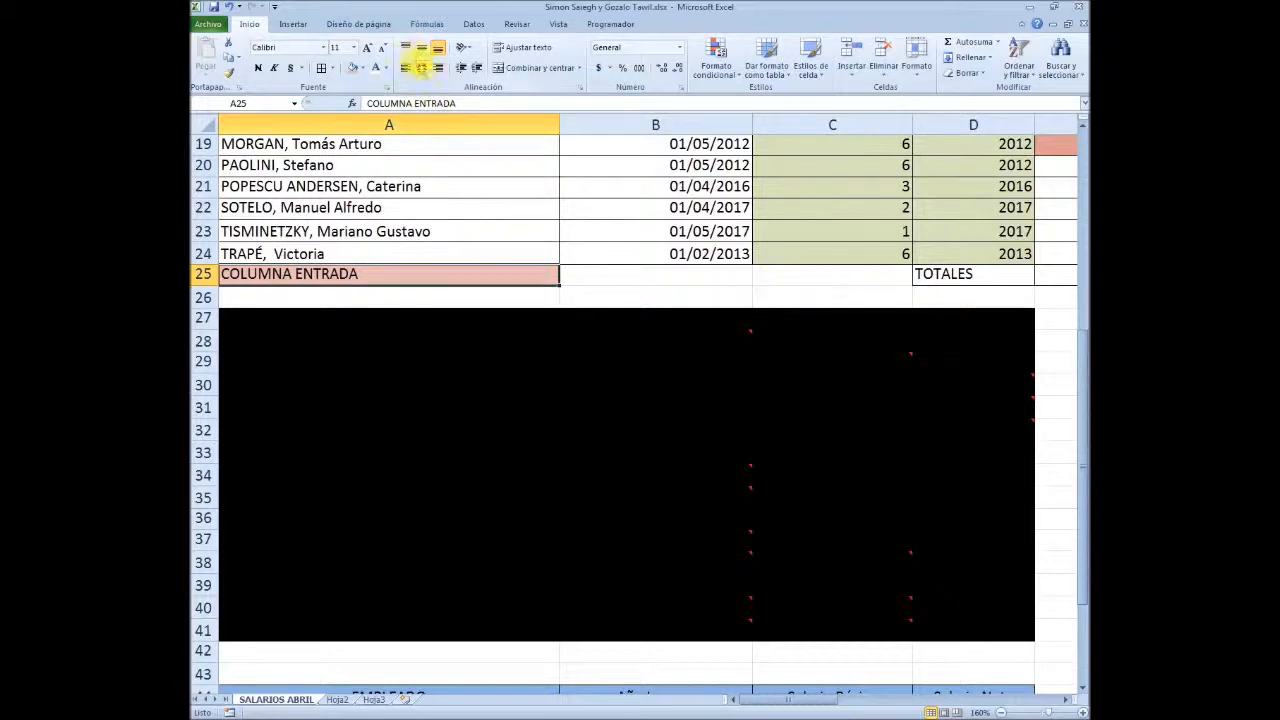
{"action": "left_click", "coordinate": [422, 67]}
Enter the label SALIDA in B47, two rows below the empty Año Ingreso result cell
{"action": "scroll", "coordinate": [565, 400], "scroll_direction": "down", "scroll_amount": 6}
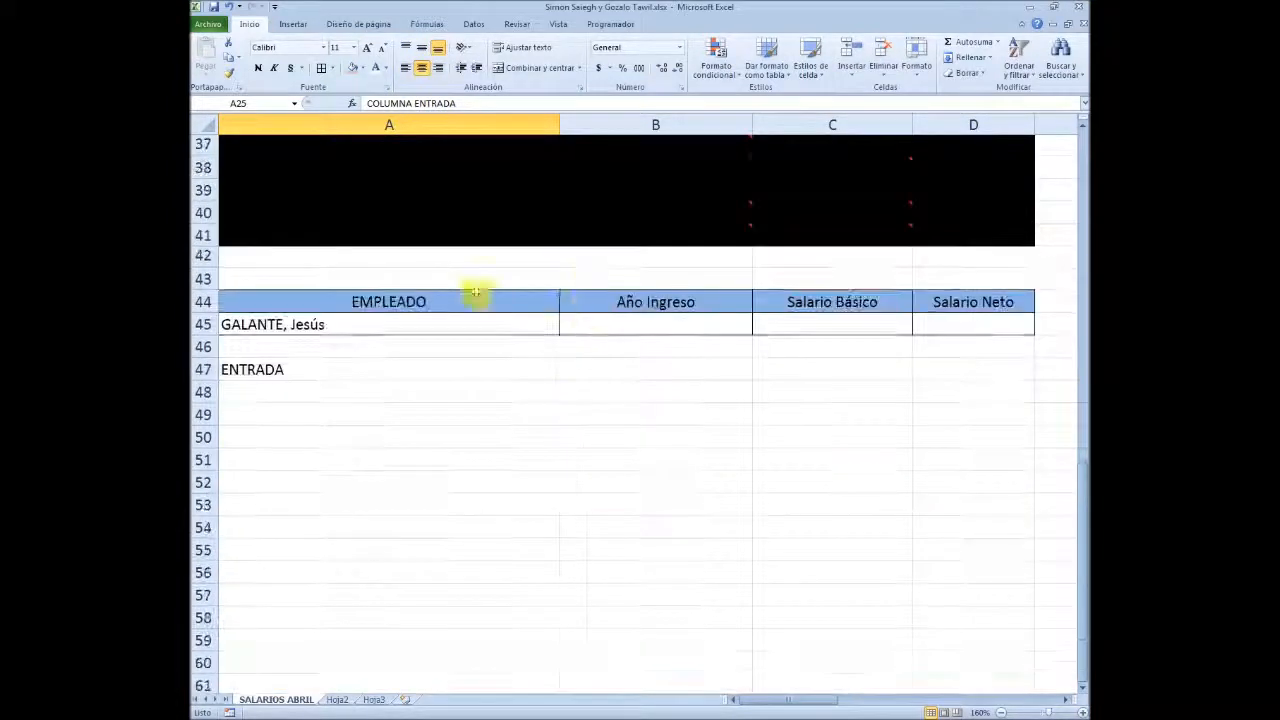
{"action": "left_click", "coordinate": [670, 322]}
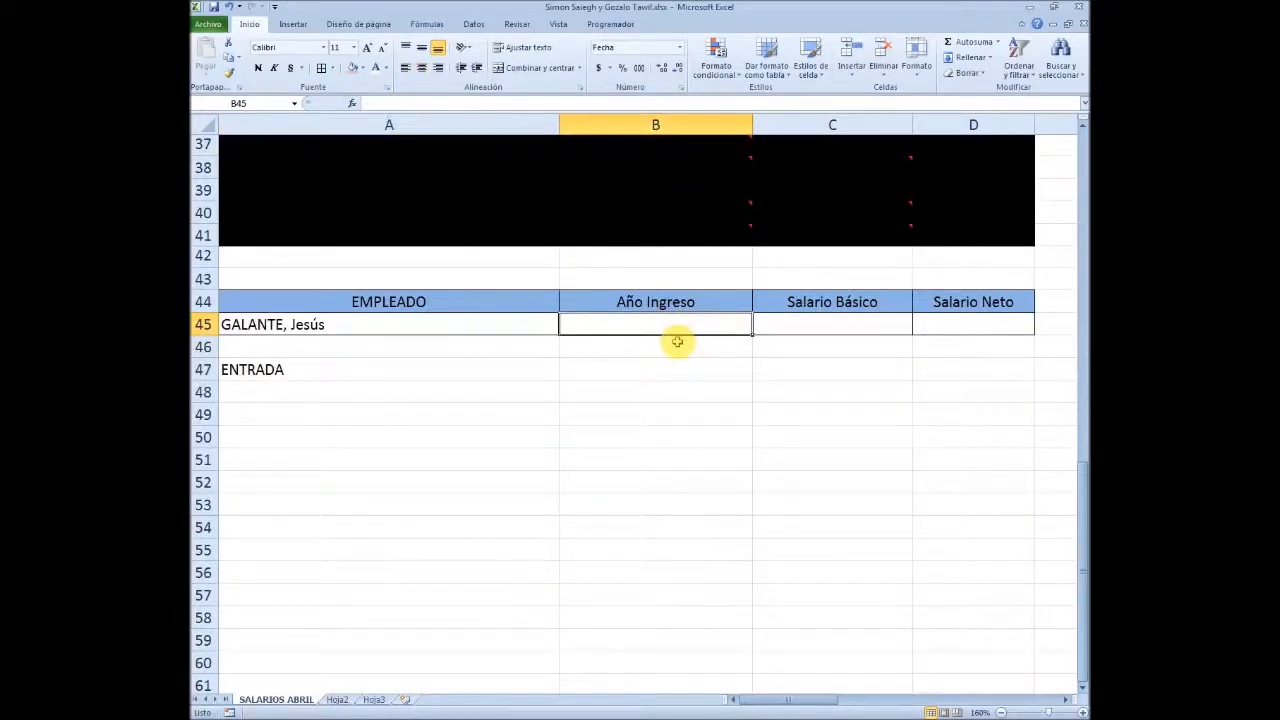
{"action": "left_click", "coordinate": [655, 369]}
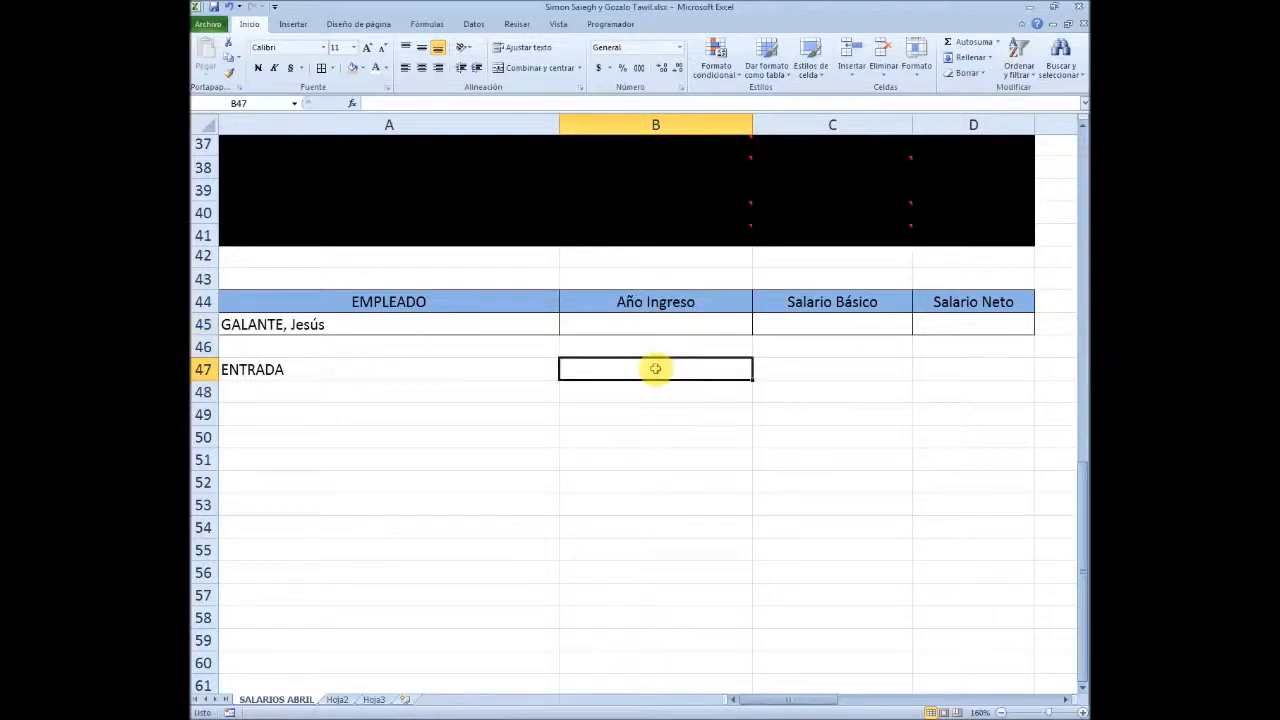
{"action": "type", "text": "SALIDA"}
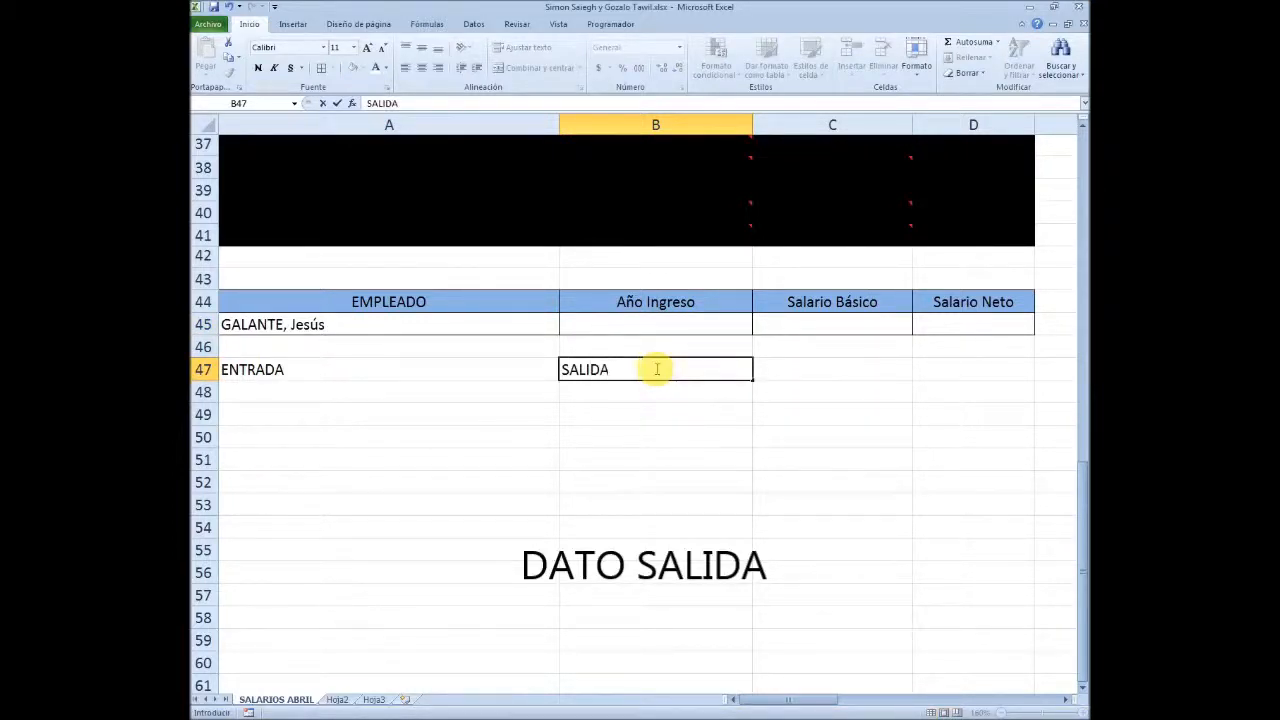
{"action": "key", "text": "Return"}
{"action": "left_click", "coordinate": [652, 366]}
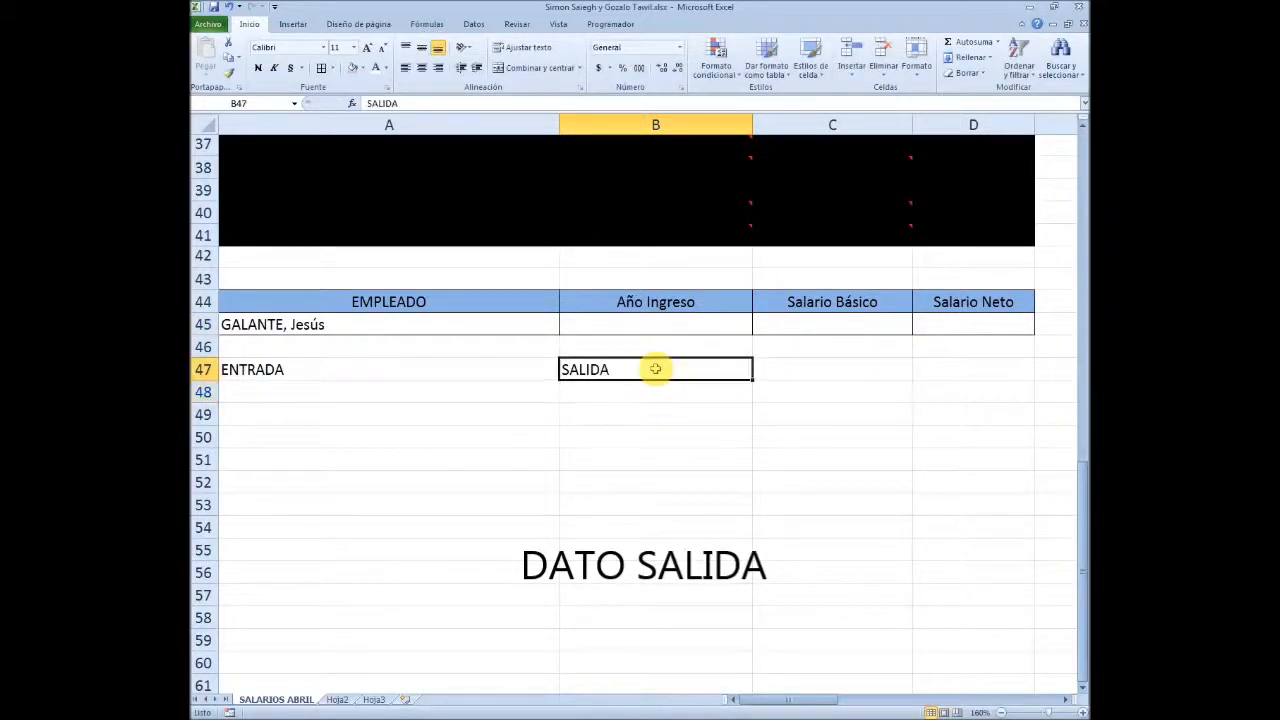
Replace the TOTALES label in D25 with COL SALIDA, centred and with the same light red fill as A25
{"action": "scroll", "coordinate": [650, 413], "scroll_direction": "up", "scroll_amount": 2}
{"action": "scroll", "coordinate": [650, 416], "scroll_direction": "up", "scroll_amount": 9}
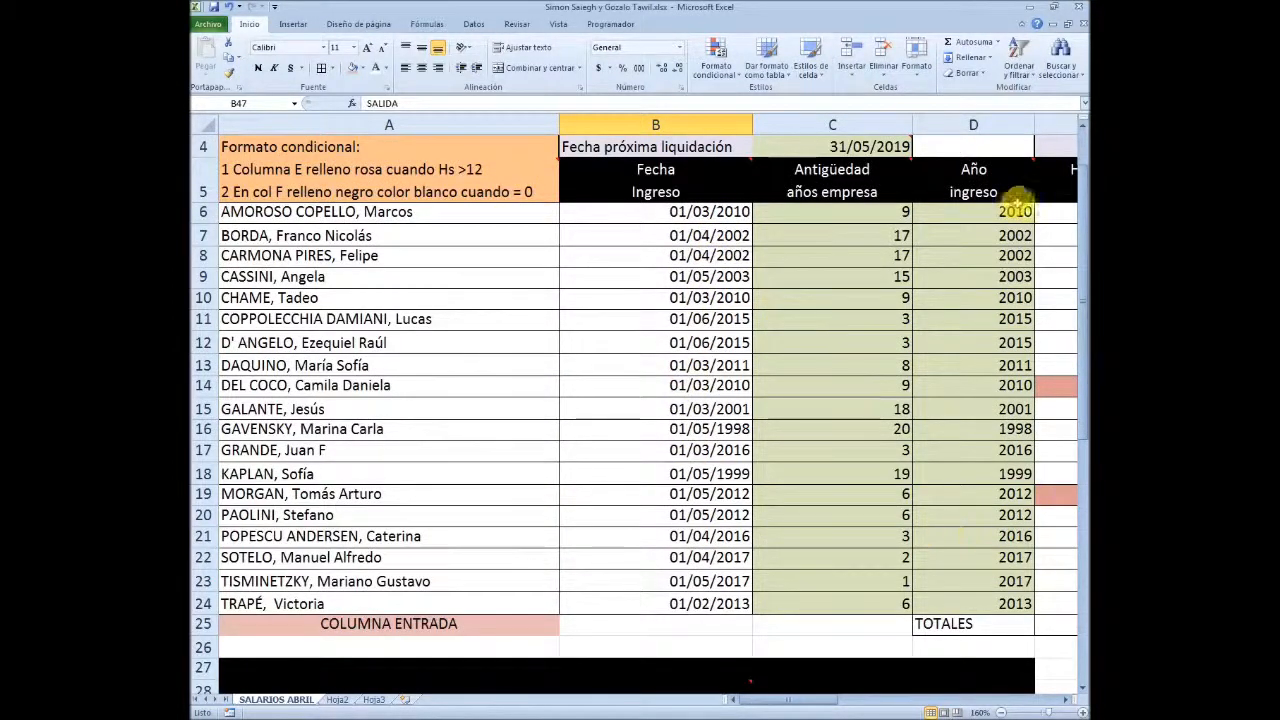
{"action": "scroll", "coordinate": [922, 516], "scroll_direction": "down", "scroll_amount": 2}
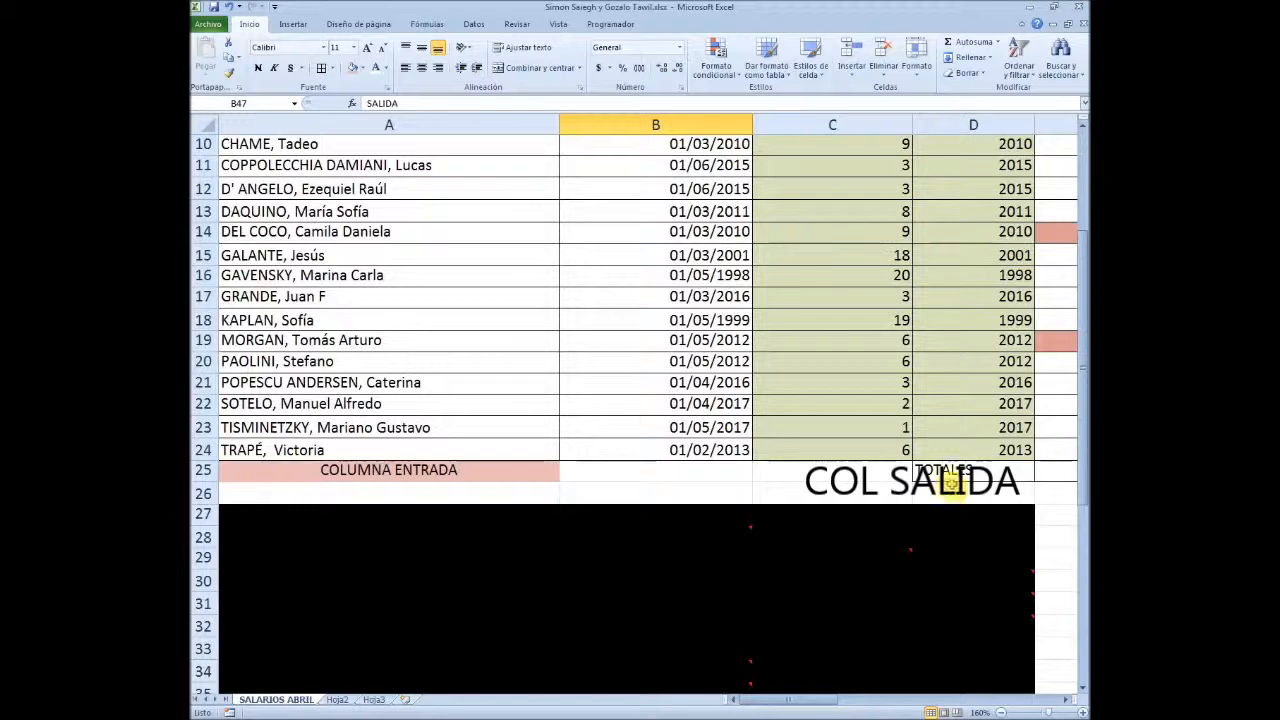
{"action": "left_click", "coordinate": [953, 469]}
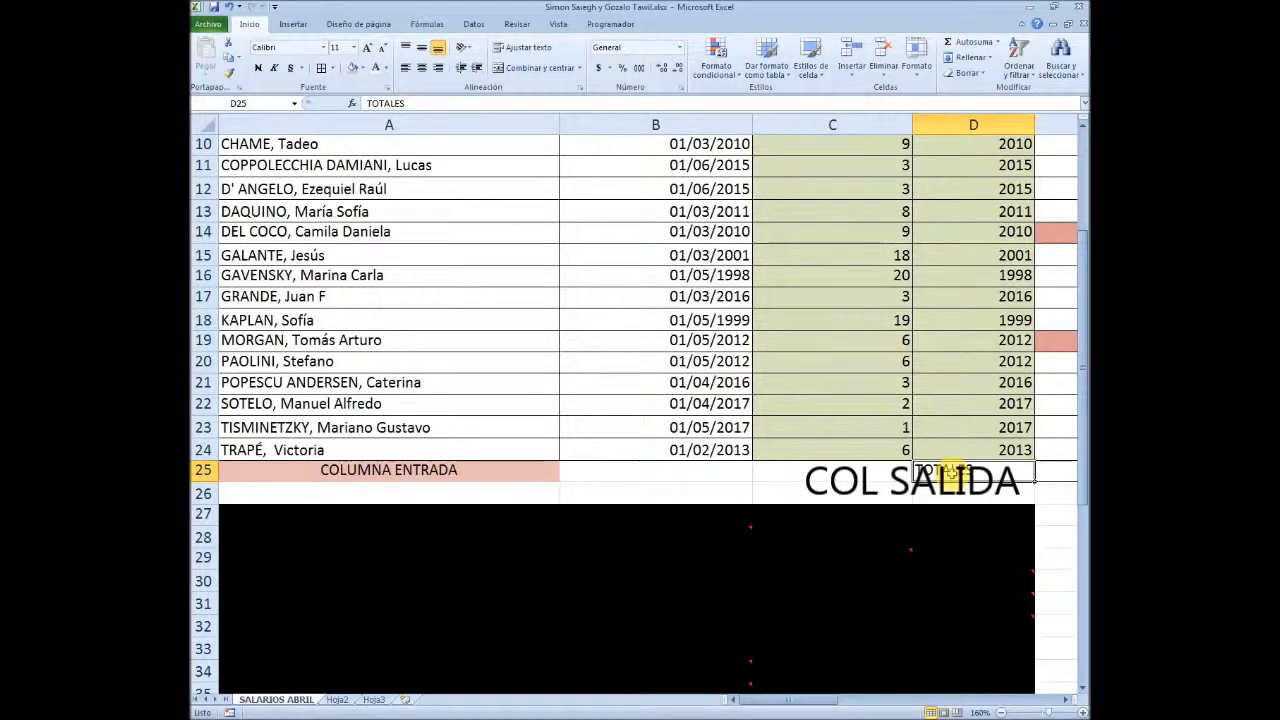
{"action": "type", "text": "COL S"}
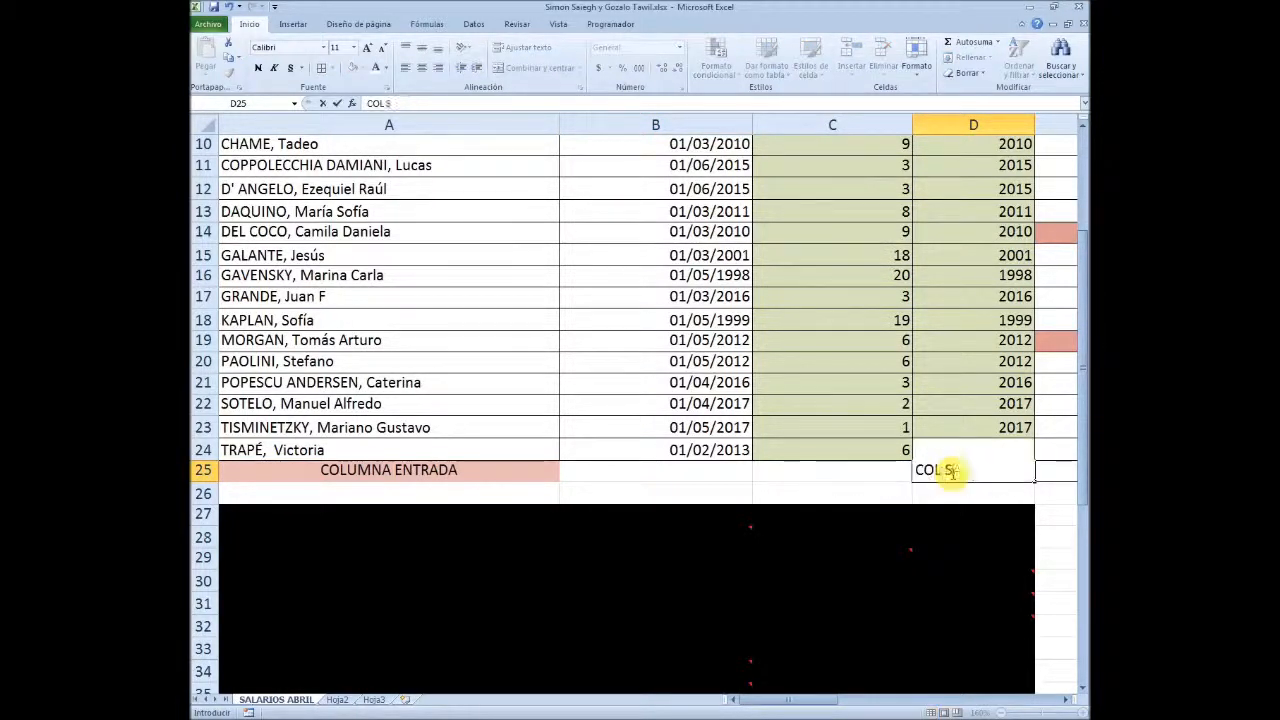
{"action": "type", "text": "ALIDA"}
{"action": "key", "text": "ctrl+Return"}
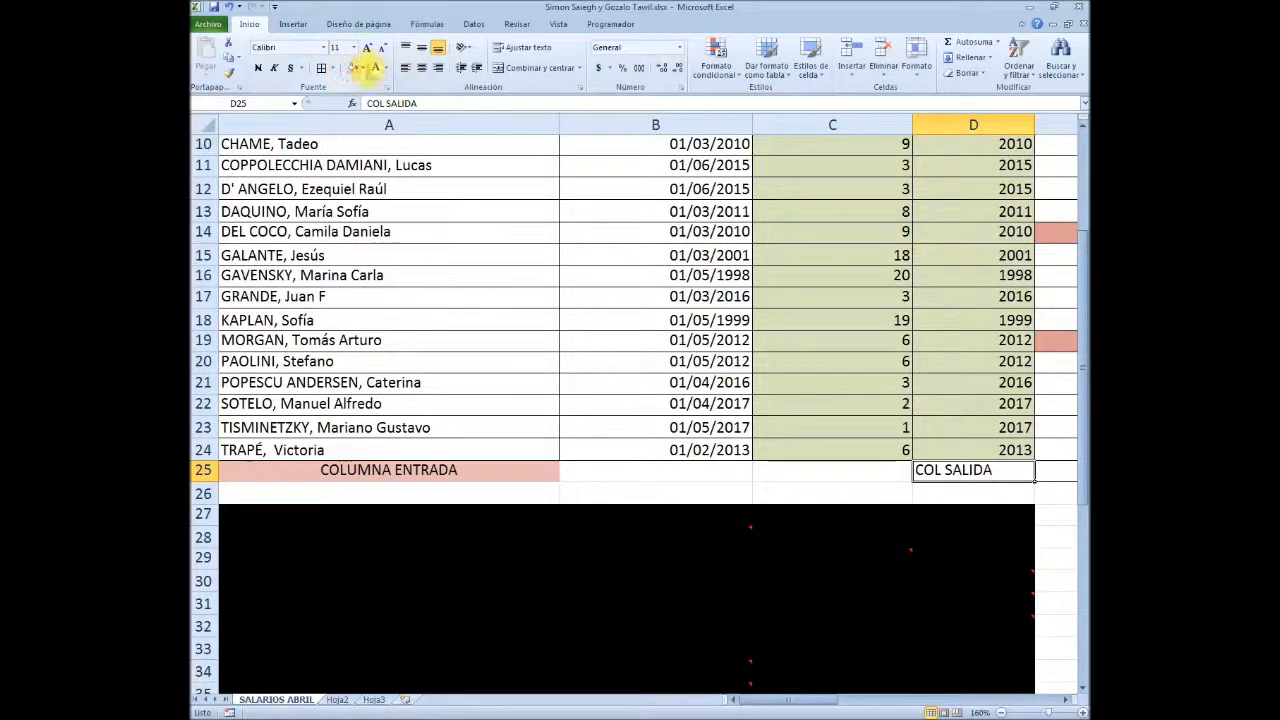
{"action": "left_click", "coordinate": [422, 69]}
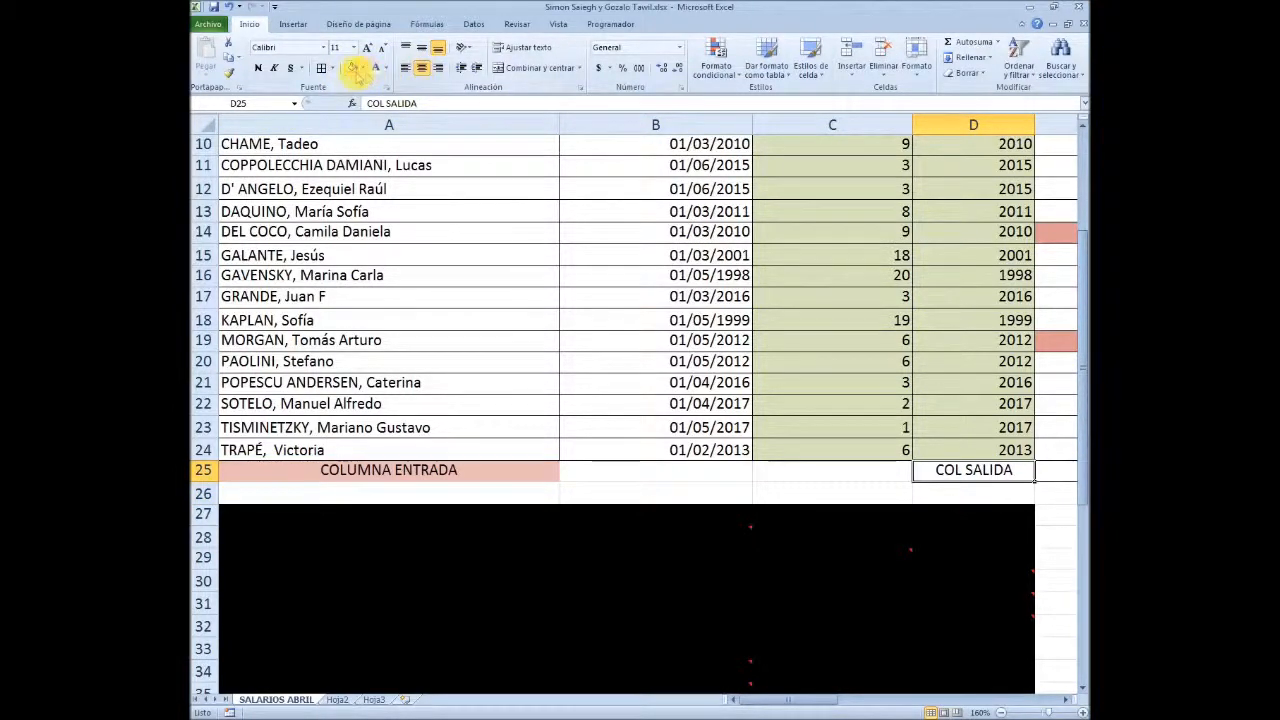
{"action": "left_click", "coordinate": [353, 68]}
Review the input column label in A25 against the lookup input cell A45 and the output cell B45
{"action": "scroll", "coordinate": [660, 505], "scroll_direction": "up", "scroll_amount": 1}
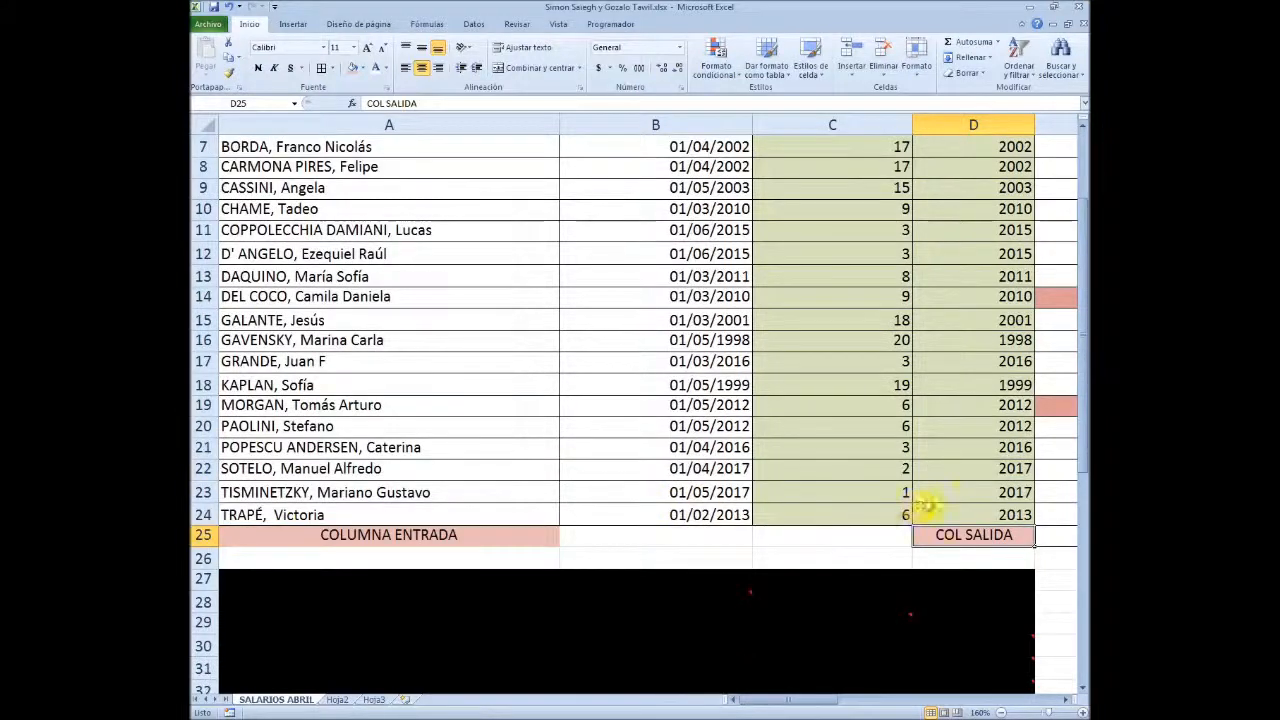
{"action": "left_click", "coordinate": [412, 535]}
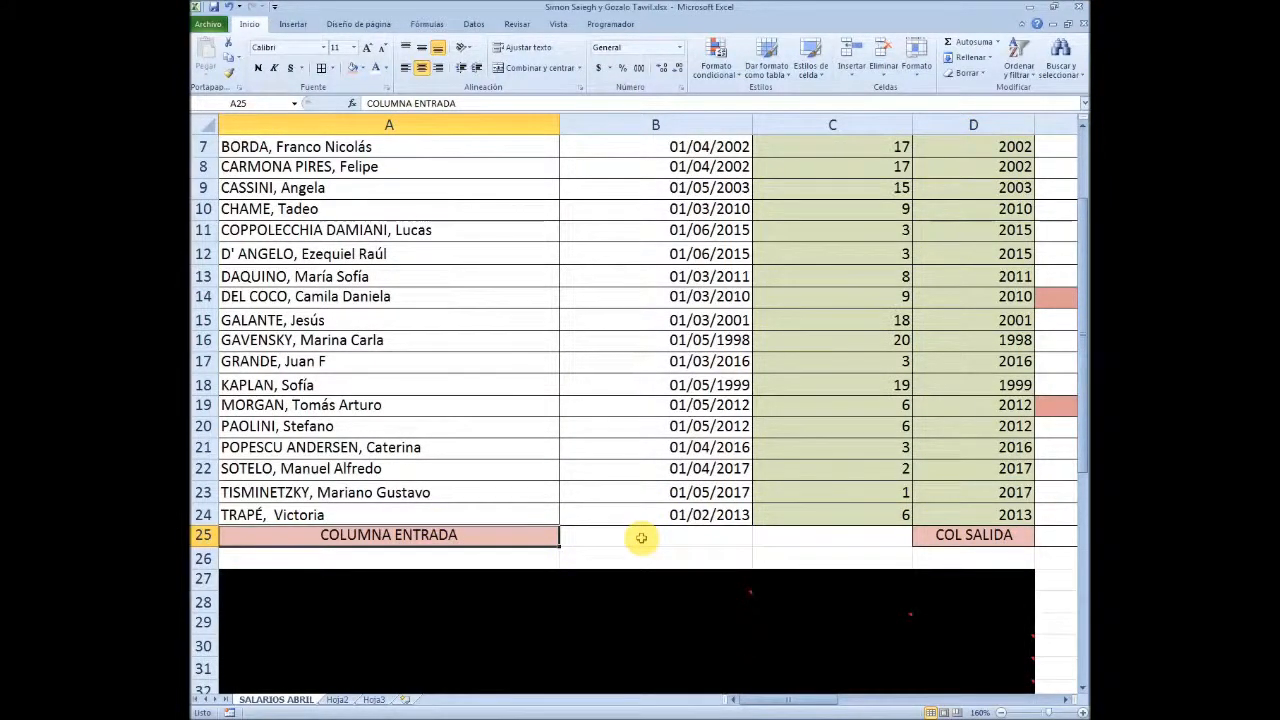
{"action": "scroll", "coordinate": [641, 538], "scroll_direction": "down", "scroll_amount": 7}
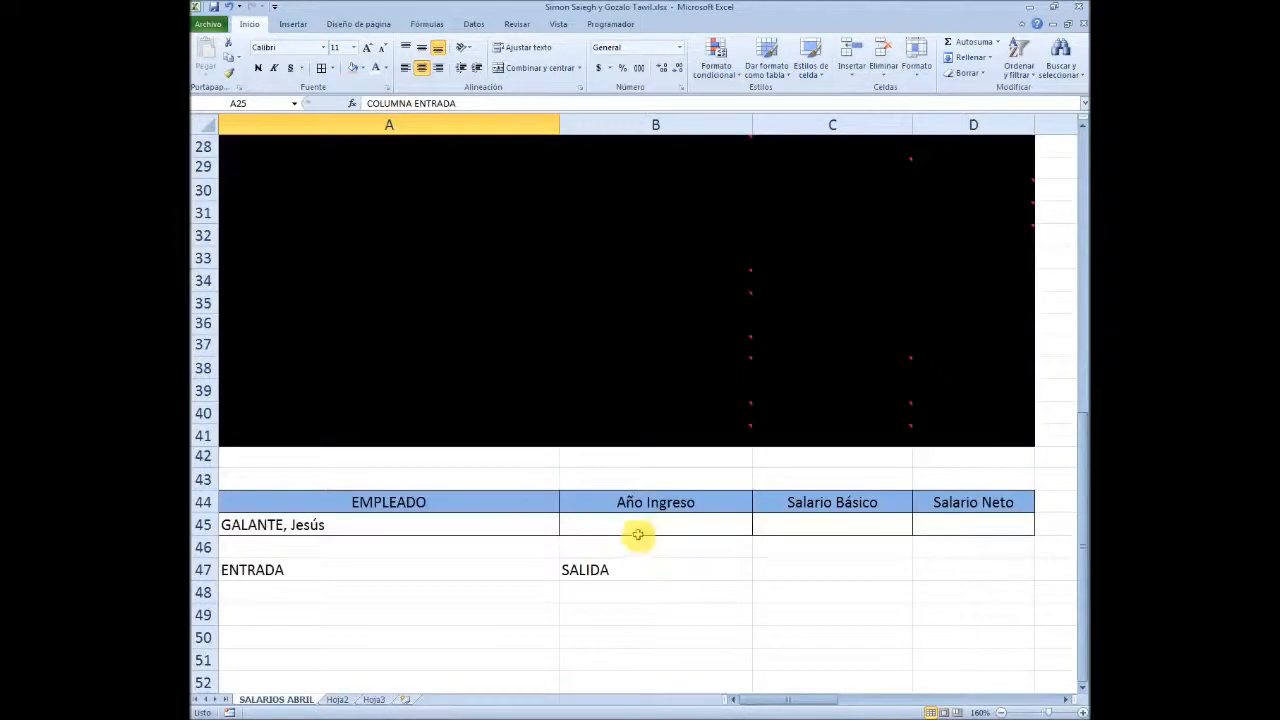
{"action": "left_click", "coordinate": [420, 524]}
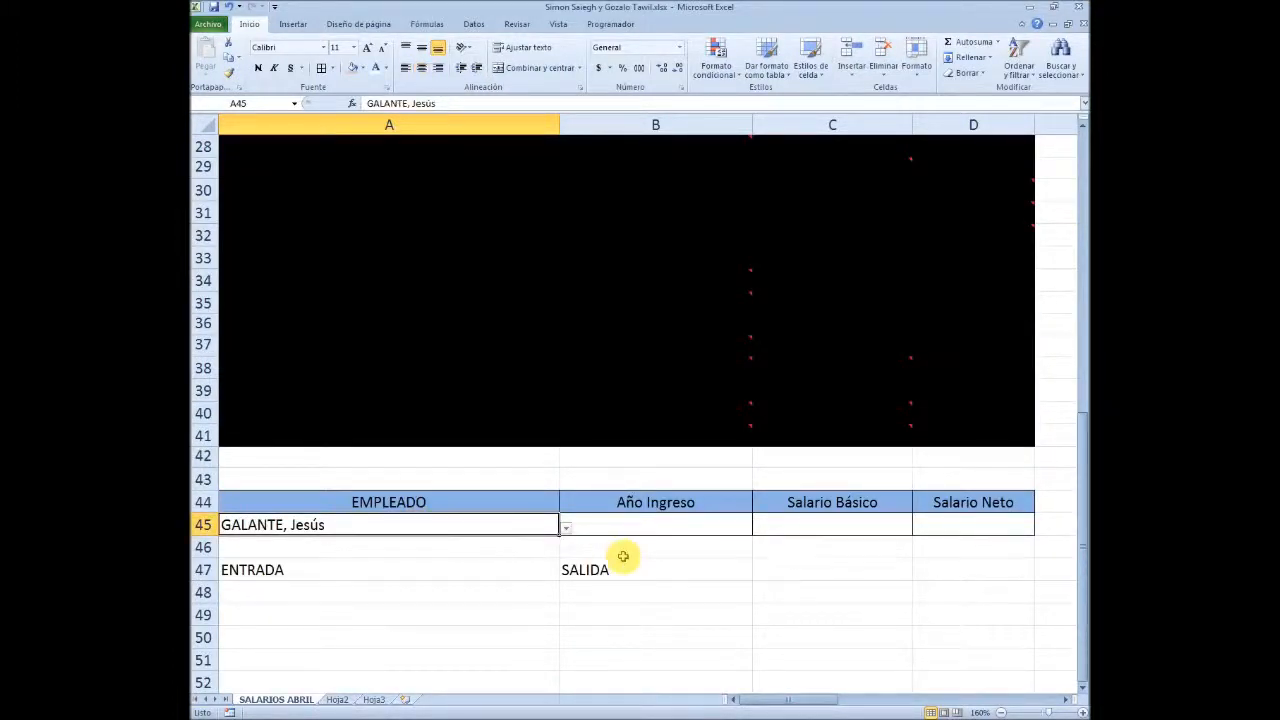
{"action": "left_click", "coordinate": [598, 527]}
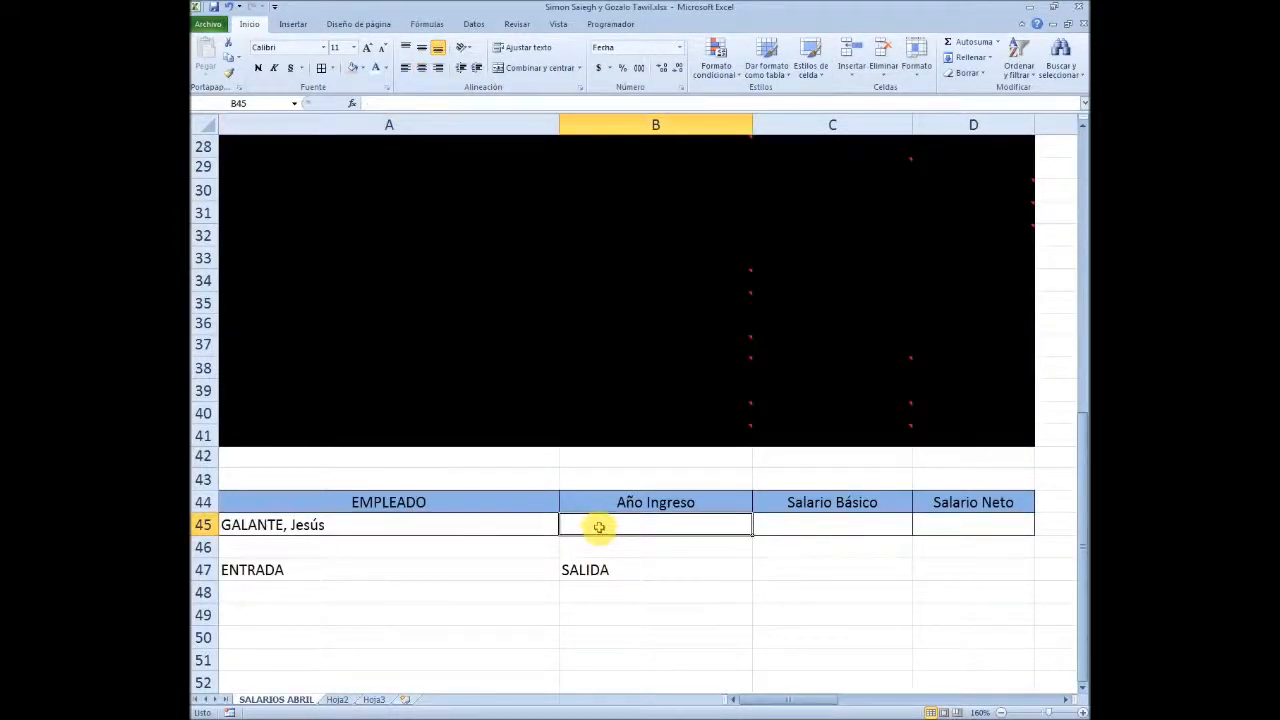
{"action": "left_click", "coordinate": [391, 522]}
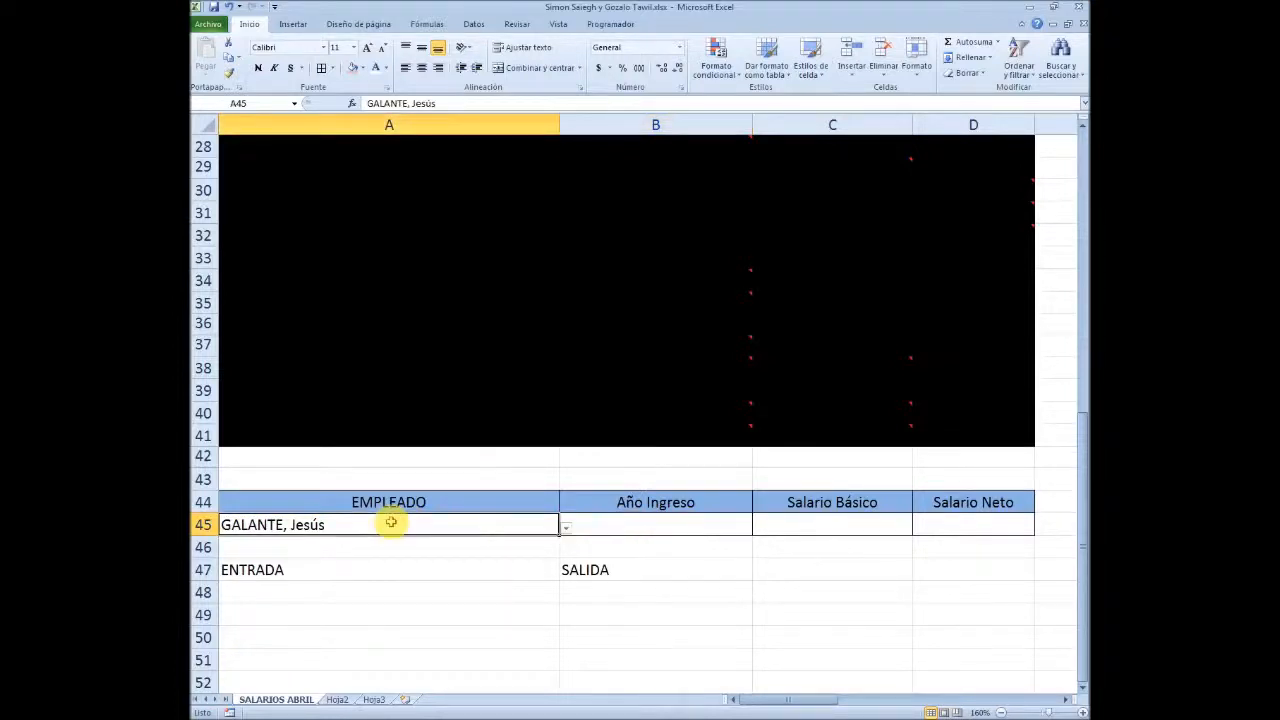
Go down the employee names from A6 to find the row matching the employee selected in A45
{"action": "scroll", "coordinate": [424, 521], "scroll_direction": "up", "scroll_amount": 9}
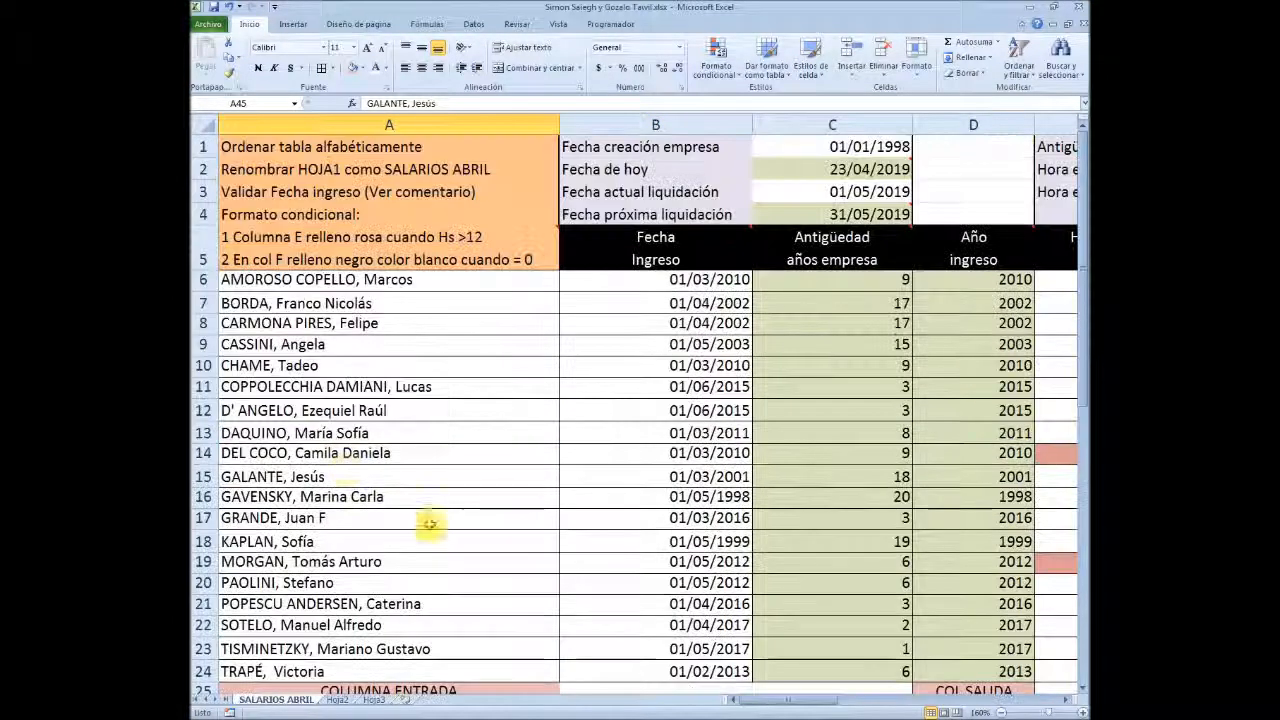
{"action": "left_click", "coordinate": [308, 278]}
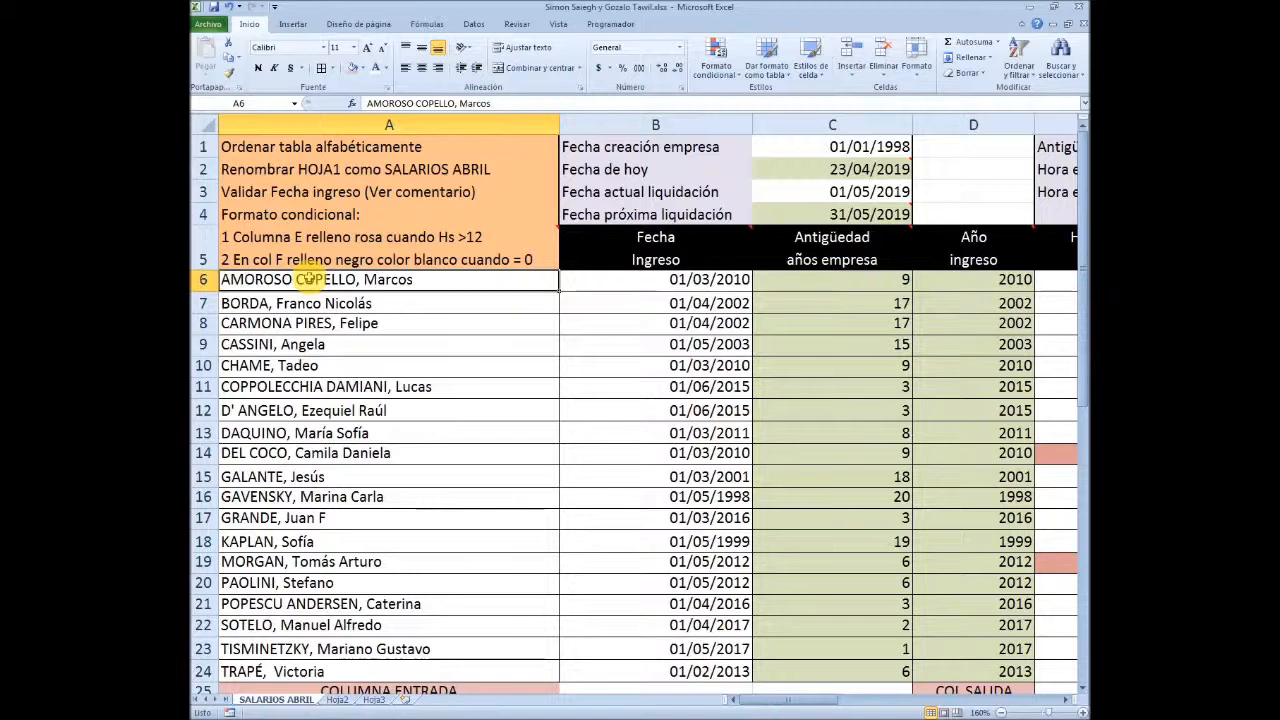
{"action": "key", "text": "Down"}
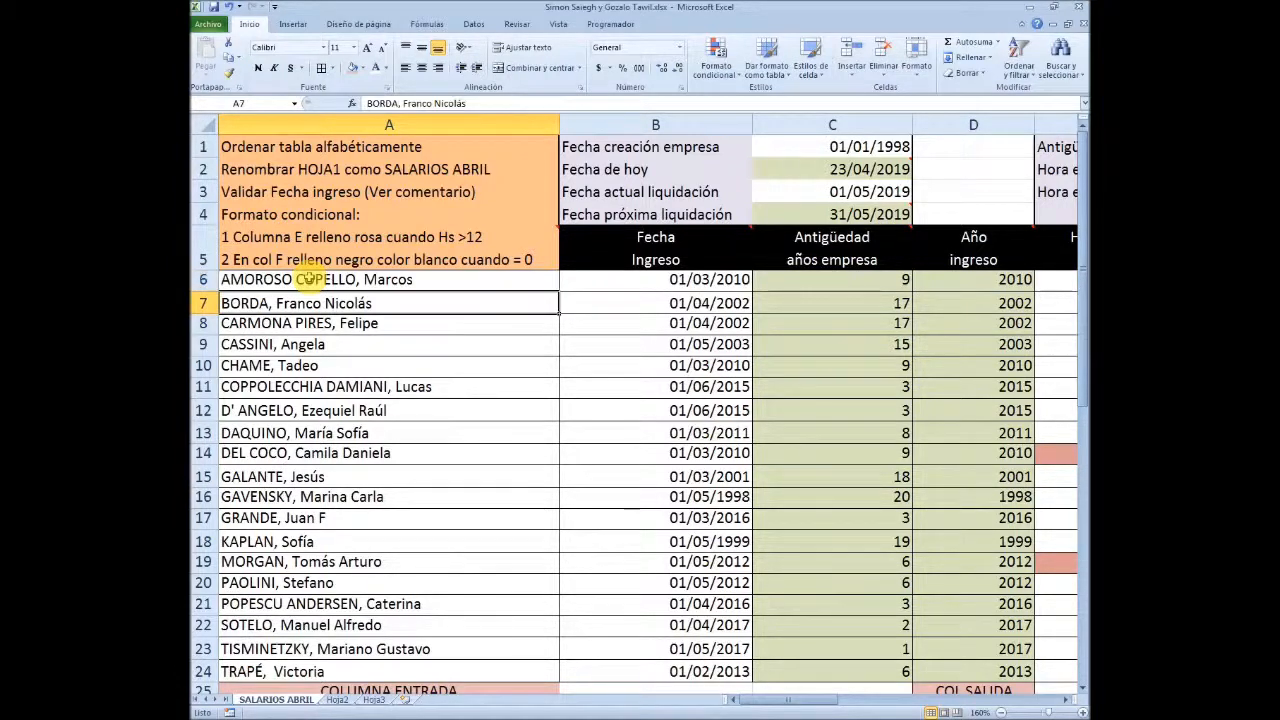
{"action": "key", "text": "Down"}
{"action": "key", "text": "Down"}
{"action": "key", "text": "Down"}
{"action": "key", "text": "Down"}
{"action": "key", "text": "Down"}
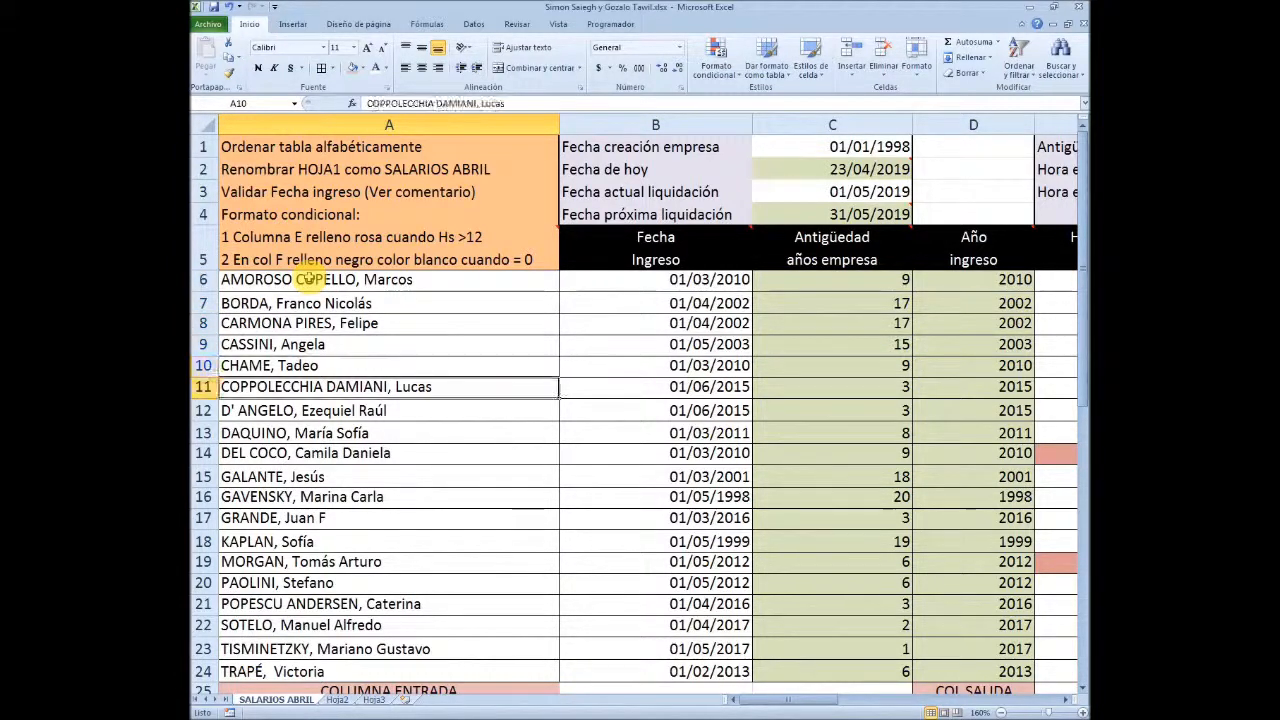
{"action": "key", "text": "Down"}
{"action": "key", "text": "Down"}
{"action": "key", "text": "Down"}
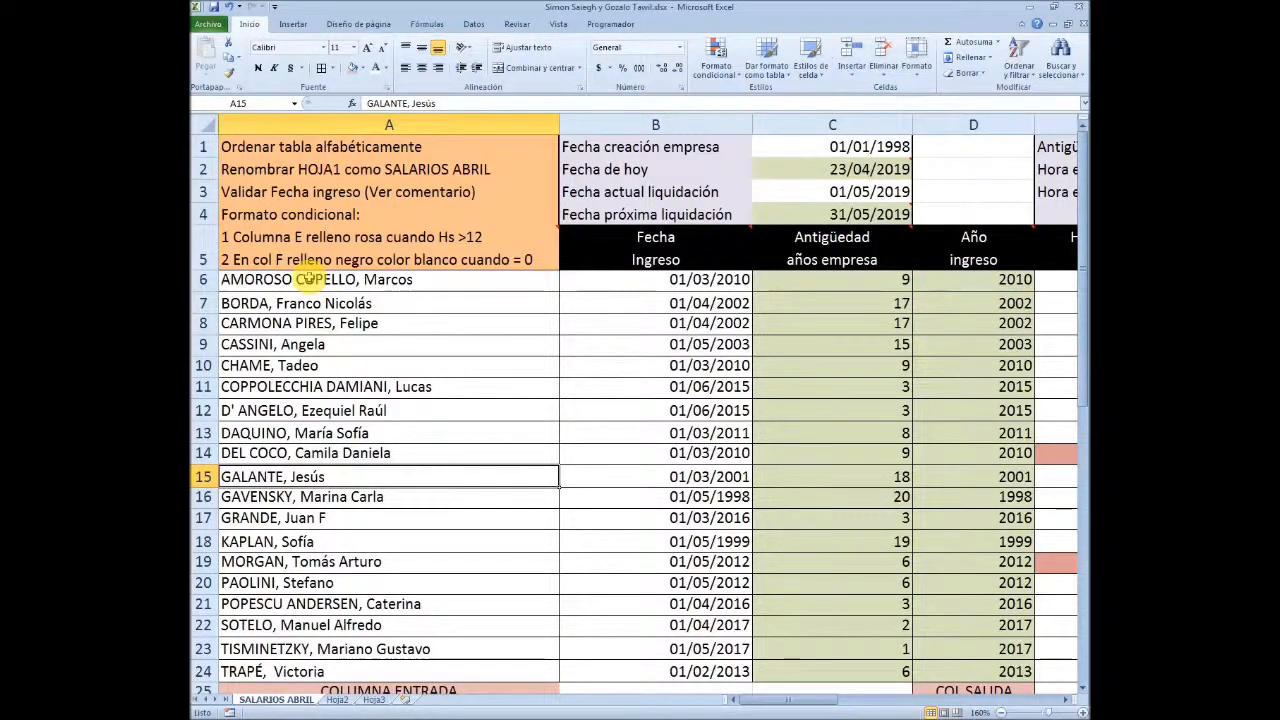
Trace the matching employee's row 15 from column A to D, counting the columns up to Año ingreso
{"action": "key", "text": "Right"}
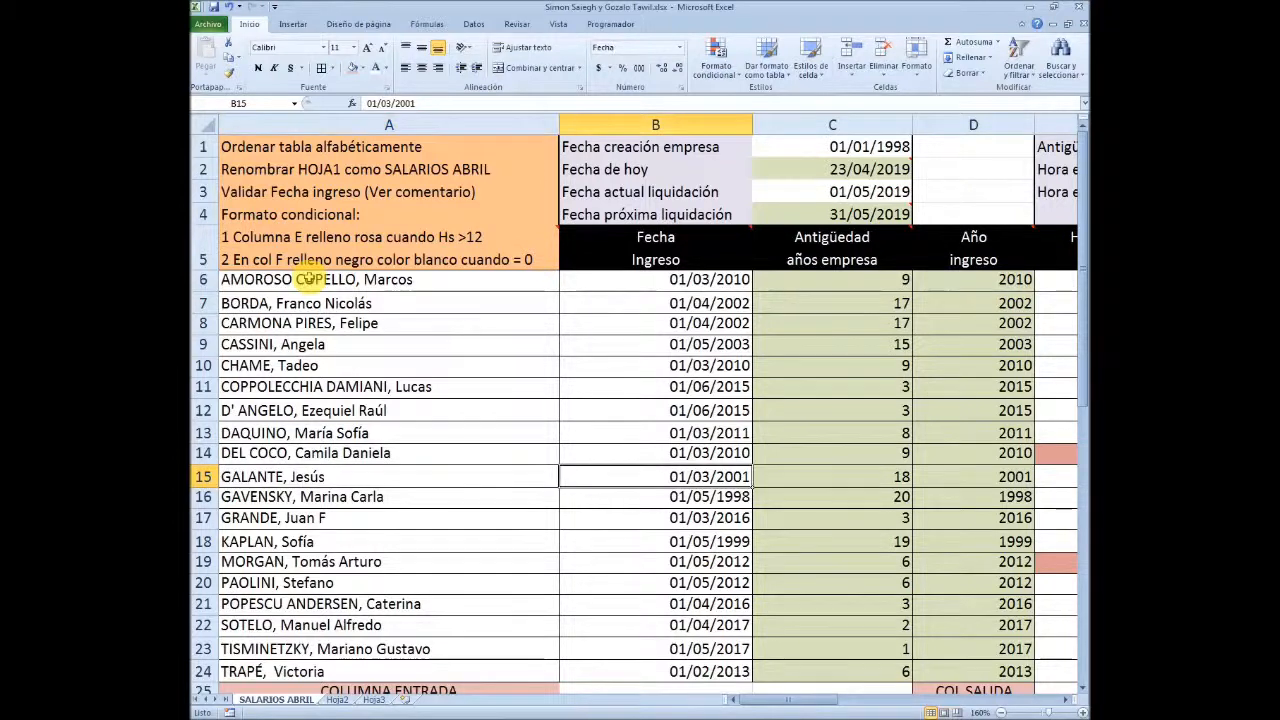
{"action": "key", "text": "Right"}
{"action": "key", "text": "Right"}
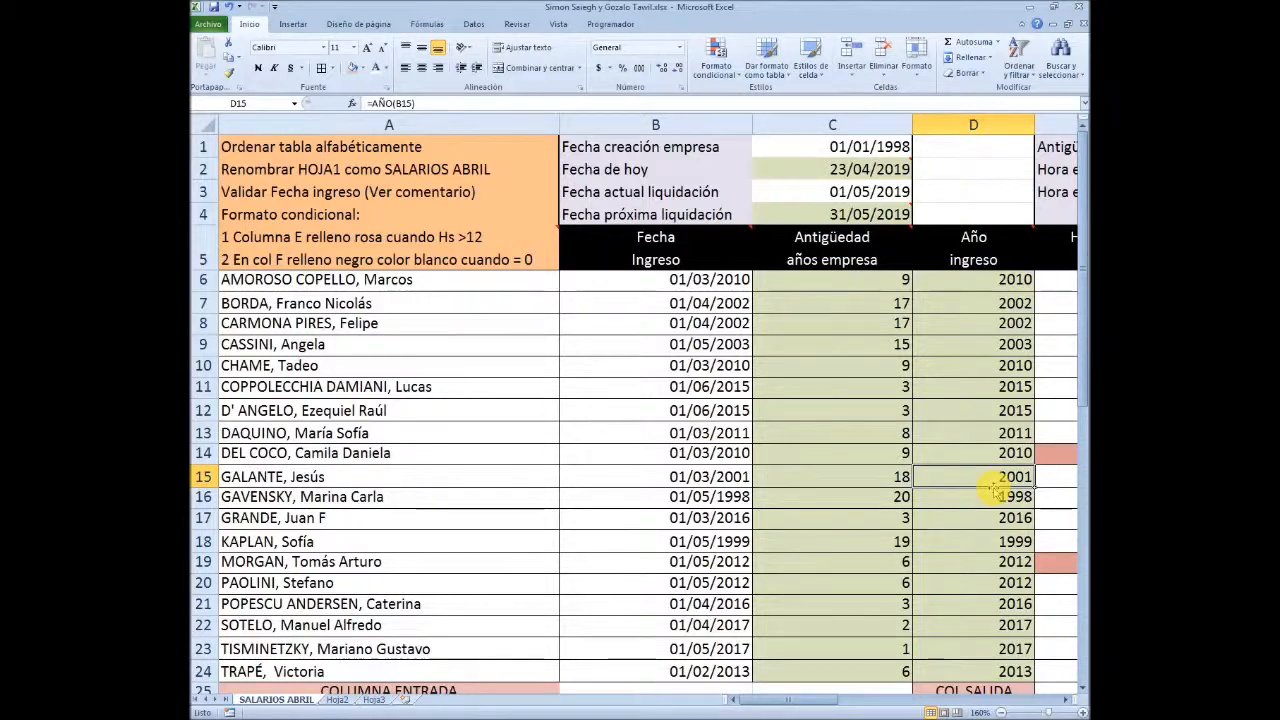
{"action": "key", "text": "Left"}
{"action": "key", "text": "Left"}
{"action": "key", "text": "Left"}
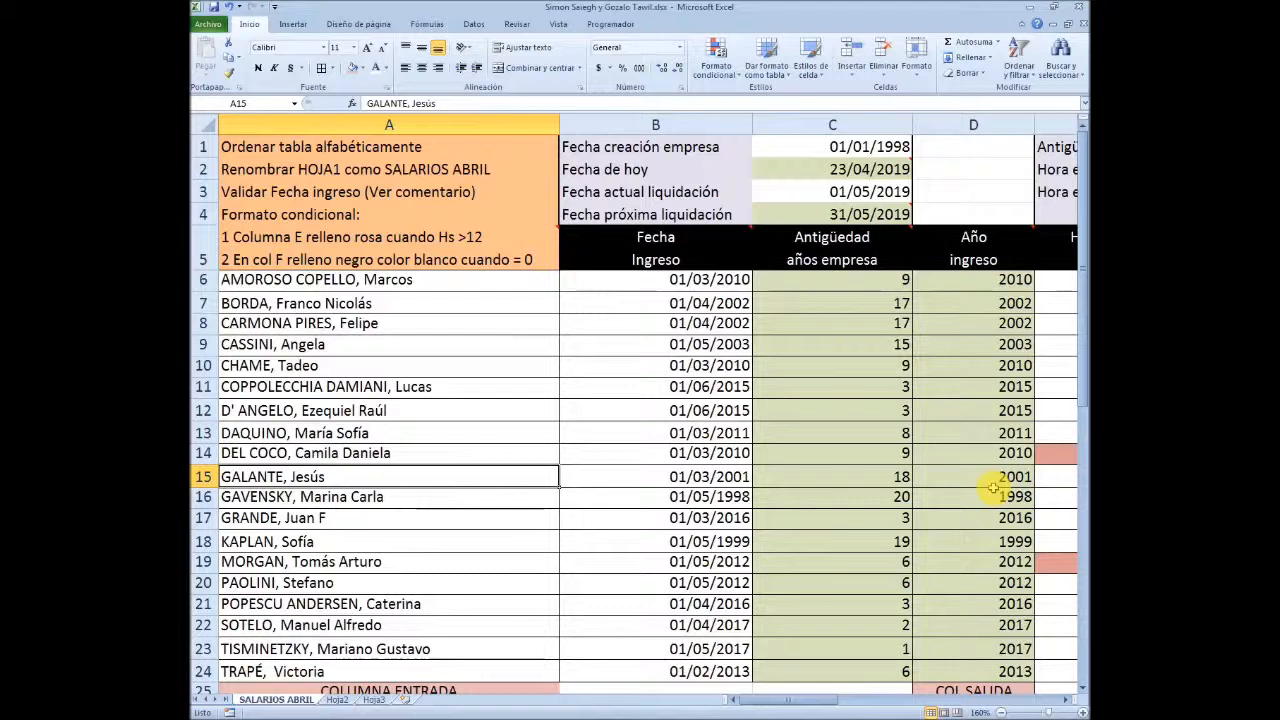
{"action": "key", "text": "Right"}
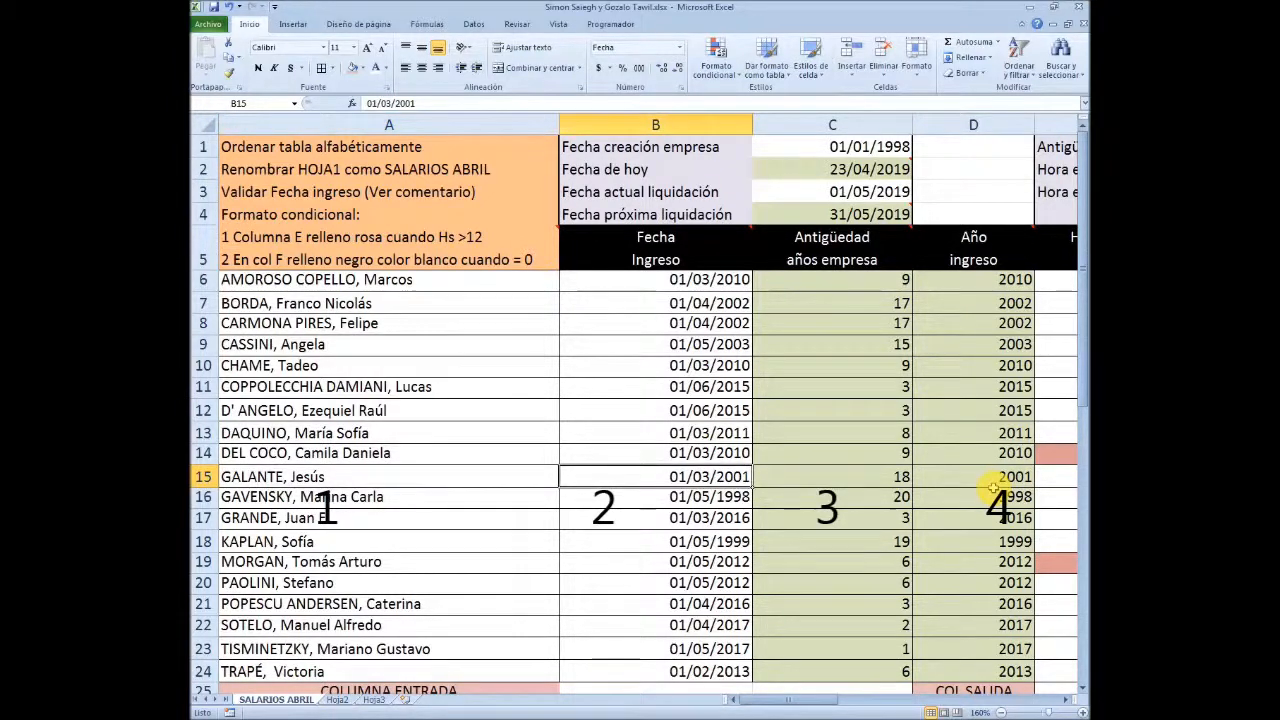
{"action": "key", "text": "Right"}
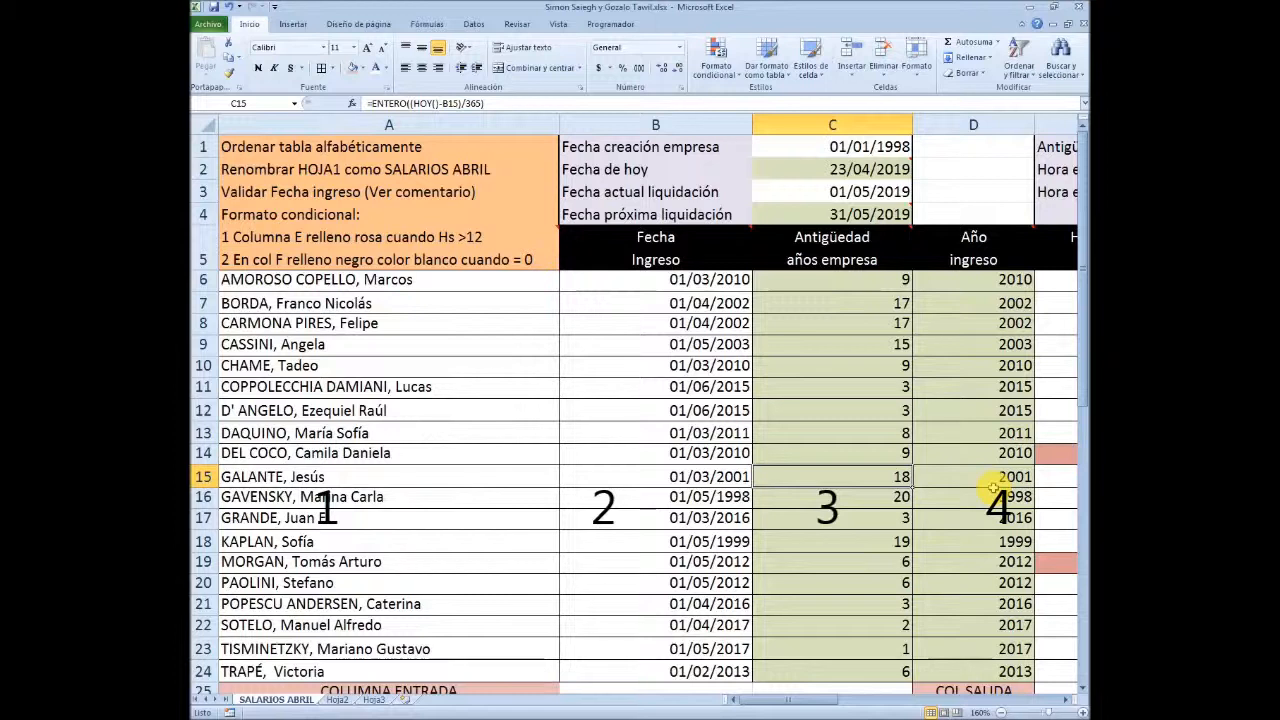
{"action": "key", "text": "Right"}
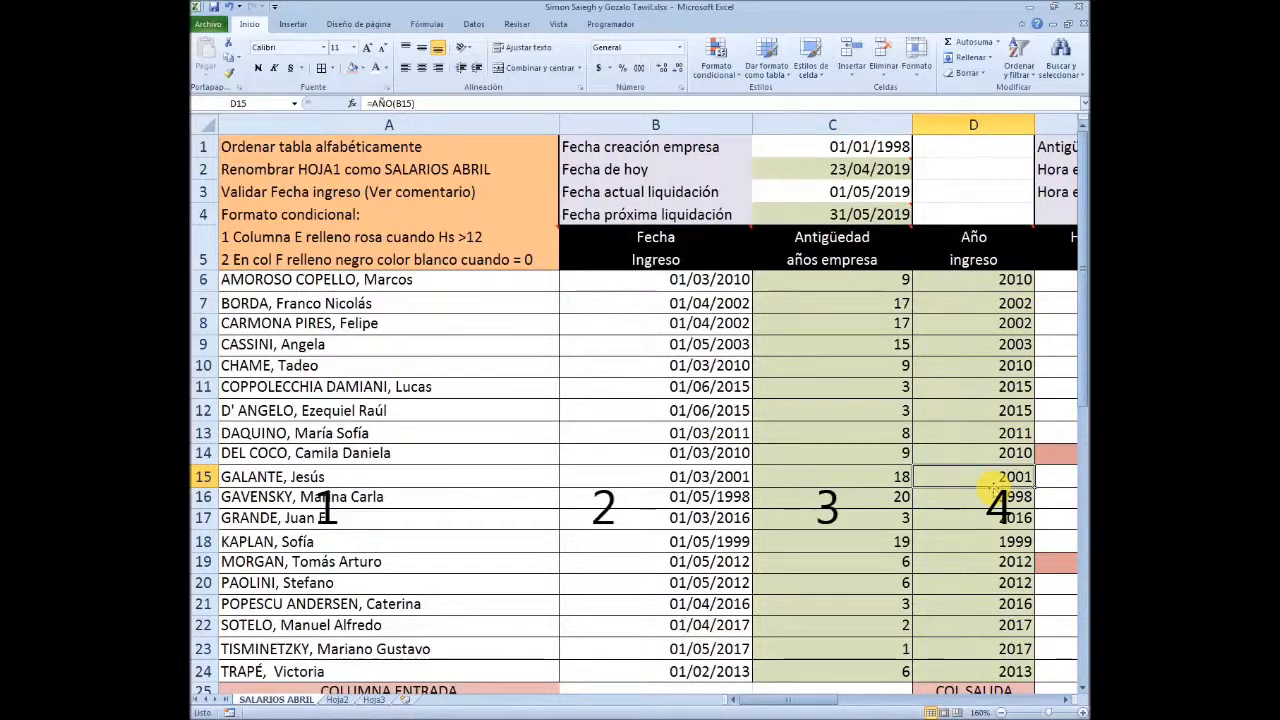
{"action": "key", "text": "Left"}
{"action": "key", "text": "Left"}
{"action": "key", "text": "Left"}
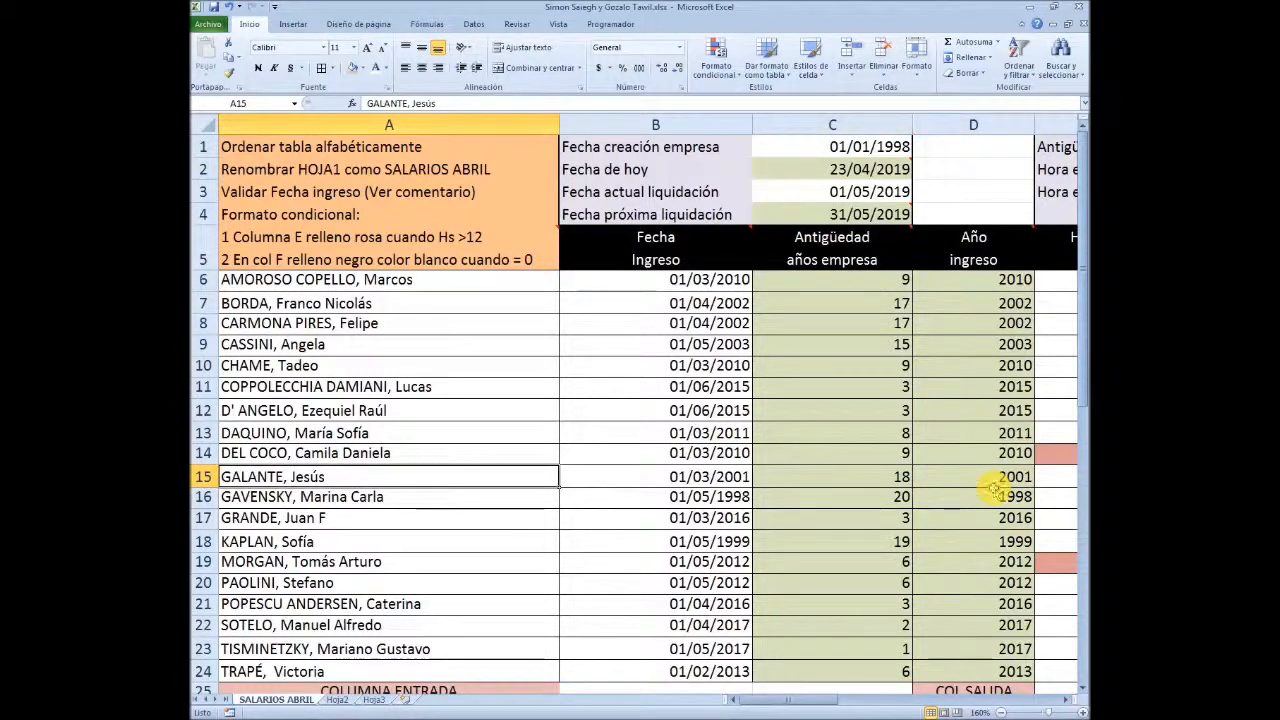
Begin a BUSCARV formula in the Año Ingreso cell B45 with A45 as the lookup value
{"action": "scroll", "coordinate": [993, 487], "scroll_direction": "down", "scroll_amount": 9}
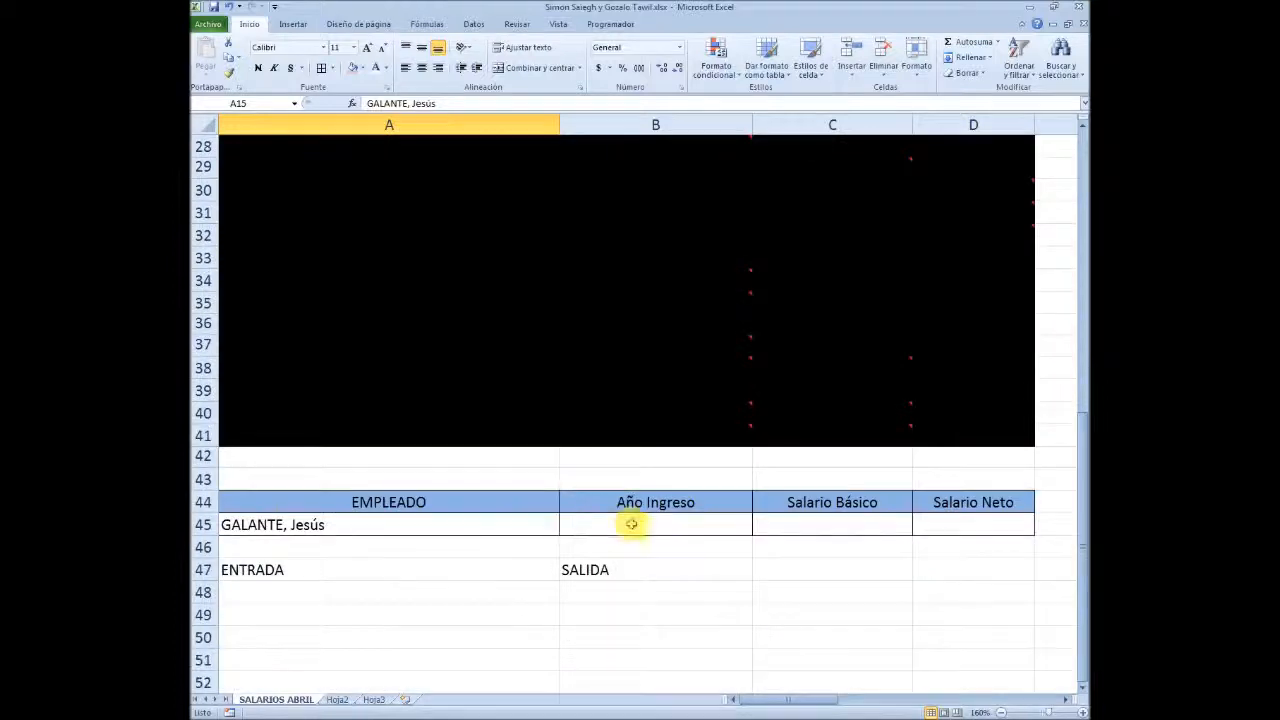
{"action": "left_click", "coordinate": [631, 524]}
{"action": "type", "text": "="}
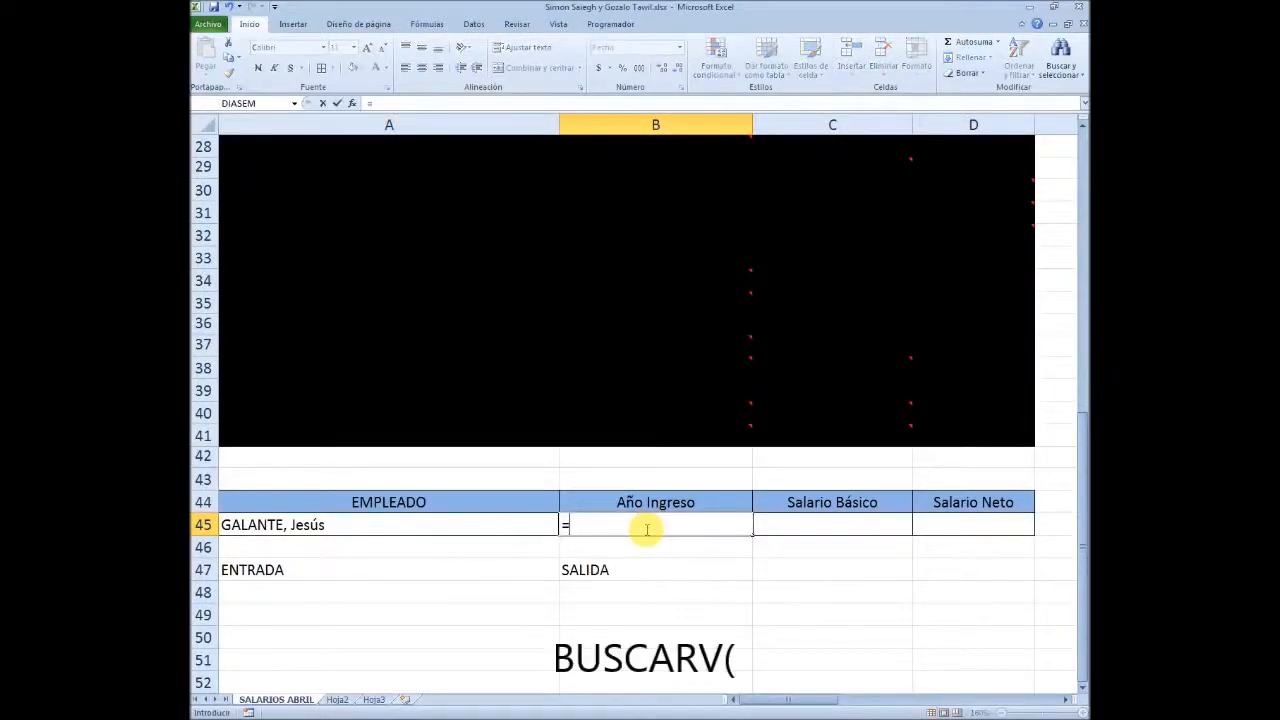
{"action": "type", "text": "BUSCA"}
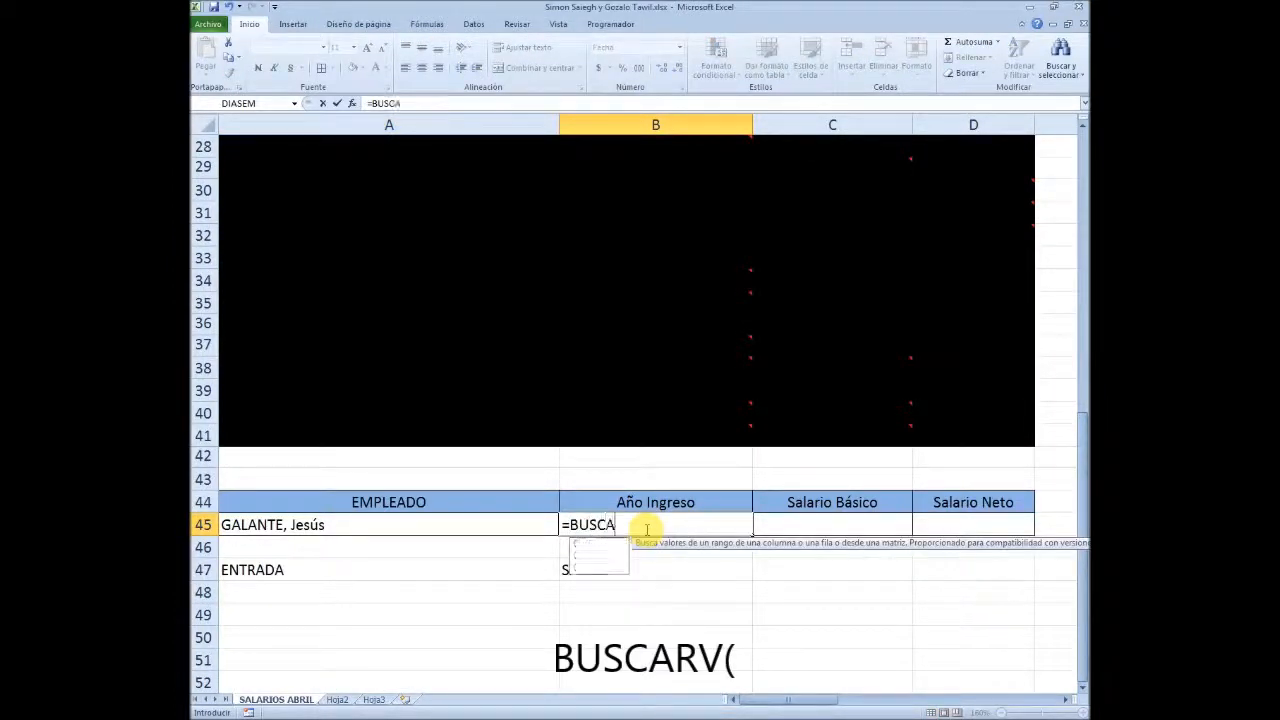
{"action": "type", "text": "RV"}
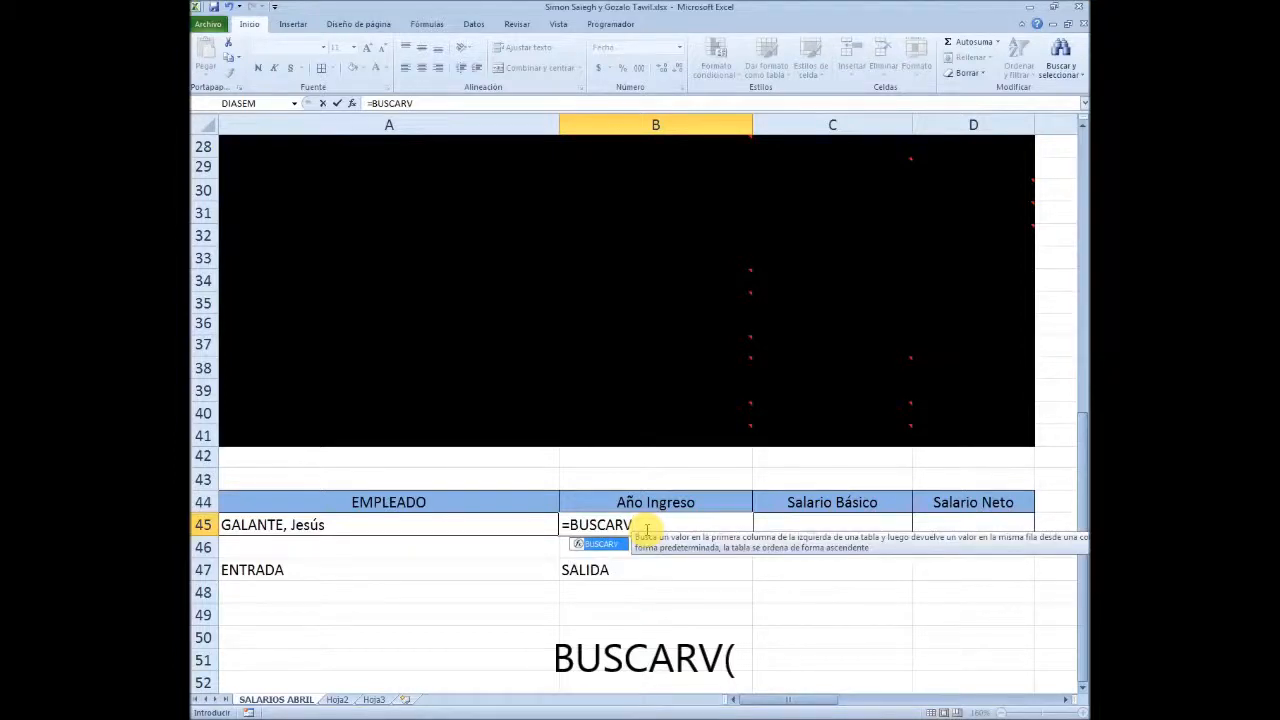
{"action": "type", "text": "("}
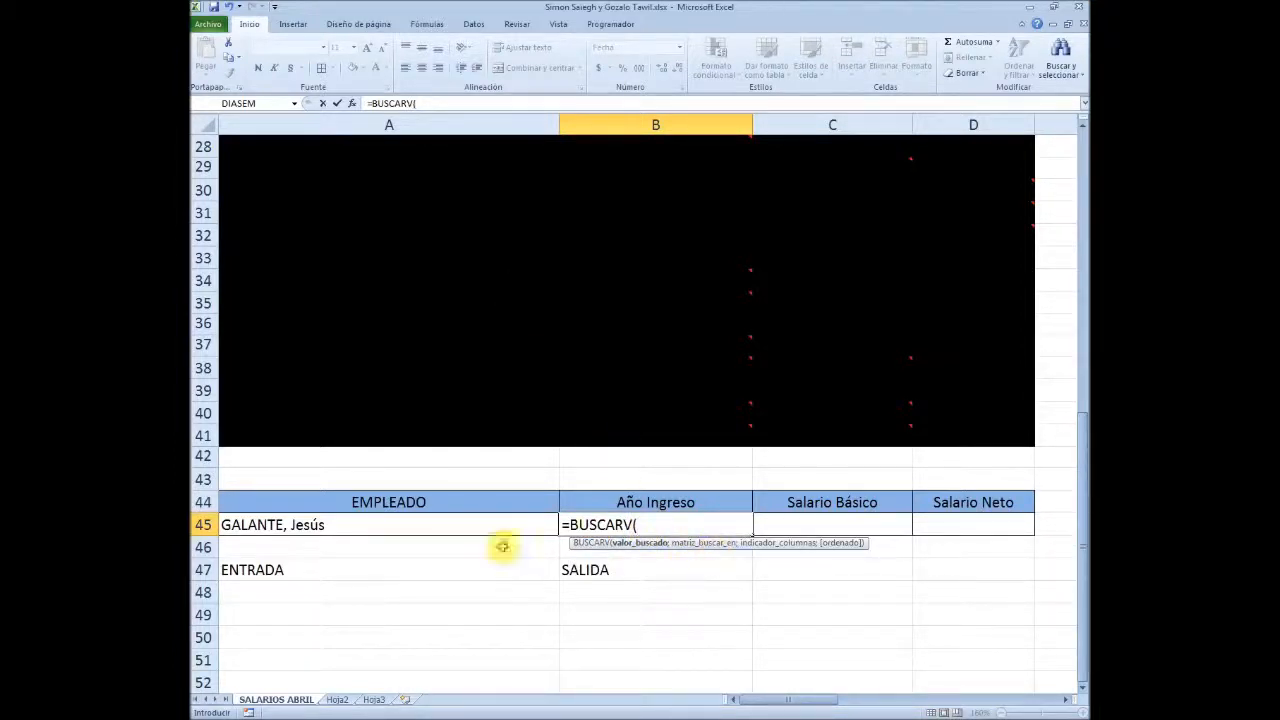
{"action": "left_click", "coordinate": [354, 525]}
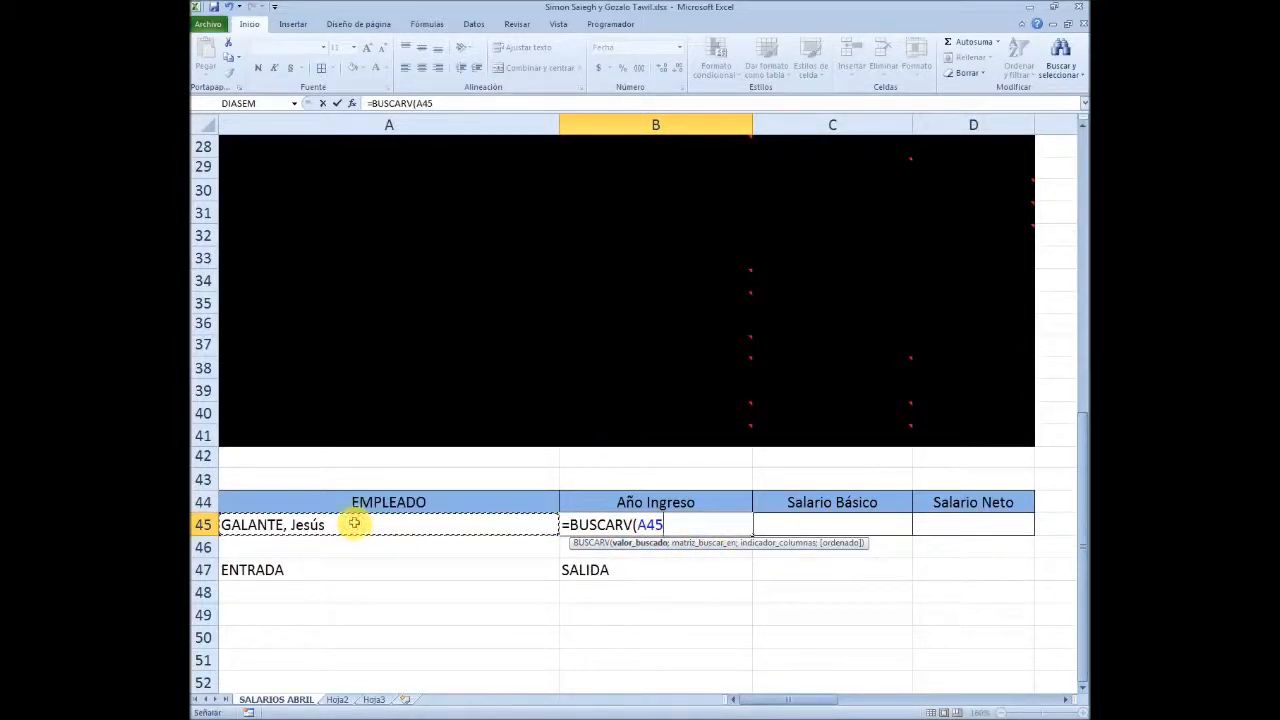
{"action": "type", "text": ";"}
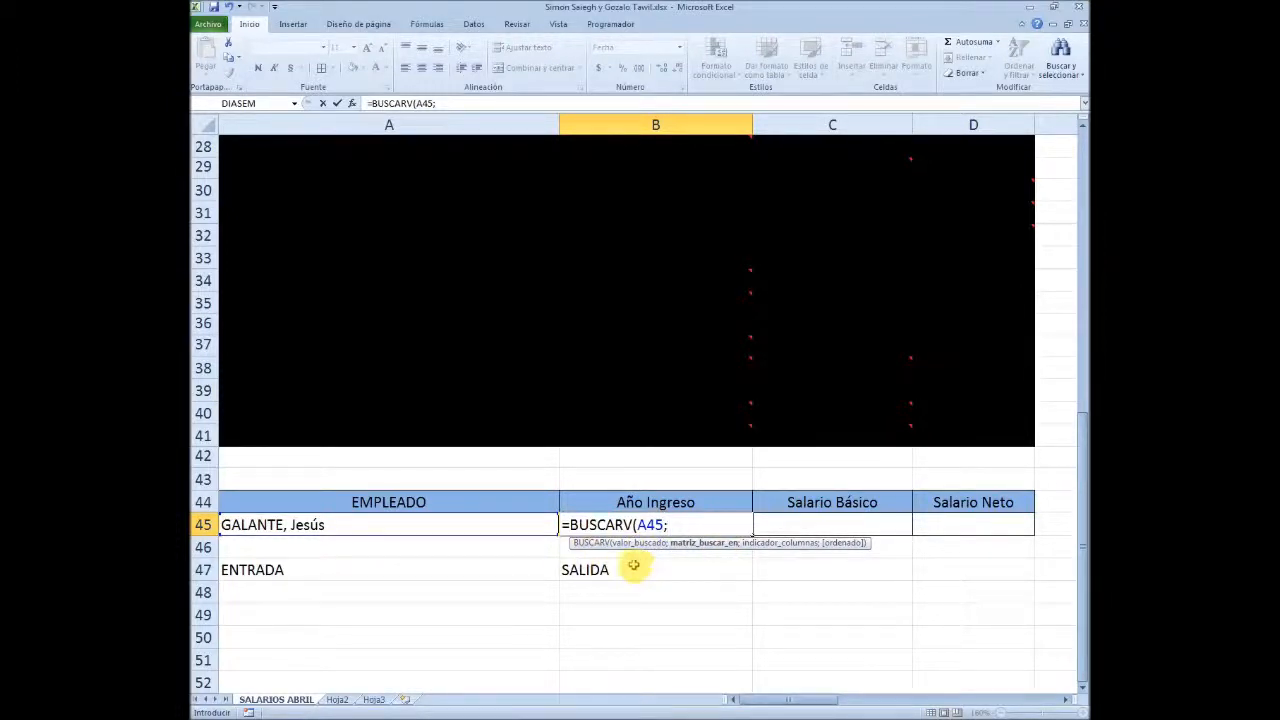
Set the BUSCARV search table to A6:D24 and the column index to 4, completing =BUSCARV(A45;A6:D24;4)
{"action": "scroll", "coordinate": [730, 577], "scroll_direction": "up", "scroll_amount": 4}
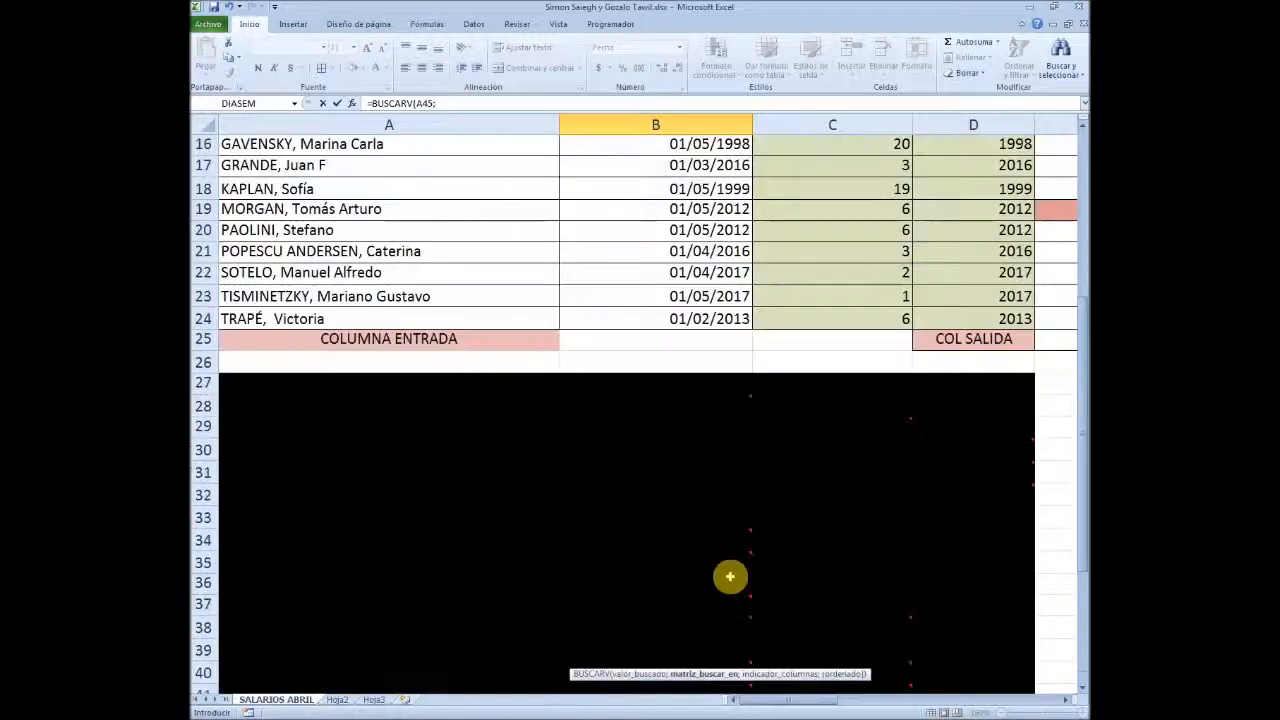
{"action": "scroll", "coordinate": [730, 577], "scroll_direction": "up", "scroll_amount": 4}
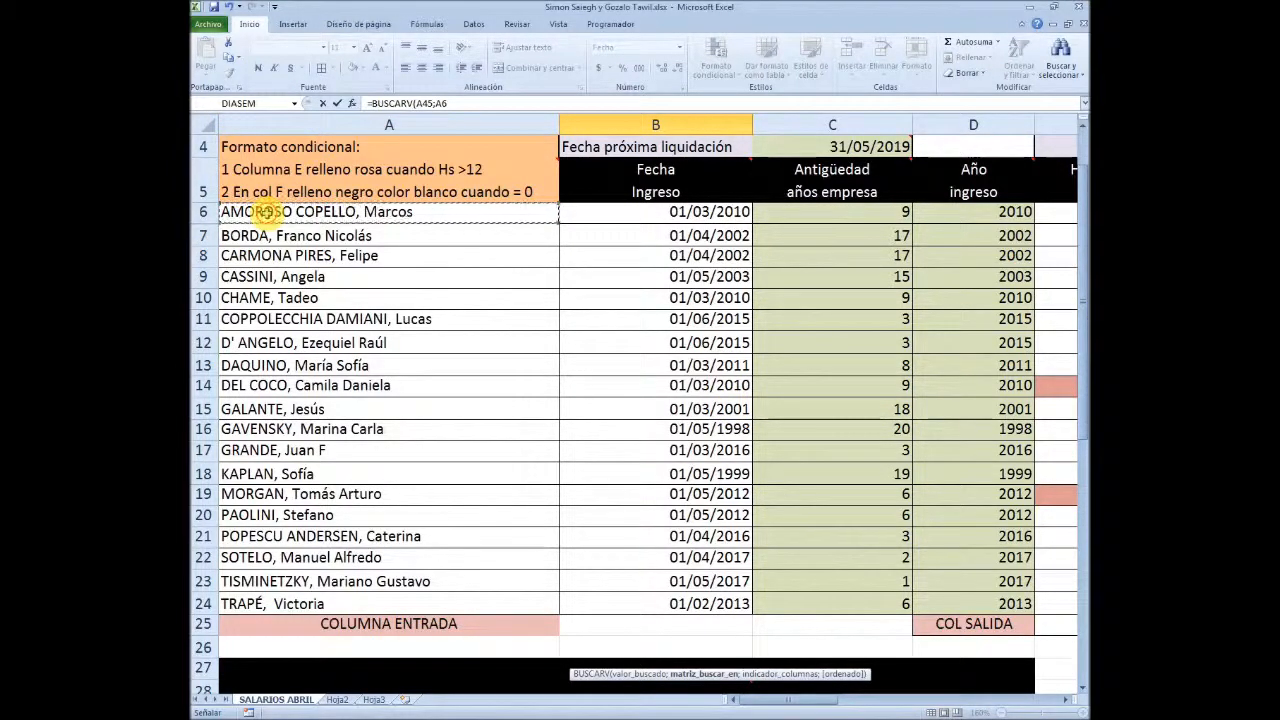
{"action": "left_click_drag", "start_coordinate": [268, 213], "coordinate": [968, 258]}
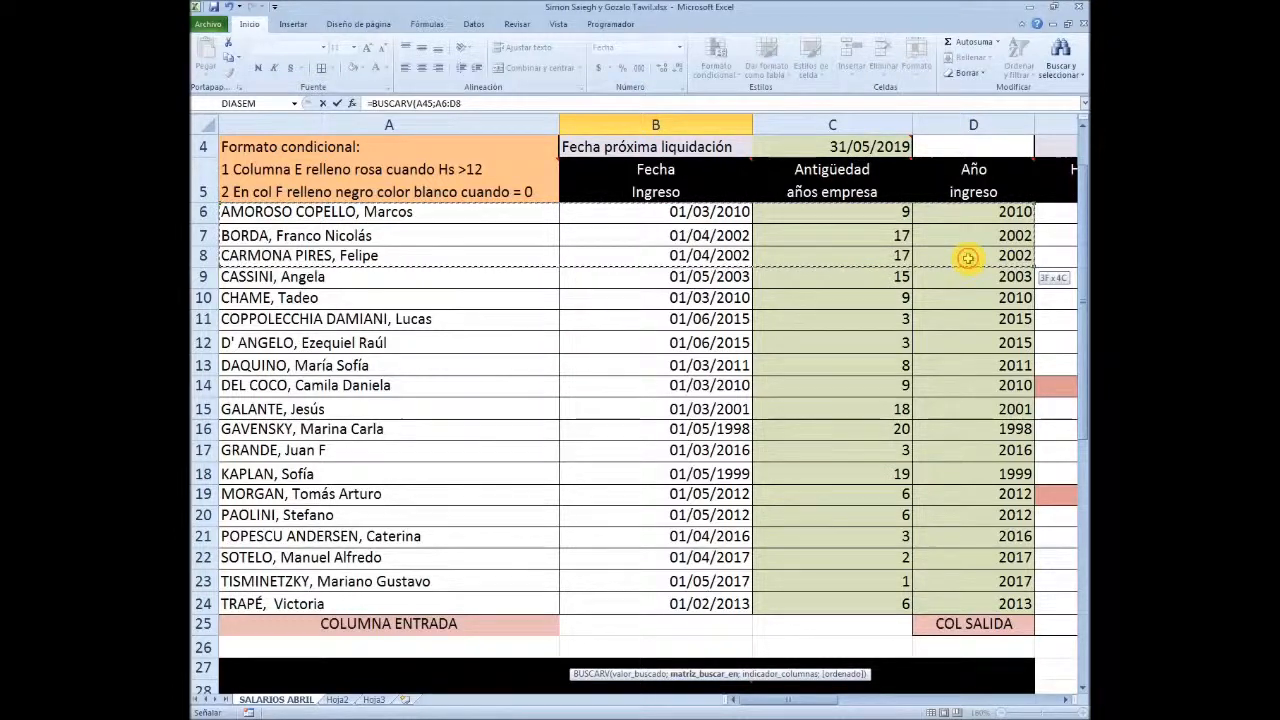
{"action": "left_click_drag", "start_coordinate": [968, 258], "coordinate": [810, 615]}
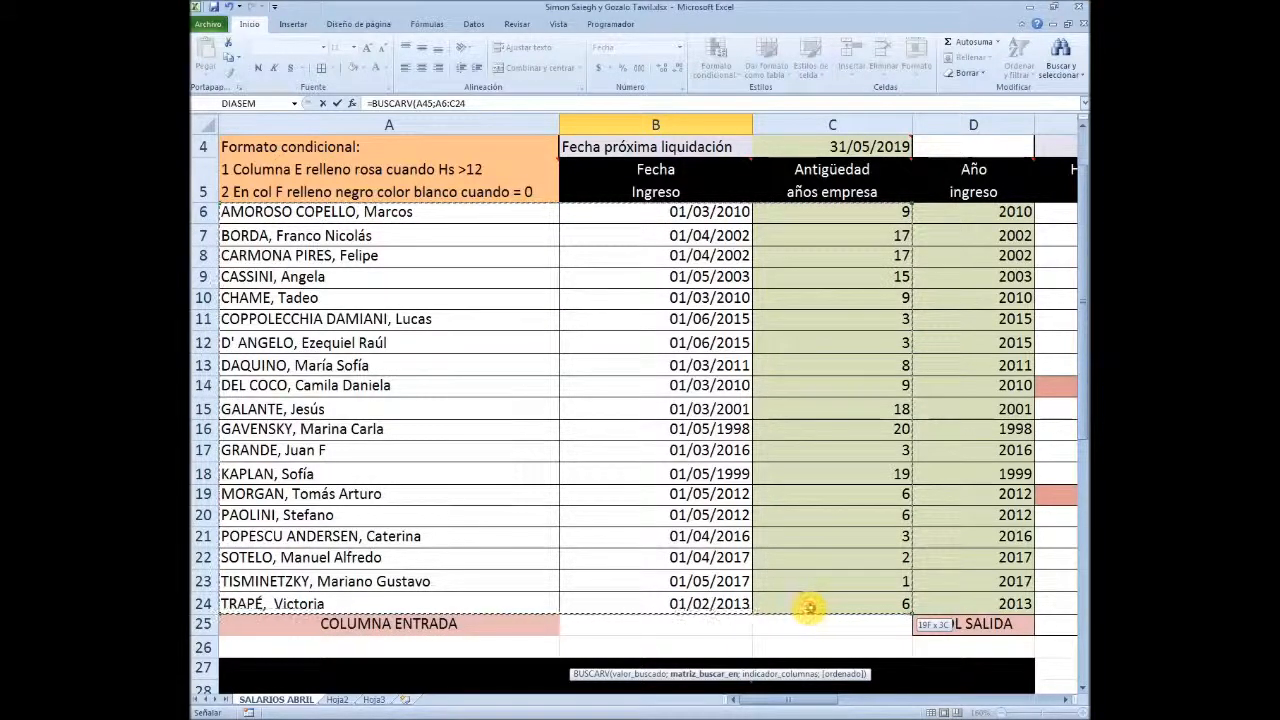
{"action": "left_click_drag", "start_coordinate": [810, 607], "coordinate": [968, 609]}
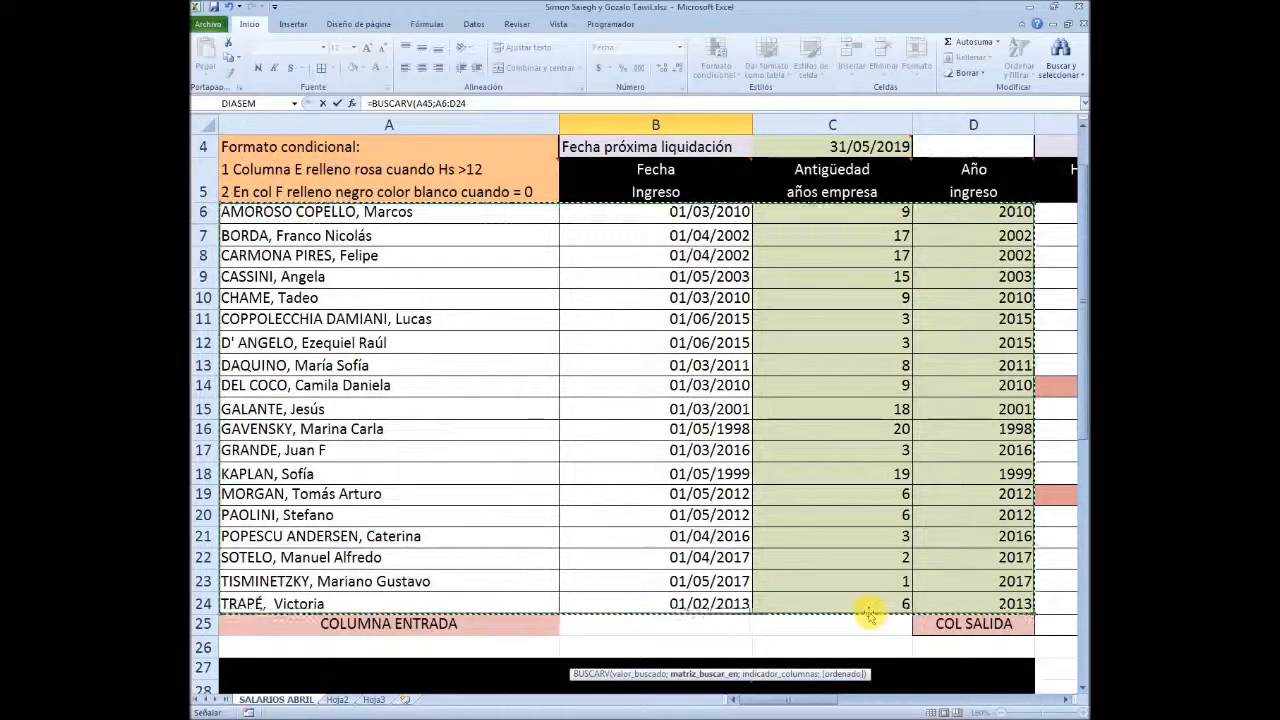
{"action": "type", "text": ";4"}
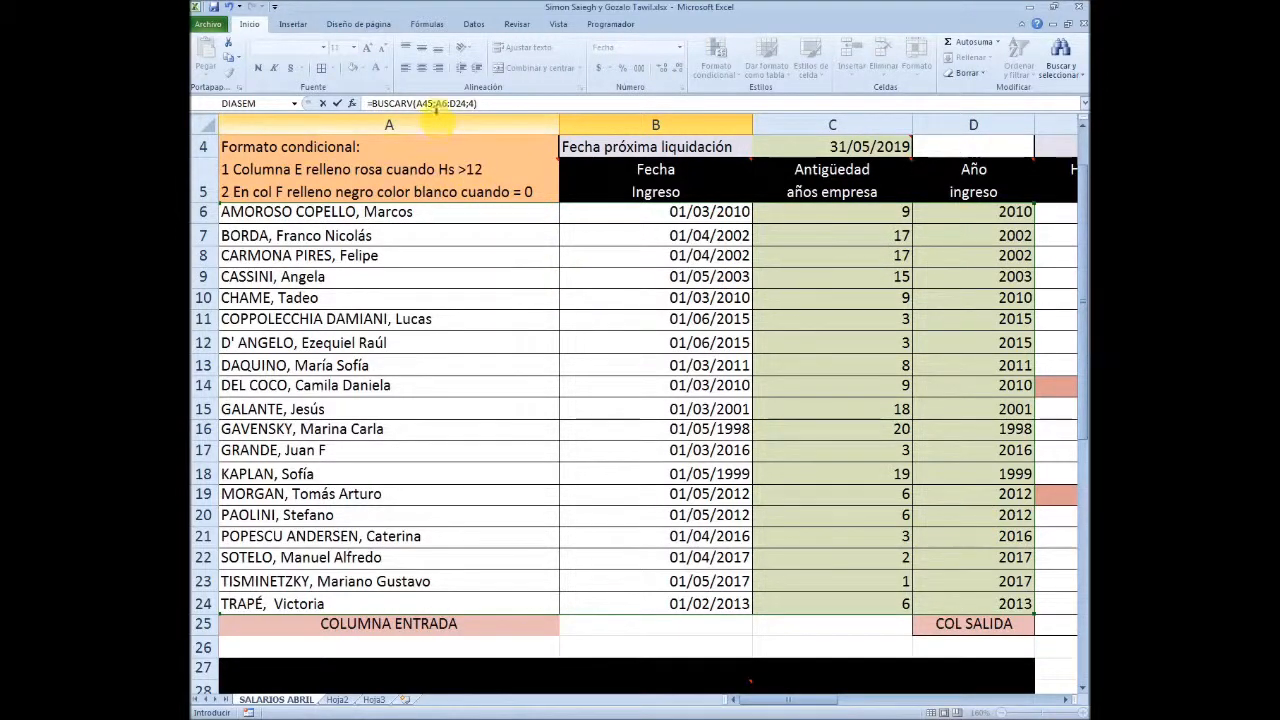
Check the BUSCARV arguments against the lookup cell and the employee table, and commit the formula in B45
{"action": "scroll", "coordinate": [519, 483], "scroll_direction": "down", "scroll_amount": 7}
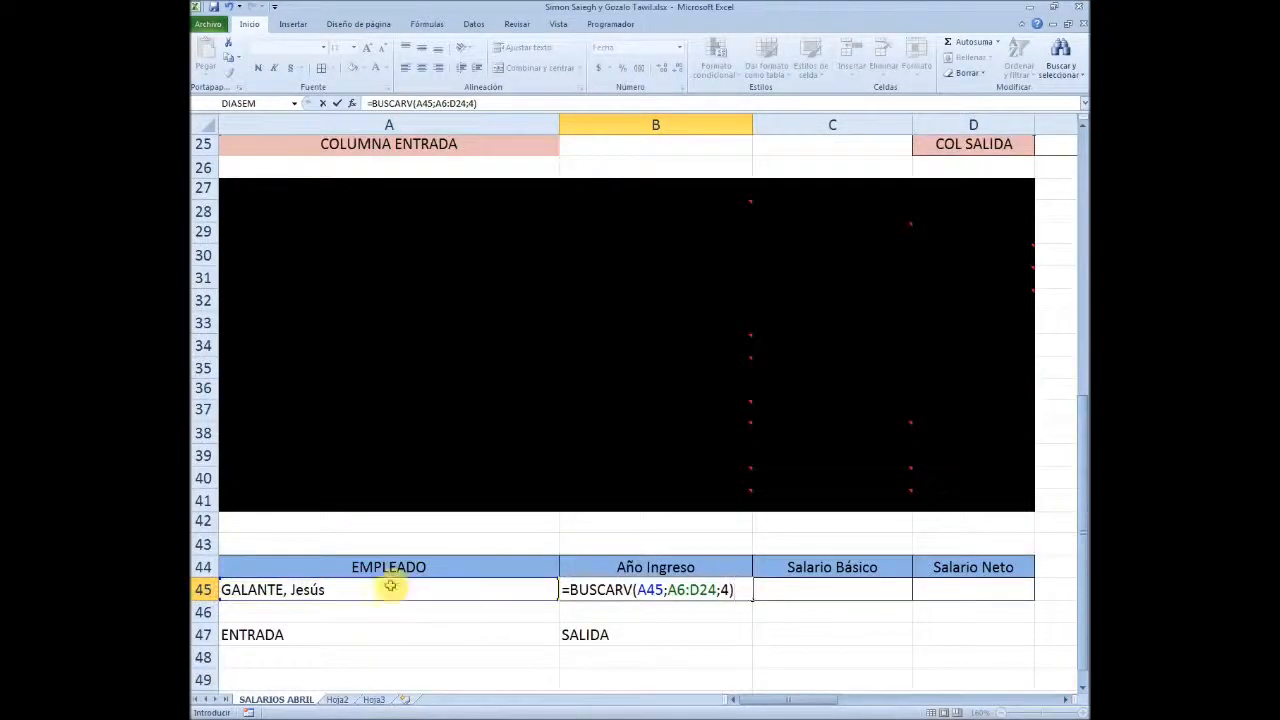
{"action": "scroll", "coordinate": [471, 580], "scroll_direction": "up", "scroll_amount": 5}
{"action": "scroll", "coordinate": [378, 428], "scroll_direction": "up", "scroll_amount": 3}
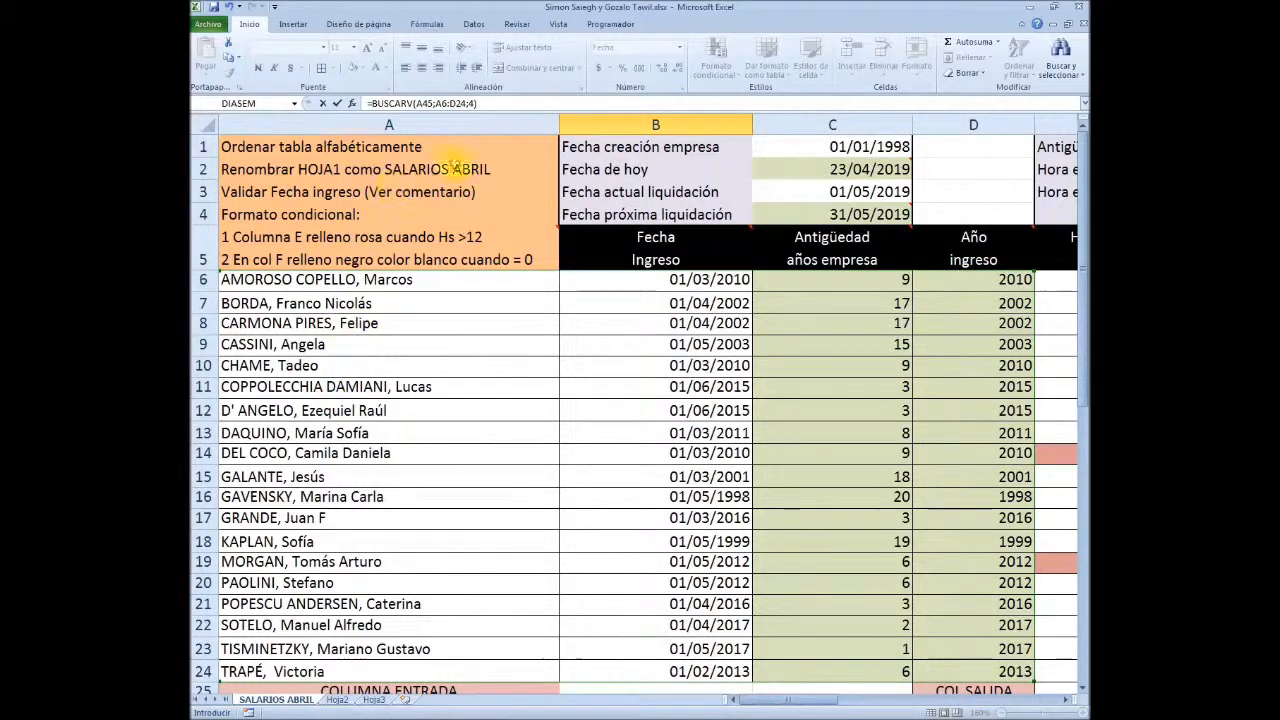
{"action": "scroll", "coordinate": [370, 256], "scroll_direction": "down", "scroll_amount": 1}
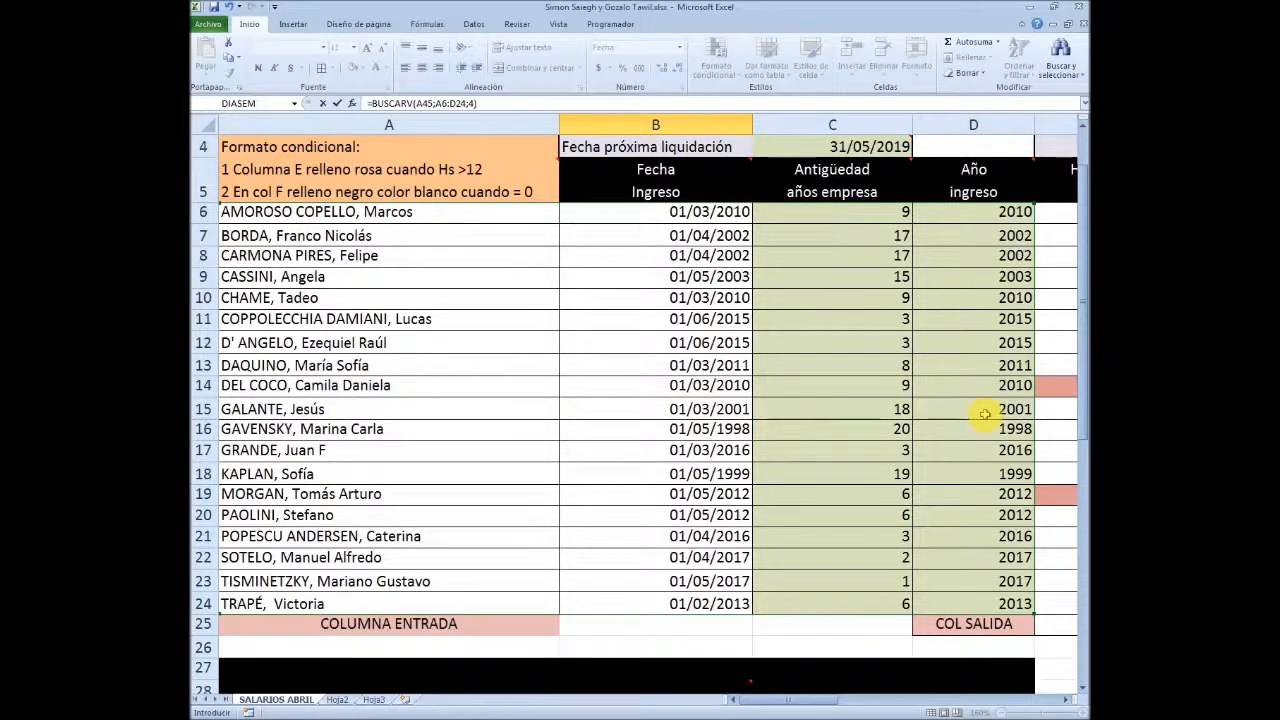
{"action": "scroll", "coordinate": [983, 416], "scroll_direction": "down", "scroll_amount": 4}
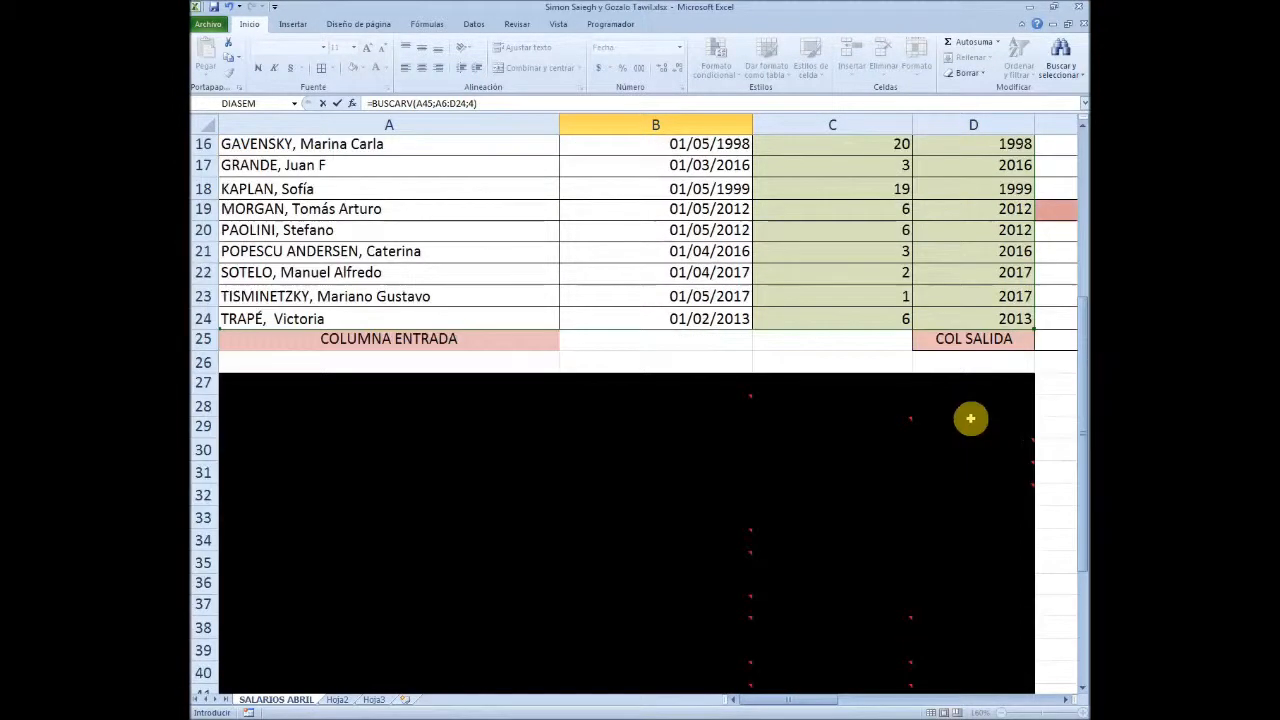
{"action": "scroll", "coordinate": [980, 417], "scroll_direction": "down", "scroll_amount": 4}
{"action": "key", "text": "Return"}
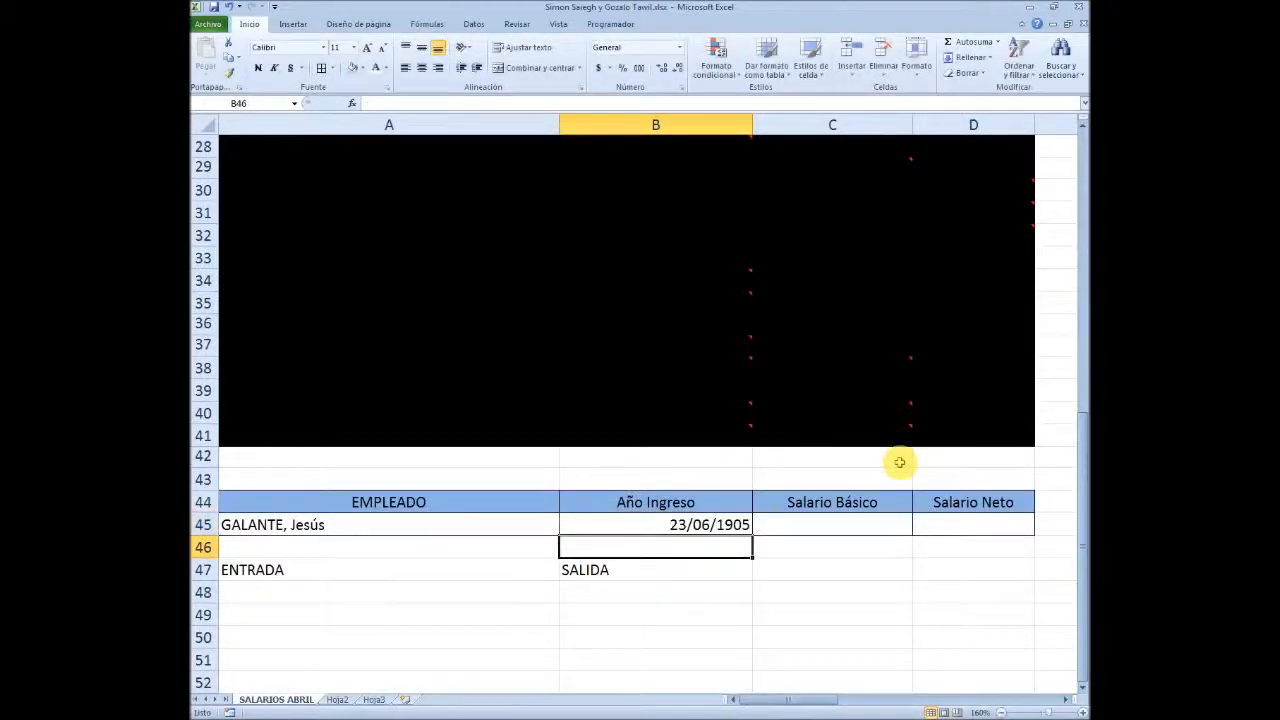
Change the number format of the Año Ingreso result in B45 to General
{"action": "key", "text": "Up"}
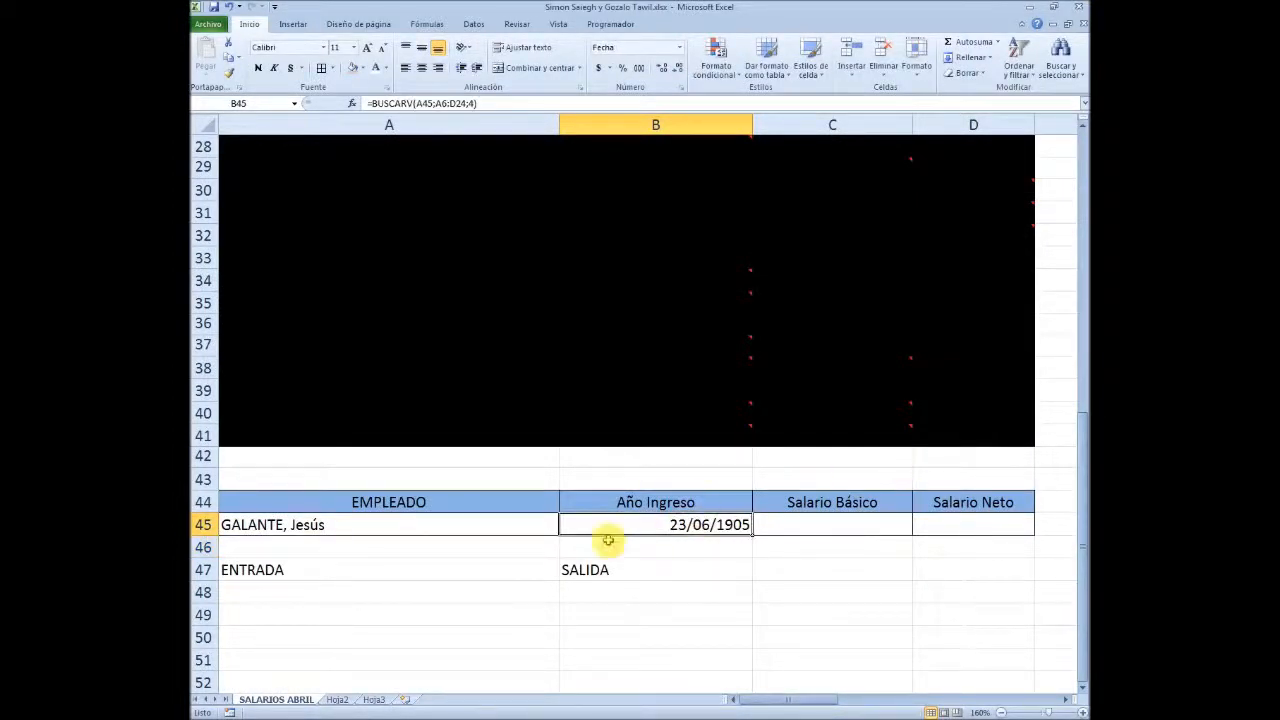
{"action": "right_click", "coordinate": [708, 528]}
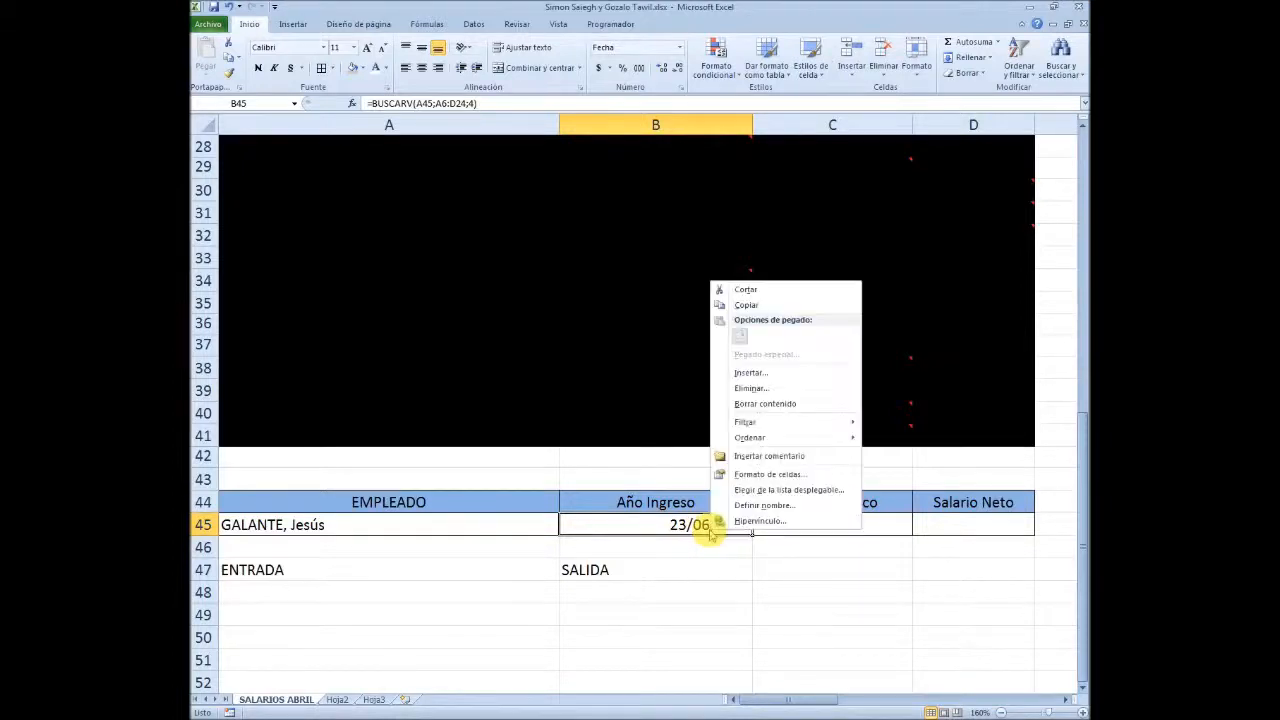
{"action": "left_click", "coordinate": [770, 475]}
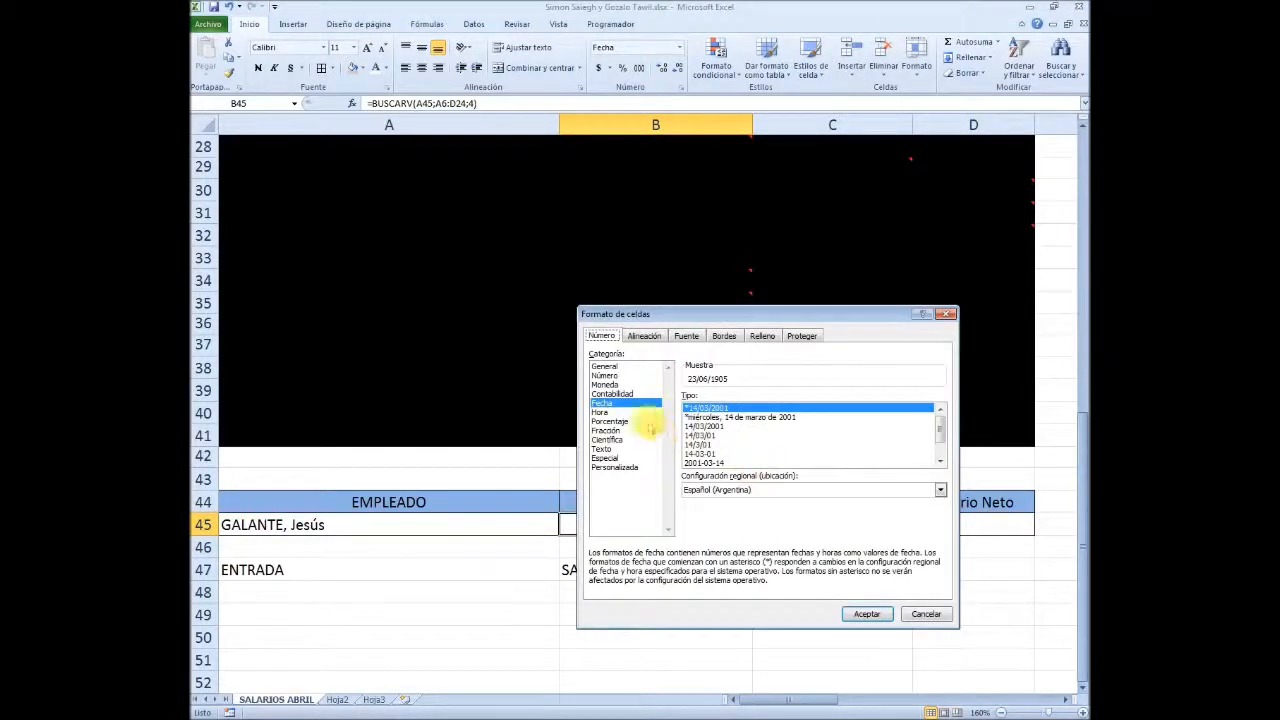
{"action": "left_click", "coordinate": [606, 366]}
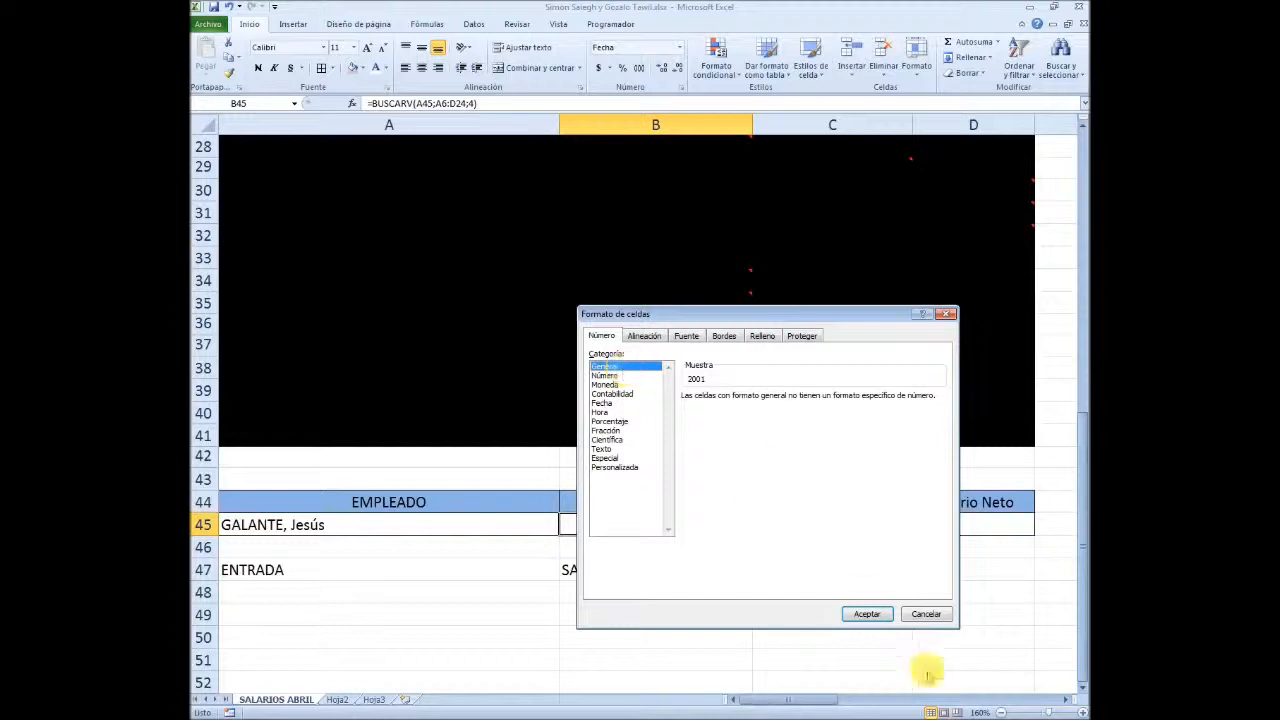
{"action": "left_click", "coordinate": [868, 613]}
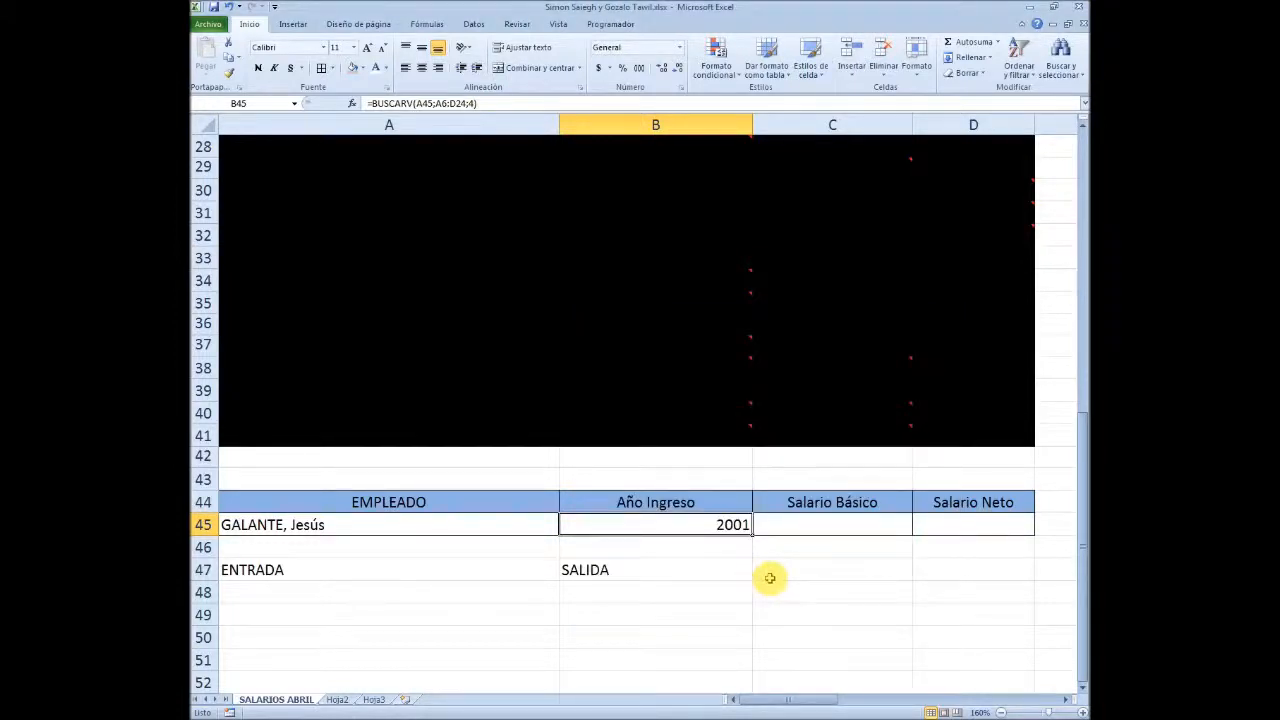
Test the Año Ingreso lookup by choosing the employee listed in row 18 as the value of A45
{"action": "scroll", "coordinate": [770, 578], "scroll_direction": "up", "scroll_amount": 8}
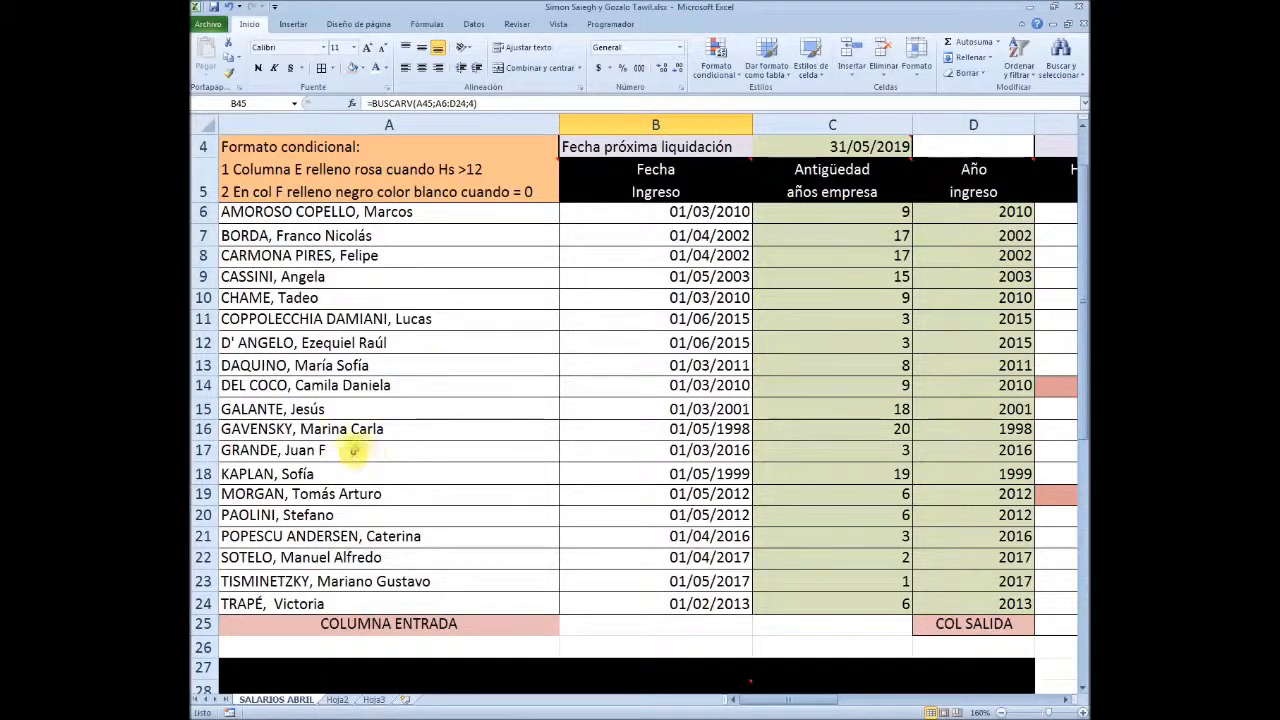
{"action": "scroll", "coordinate": [537, 610], "scroll_direction": "down", "scroll_amount": 9}
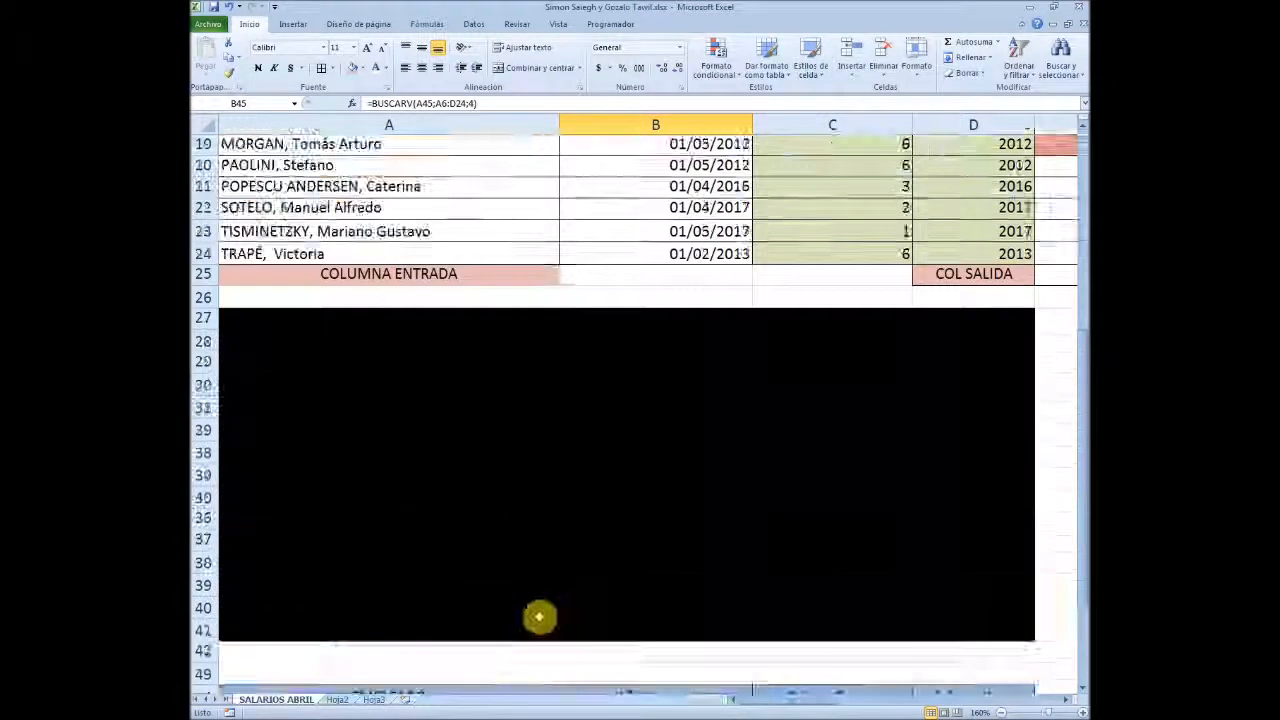
{"action": "left_click", "coordinate": [541, 456]}
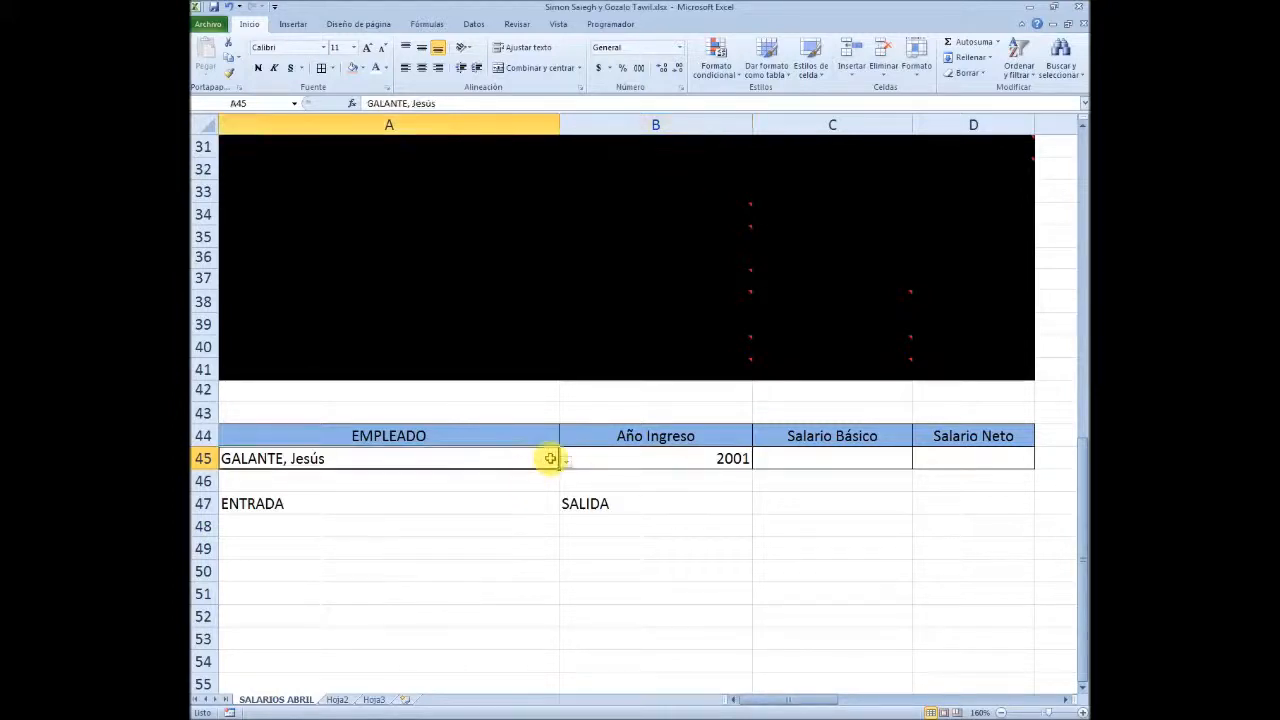
{"action": "left_click", "coordinate": [566, 461]}
{"action": "left_click", "coordinate": [389, 523]}
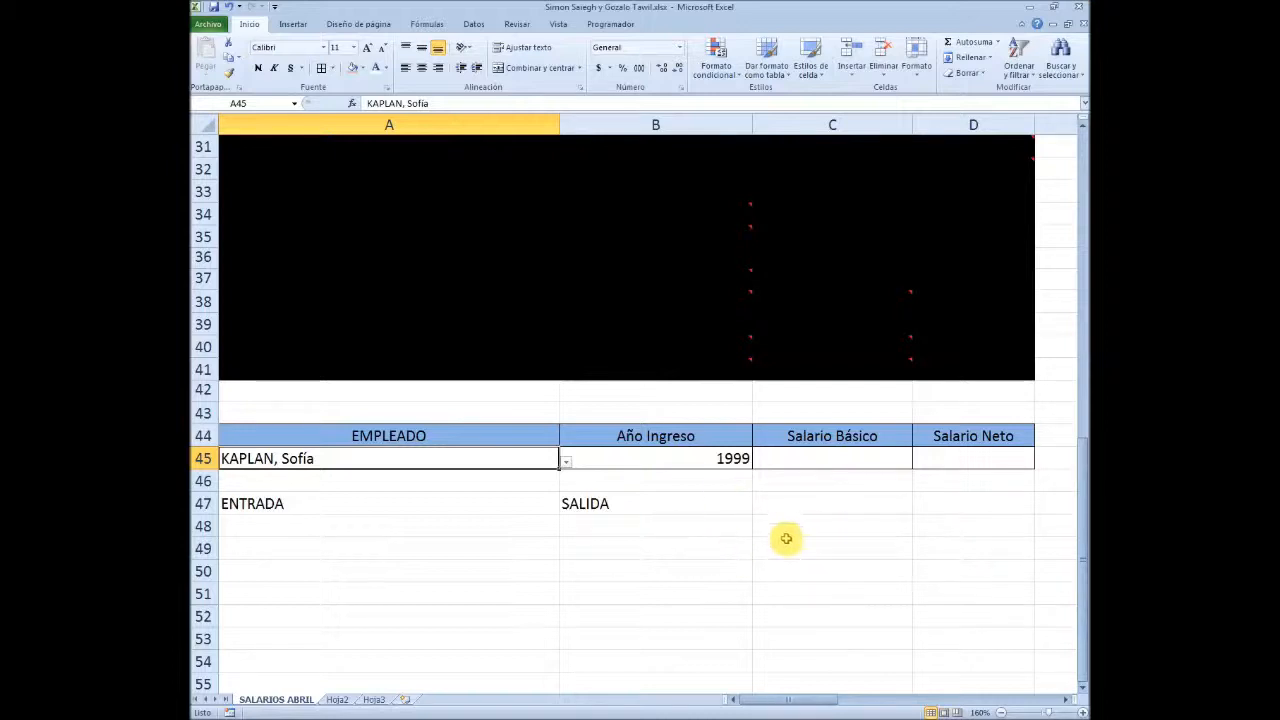
Examine the employee table from the name column across to the Salario Básico column that the C45 lookup has to return
{"action": "left_click", "coordinate": [846, 460]}
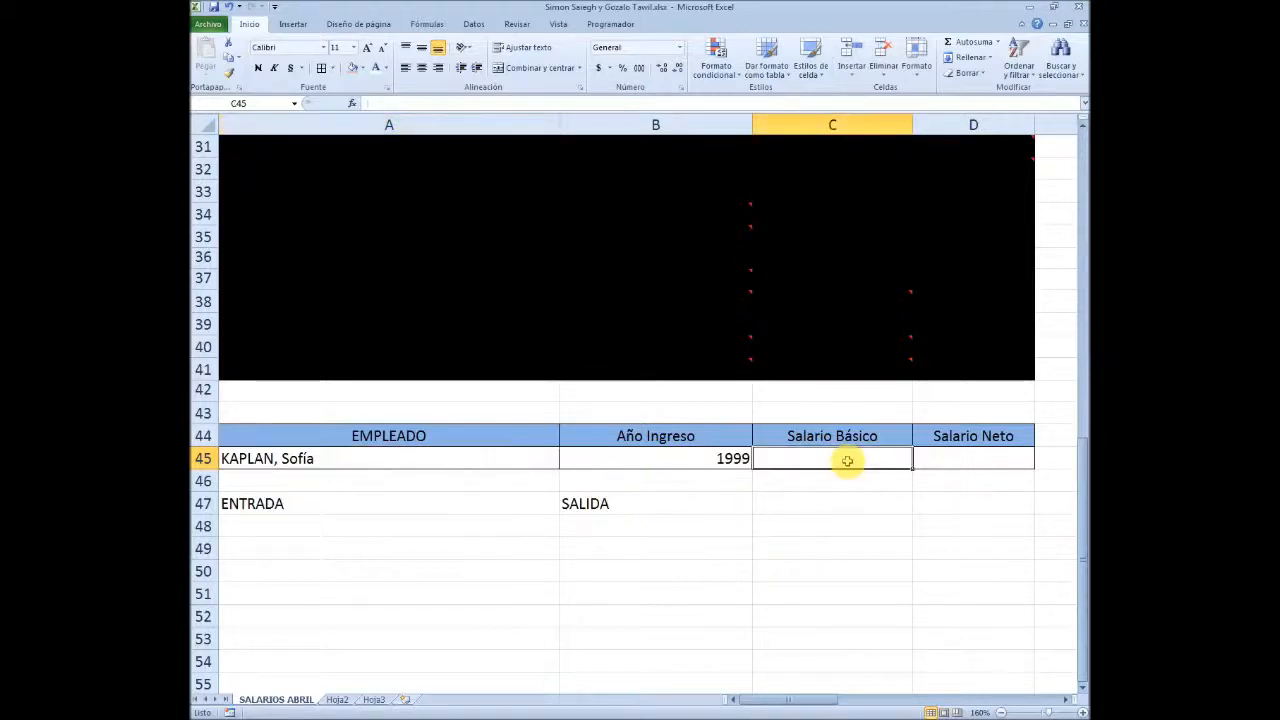
{"action": "left_click", "coordinate": [410, 458]}
{"action": "scroll", "coordinate": [440, 455], "scroll_direction": "up", "scroll_amount": 6}
{"action": "scroll", "coordinate": [442, 453], "scroll_direction": "up", "scroll_amount": 4}
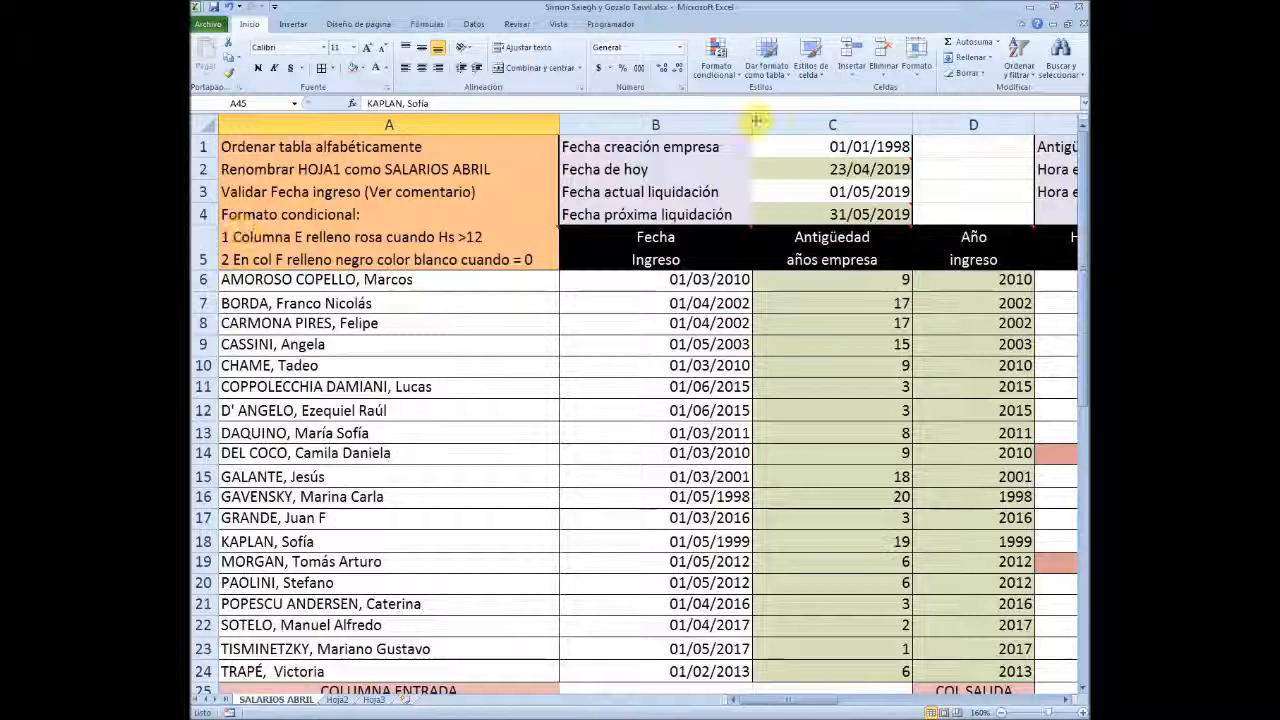
{"action": "scroll", "coordinate": [920, 590], "scroll_direction": "down", "scroll_amount": 8}
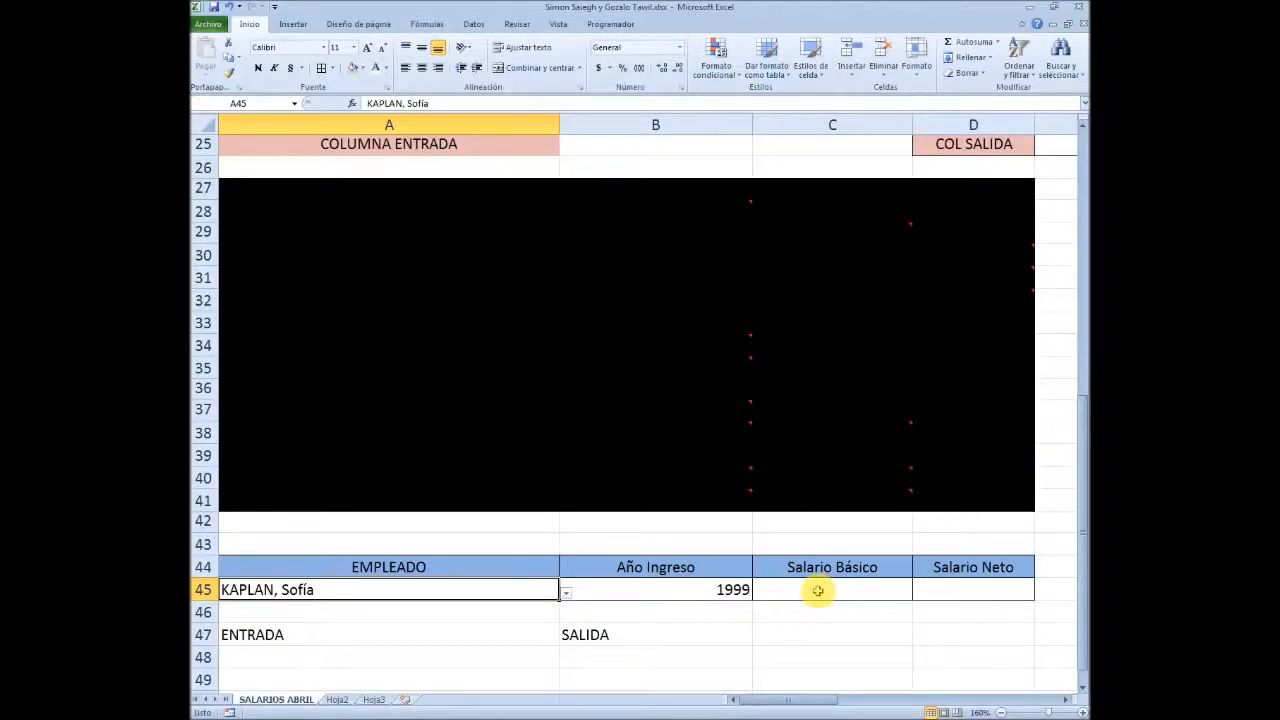
{"action": "scroll", "coordinate": [817, 590], "scroll_direction": "up", "scroll_amount": 7}
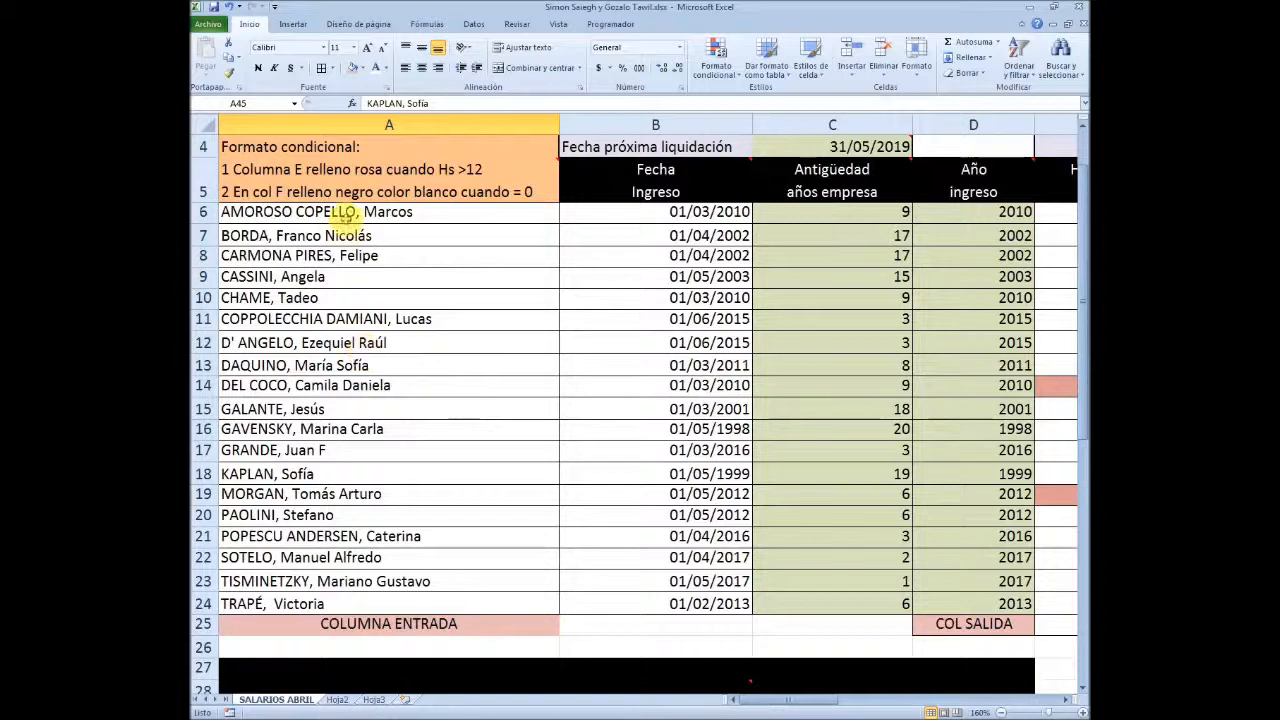
{"action": "left_click", "coordinate": [468, 212]}
{"action": "left_click_drag", "start_coordinate": [468, 212], "coordinate": [736, 237]}
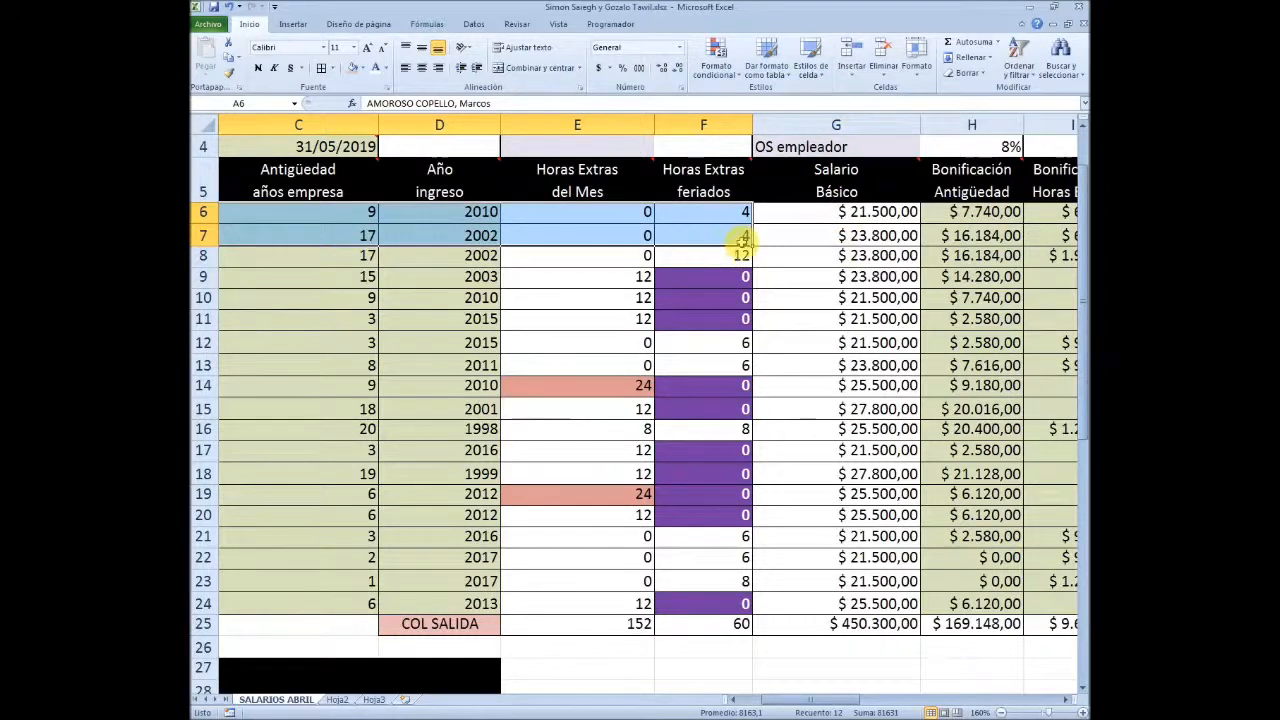
{"action": "key", "text": "Right"}
{"action": "key", "text": "Left"}
{"action": "key", "text": "Right"}
{"action": "key", "text": "Right"}
{"action": "key", "text": "Right"}
{"action": "key", "text": "Right"}
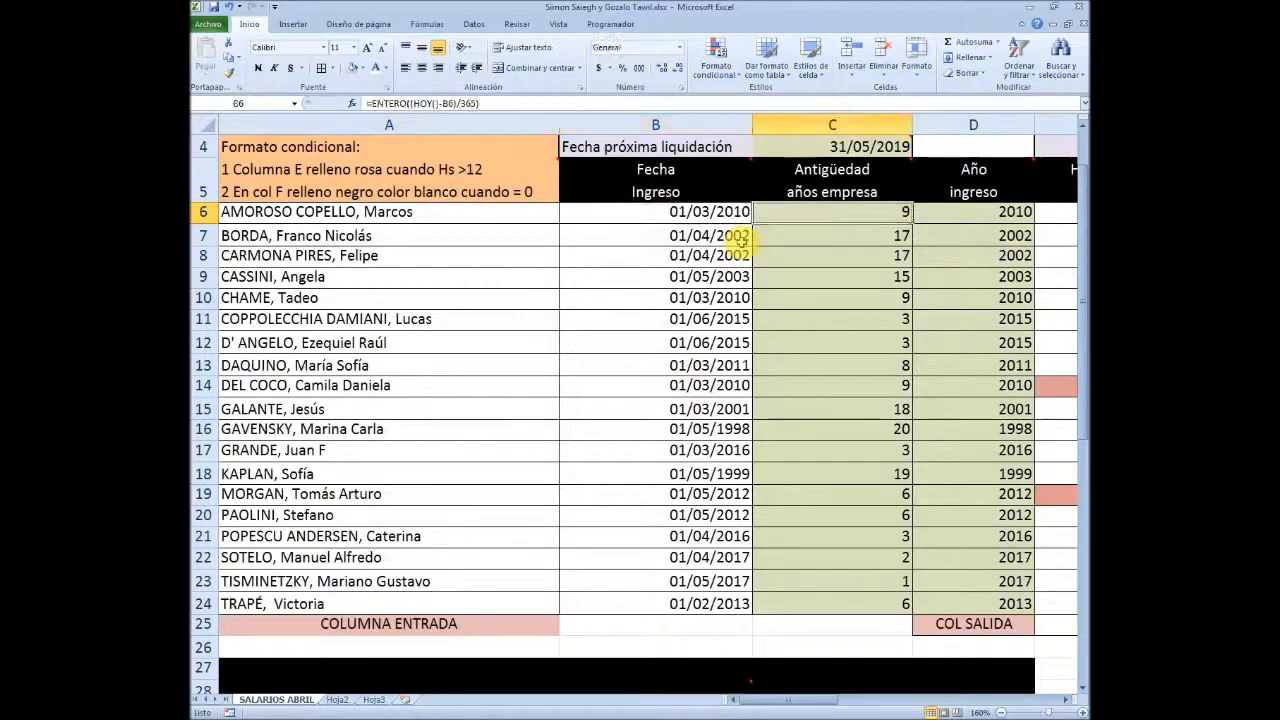
{"action": "key", "text": "Left"}
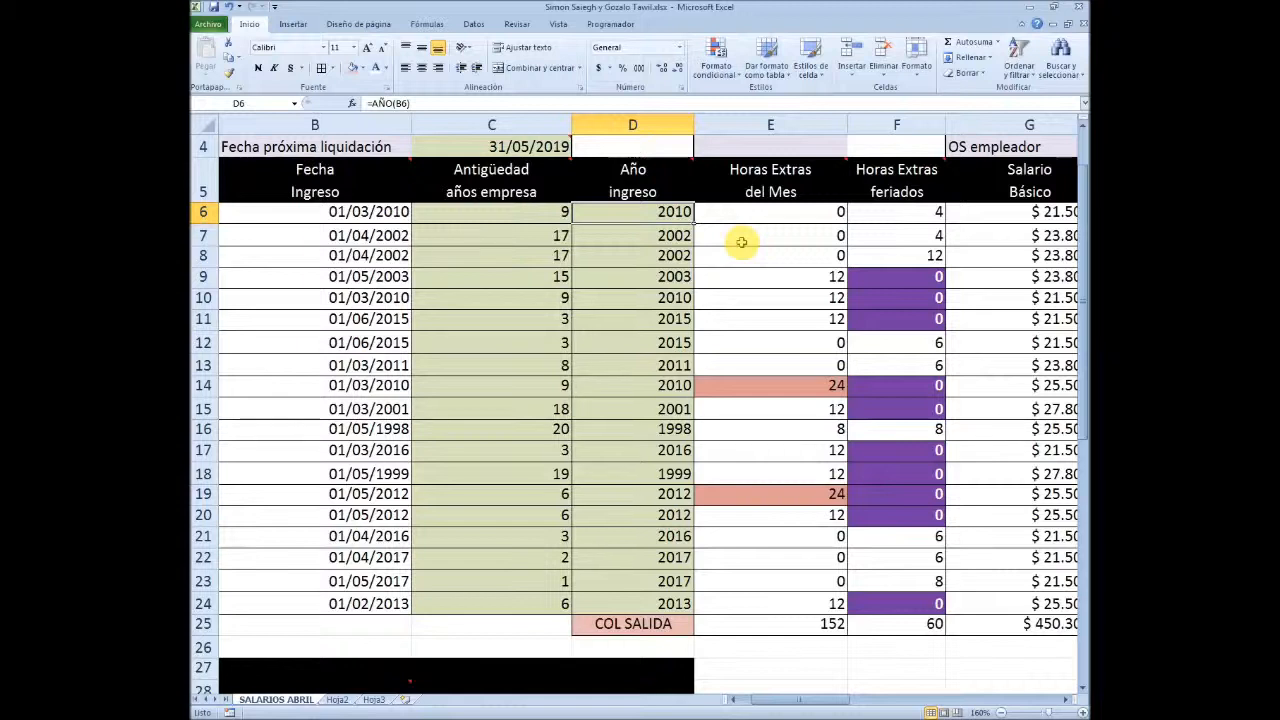
{"action": "key", "text": "Right"}
{"action": "key", "text": "Right"}
{"action": "key", "text": "Right"}
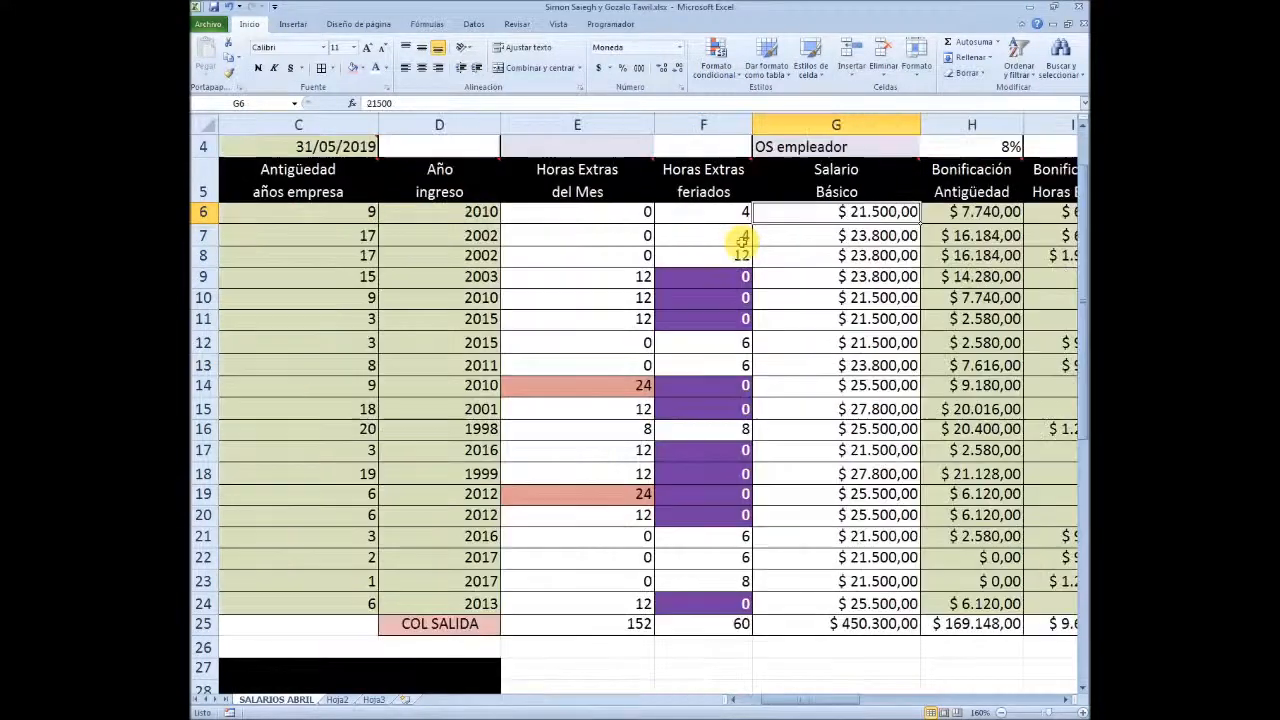
{"action": "scroll", "coordinate": [709, 249], "scroll_direction": "down", "scroll_amount": 13}
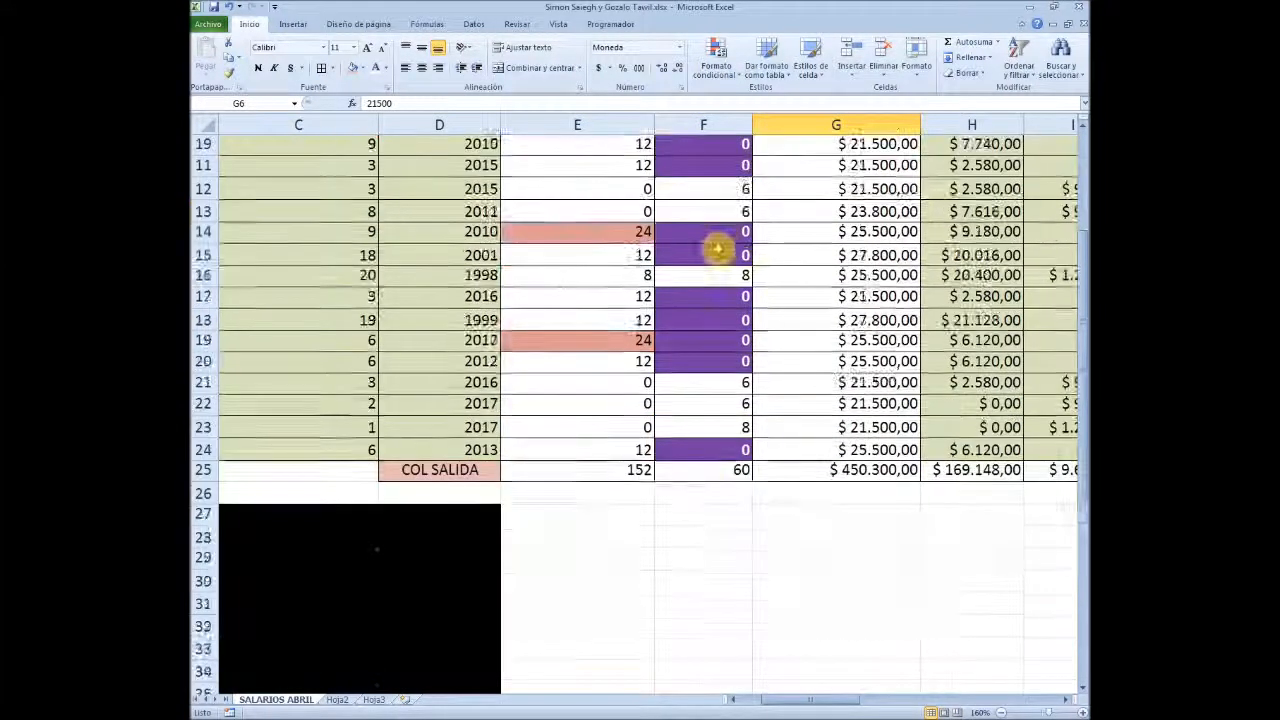
Start a BUSCARV formula in the Salario Básico cell C45 with A45 as the lookup value
{"action": "scroll", "coordinate": [668, 383], "scroll_direction": "up", "scroll_amount": 2}
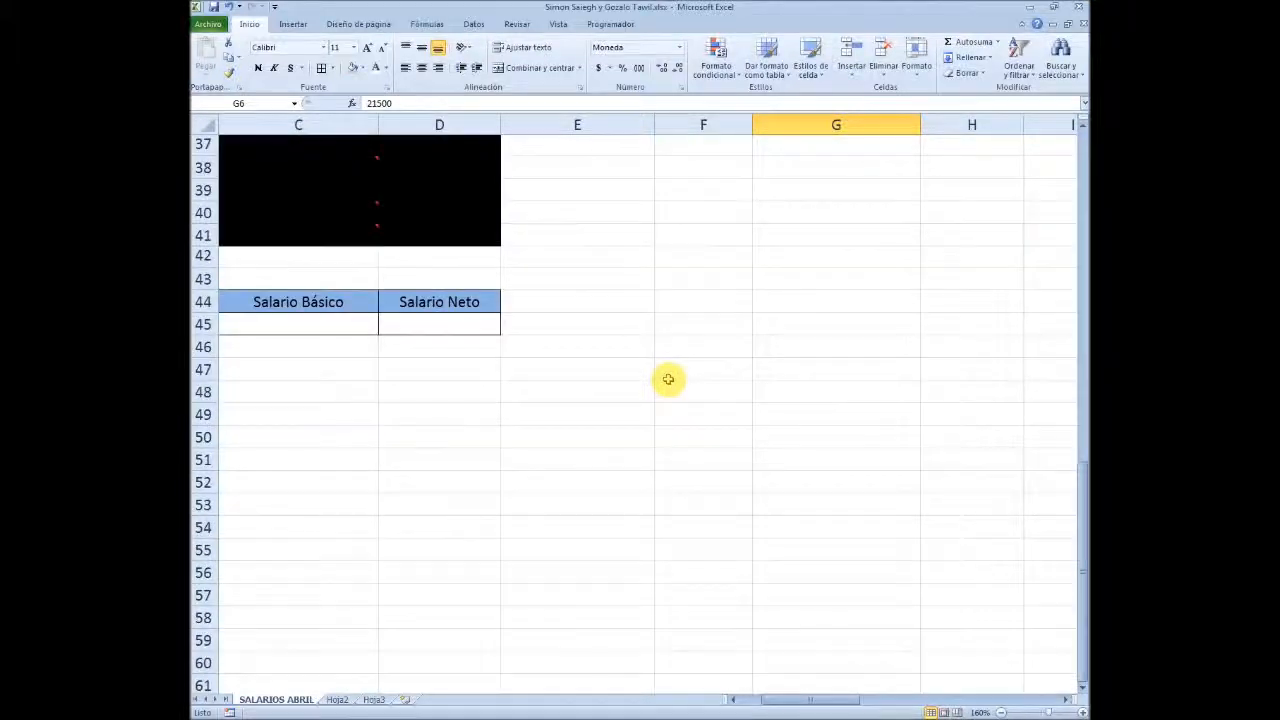
{"action": "scroll", "coordinate": [668, 383], "scroll_direction": "up", "scroll_amount": 10}
{"action": "key", "text": "Left"}
{"action": "key", "text": "Down"}
{"action": "key", "text": "Down"}
{"action": "key", "text": "Down"}
{"action": "key", "text": "Down"}
{"action": "key", "text": "Down"}
{"action": "key", "text": "Down"}
{"action": "key", "text": "Down"}
{"action": "key", "text": "Down"}
{"action": "key", "text": "Down"}
{"action": "key", "text": "Down"}
{"action": "key", "text": "Down"}
{"action": "key", "text": "Down"}
{"action": "key", "text": "Down"}
{"action": "key", "text": "Down"}
{"action": "key", "text": "Down"}
{"action": "key", "text": "Down"}
{"action": "key", "text": "Down"}
{"action": "key", "text": "Down"}
{"action": "key", "text": "Down"}
{"action": "key", "text": "Down"}
{"action": "key", "text": "Down"}
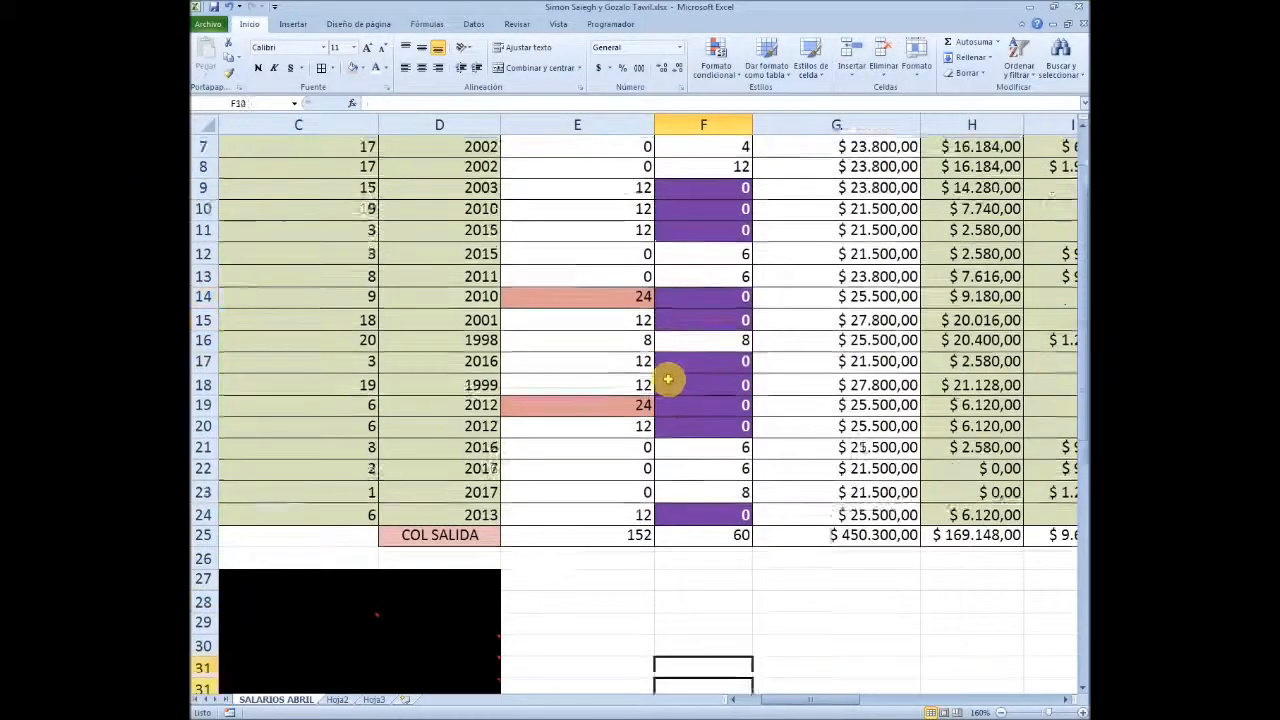
{"action": "key", "text": "Down"}
{"action": "key", "text": "Down"}
{"action": "key", "text": "Down"}
{"action": "key", "text": "Down"}
{"action": "key", "text": "Down"}
{"action": "key", "text": "Down"}
{"action": "key", "text": "Down"}
{"action": "key", "text": "Down"}
{"action": "key", "text": "Down"}
{"action": "key", "text": "Down"}
{"action": "key", "text": "Down"}
{"action": "key", "text": "Down"}
{"action": "key", "text": "Down"}
{"action": "key", "text": "Down"}
{"action": "key", "text": "Down"}
{"action": "key", "text": "Down"}
{"action": "key", "text": "Up"}
{"action": "key", "text": "Up"}
{"action": "key", "text": "Up"}
{"action": "key", "text": "Up"}
{"action": "key", "text": "Up"}
{"action": "key", "text": "Up"}
{"action": "key", "text": "Up"}
{"action": "key", "text": "Up"}
{"action": "key", "text": "Up"}
{"action": "key", "text": "Up"}
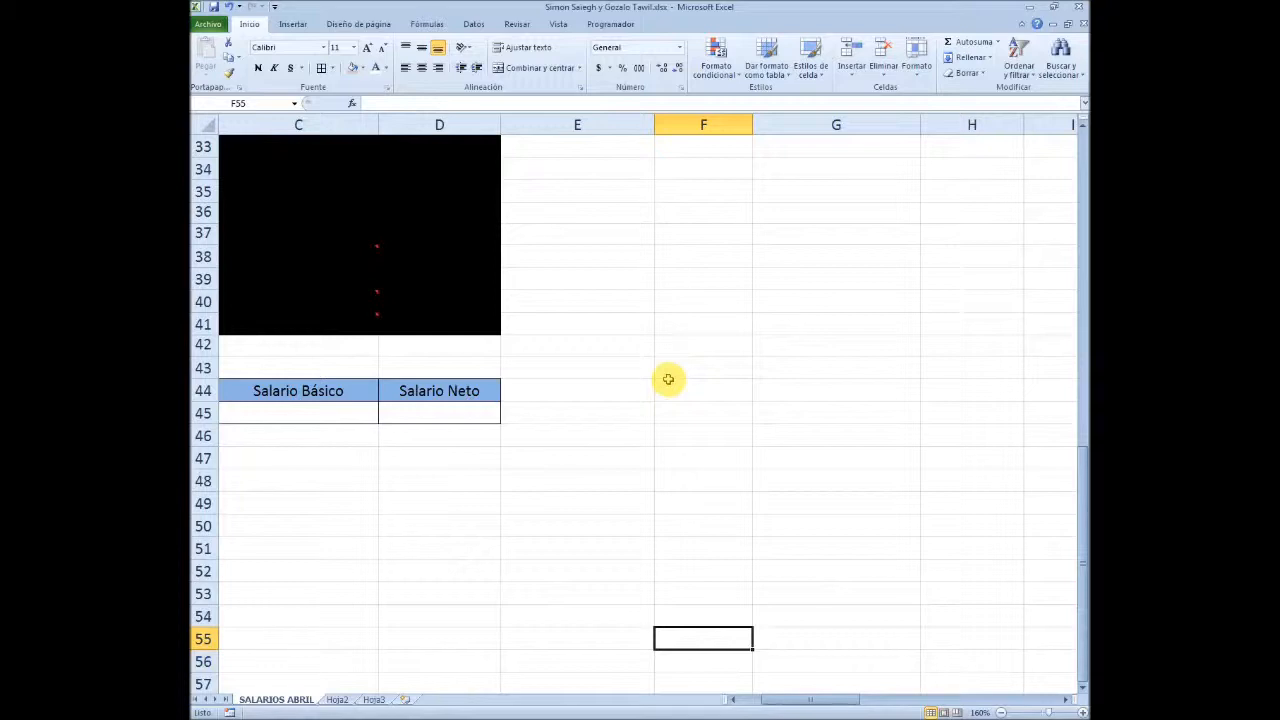
{"action": "key", "text": "Left"}
{"action": "key", "text": "Up"}
{"action": "key", "text": "Left"}
{"action": "key", "text": "Left"}
{"action": "key", "text": "Left"}
{"action": "key", "text": "Left"}
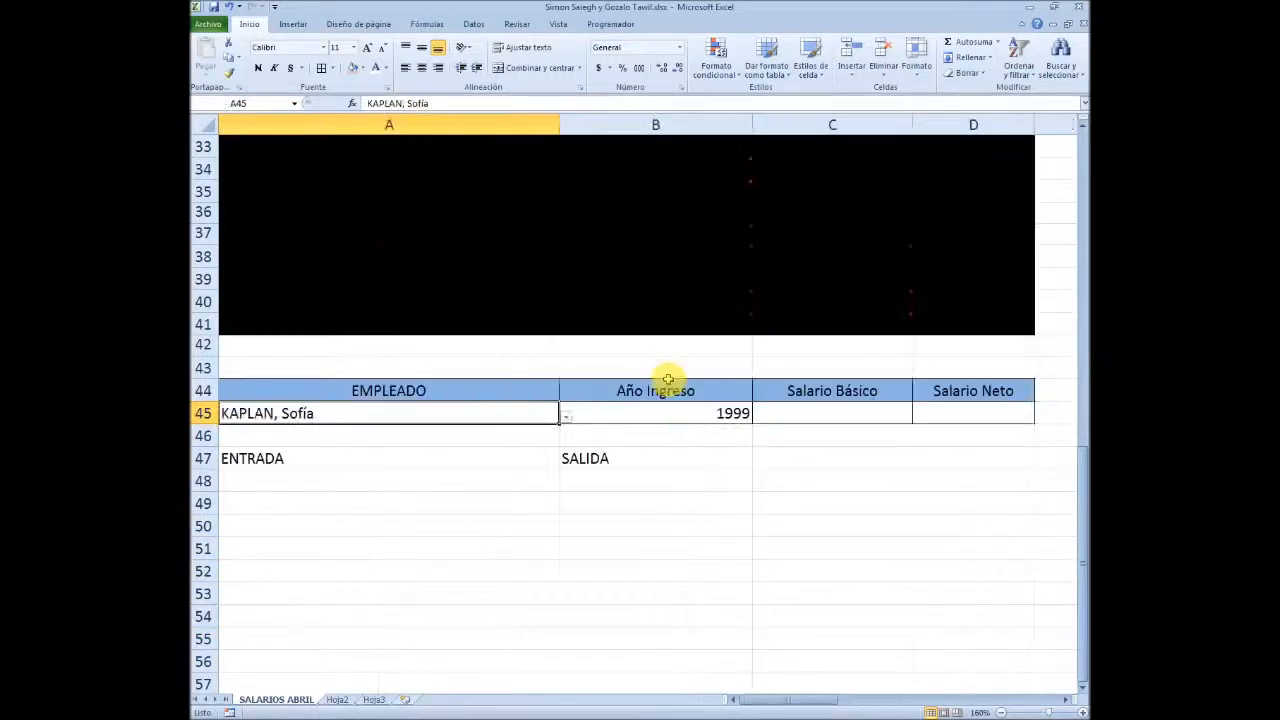
{"action": "key", "text": "Right"}
{"action": "key", "text": "Right"}
{"action": "type", "text": "="}
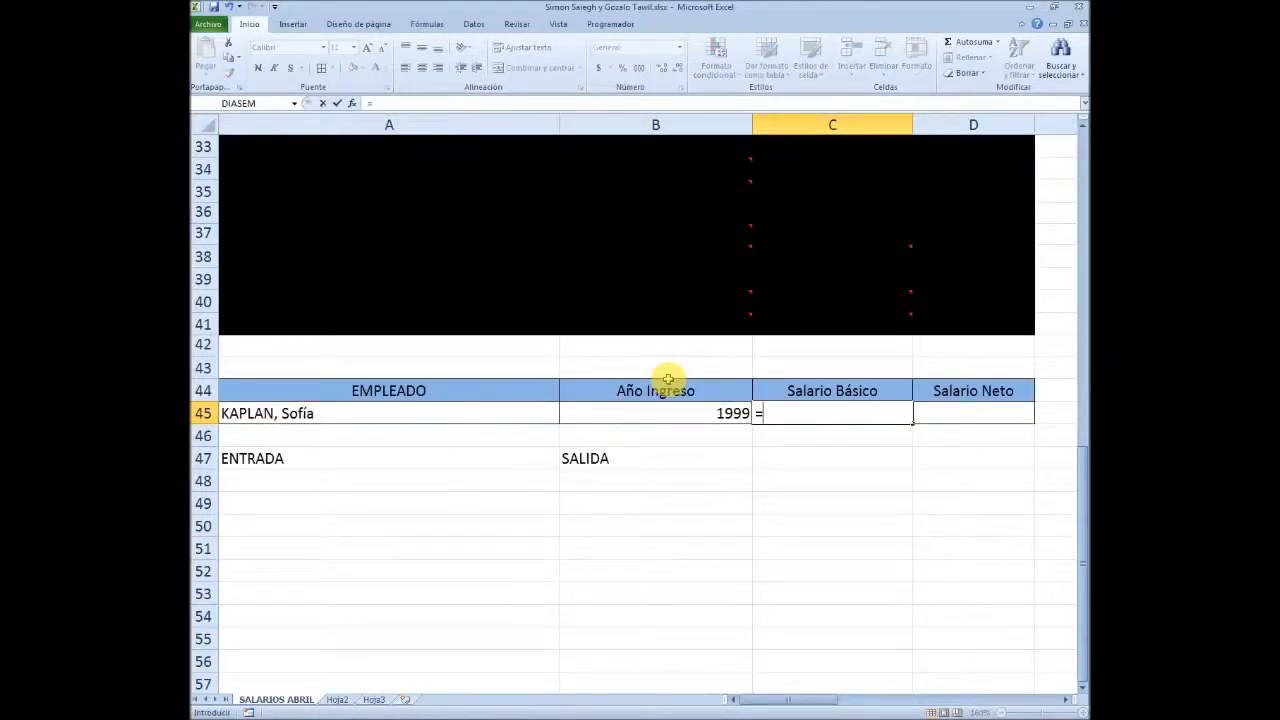
{"action": "type", "text": "BUSCARV("}
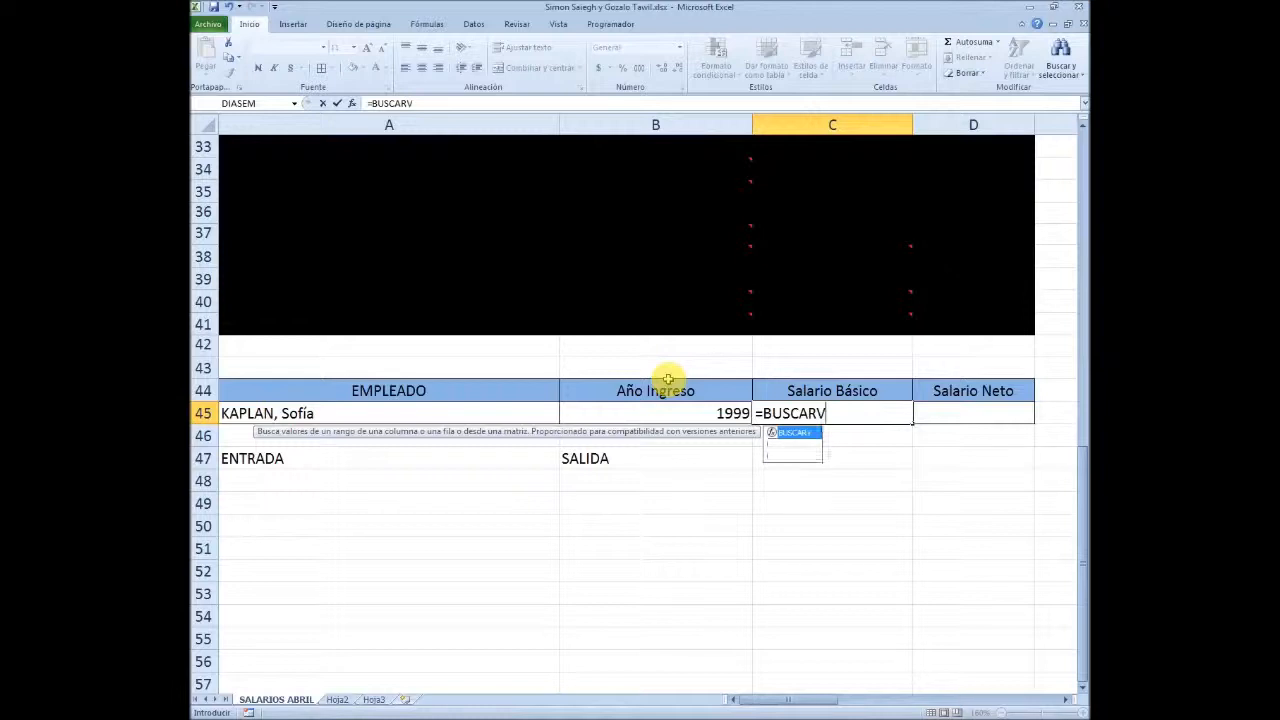
{"action": "left_click", "coordinate": [313, 420]}
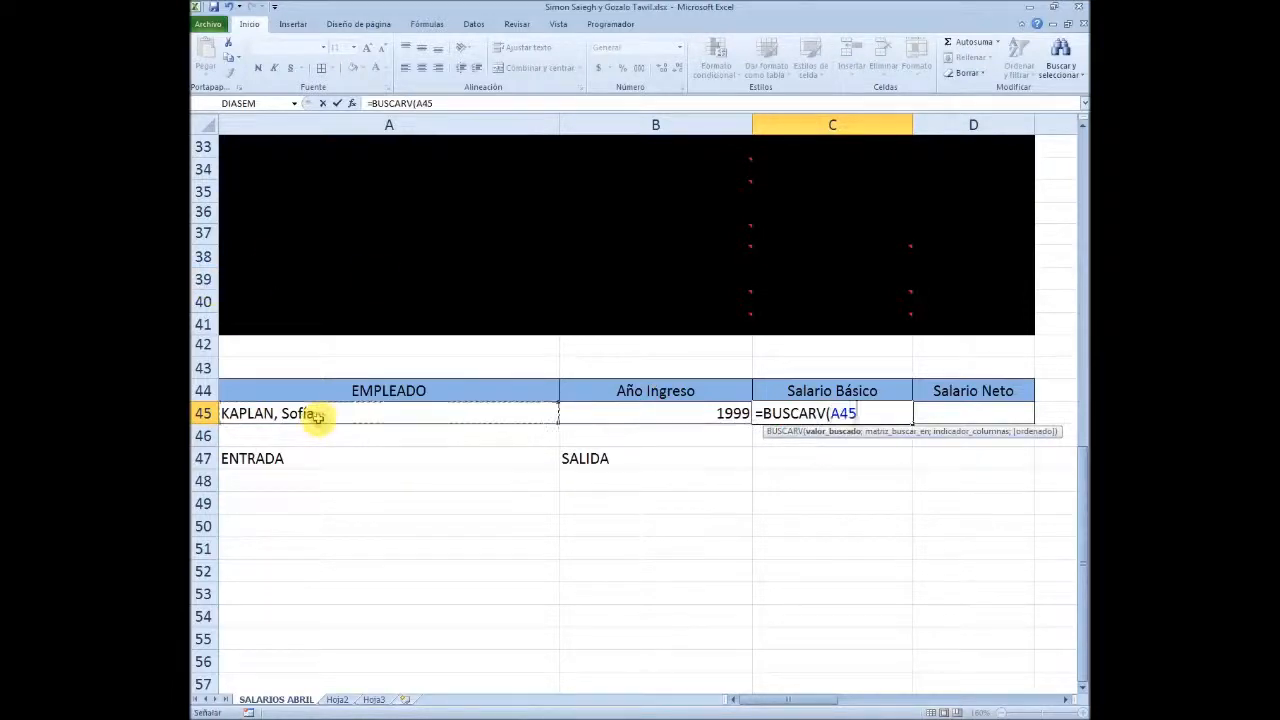
{"action": "type", "text": ";"}
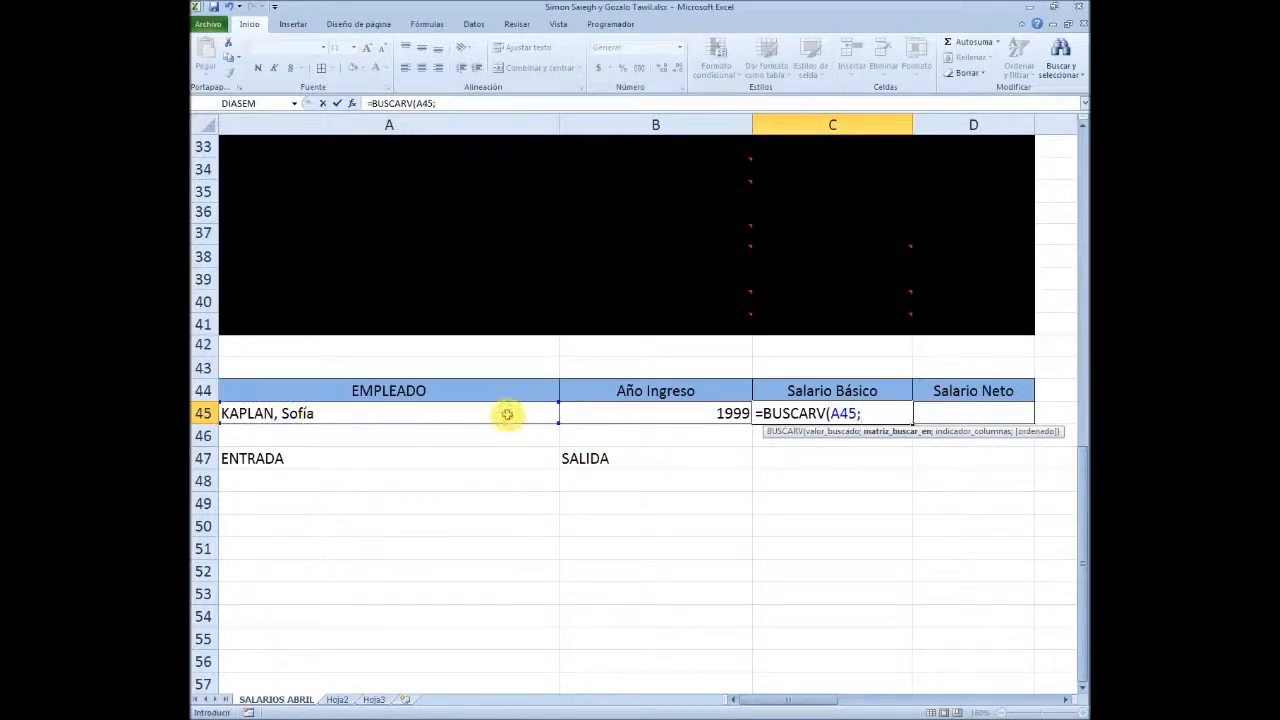
Set the BUSCARV search table to A6:G24 and the column index to 7, and commit =BUSCARV(A45;A6:G24;7) in C45
{"action": "scroll", "coordinate": [506, 414], "scroll_direction": "up", "scroll_amount": 10}
{"action": "left_click_drag", "start_coordinate": [250, 234], "coordinate": [370, 630]}
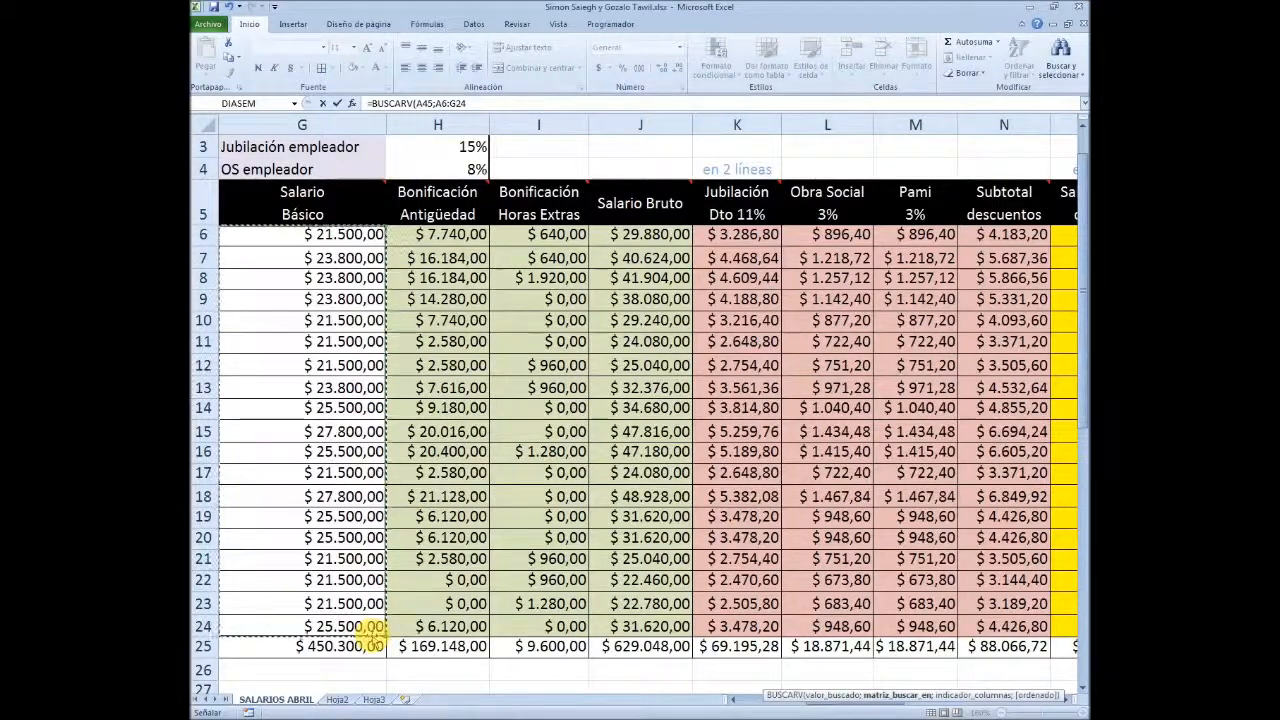
{"action": "type", "text": ";7"}
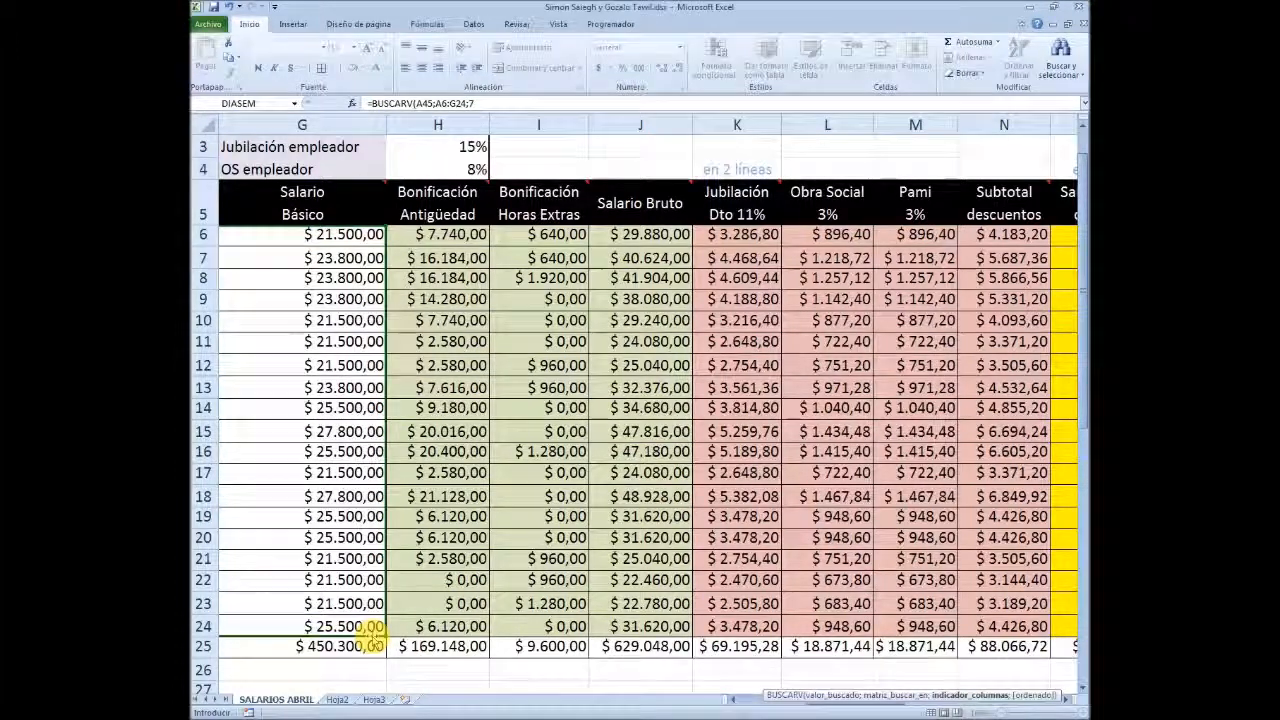
{"action": "key", "text": "Return"}
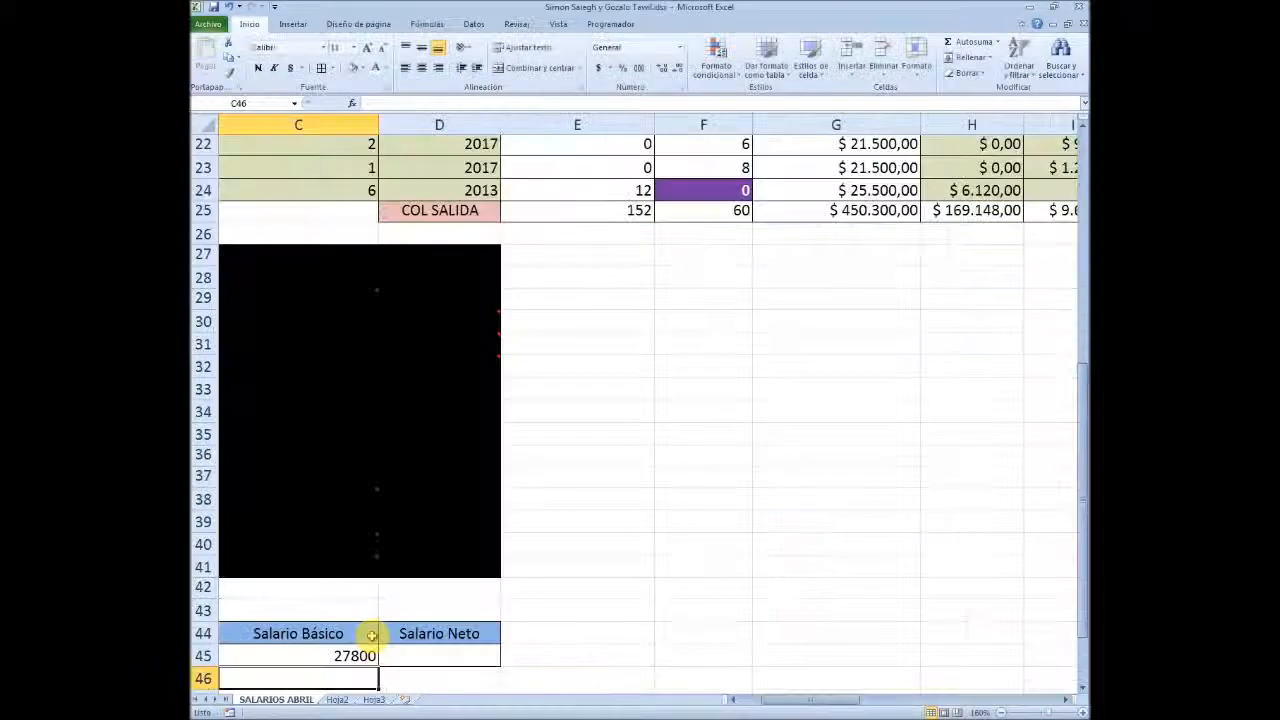
Format the Salario Básico result in C45 as Moneda with the $ symbol and two decimals
{"action": "left_click", "coordinate": [368, 635]}
{"action": "right_click", "coordinate": [368, 635]}
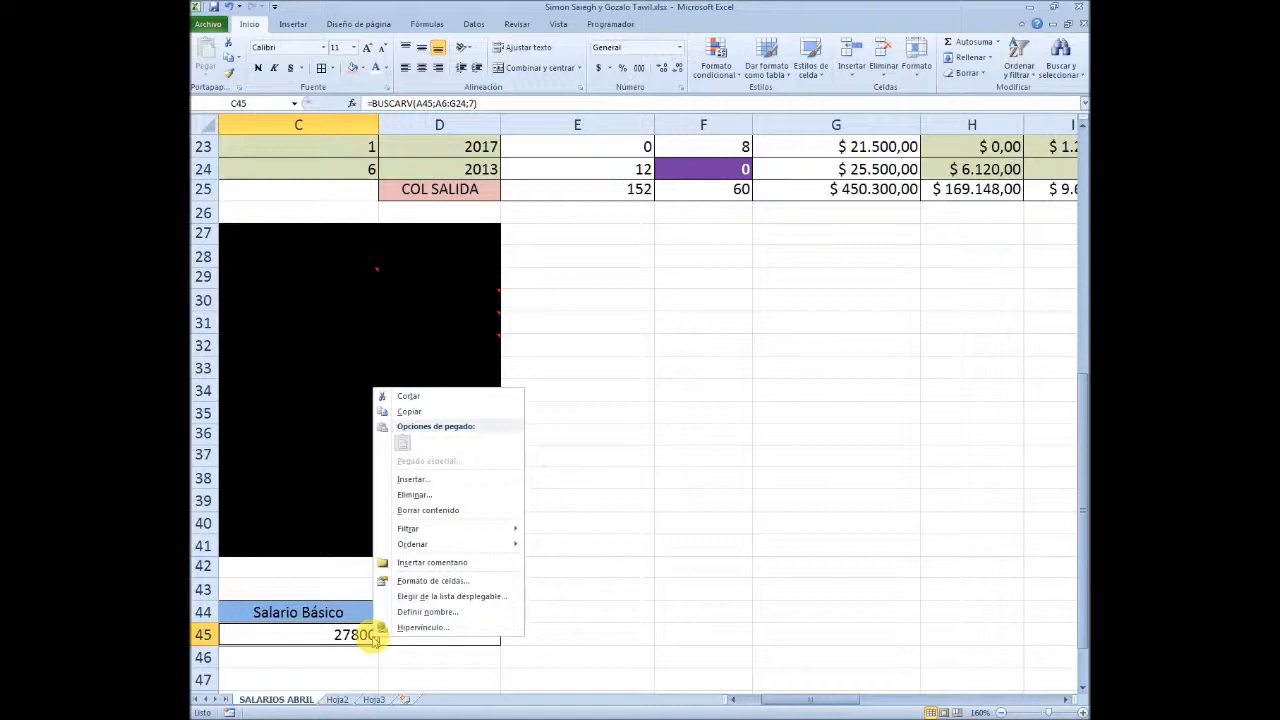
{"action": "left_click", "coordinate": [420, 571]}
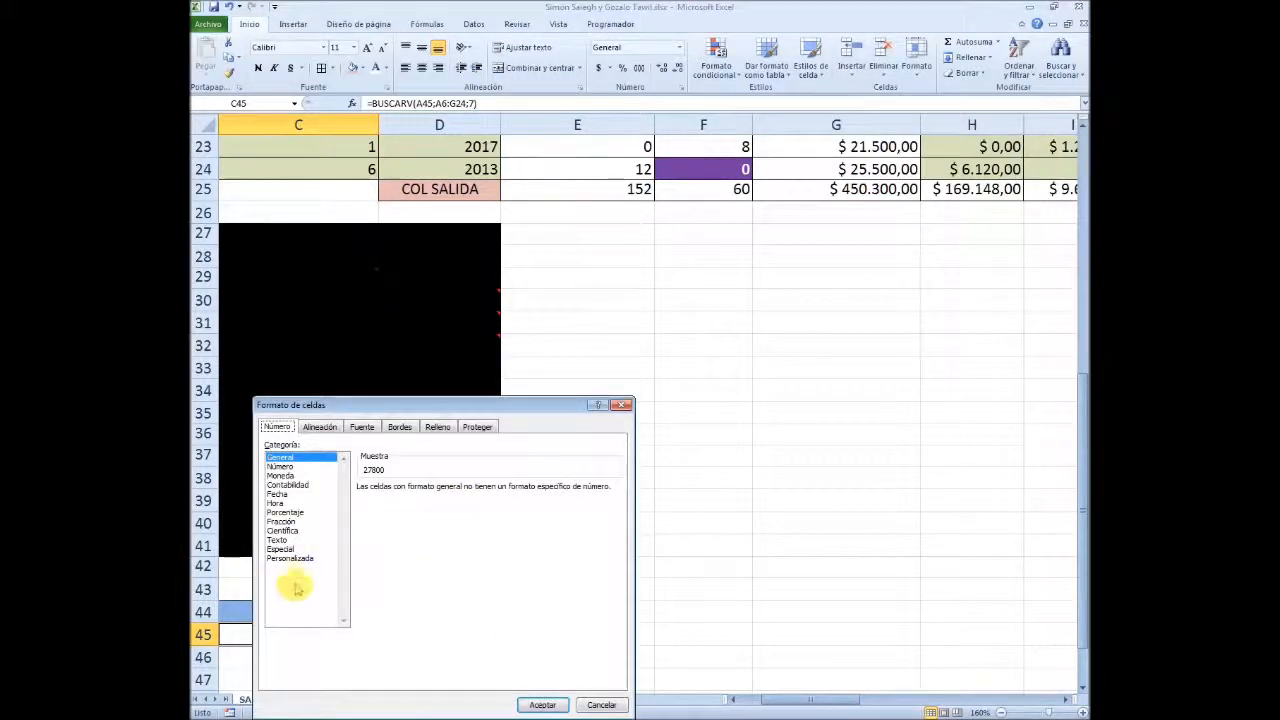
{"action": "left_click", "coordinate": [283, 475]}
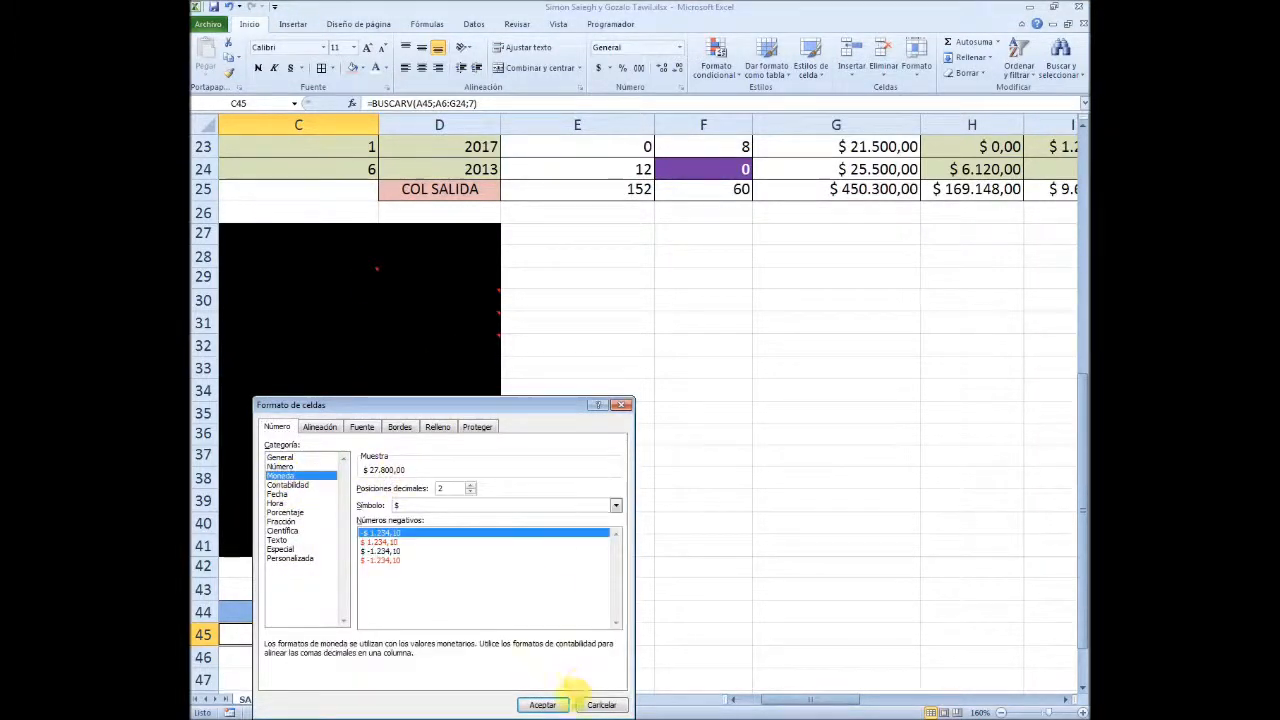
{"action": "left_click", "coordinate": [545, 702]}
{"action": "left_click", "coordinate": [634, 609]}
Check the Salario Básico lookup in C45 against the selected employee's Salario Básico in row 18 of the table
{"action": "key", "text": "Left"}
{"action": "key", "text": "Left"}
{"action": "key", "text": "Left"}
{"action": "key", "text": "Left"}
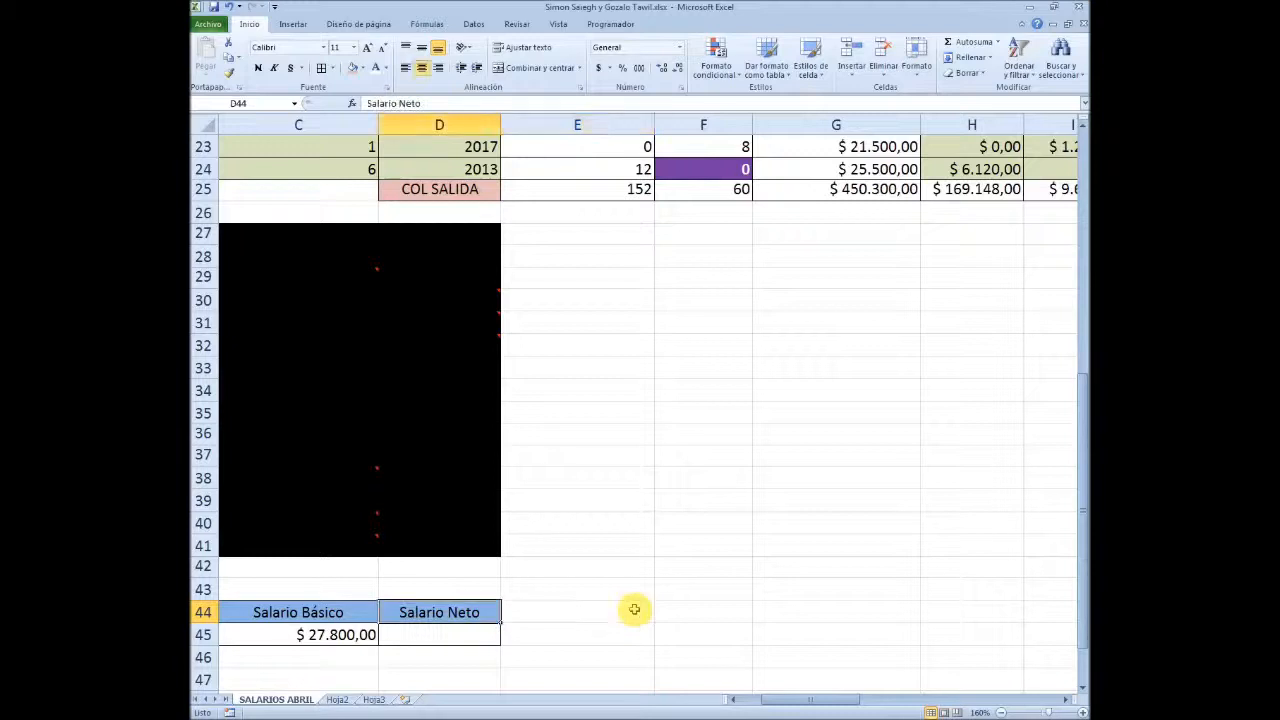
{"action": "key", "text": "Down"}
{"action": "key", "text": "Right"}
{"action": "key", "text": "Right"}
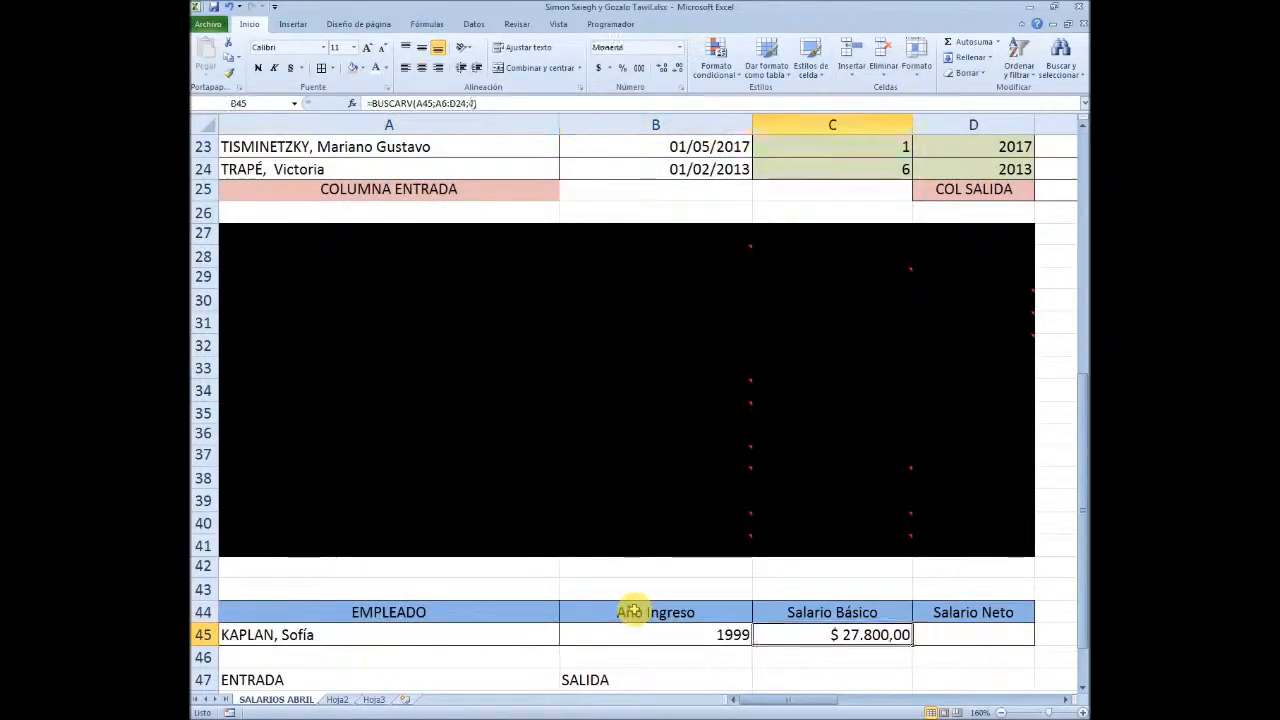
{"action": "key", "text": "Right"}
{"action": "key", "text": "Left"}
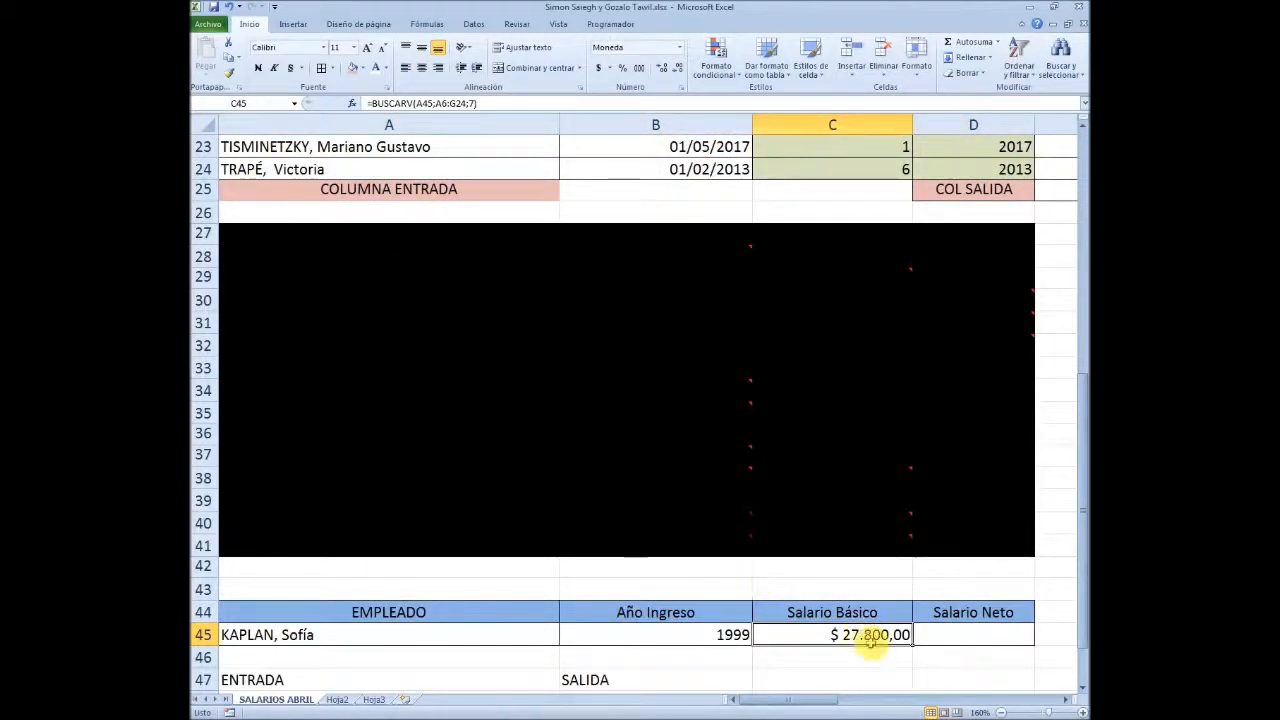
{"action": "scroll", "coordinate": [621, 535], "scroll_direction": "up", "scroll_amount": 6}
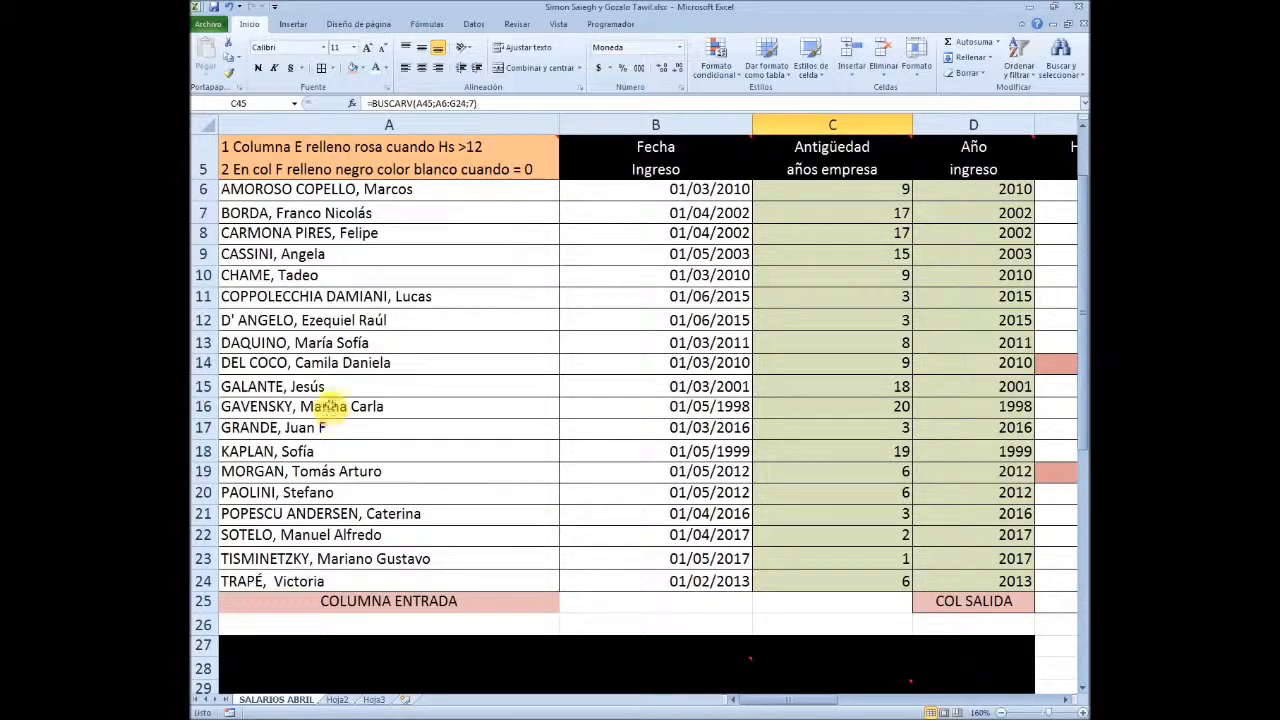
{"action": "left_click", "coordinate": [359, 447]}
{"action": "key", "text": "Right"}
{"action": "key", "text": "Right"}
{"action": "key", "text": "Right"}
{"action": "key", "text": "Right"}
{"action": "key", "text": "Right"}
{"action": "key", "text": "Right"}
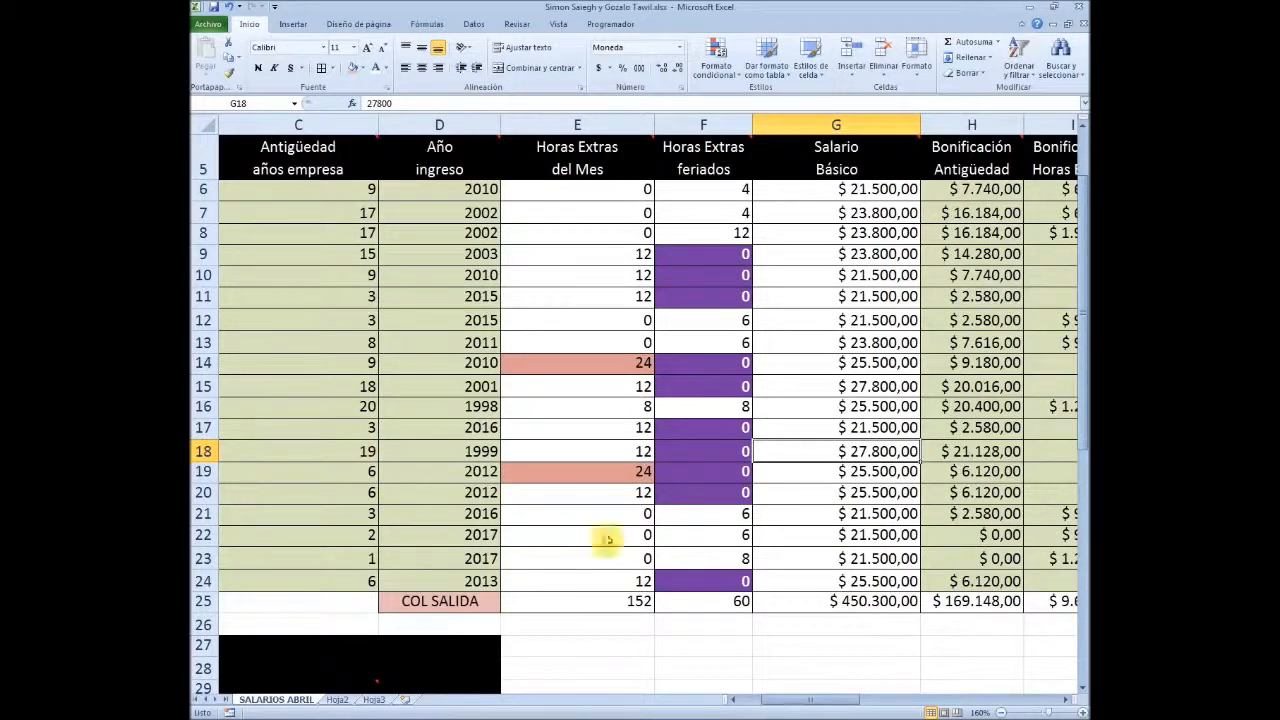
Locate the Salario Neto o de bolsillo column in the employee table as the source for the Salario Neto lookup
{"action": "scroll", "coordinate": [826, 583], "scroll_direction": "down", "scroll_amount": 7}
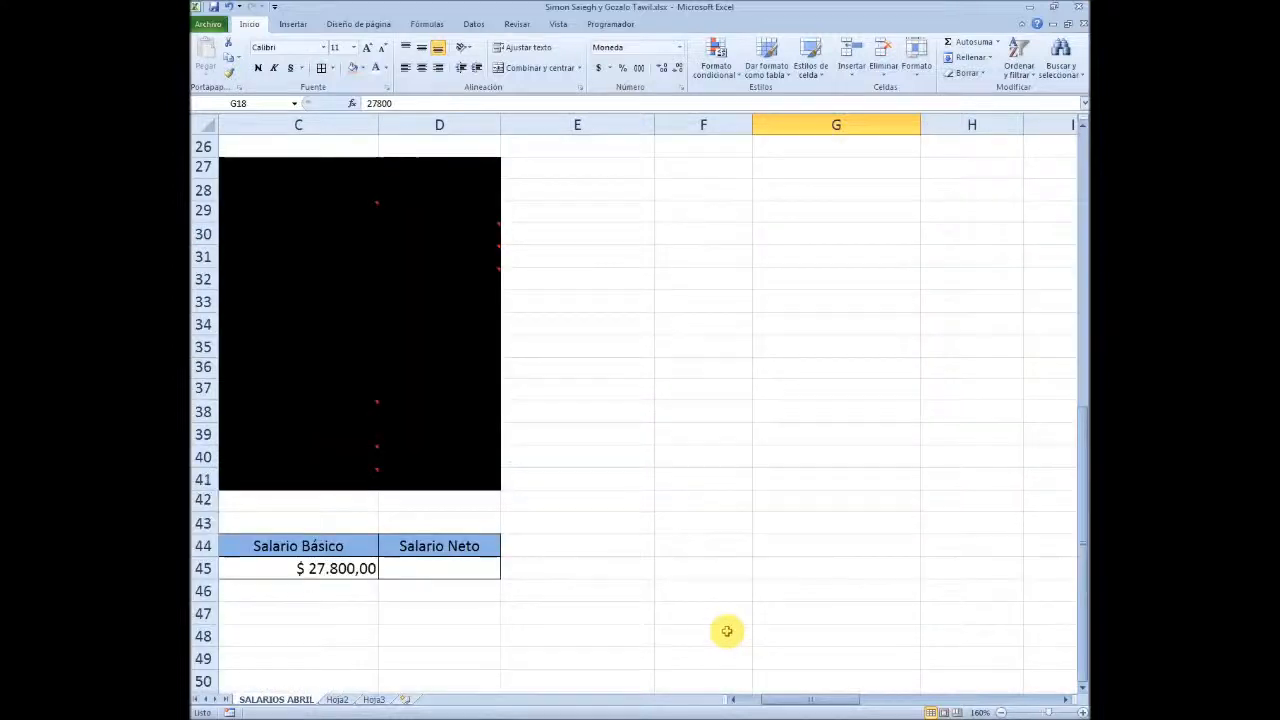
{"action": "left_click", "coordinate": [441, 567]}
{"action": "key", "text": "Up"}
{"action": "key", "text": "Up"}
{"action": "key", "text": "Up"}
{"action": "key", "text": "Up"}
{"action": "key", "text": "Up"}
{"action": "key", "text": "Up"}
{"action": "key", "text": "Up"}
{"action": "key", "text": "Up"}
{"action": "key", "text": "Up"}
{"action": "key", "text": "Up"}
{"action": "key", "text": "Up"}
{"action": "key", "text": "Up"}
{"action": "key", "text": "Up"}
{"action": "key", "text": "Up"}
{"action": "key", "text": "Up"}
{"action": "key", "text": "Up"}
{"action": "key", "text": "Up"}
{"action": "key", "text": "Up"}
{"action": "key", "text": "Up"}
{"action": "key", "text": "Up"}
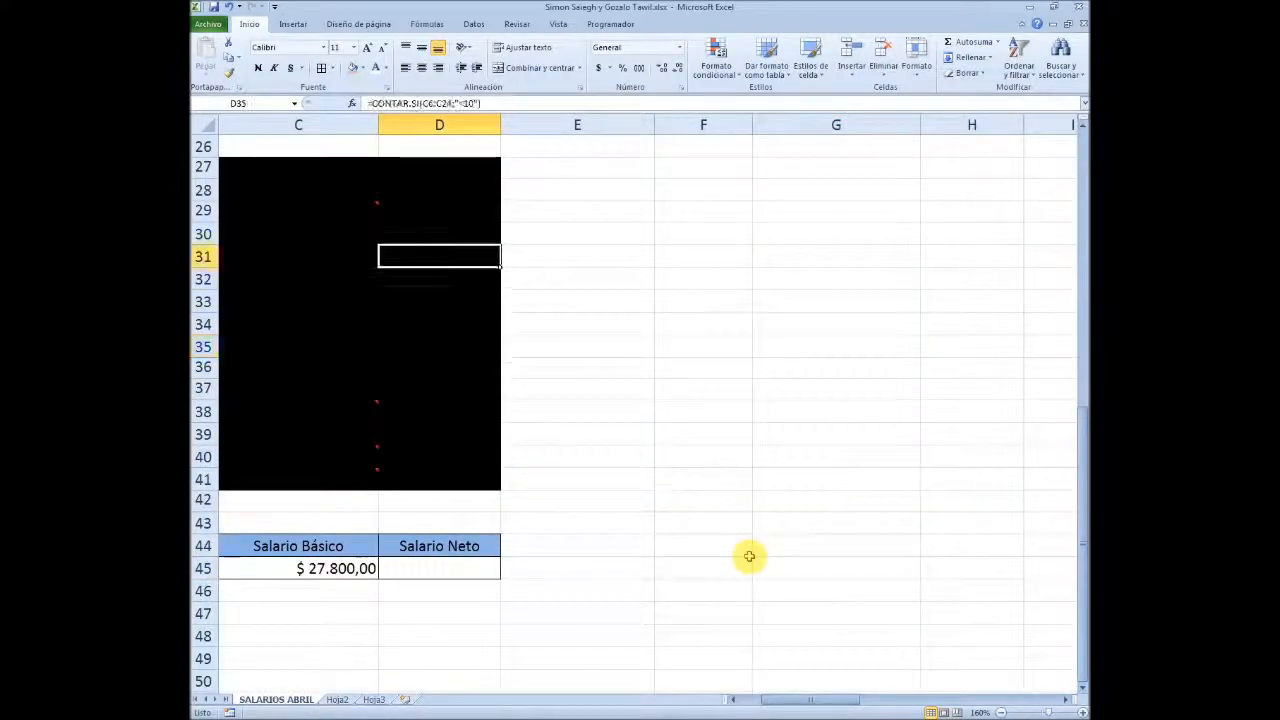
{"action": "key", "text": "Right"}
{"action": "key", "text": "Right"}
{"action": "key", "text": "Right"}
{"action": "key", "text": "Right"}
{"action": "key", "text": "Right"}
{"action": "key", "text": "Right"}
{"action": "key", "text": "Right"}
{"action": "key", "text": "Right"}
{"action": "key", "text": "Right"}
{"action": "key", "text": "Right"}
{"action": "key", "text": "Right"}
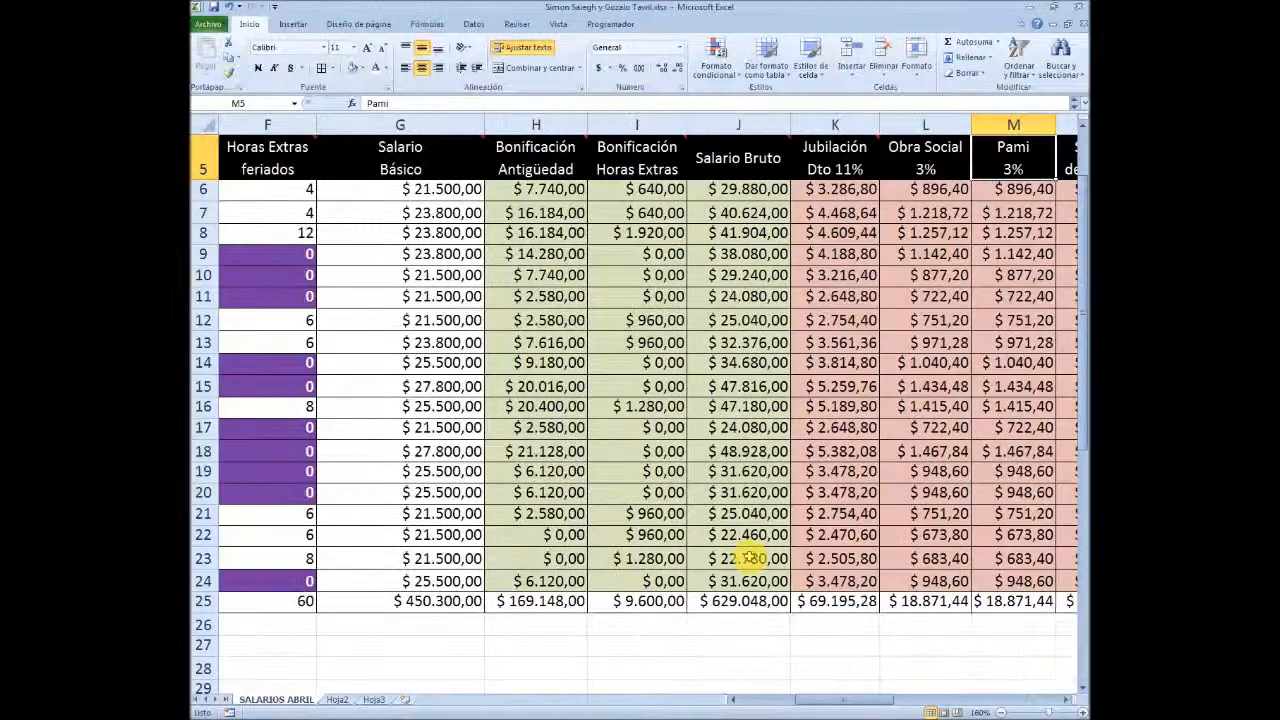
{"action": "key", "text": "Down"}
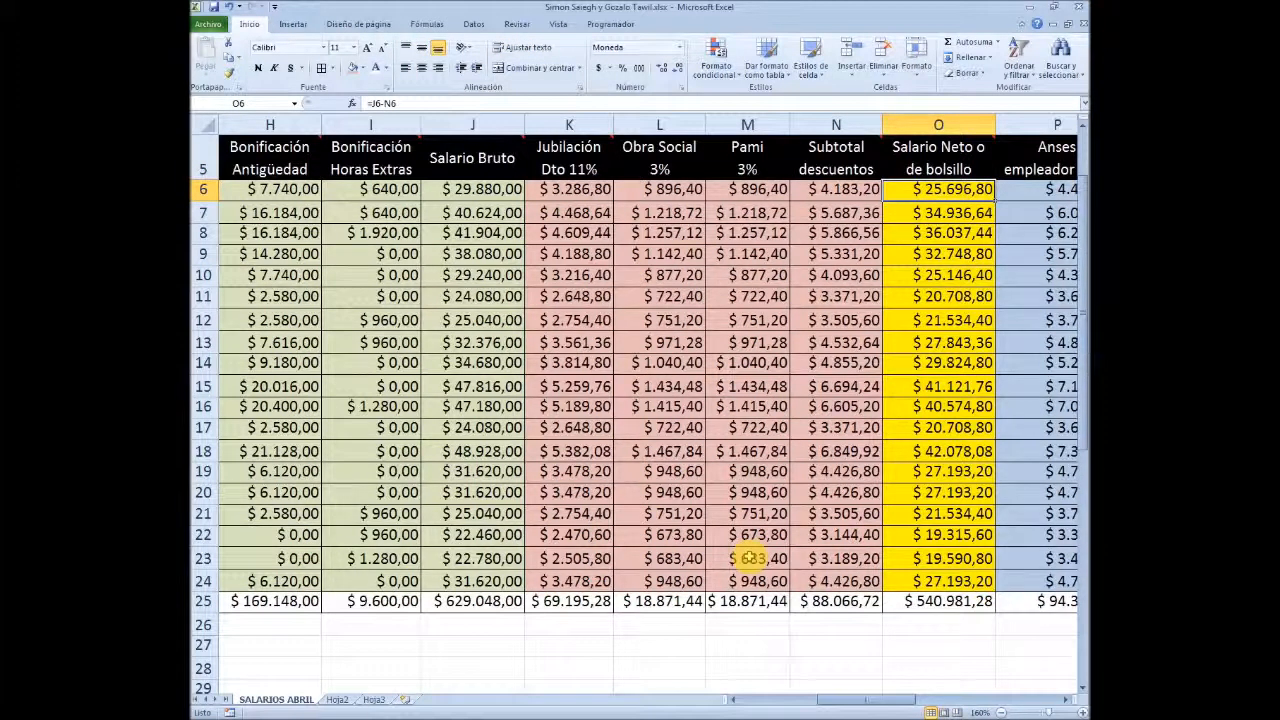
Return from the employee table to the EMPLEADO cell A45 in the lookup block
{"action": "key", "text": "Left"}
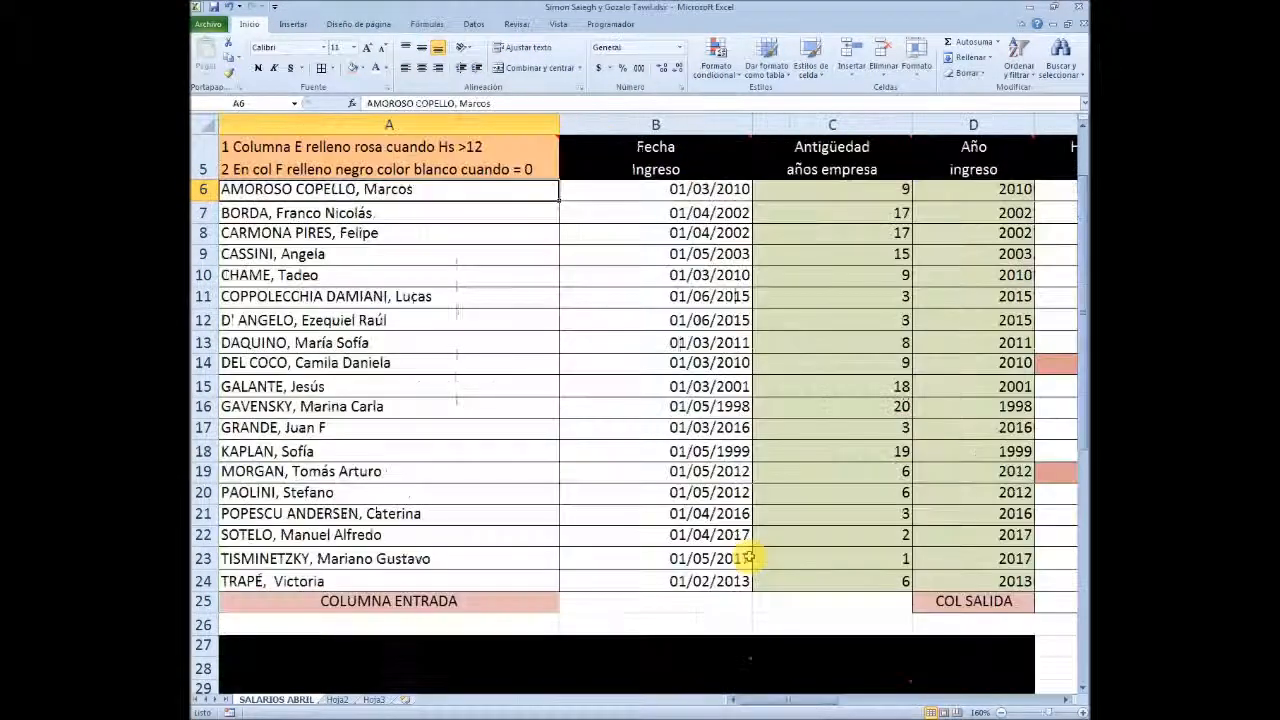
{"action": "key", "text": "Down"}
{"action": "key", "text": "Down"}
{"action": "key", "text": "Down"}
{"action": "key", "text": "Down"}
{"action": "key", "text": "Down"}
{"action": "key", "text": "Down"}
{"action": "key", "text": "Down"}
{"action": "key", "text": "Down"}
{"action": "key", "text": "Down"}
{"action": "key", "text": "Down"}
{"action": "key", "text": "Down"}
{"action": "key", "text": "Down"}
{"action": "key", "text": "Down"}
{"action": "key", "text": "Down"}
{"action": "key", "text": "Down"}
{"action": "key", "text": "Down"}
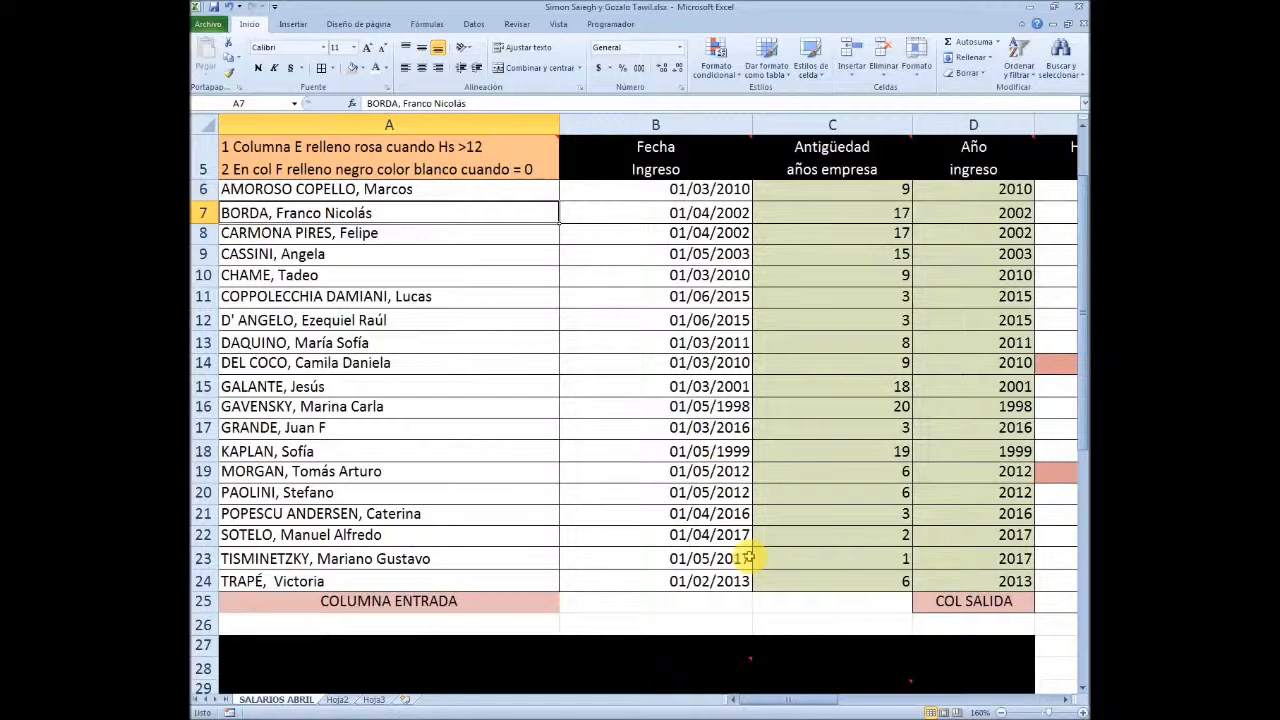
{"action": "key", "text": "Down"}
{"action": "key", "text": "Down"}
{"action": "key", "text": "Down"}
{"action": "key", "text": "Down"}
{"action": "key", "text": "Down"}
{"action": "key", "text": "Down"}
{"action": "key", "text": "Down"}
{"action": "key", "text": "Down"}
{"action": "key", "text": "Down"}
{"action": "key", "text": "Down"}
{"action": "key", "text": "Down"}
{"action": "key", "text": "Down"}
{"action": "key", "text": "Down"}
{"action": "key", "text": "Down"}
{"action": "key", "text": "Down"}
{"action": "key", "text": "Down"}
{"action": "key", "text": "Down"}
{"action": "key", "text": "Down"}
{"action": "key", "text": "Down"}
{"action": "key", "text": "Down"}
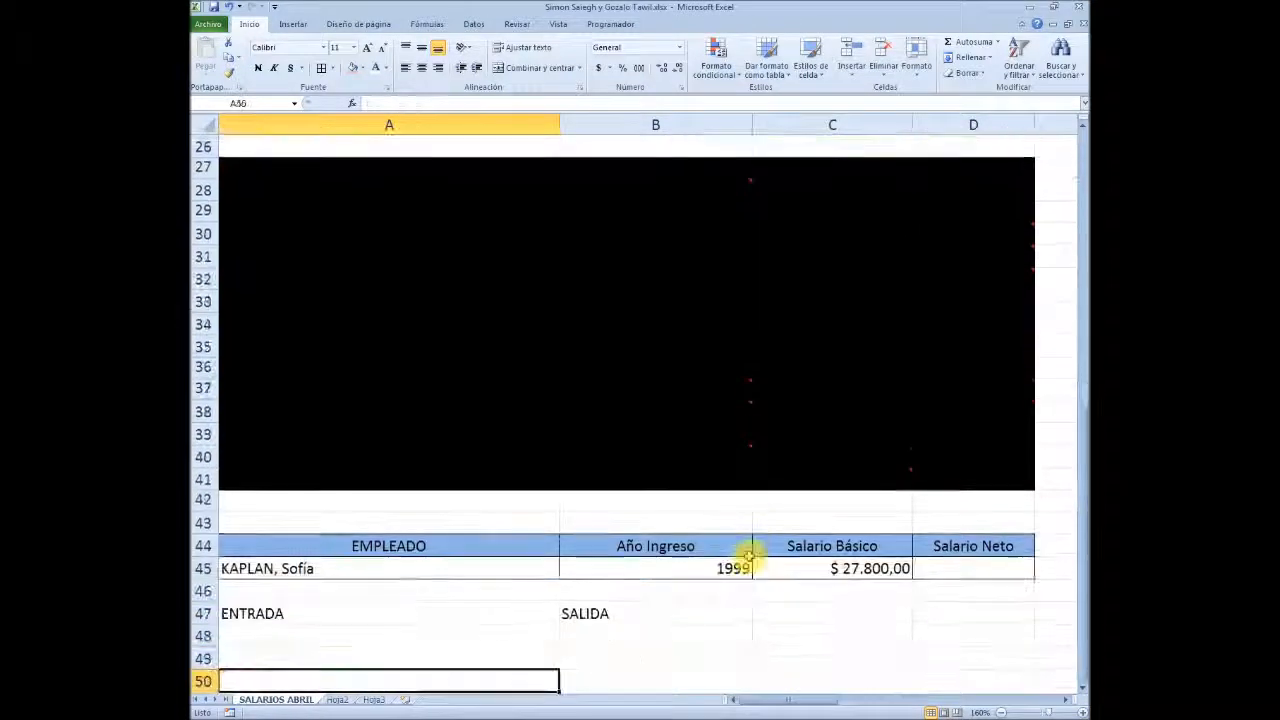
{"action": "key", "text": "Up"}
{"action": "key", "text": "Up"}
{"action": "key", "text": "Up"}
{"action": "key", "text": "Up"}
{"action": "key", "text": "Up"}
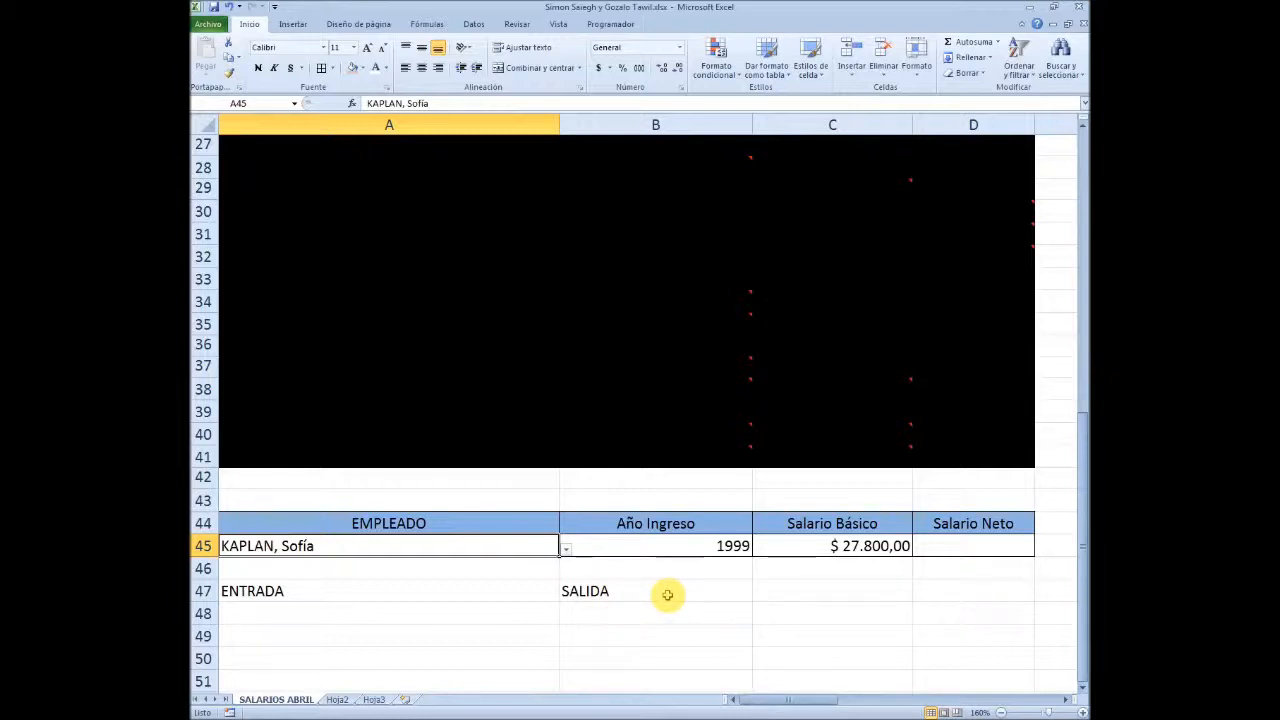
Clear the employee from A45 and inspect the Año Ingreso and Salario Básico lookups with the entry empty
{"action": "scroll", "coordinate": [500, 591], "scroll_direction": "down", "scroll_amount": 1}
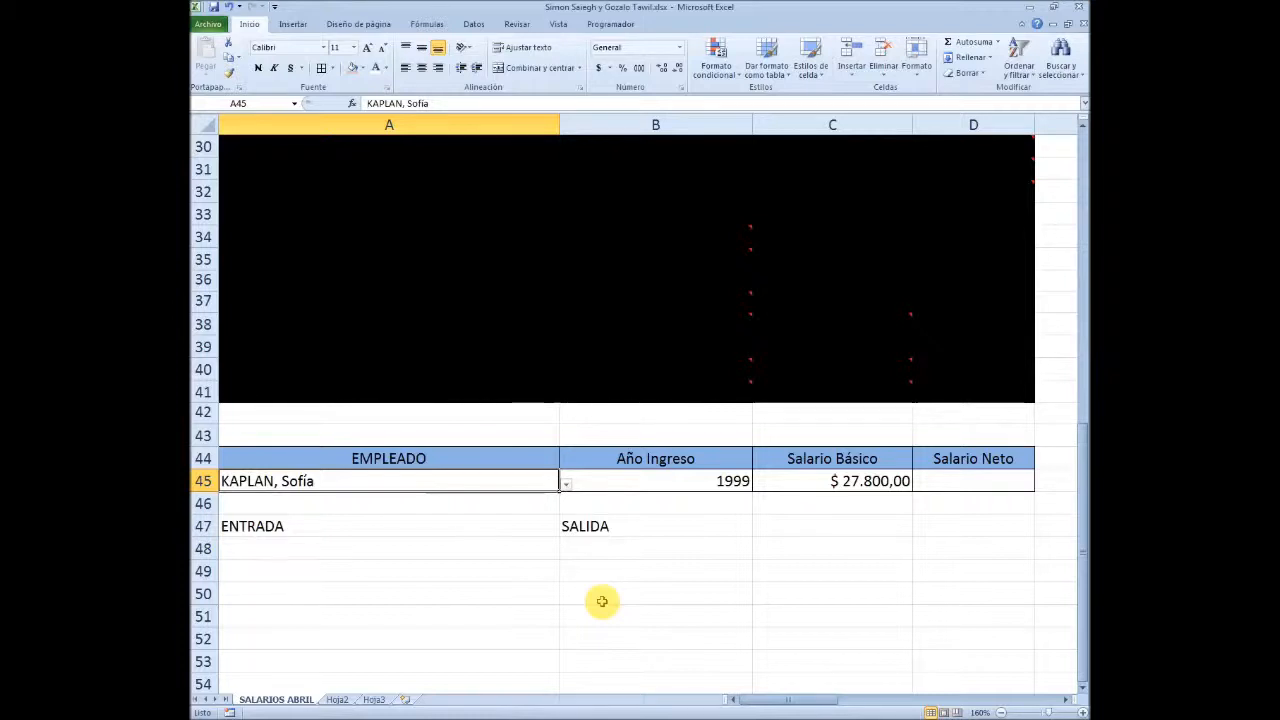
{"action": "key", "text": "Delete"}
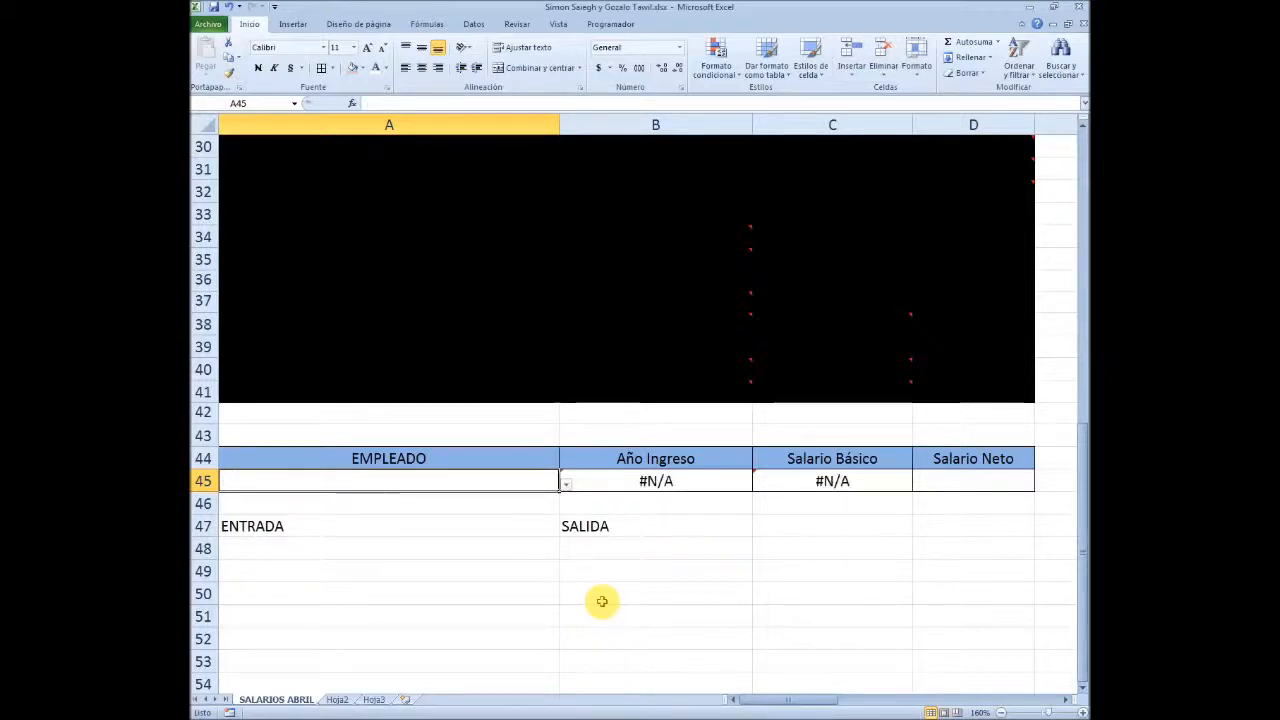
{"action": "key", "text": "Right"}
{"action": "key", "text": "Right"}
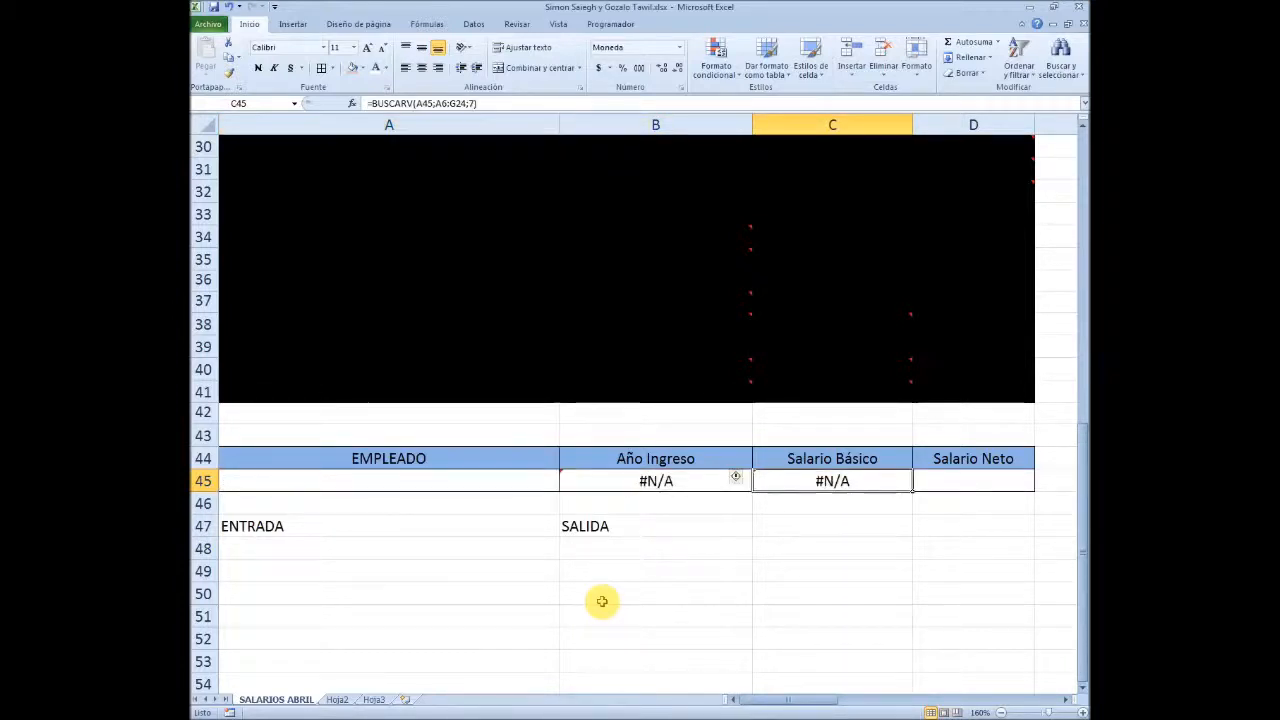
{"action": "key", "text": "Left"}
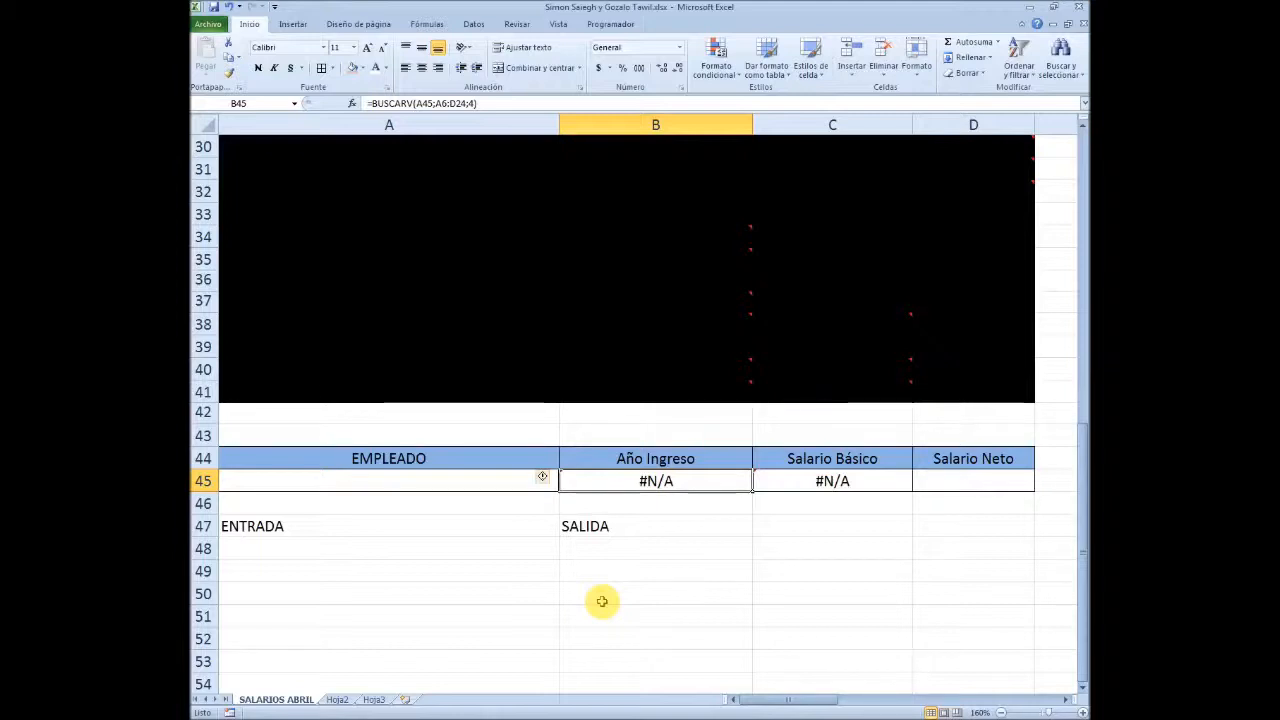
{"action": "key", "text": "Left"}
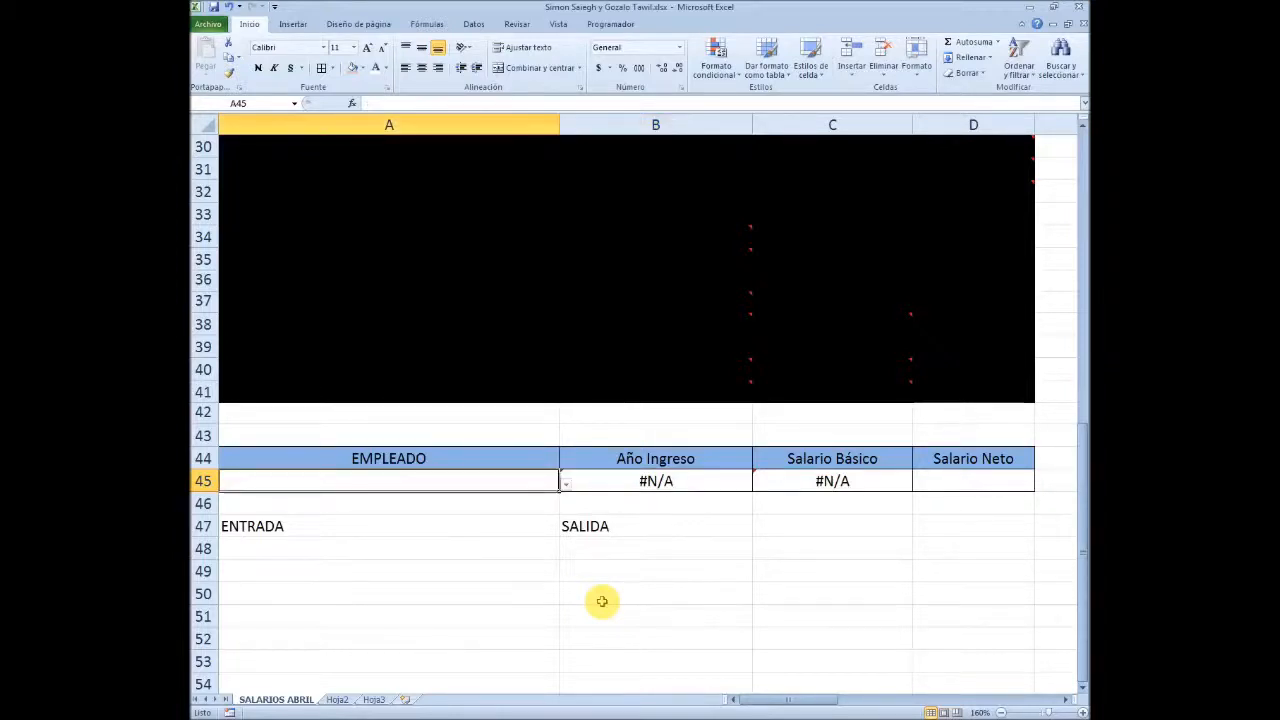
{"action": "key", "text": "Right"}
{"action": "key", "text": "Left"}
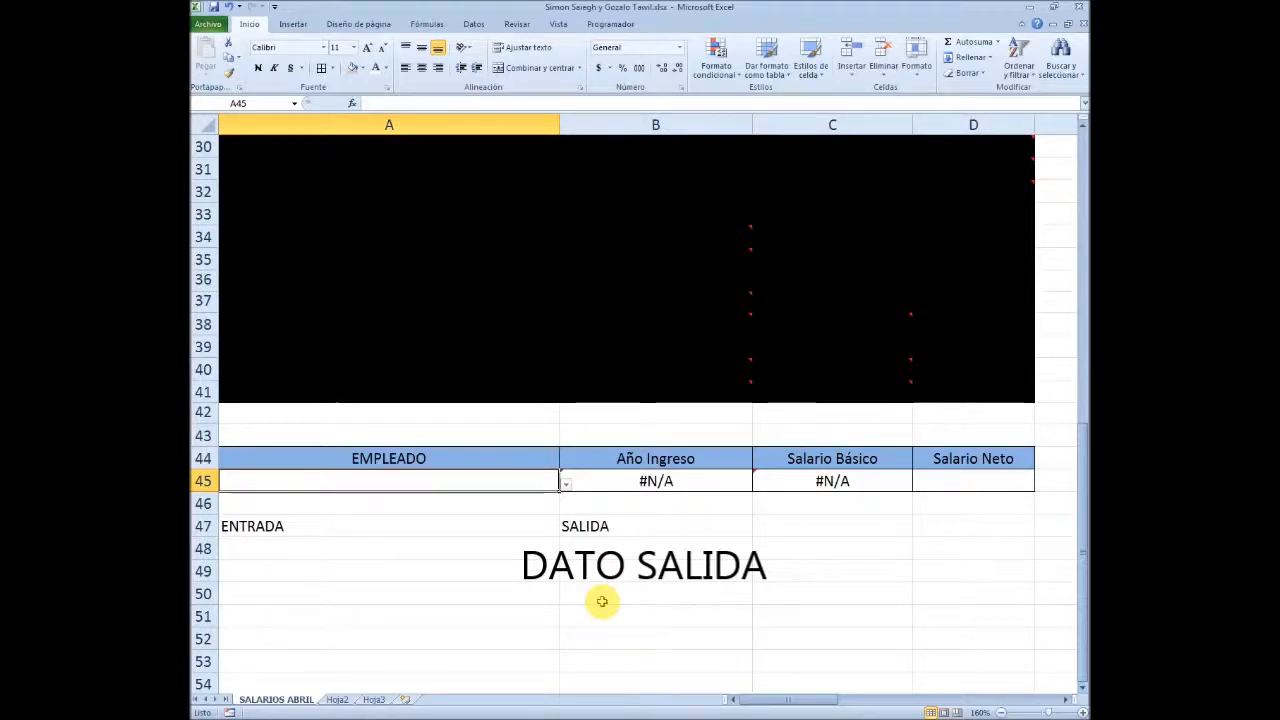
{"action": "key", "text": "Right"}
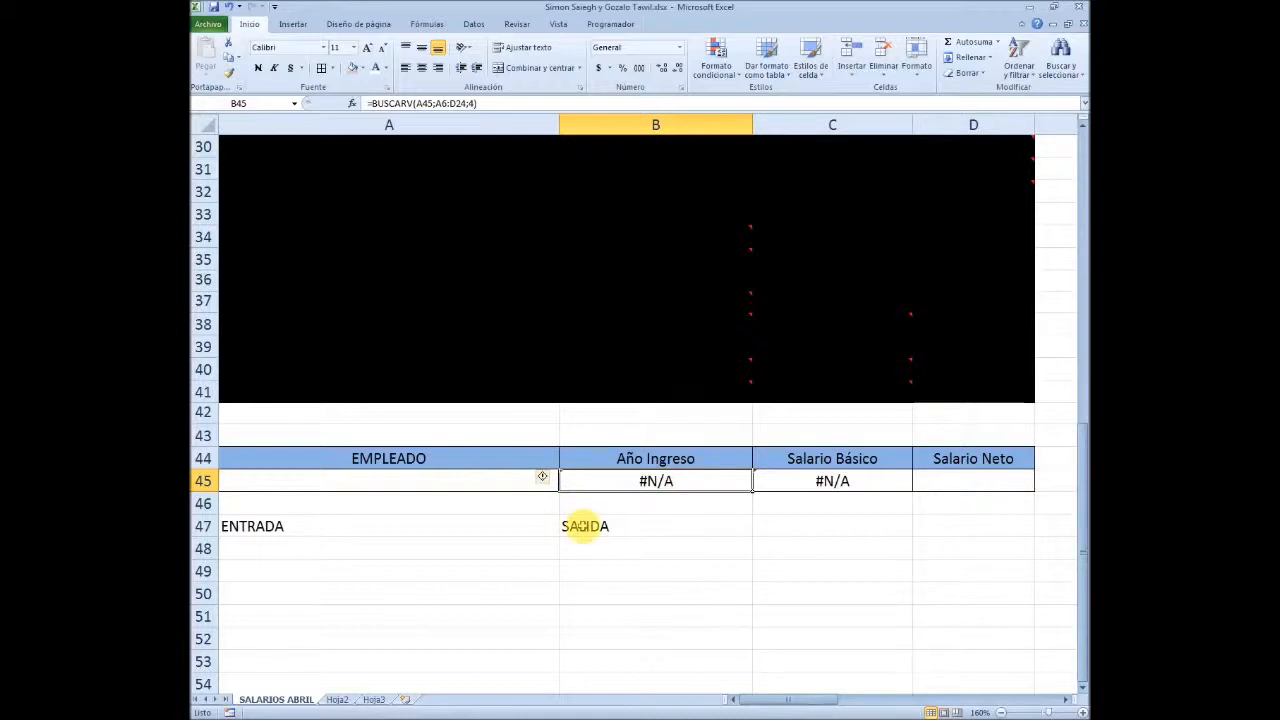
Wrap the Año Ingreso lookup in B45 in an SI test for a blank employee: =SI(A45="";"";BUSCARV(A45;A6:D24;4))
{"action": "double_click", "coordinate": [587, 484]}
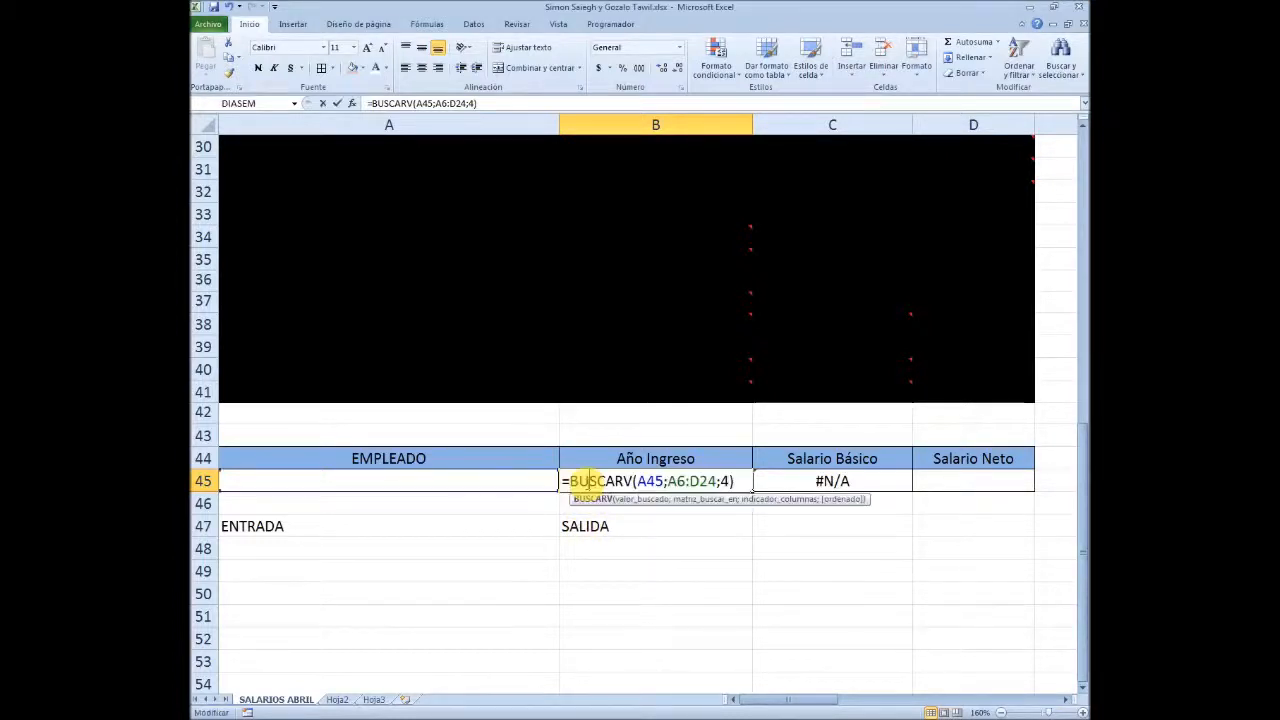
{"action": "key", "text": "Left"}
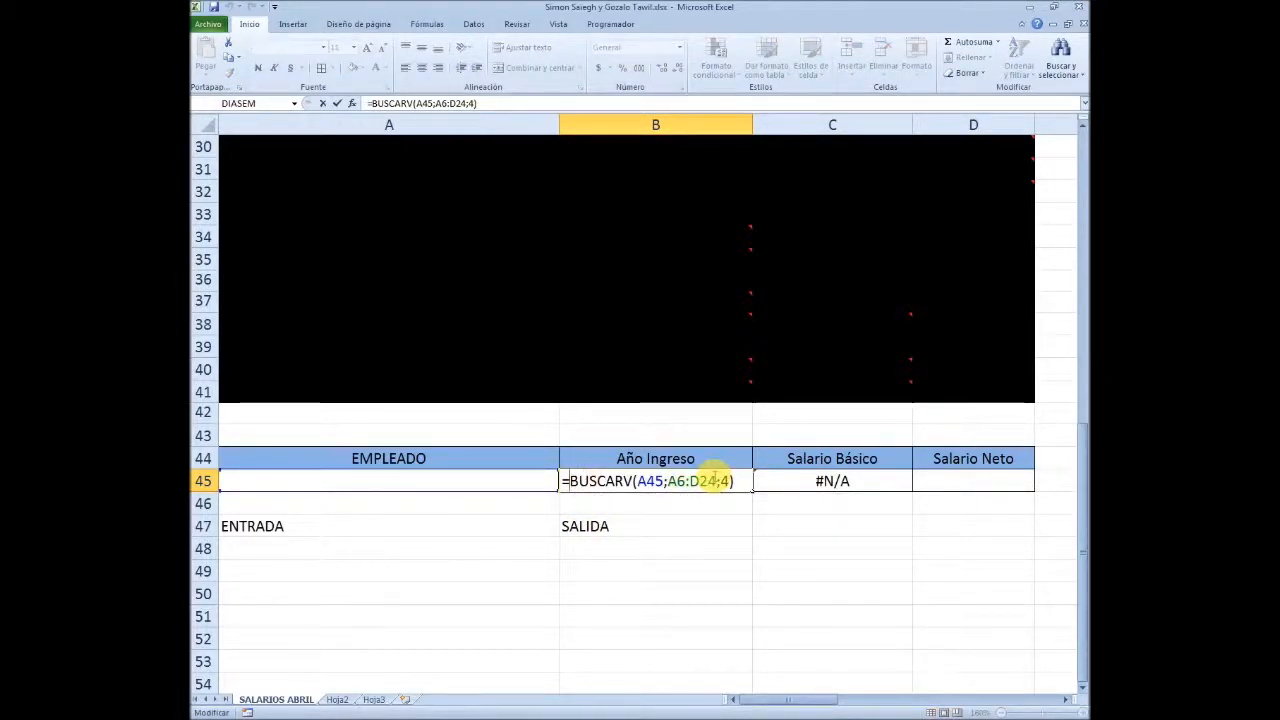
{"action": "type", "text": "S"}
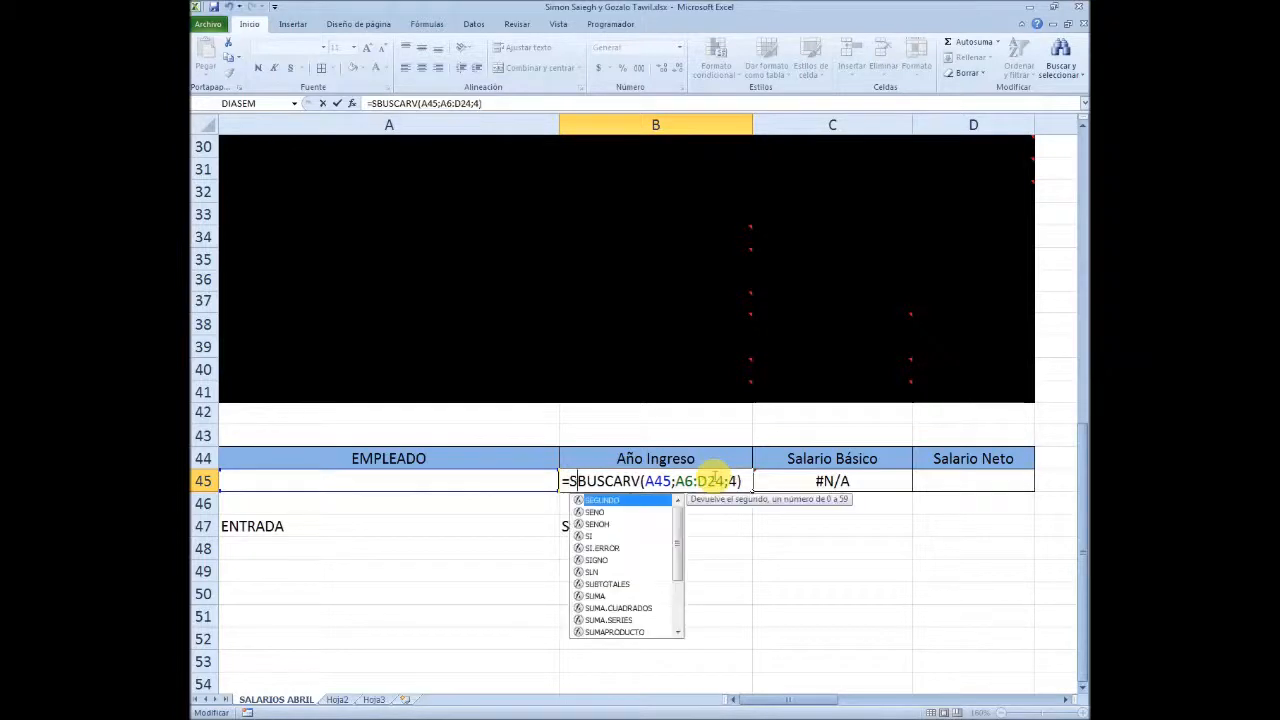
{"action": "type", "text": "I"}
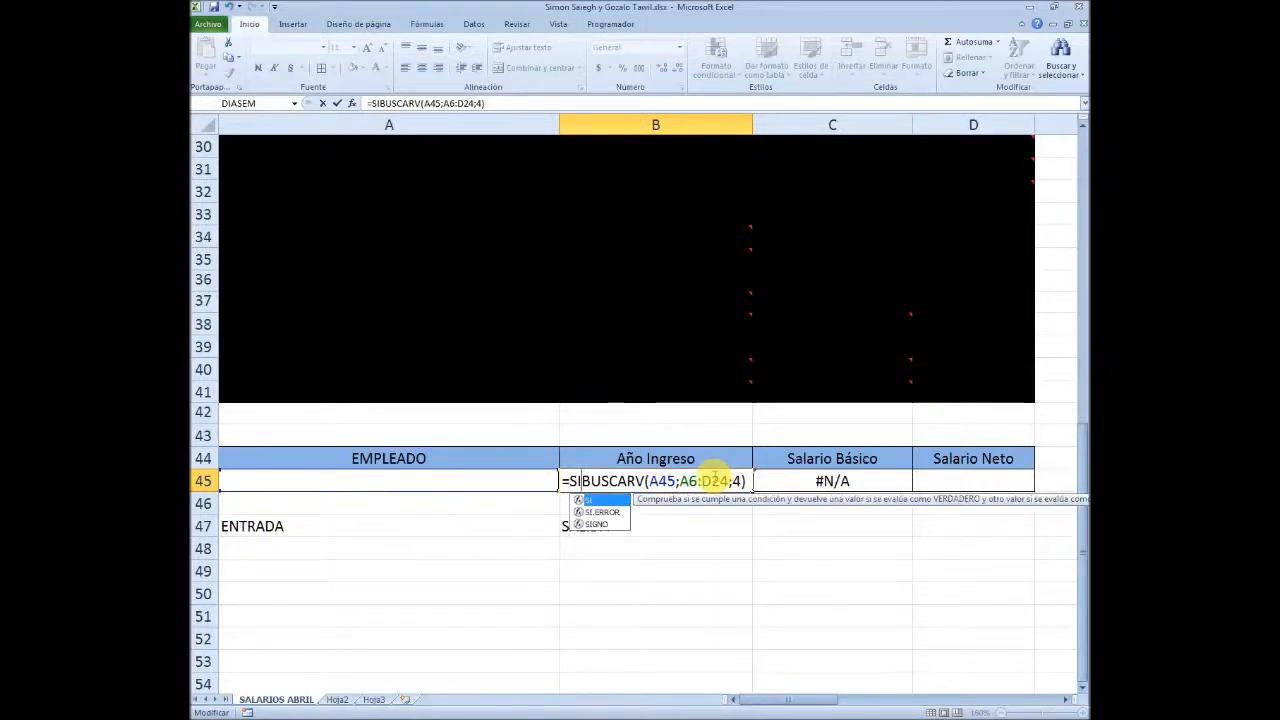
{"action": "type", "text": "("}
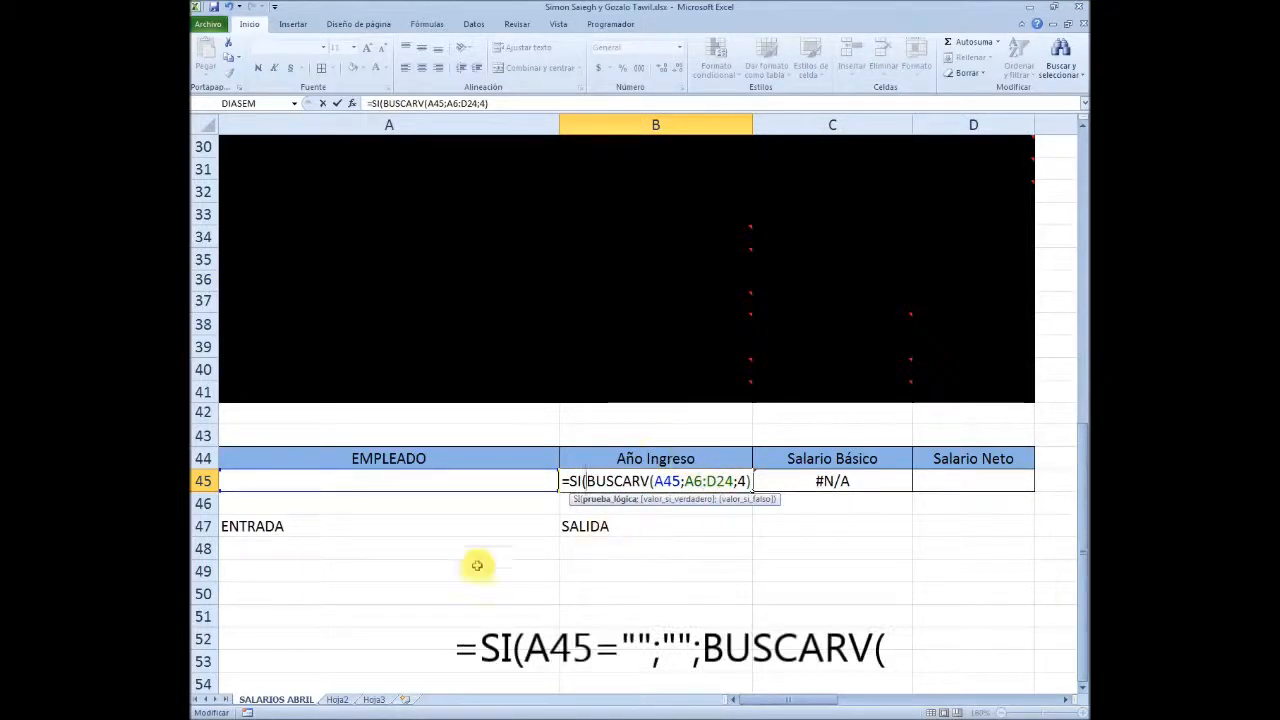
{"action": "left_click", "coordinate": [406, 480]}
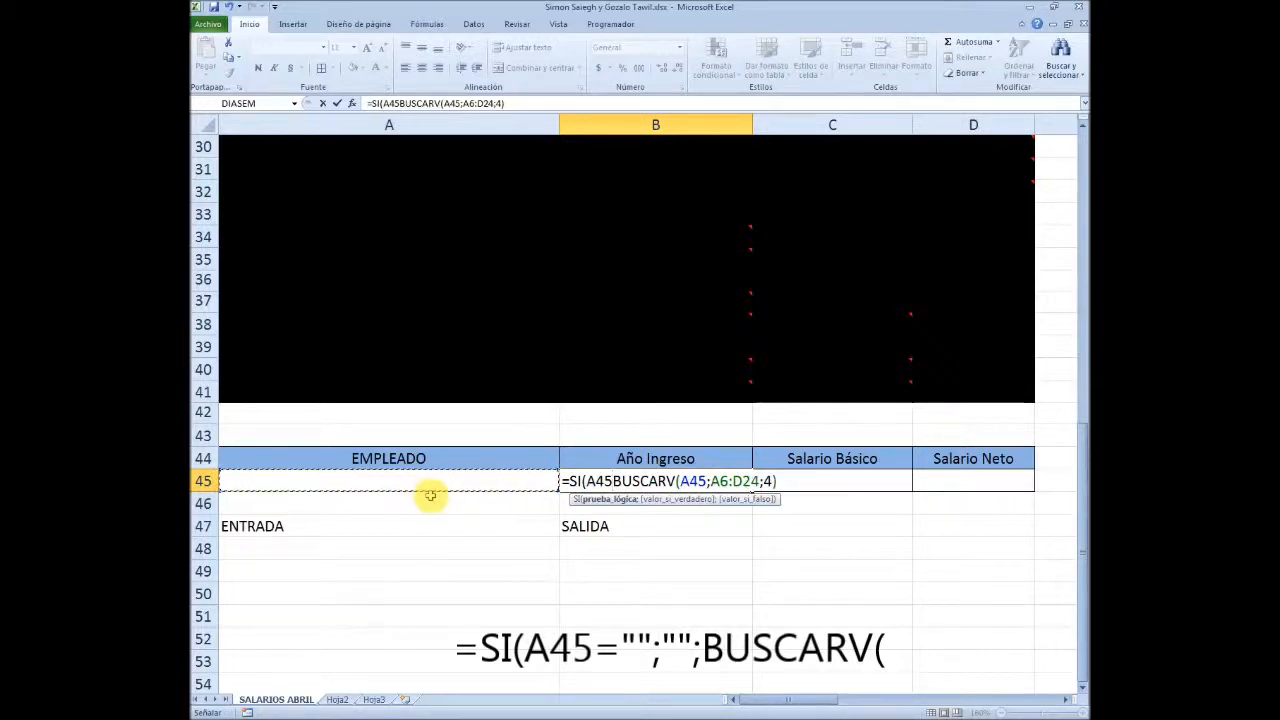
{"action": "type", "text": "="}
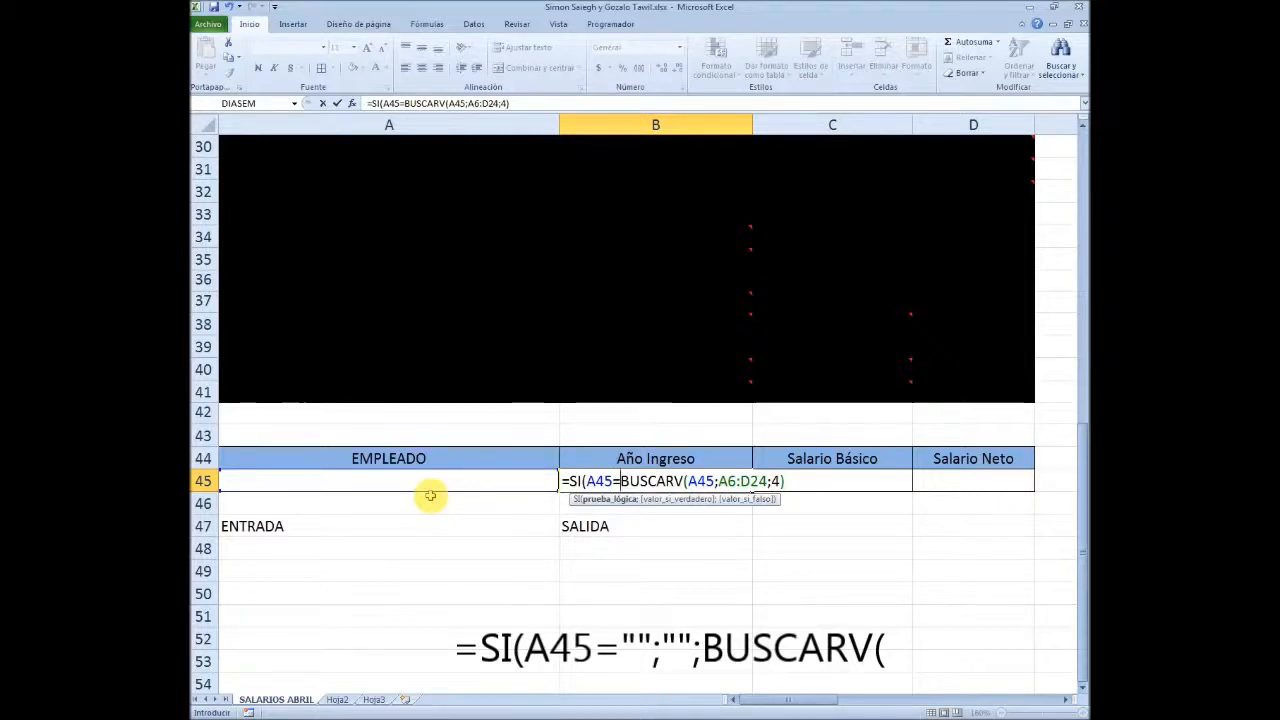
{"action": "type", "text": "\"\""}
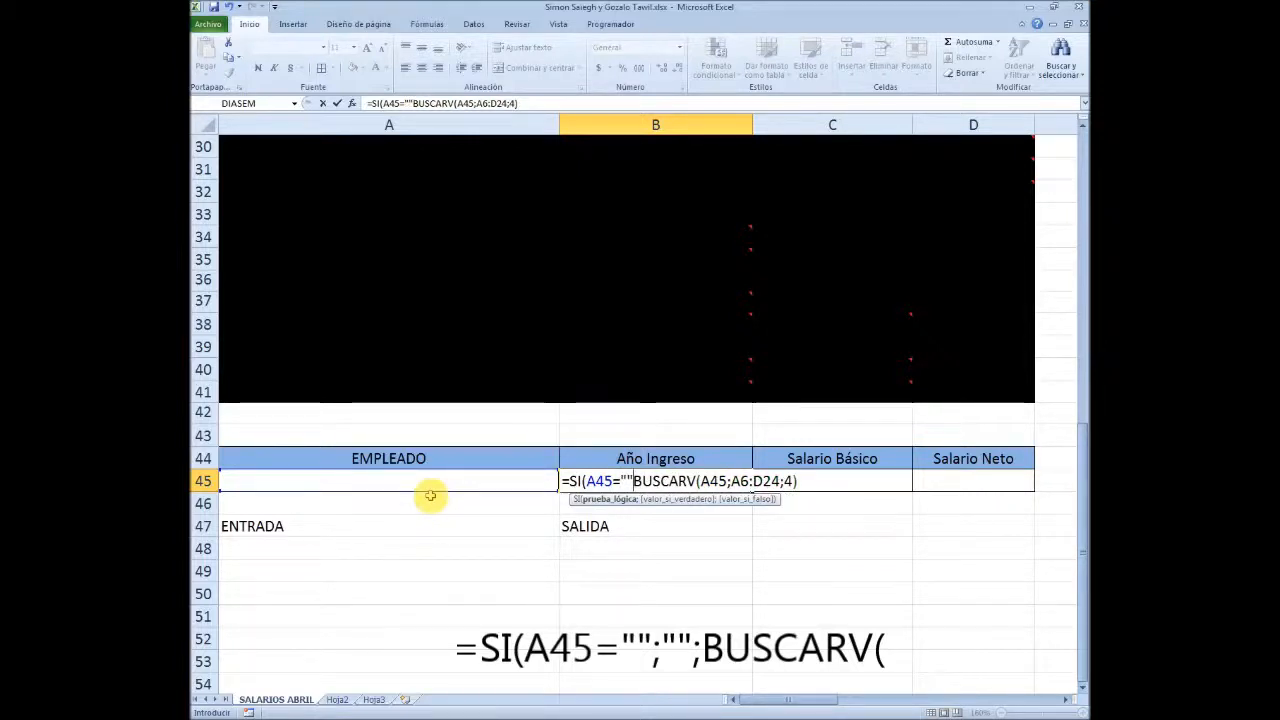
{"action": "type", "text": ";"}
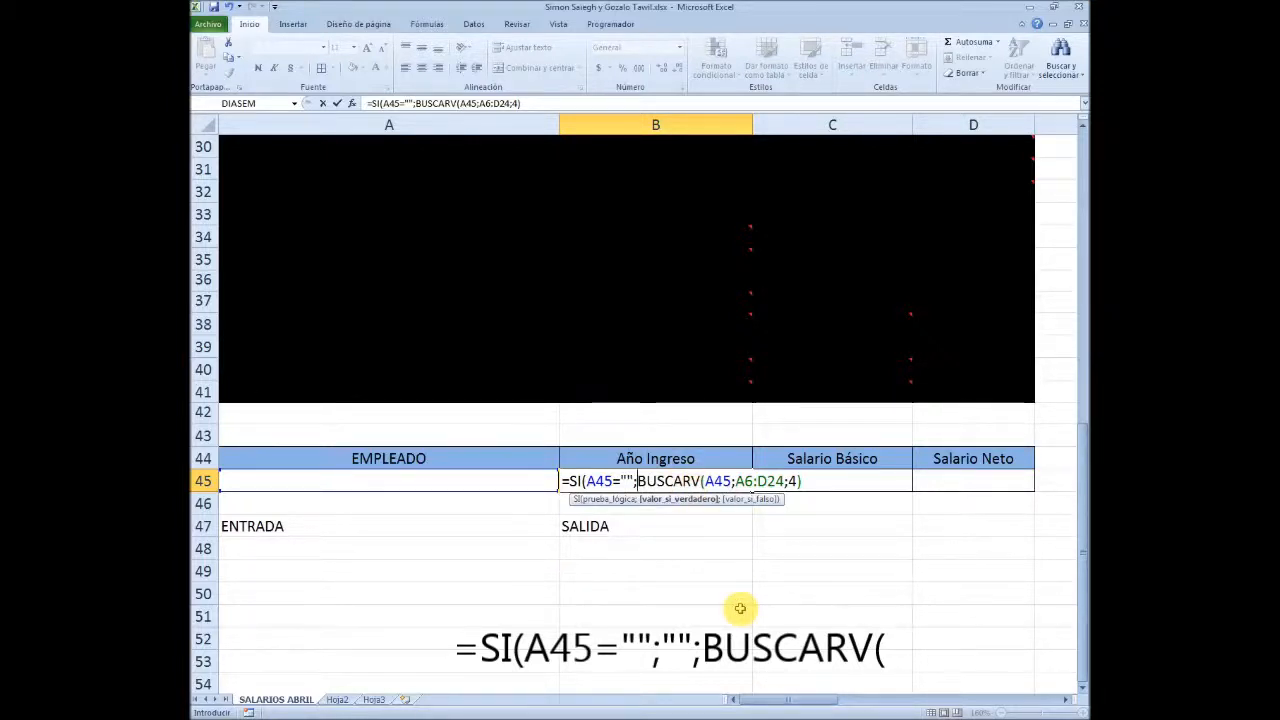
{"action": "type", "text": "\"\""}
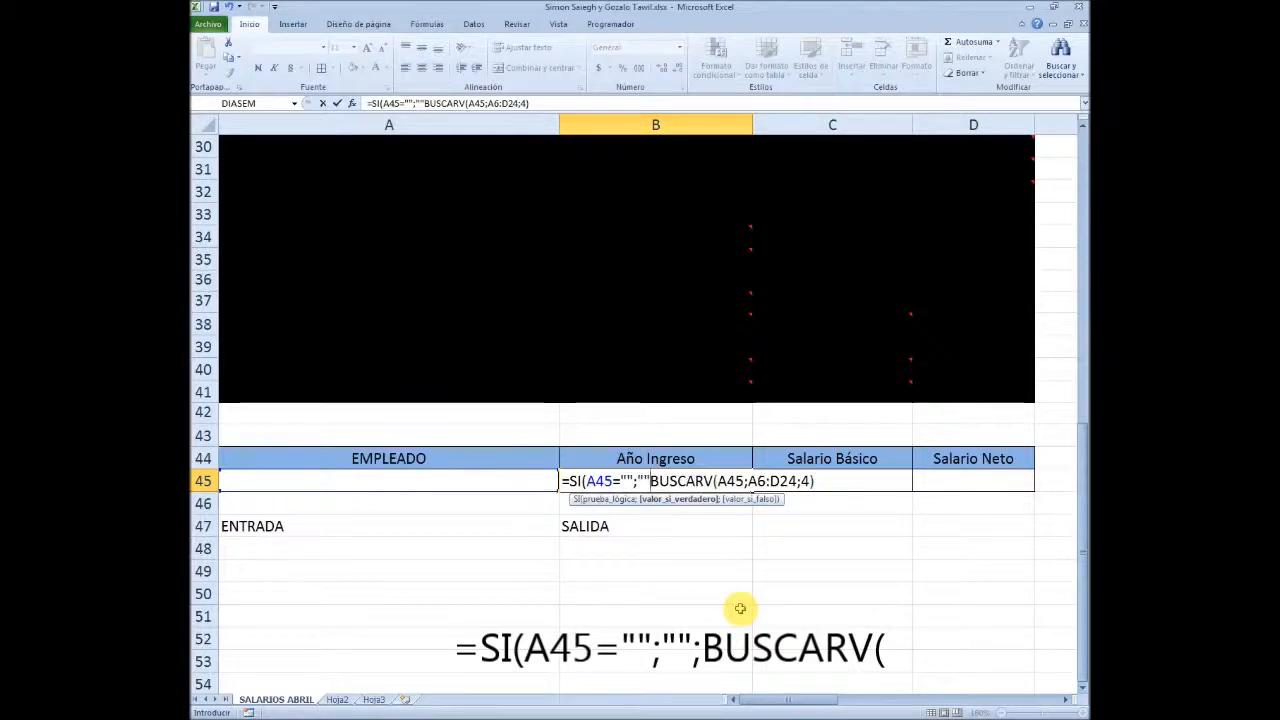
{"action": "type", "text": ";"}
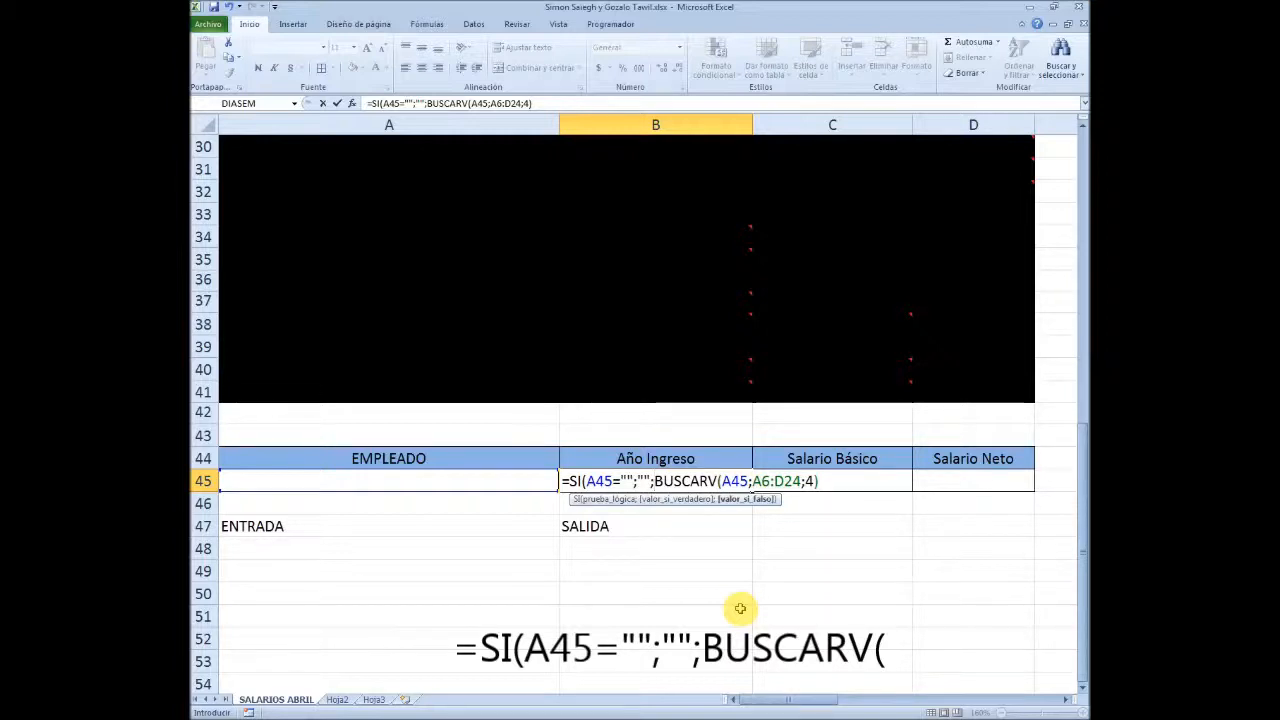
{"action": "key", "text": "Return"}
{"action": "key", "text": "Return"}
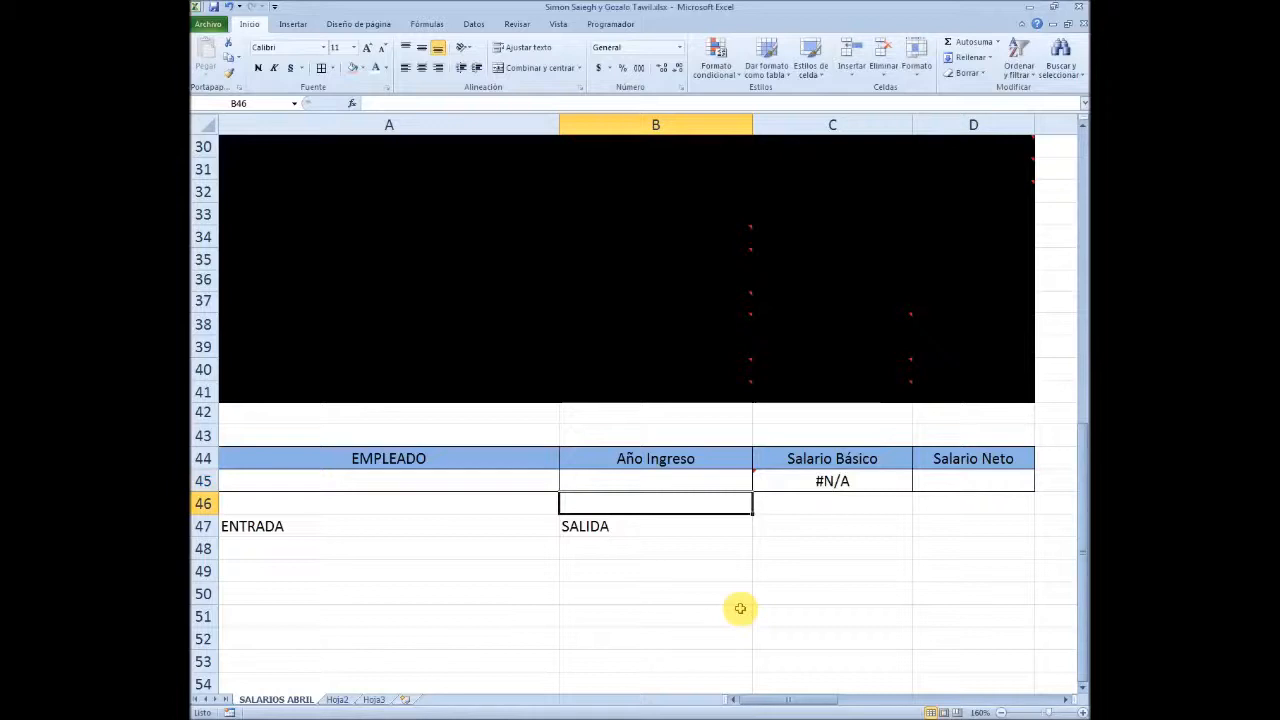
{"action": "key", "text": "Up"}
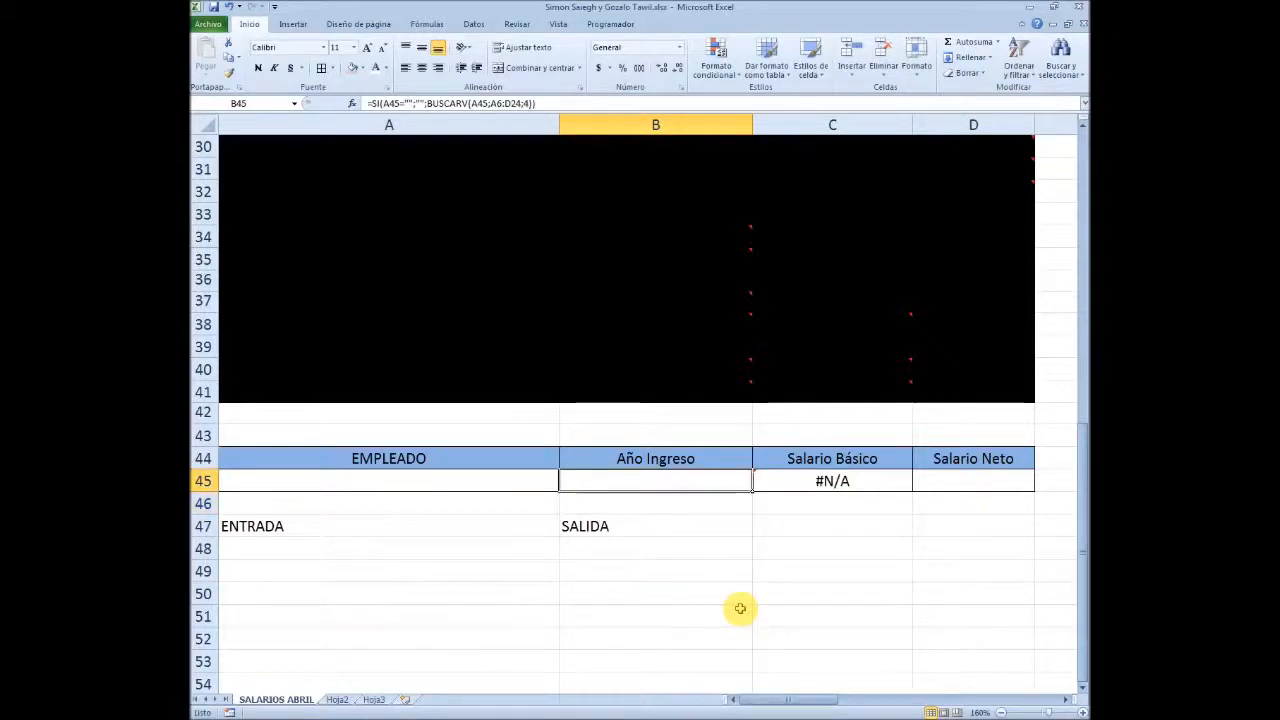
Compare the Año Ingreso, Salario Básico and Salario Neto output cells in row 45 while the employee cell is empty
{"action": "left_click", "coordinate": [534, 480]}
{"action": "left_click", "coordinate": [637, 481]}
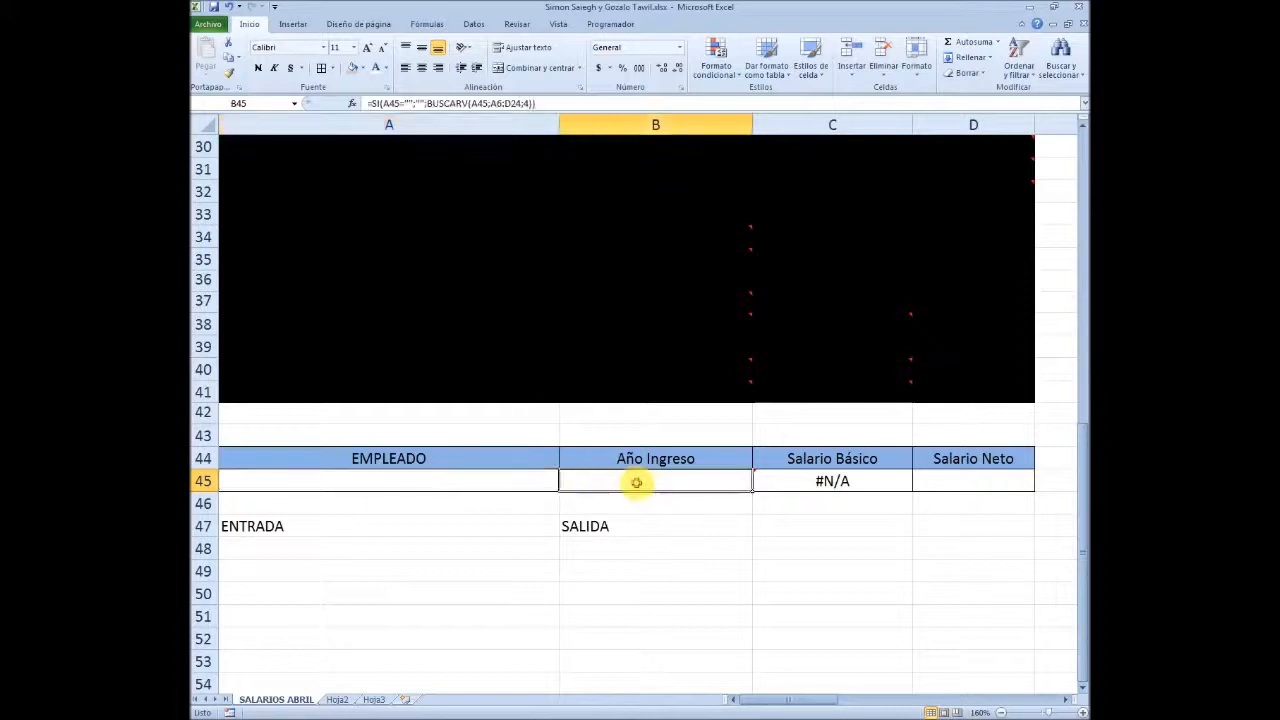
{"action": "left_click", "coordinate": [808, 478]}
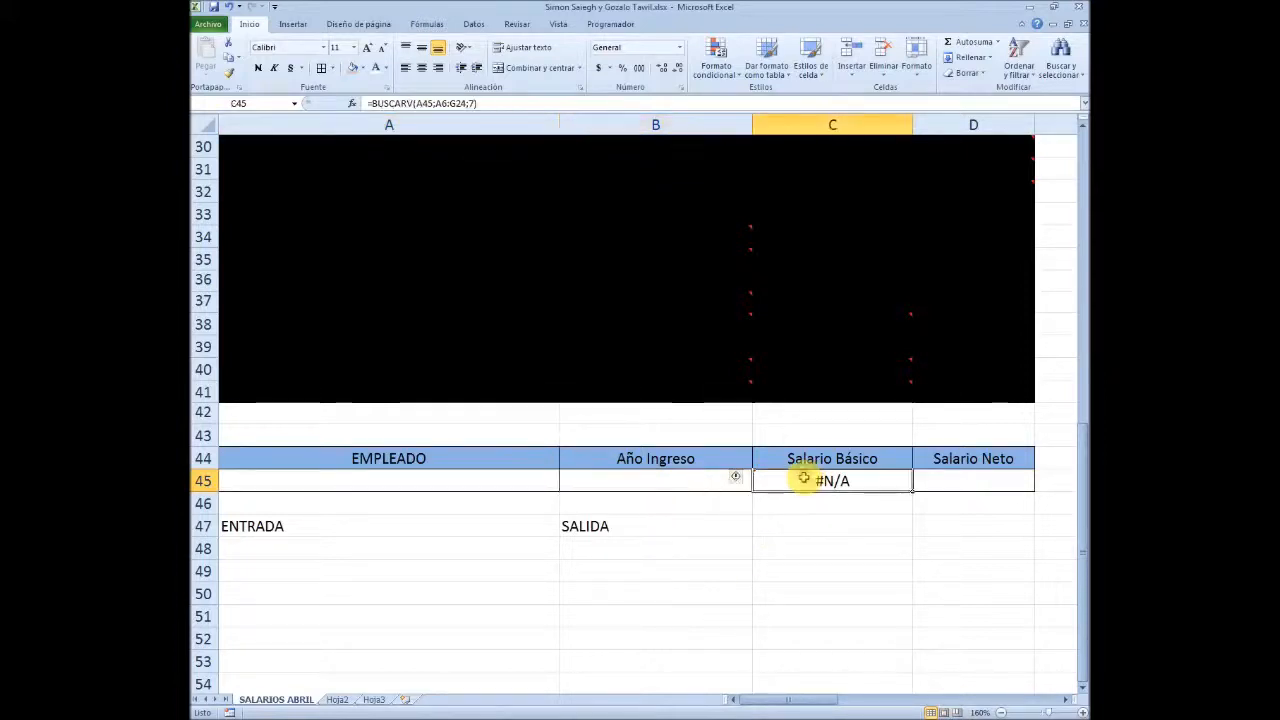
{"action": "left_click", "coordinate": [1005, 482]}
{"action": "left_click", "coordinate": [695, 477]}
Choose an employee for the EMPLEADO cell A45 from its validation list
{"action": "left_click", "coordinate": [530, 476]}
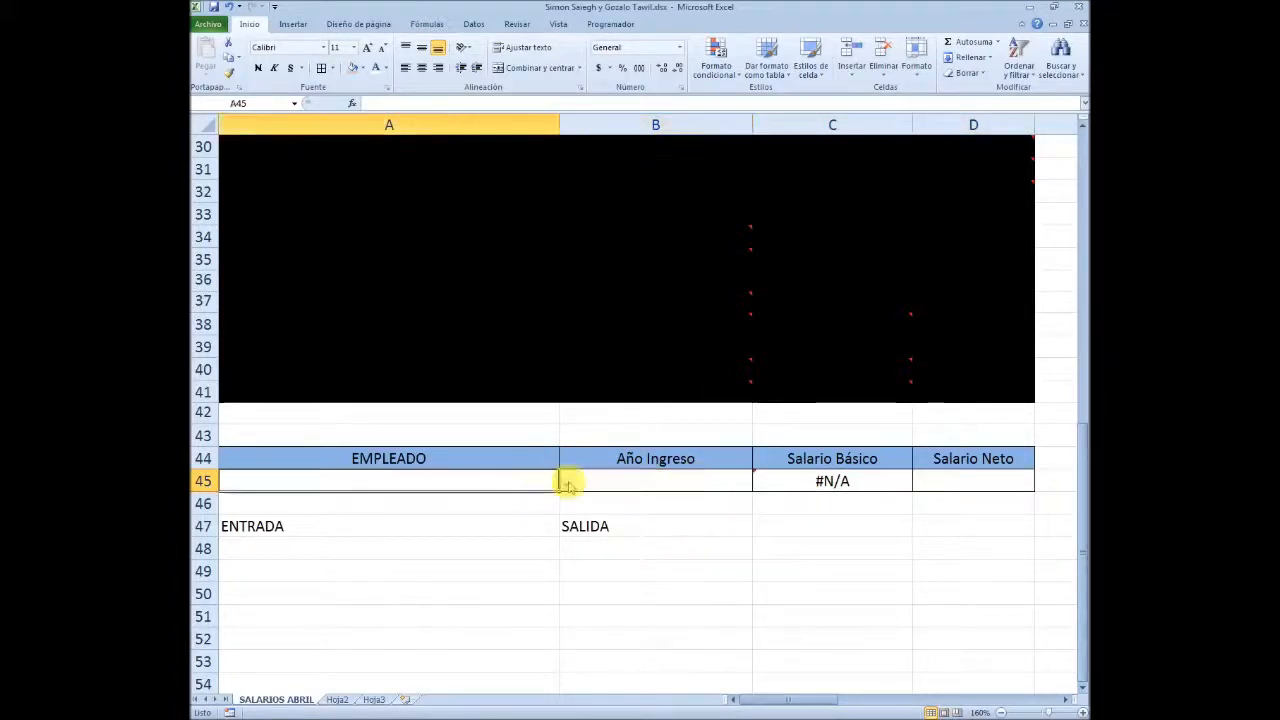
{"action": "left_click", "coordinate": [565, 483]}
{"action": "left_click", "coordinate": [330, 545]}
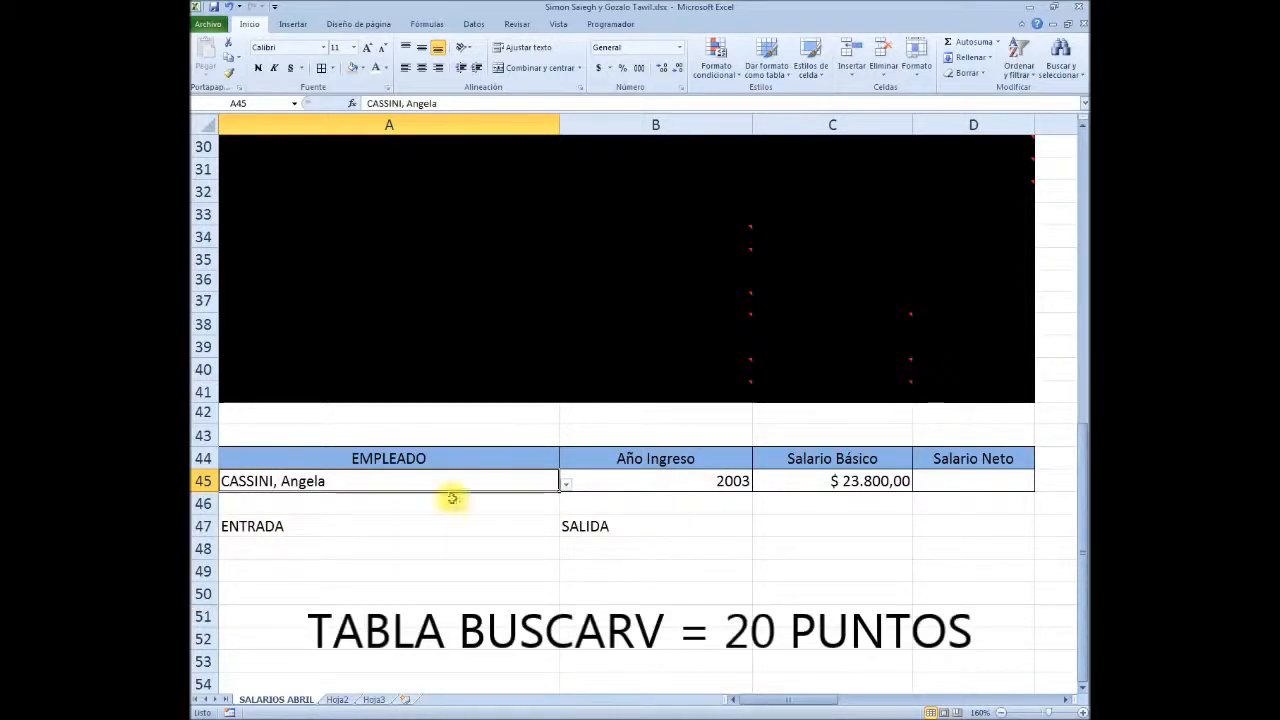
Review the lookup block A44:D45 and the Año Ingreso formula in B45 with an employee selected
{"action": "left_click_drag", "start_coordinate": [307, 458], "coordinate": [1023, 467]}
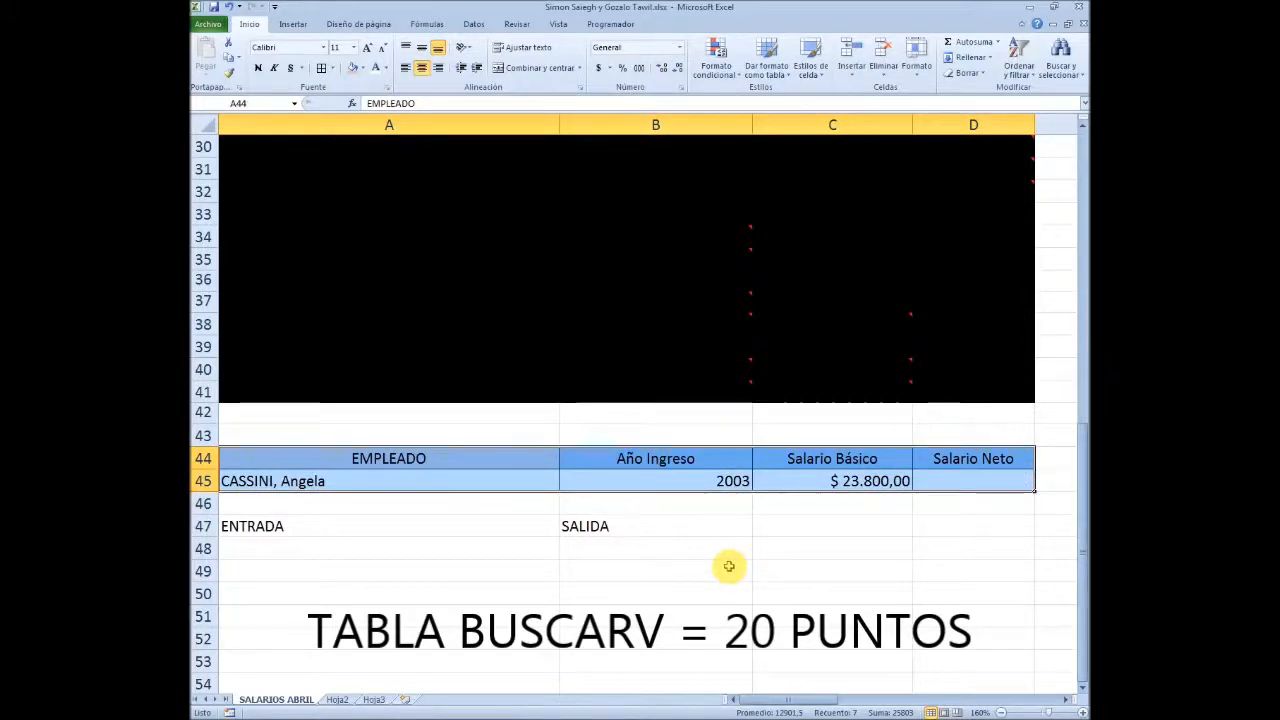
{"action": "left_click", "coordinate": [680, 477]}
{"action": "scroll", "coordinate": [603, 580], "scroll_direction": "down", "scroll_amount": 2}
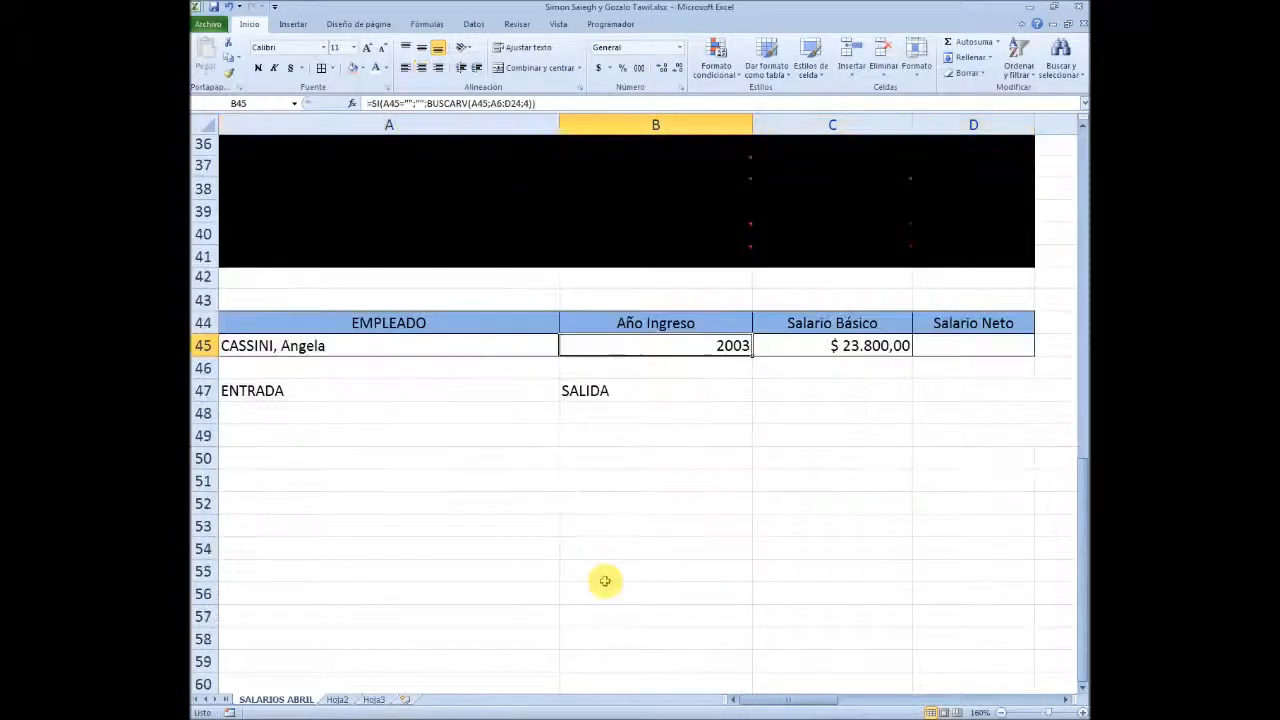
{"action": "scroll", "coordinate": [610, 545], "scroll_direction": "up", "scroll_amount": 1}
Switch to the PowerPoint presentation BUSCARV impr.pptx to view the Composición % del costo salarial chart slide
{"action": "mouse_move", "coordinate": [602, 717]}
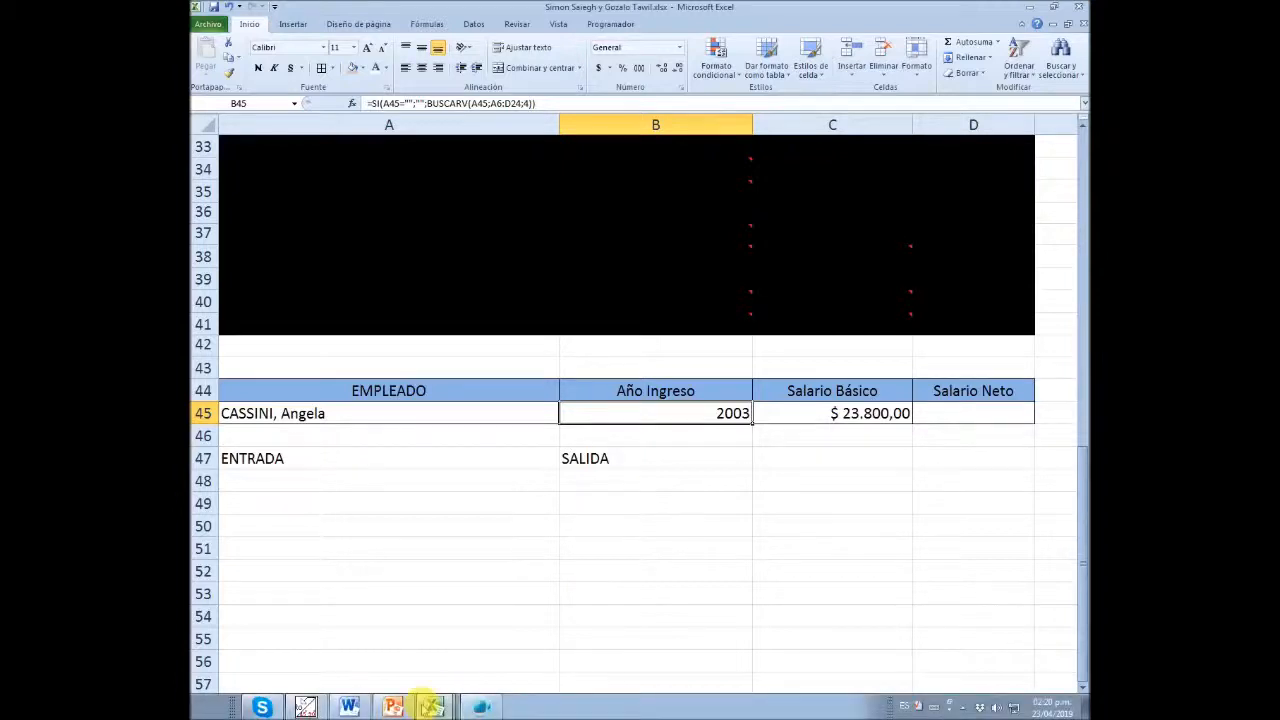
{"action": "left_click", "coordinate": [392, 707]}
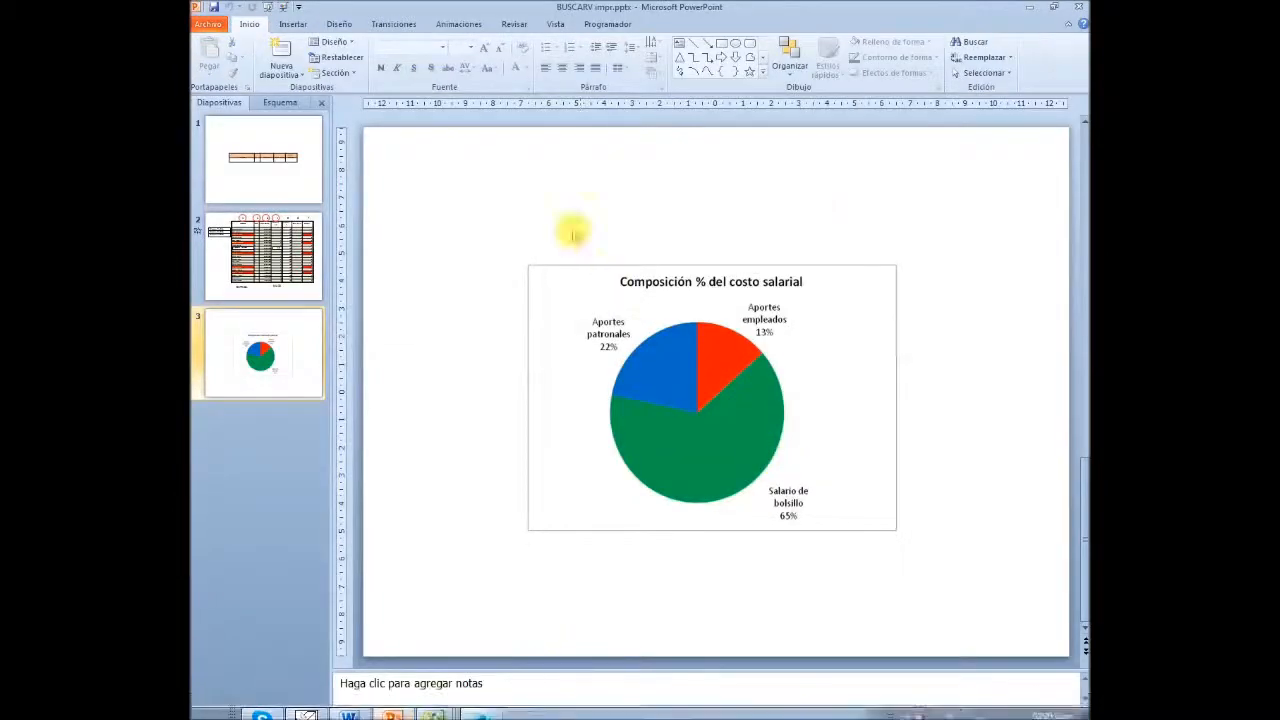